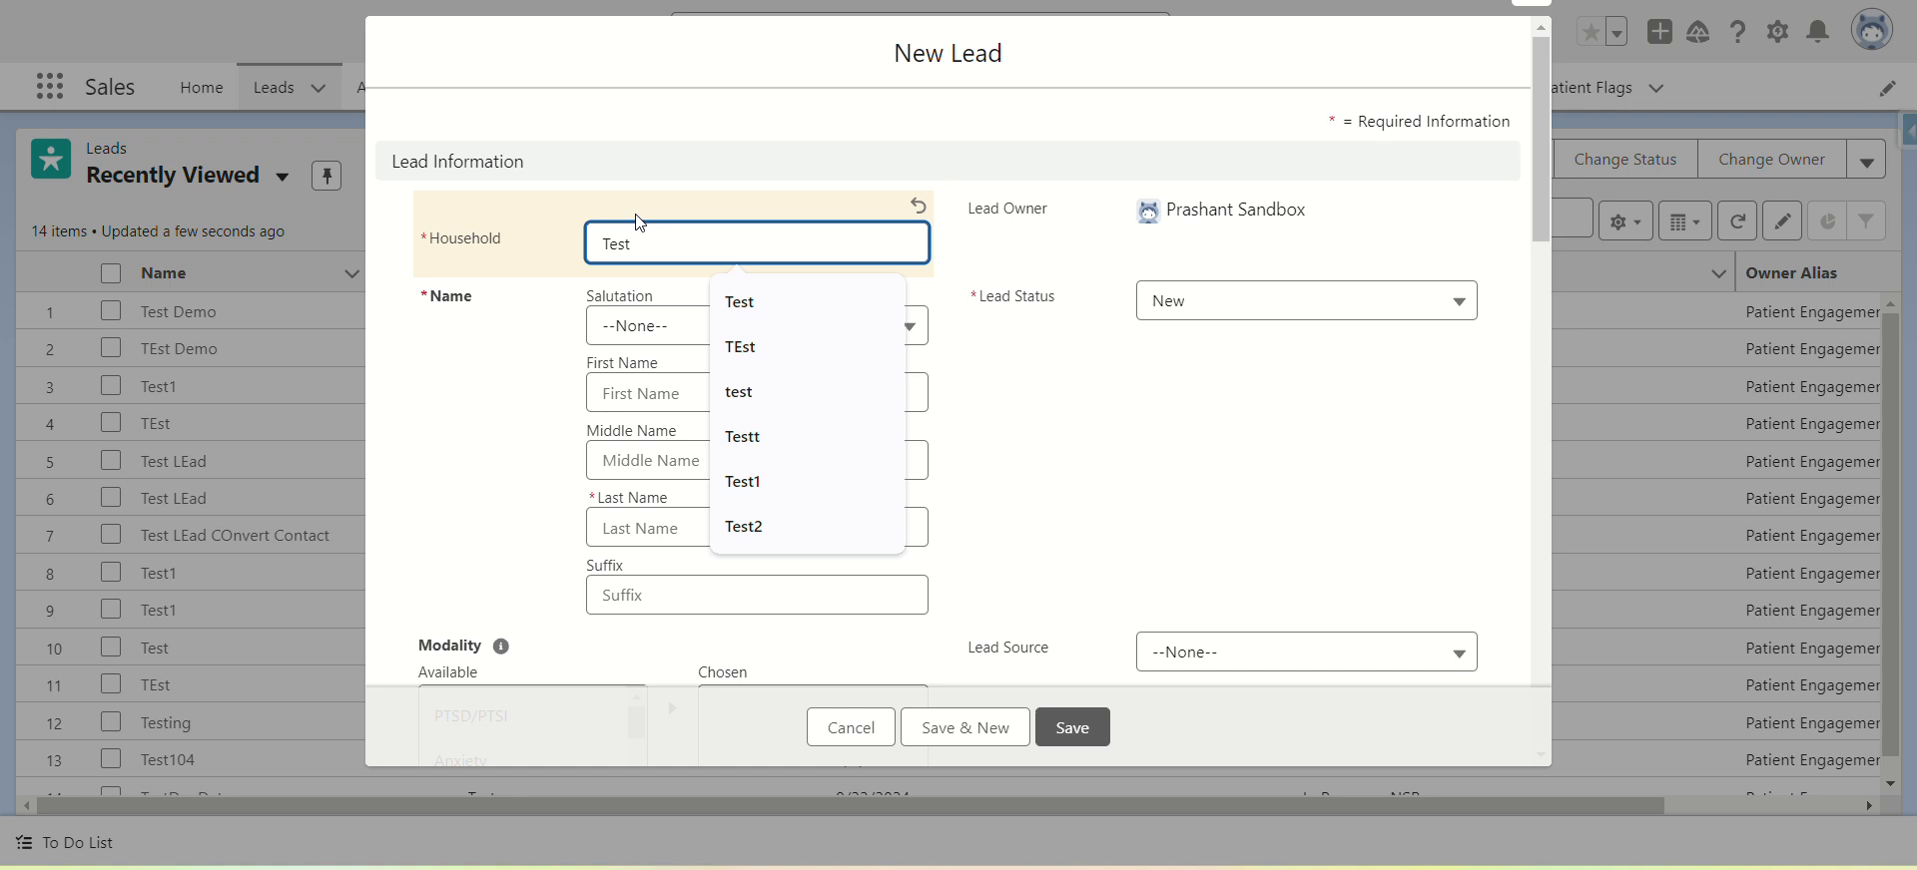
- Enter "TEst Demo" as the new lead's last name and keep Lead Status at New
click(634, 527)
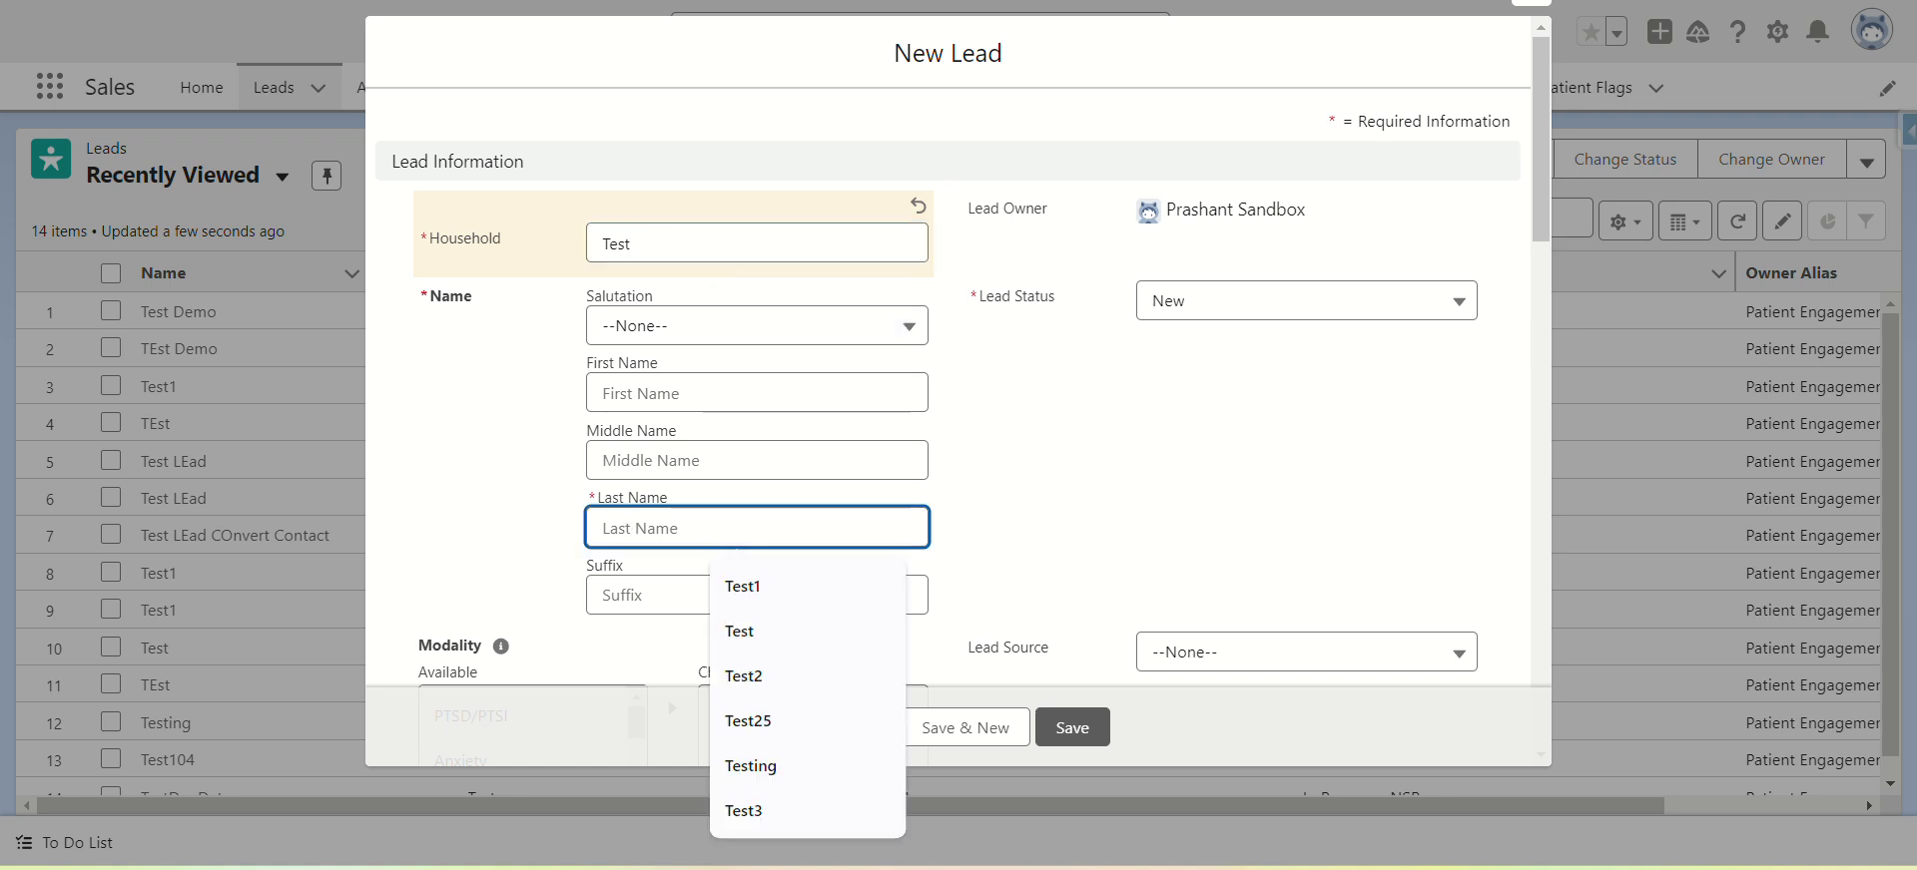
text(TEst Demo)
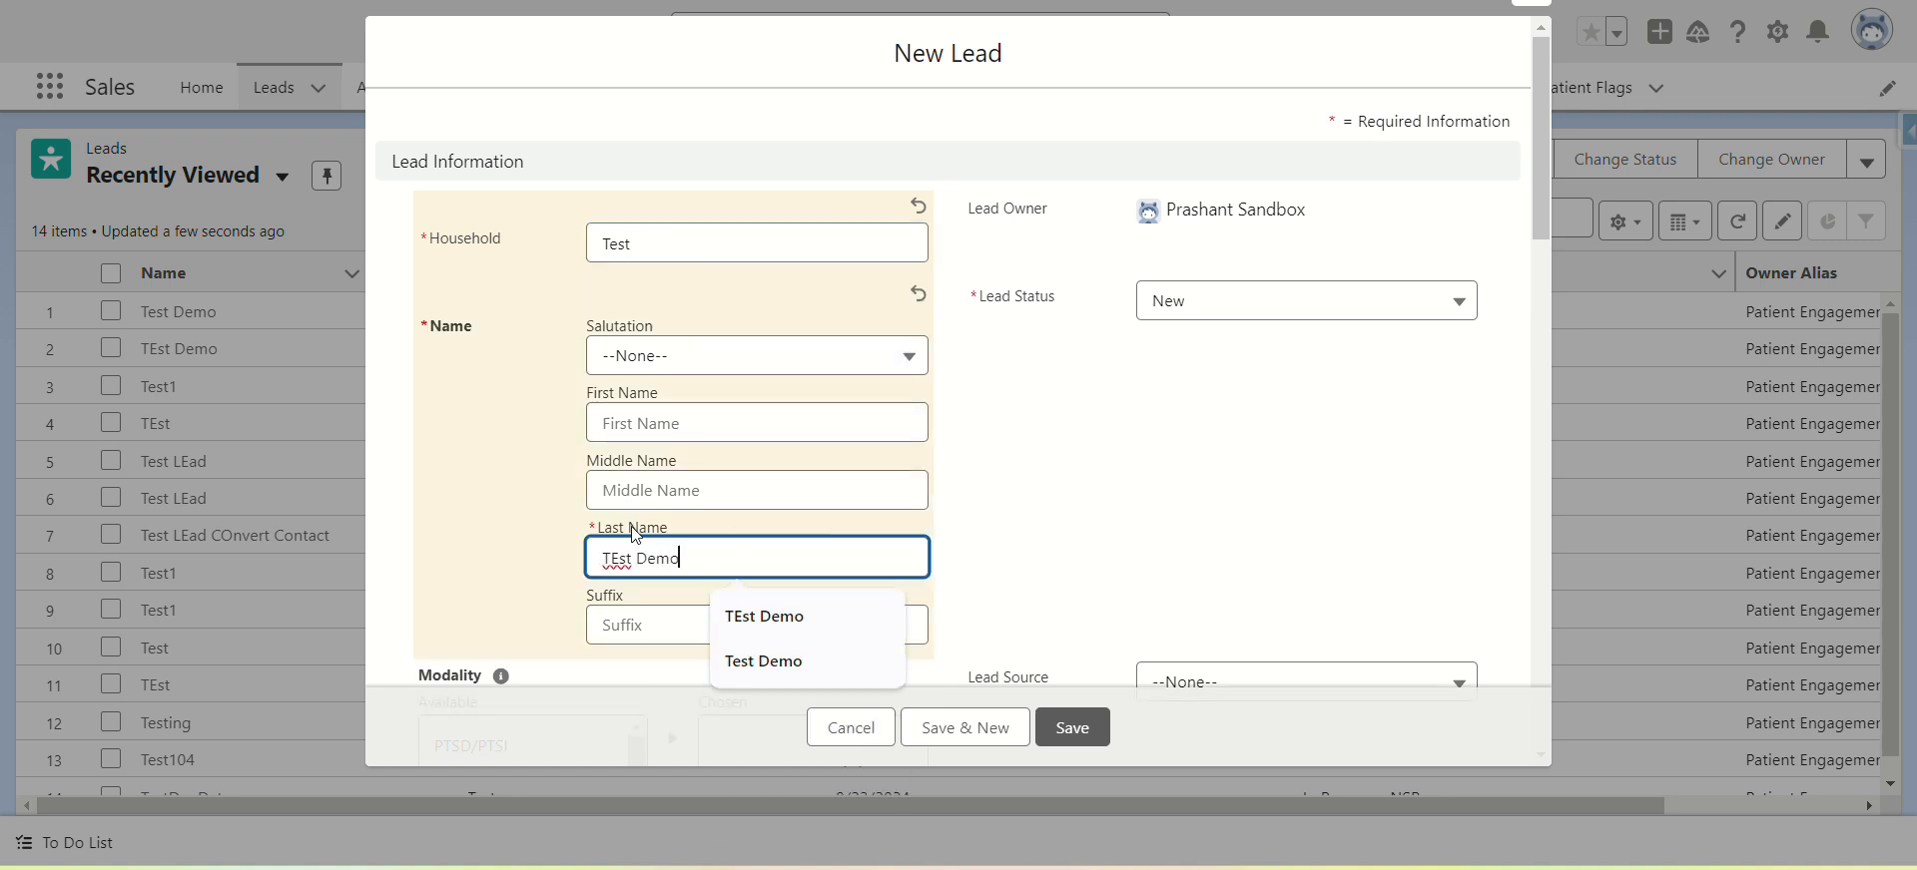
click(1120, 342)
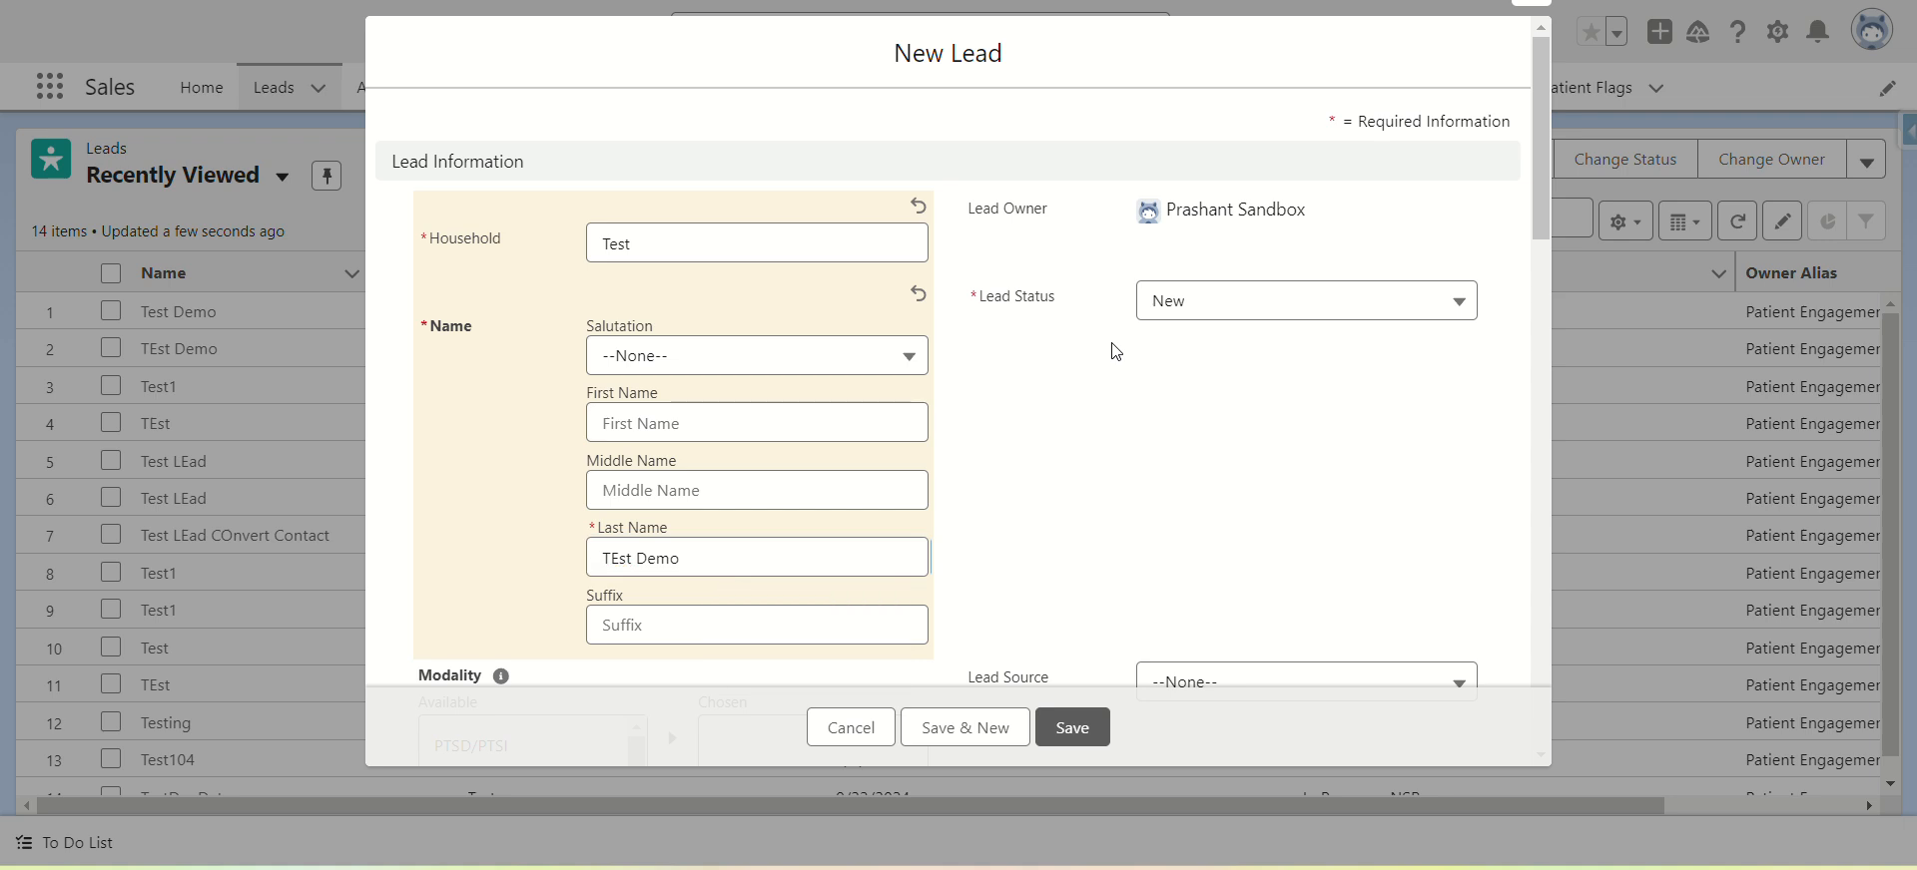
click(1198, 304)
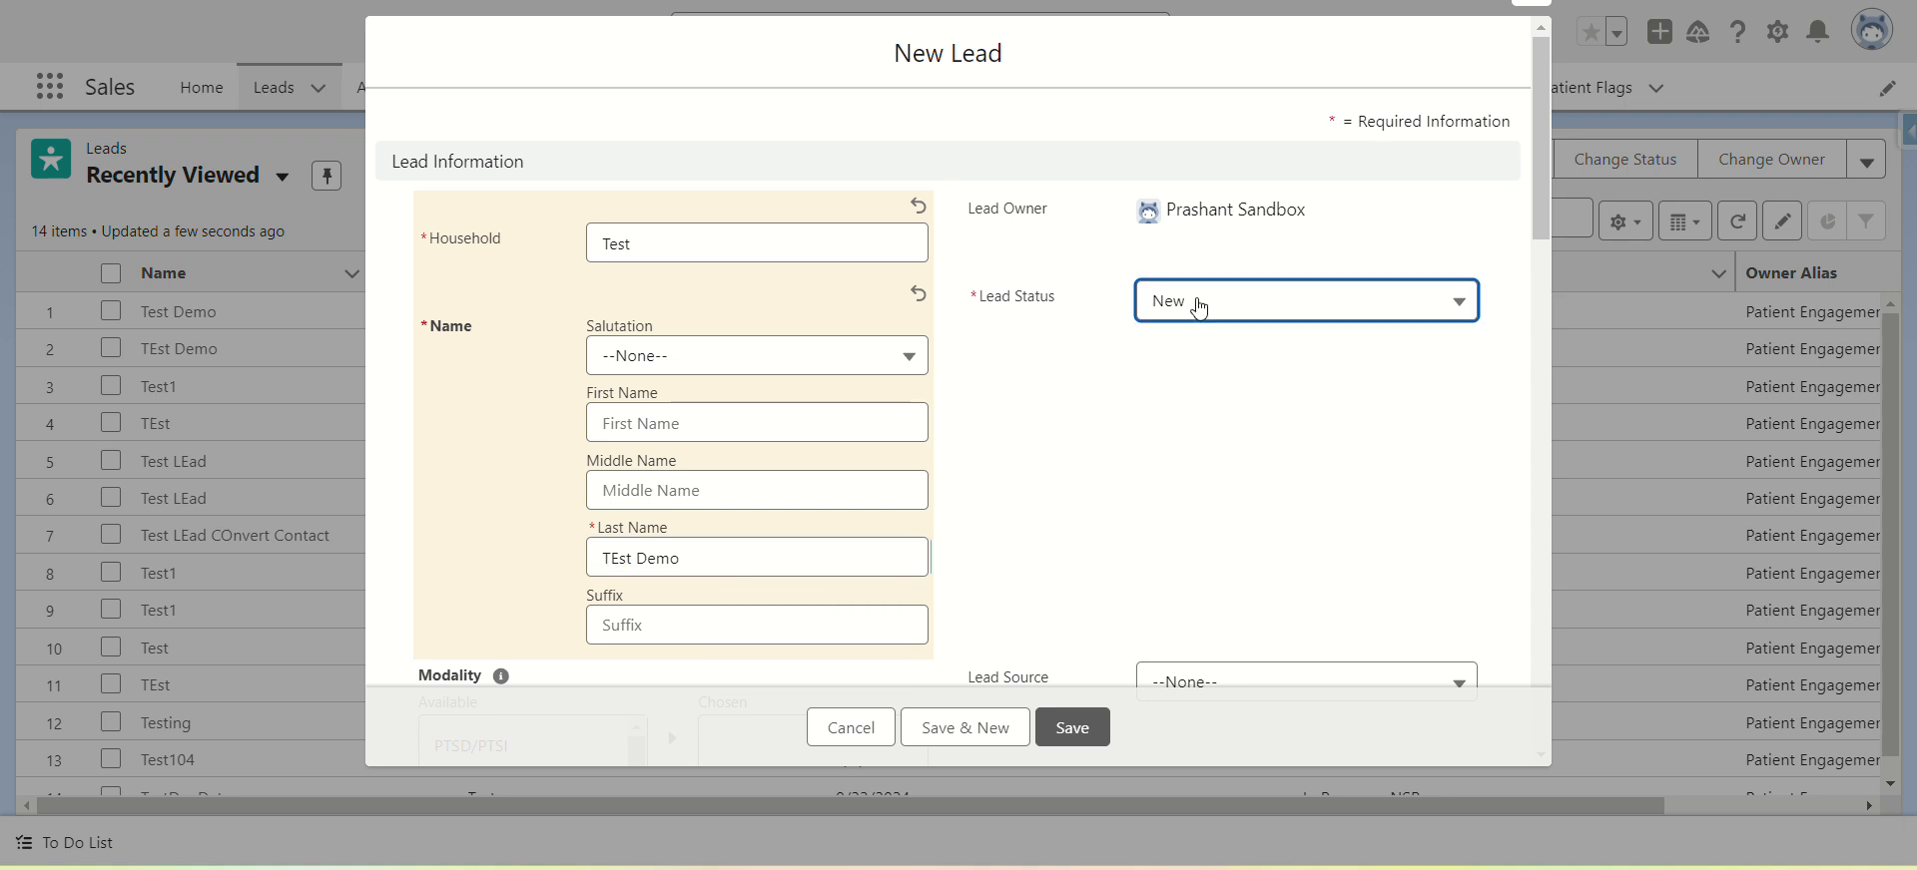
click(1044, 493)
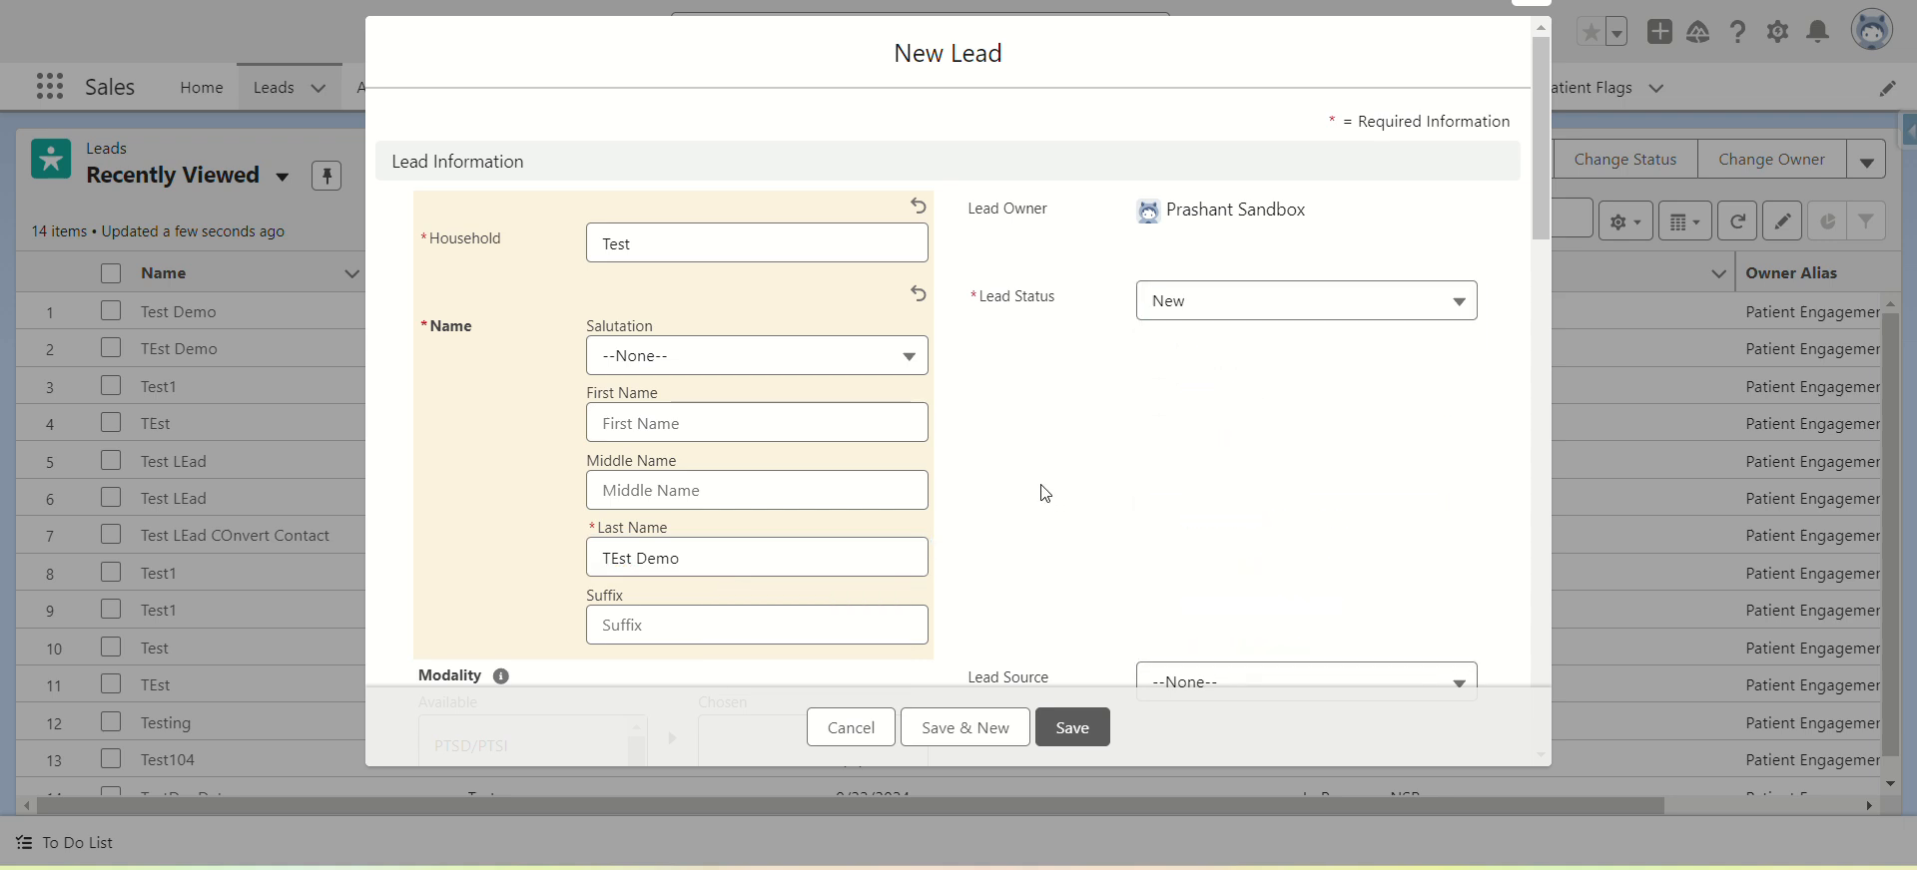
- Set the lead's gender to Male, fill in the date of birth, and save the new lead
scroll(1044, 493, down, 10)
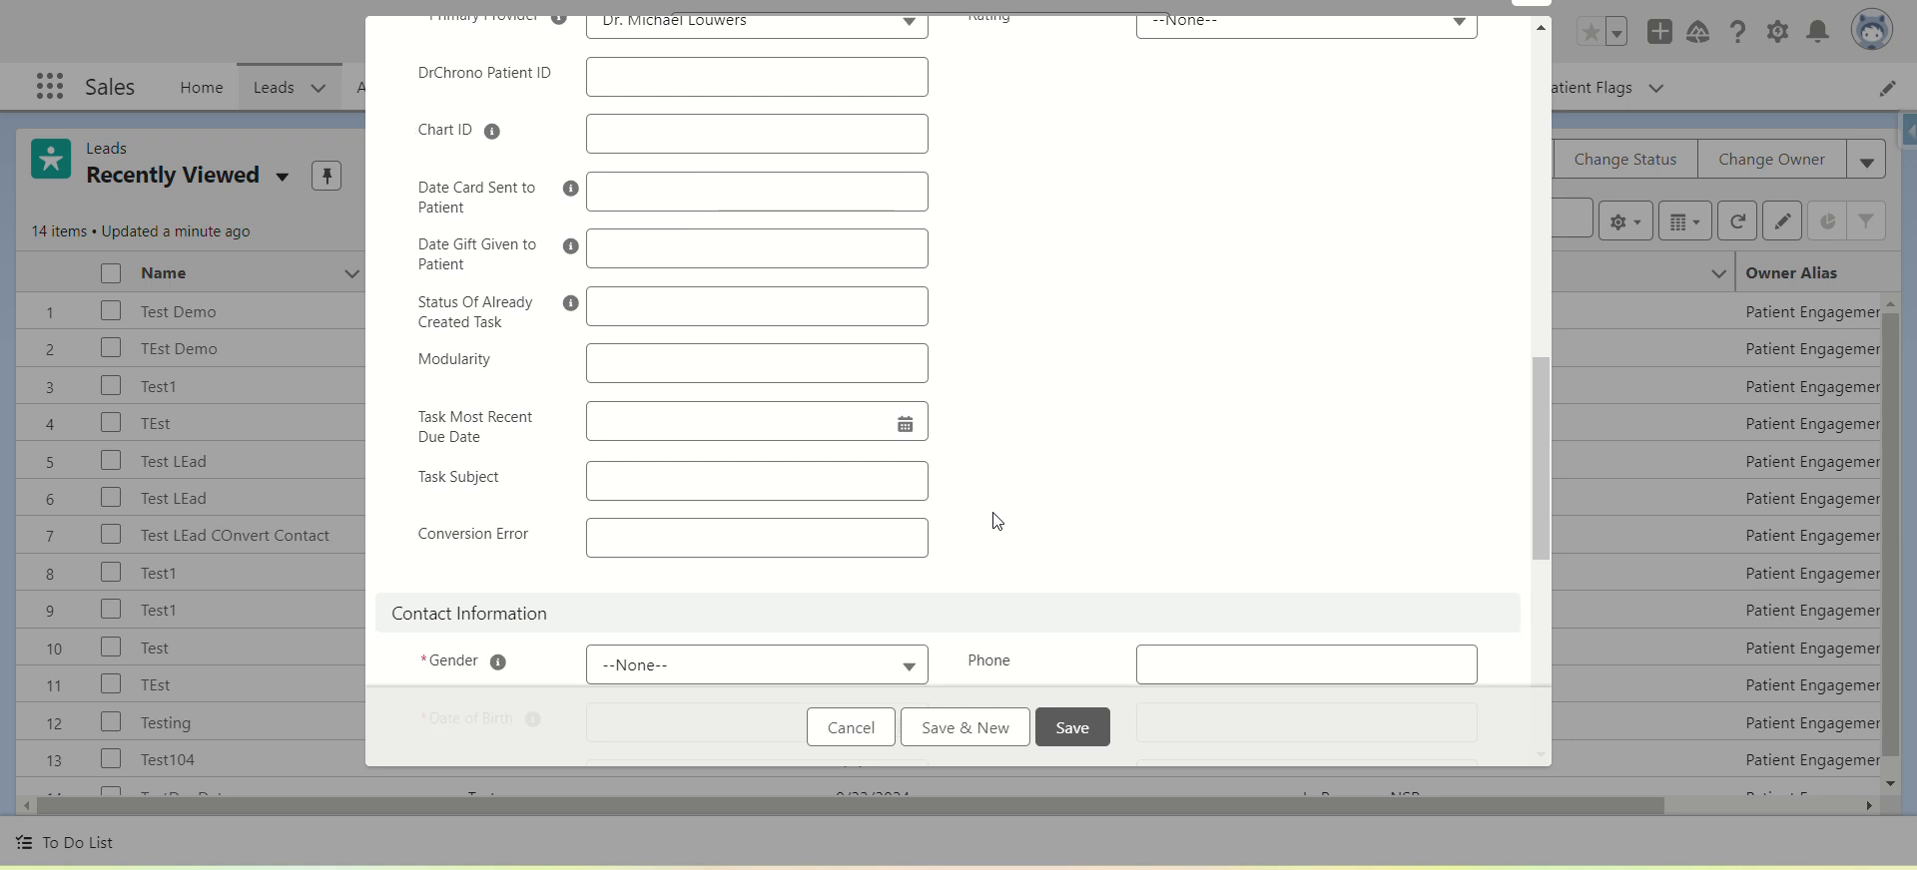
scroll(997, 520, down, 3)
click(698, 312)
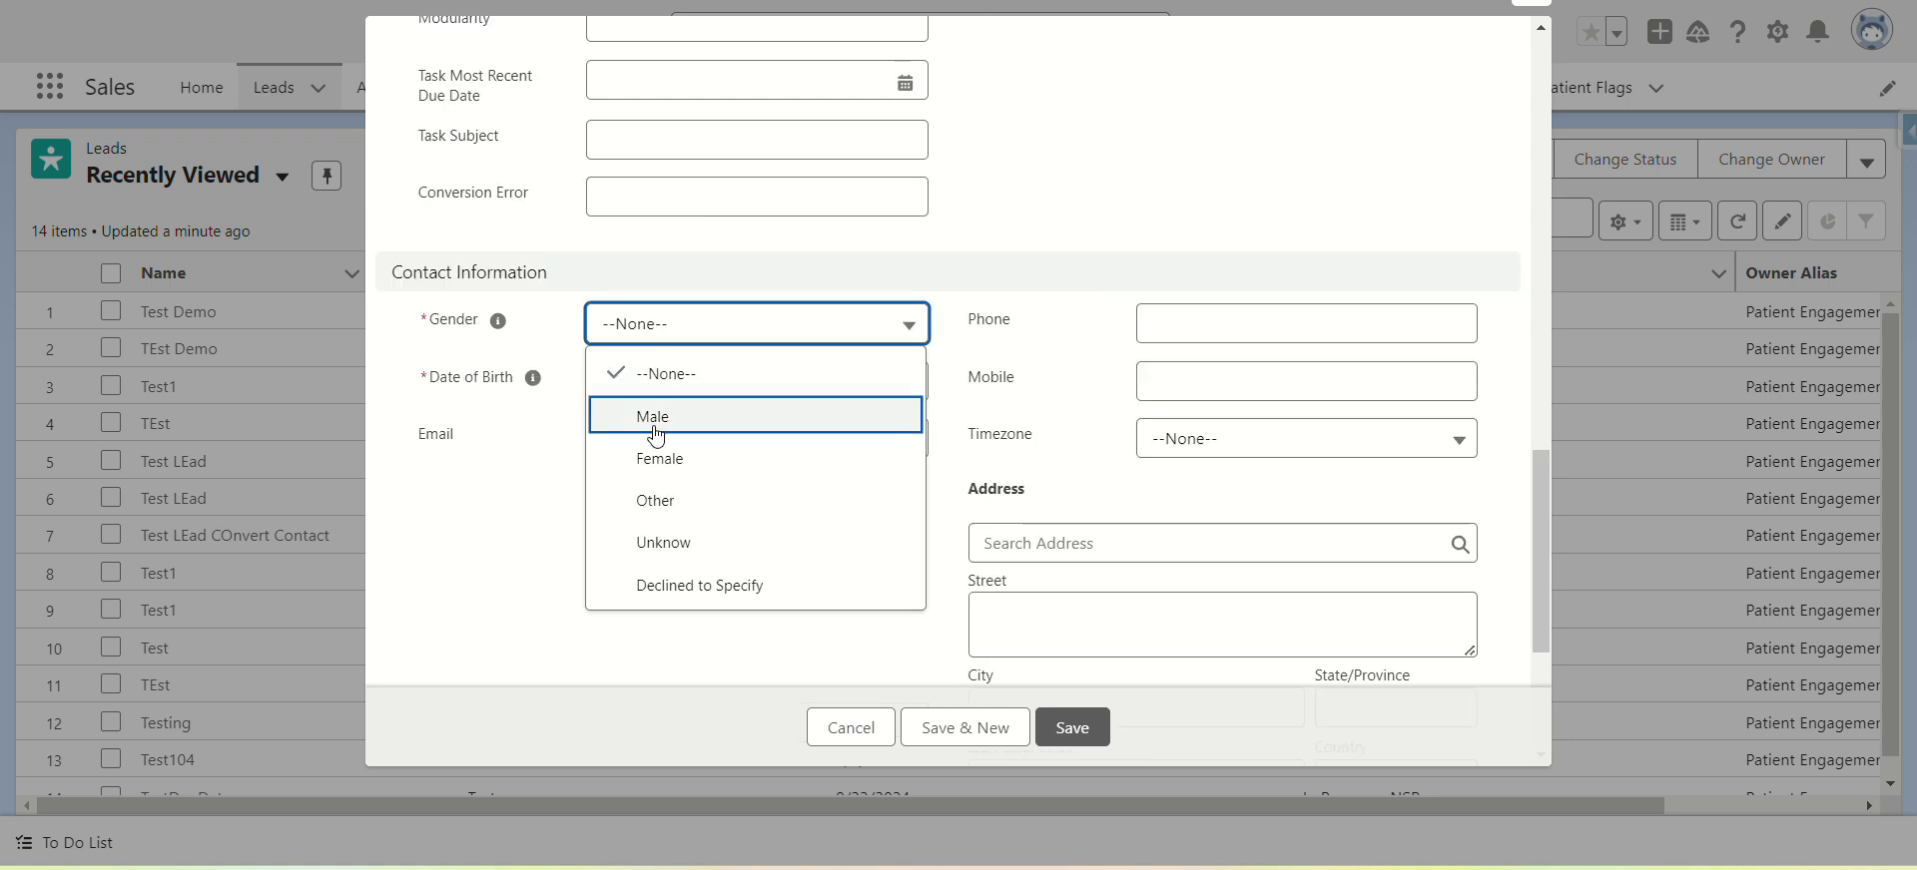
click(653, 425)
click(655, 409)
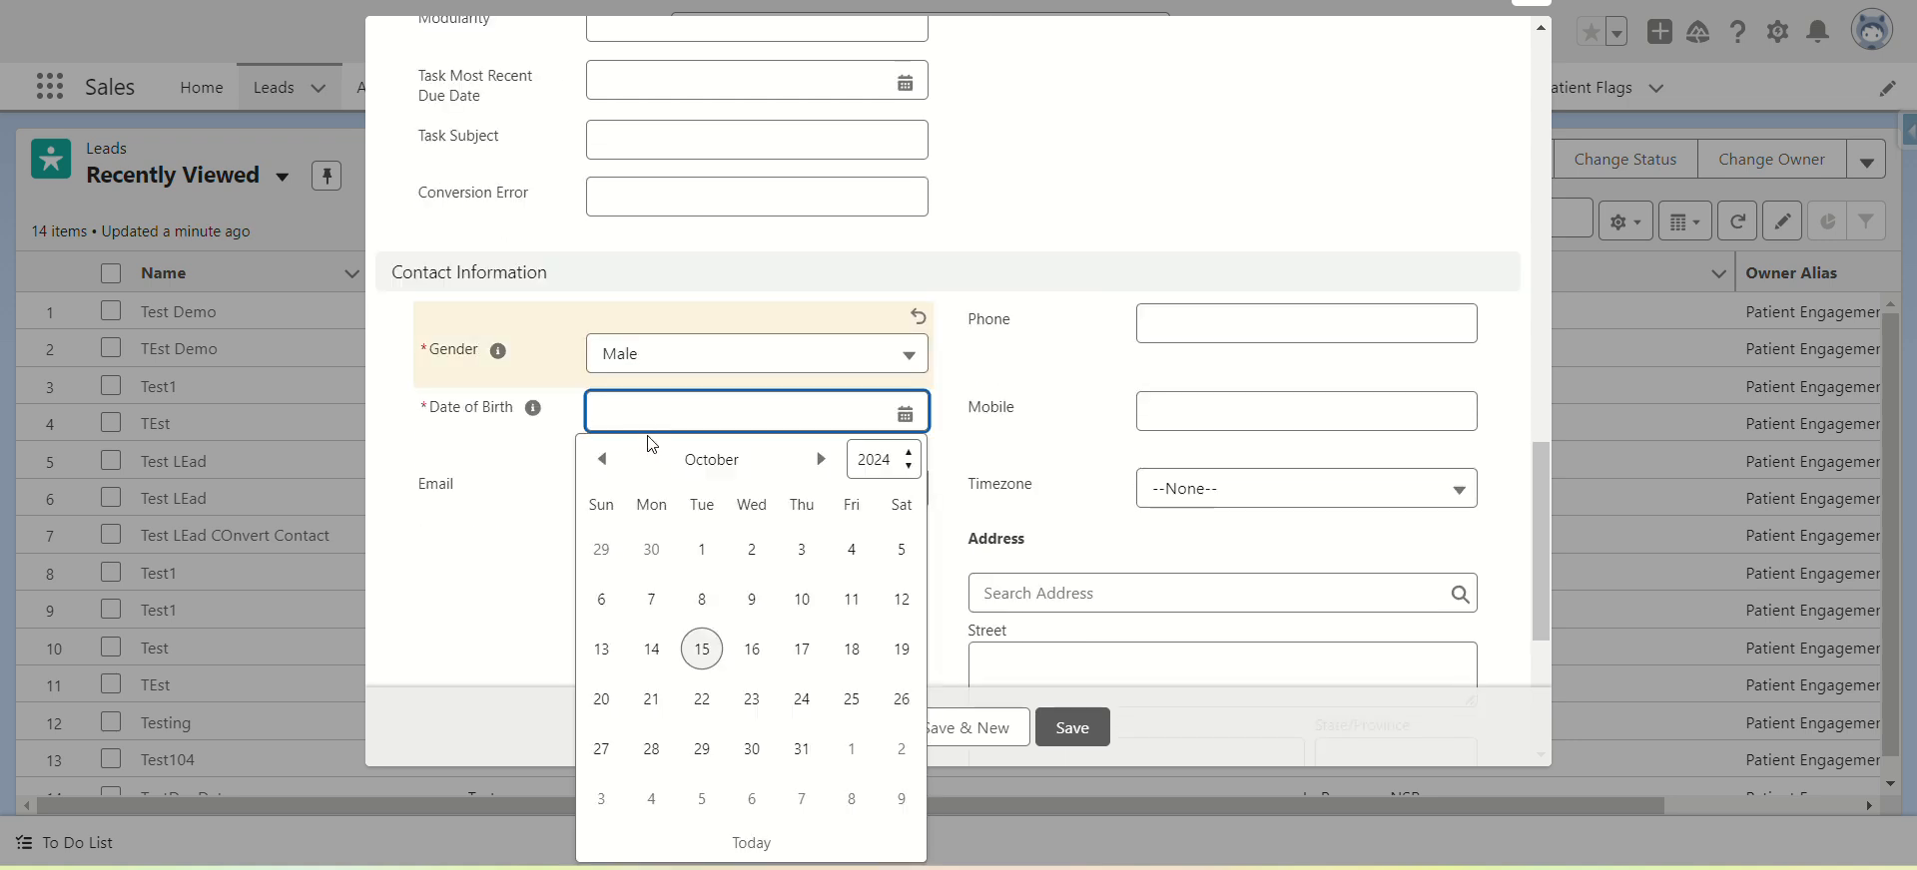
click(650, 651)
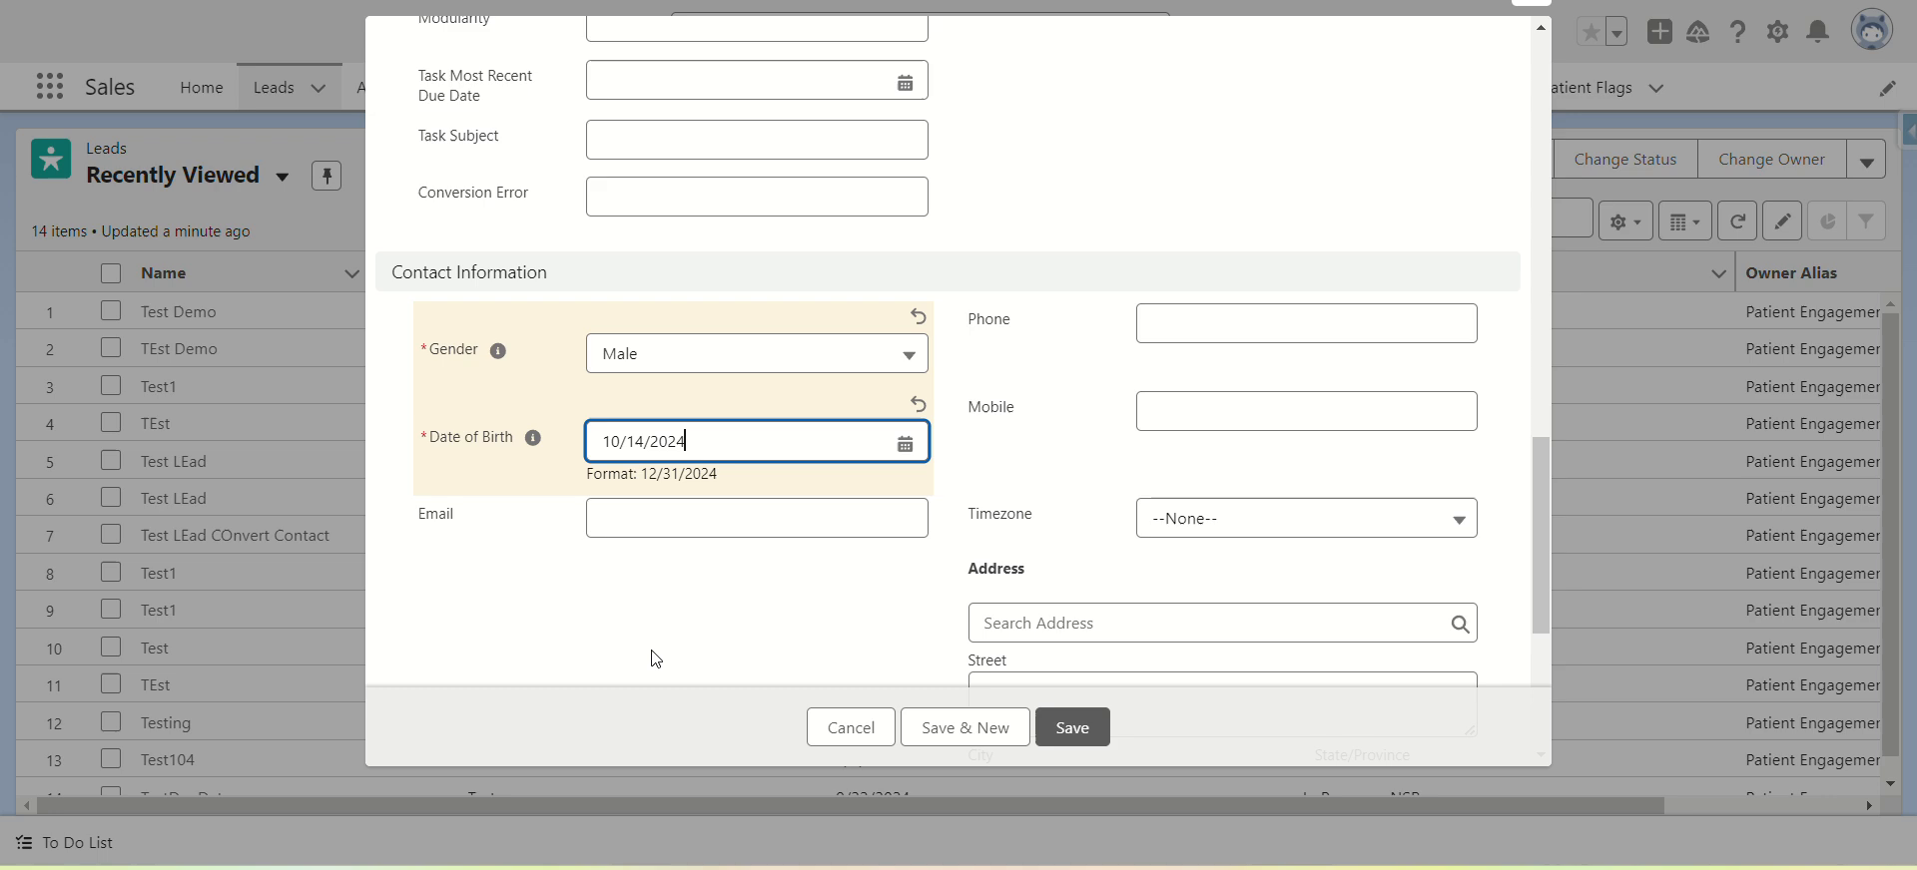
click(1068, 727)
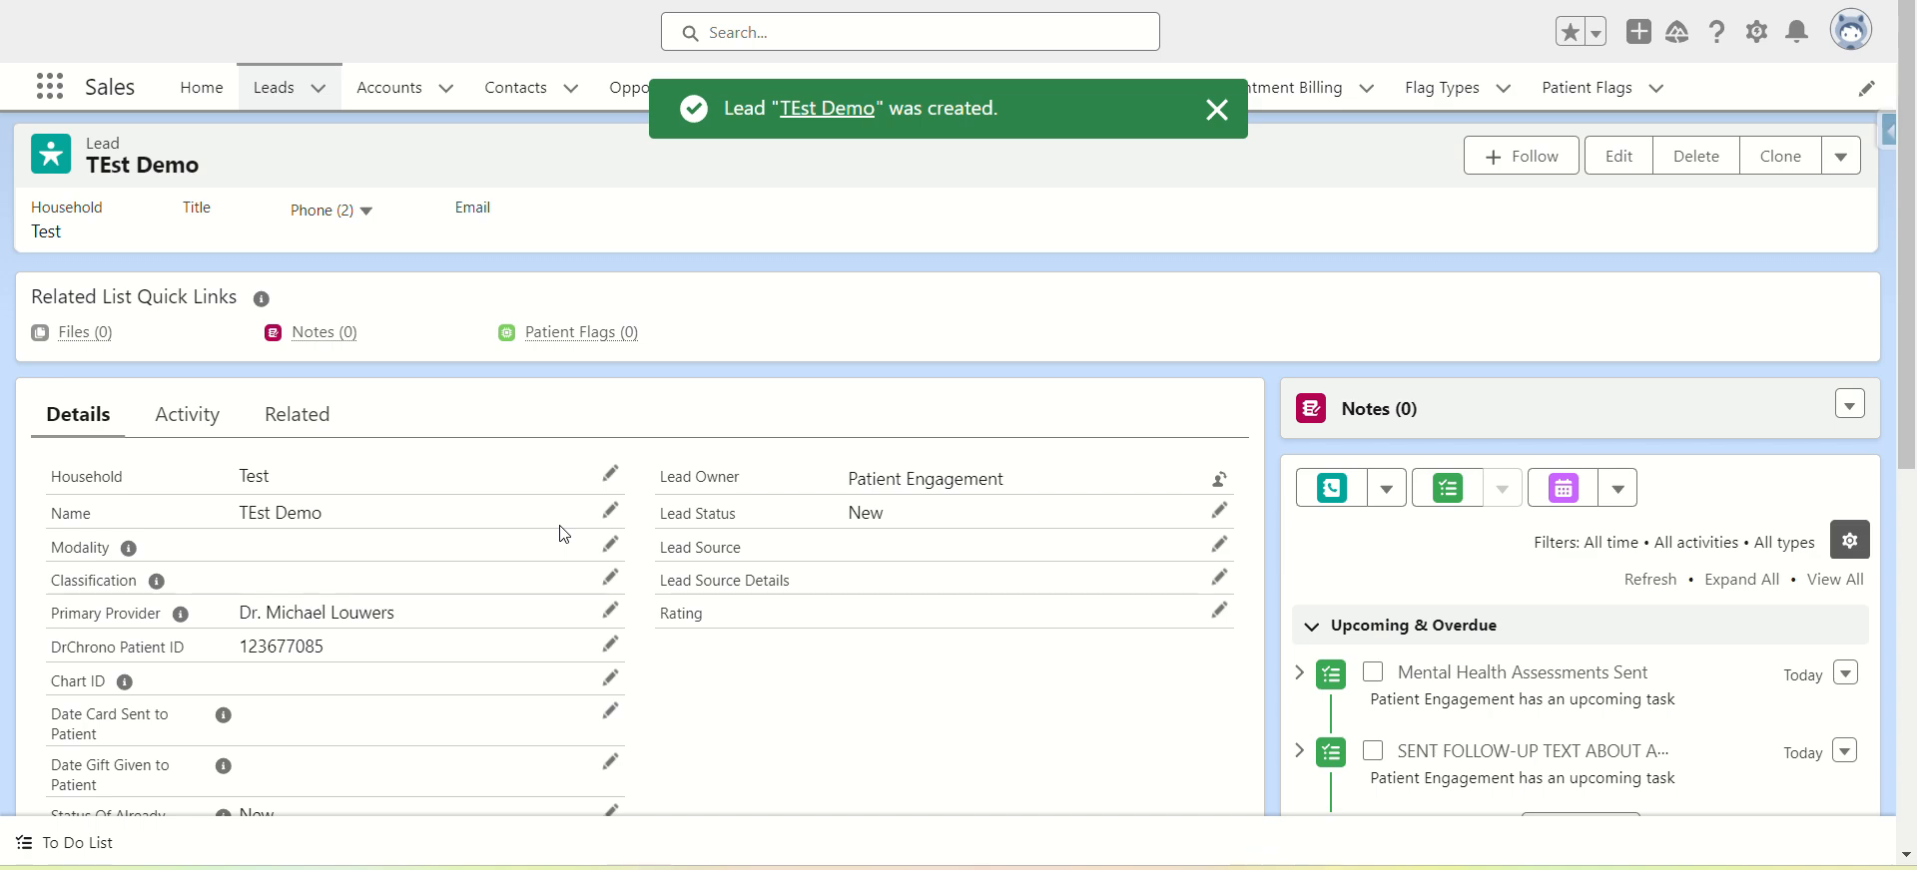
- Examine the Lead Status options and the open activities of the new lead
scroll(564, 534, down, 2)
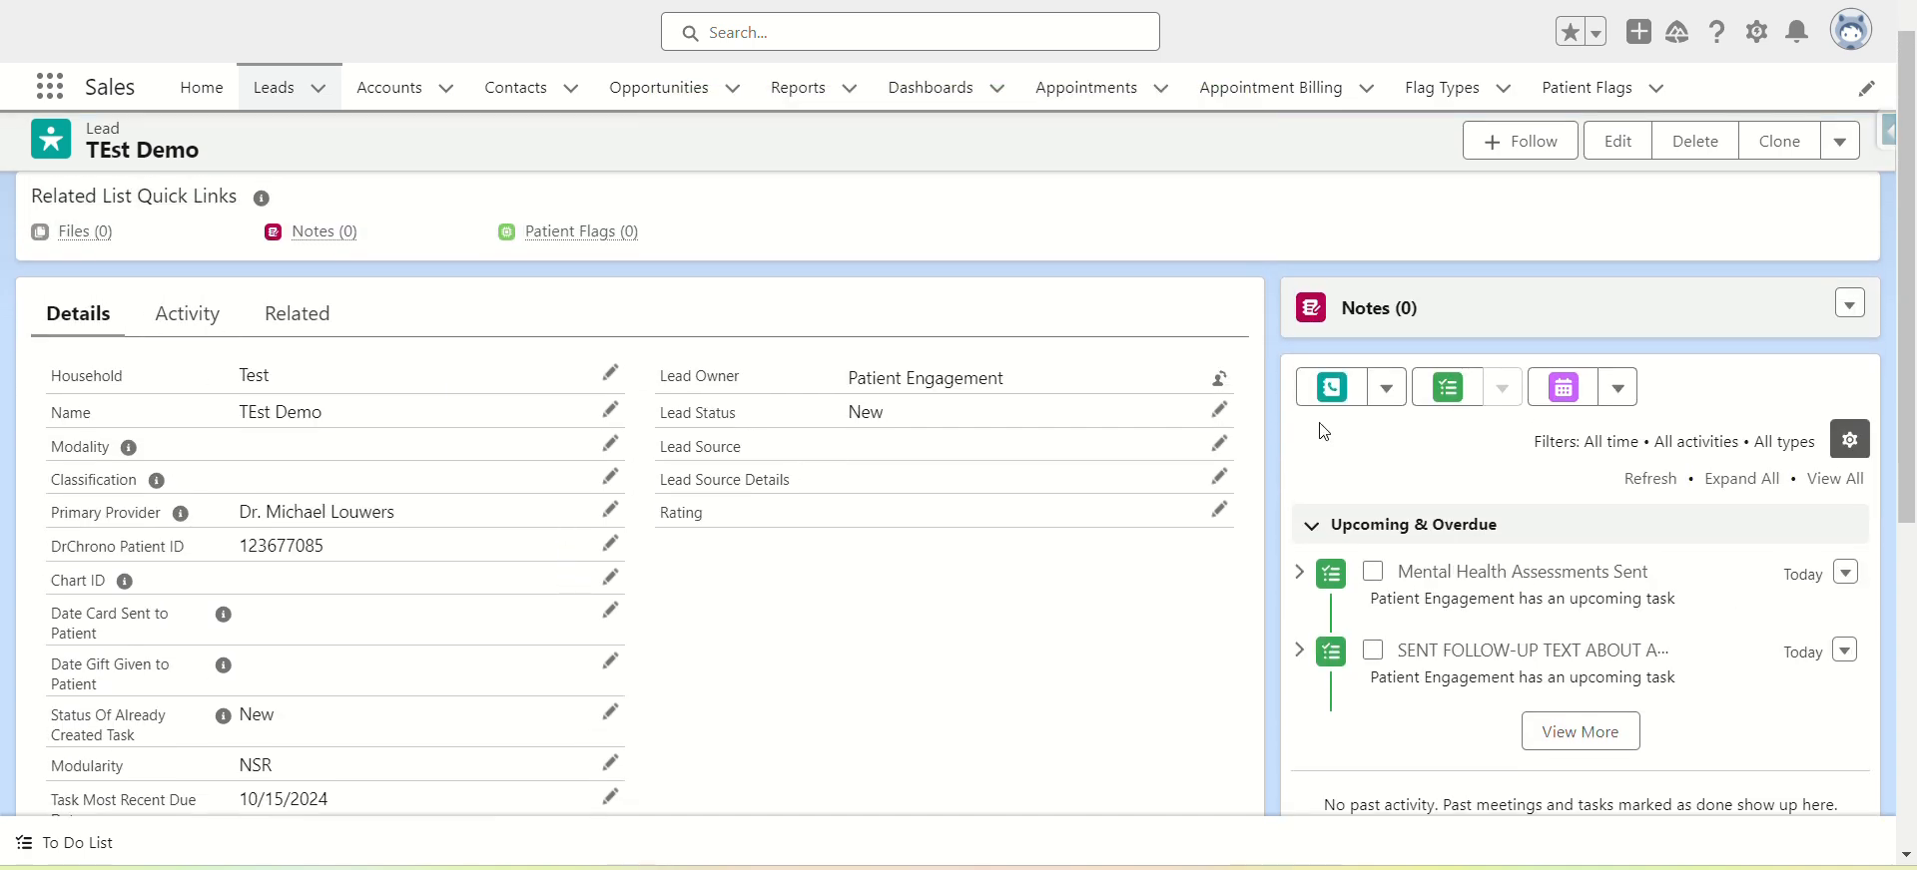
click(1218, 411)
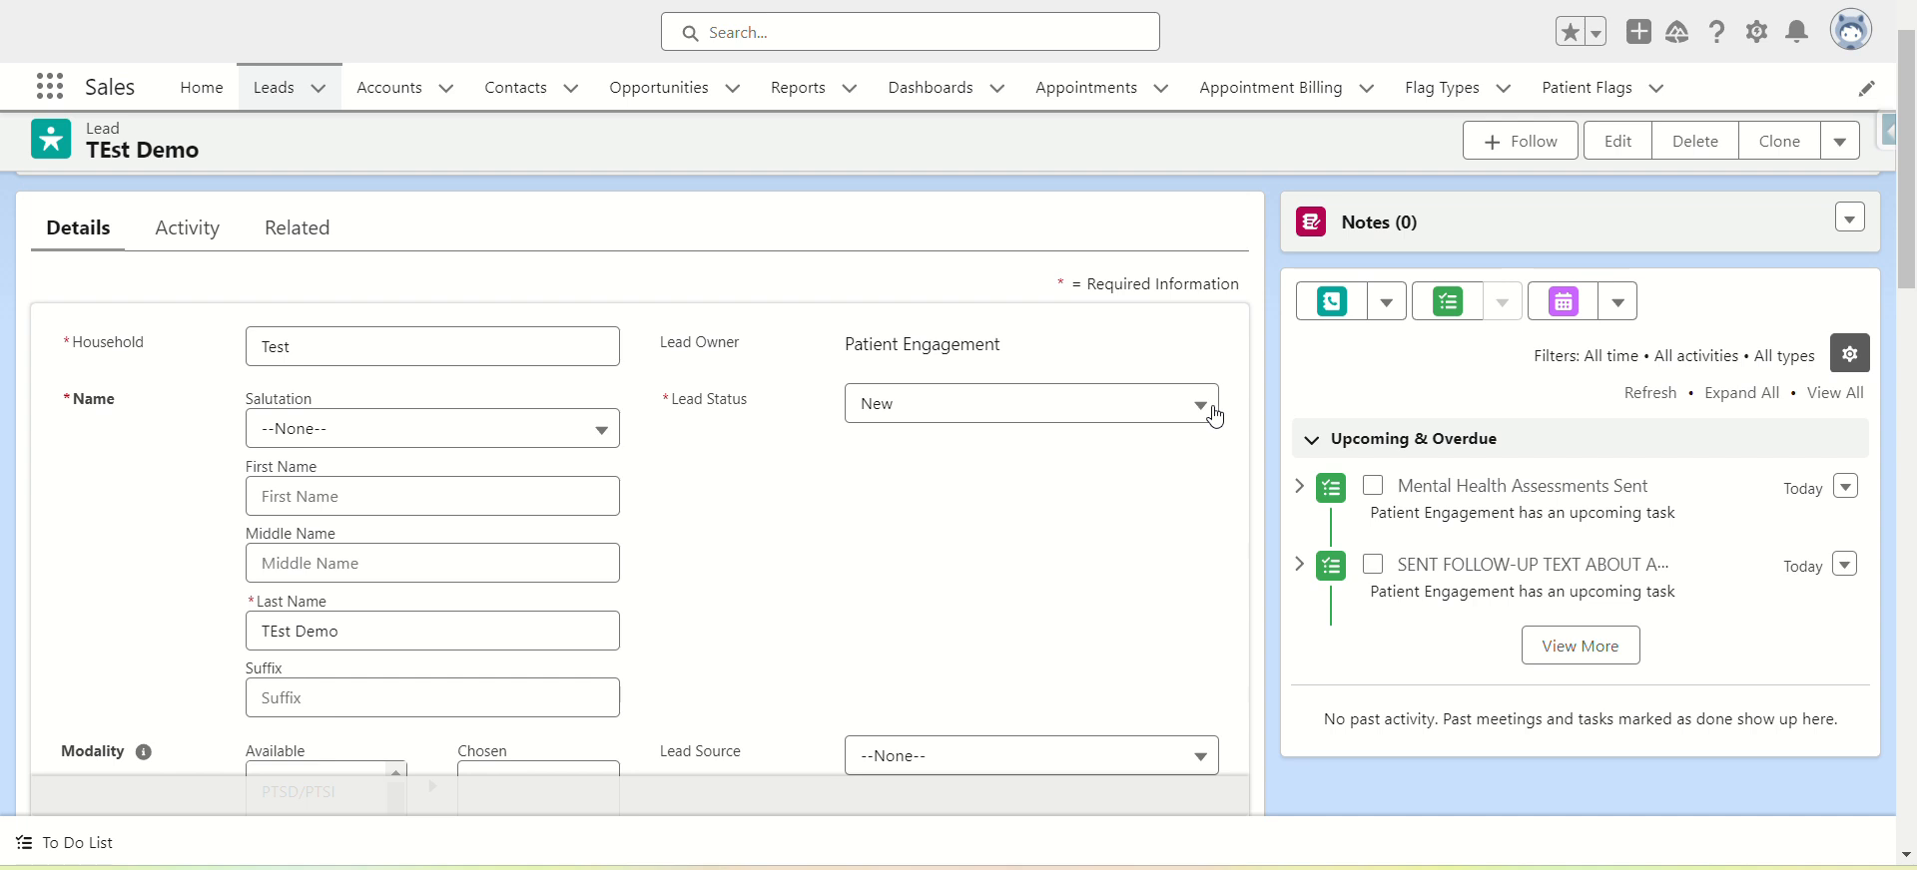
click(1121, 411)
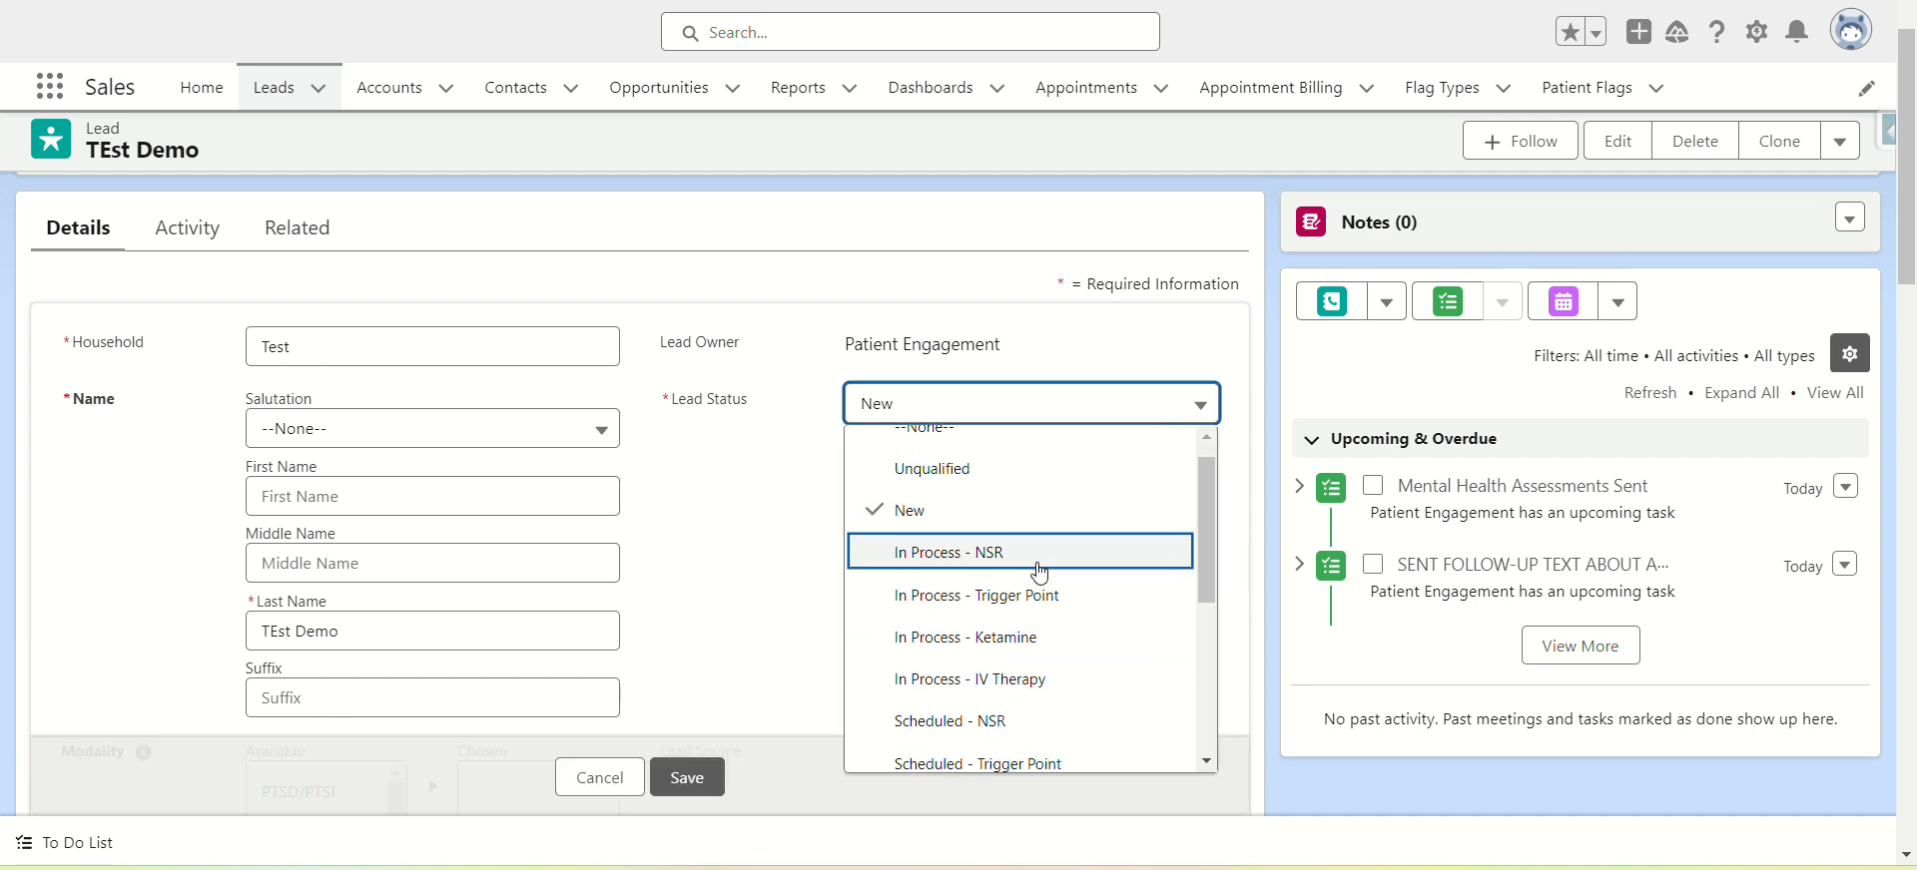
scroll(1039, 573, down, 4)
scroll(1039, 573, up, 5)
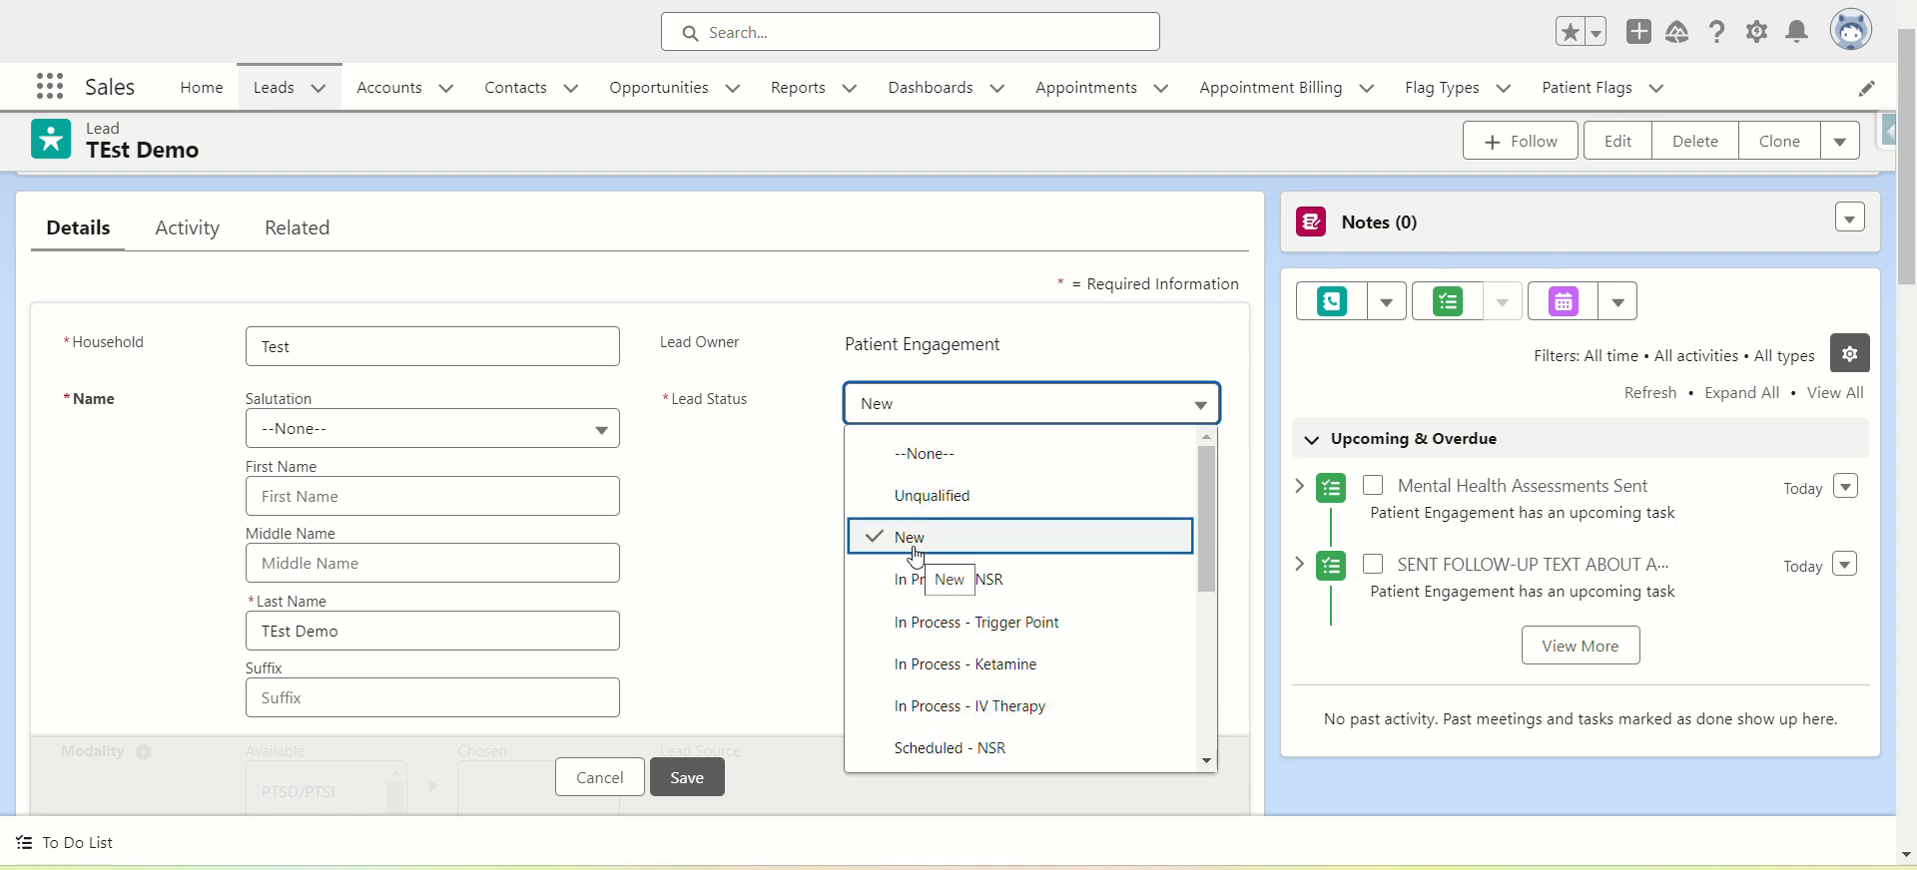
click(193, 244)
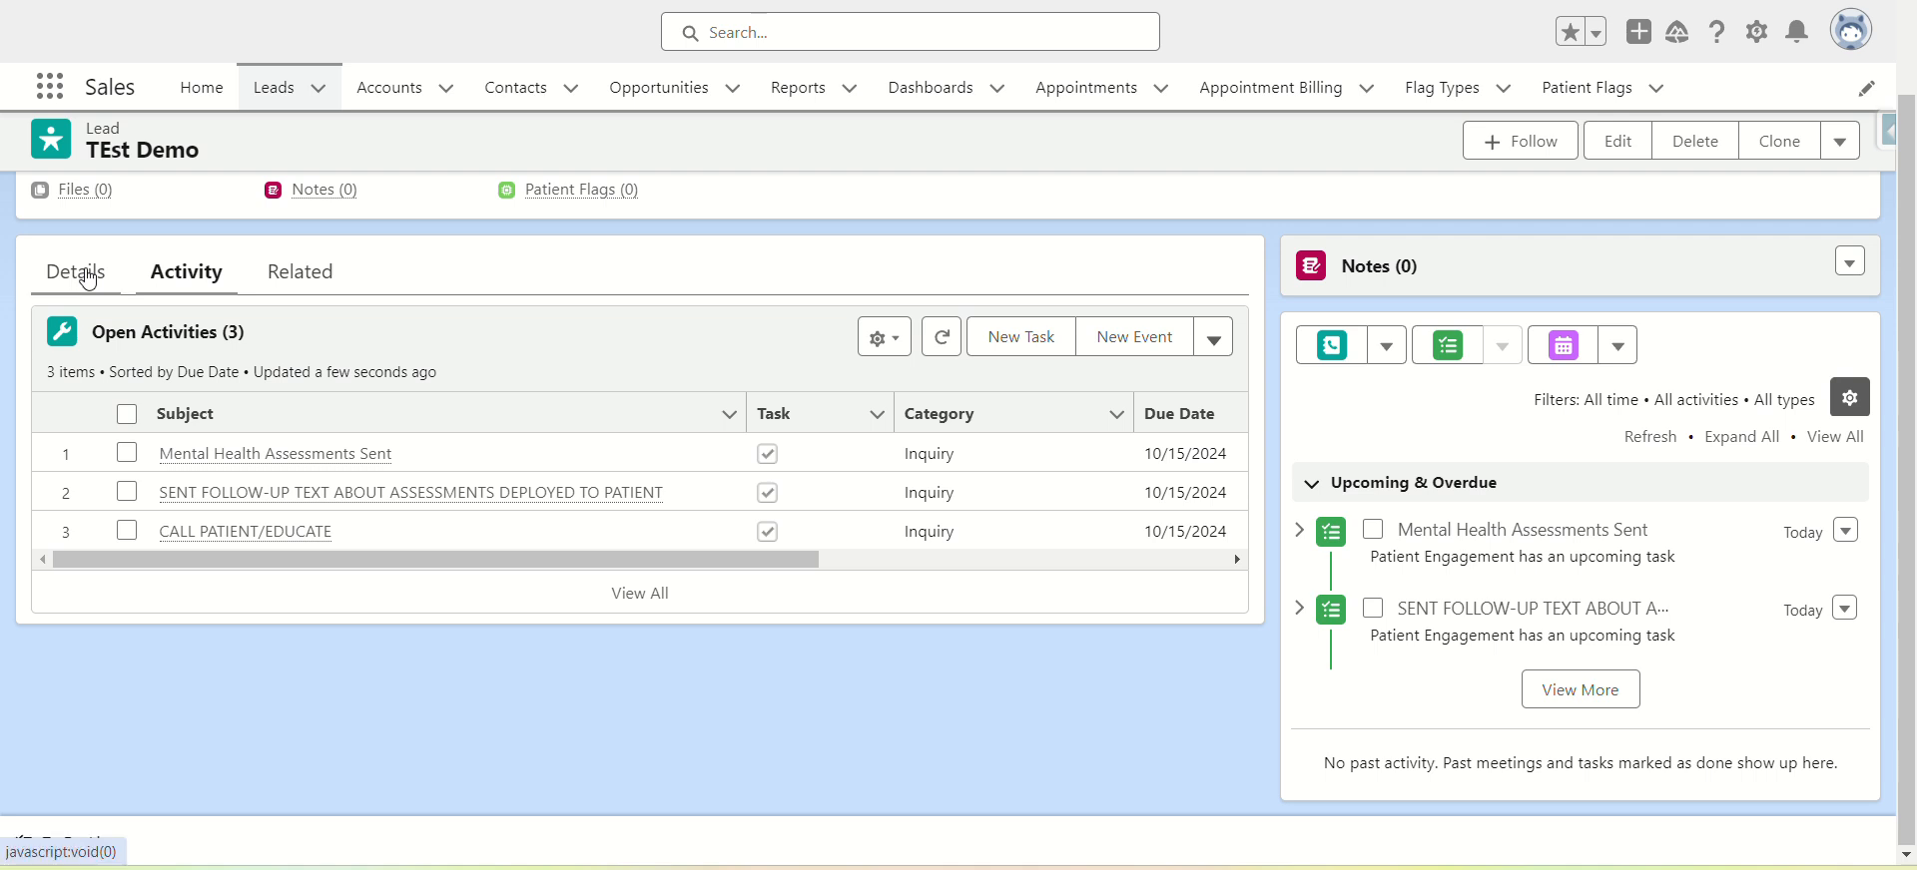
click(78, 272)
- Change the lead's status to In Process - NSR and save the record
click(1087, 459)
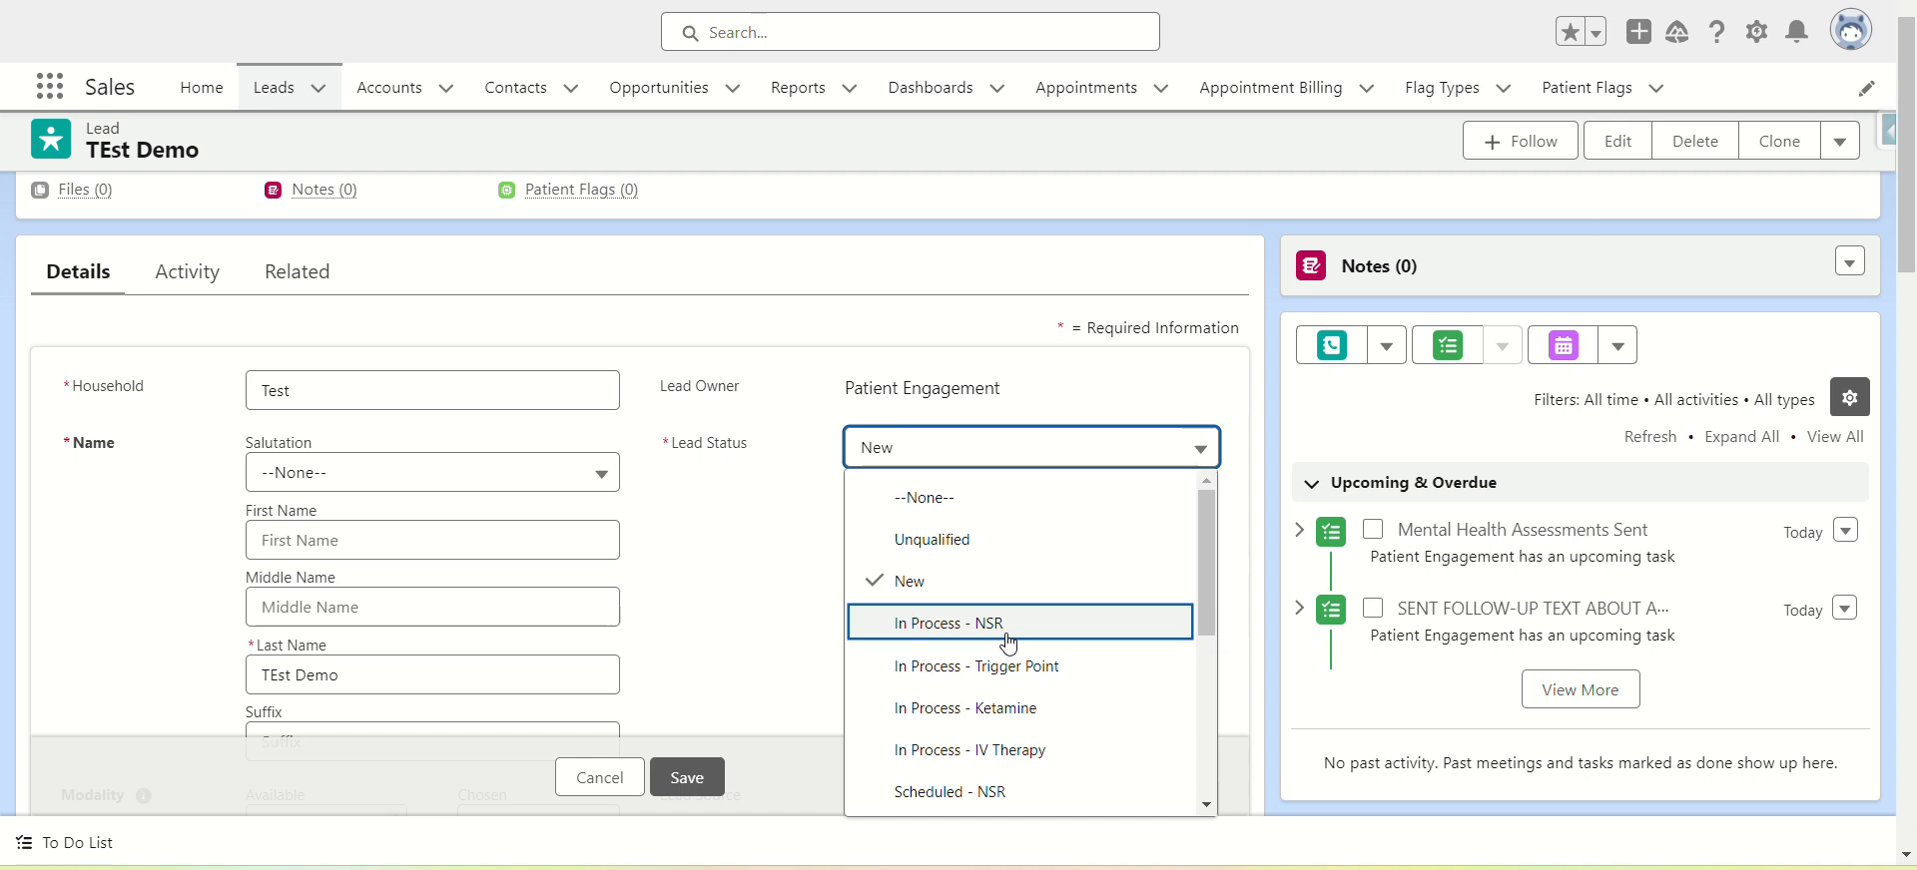
click(1008, 637)
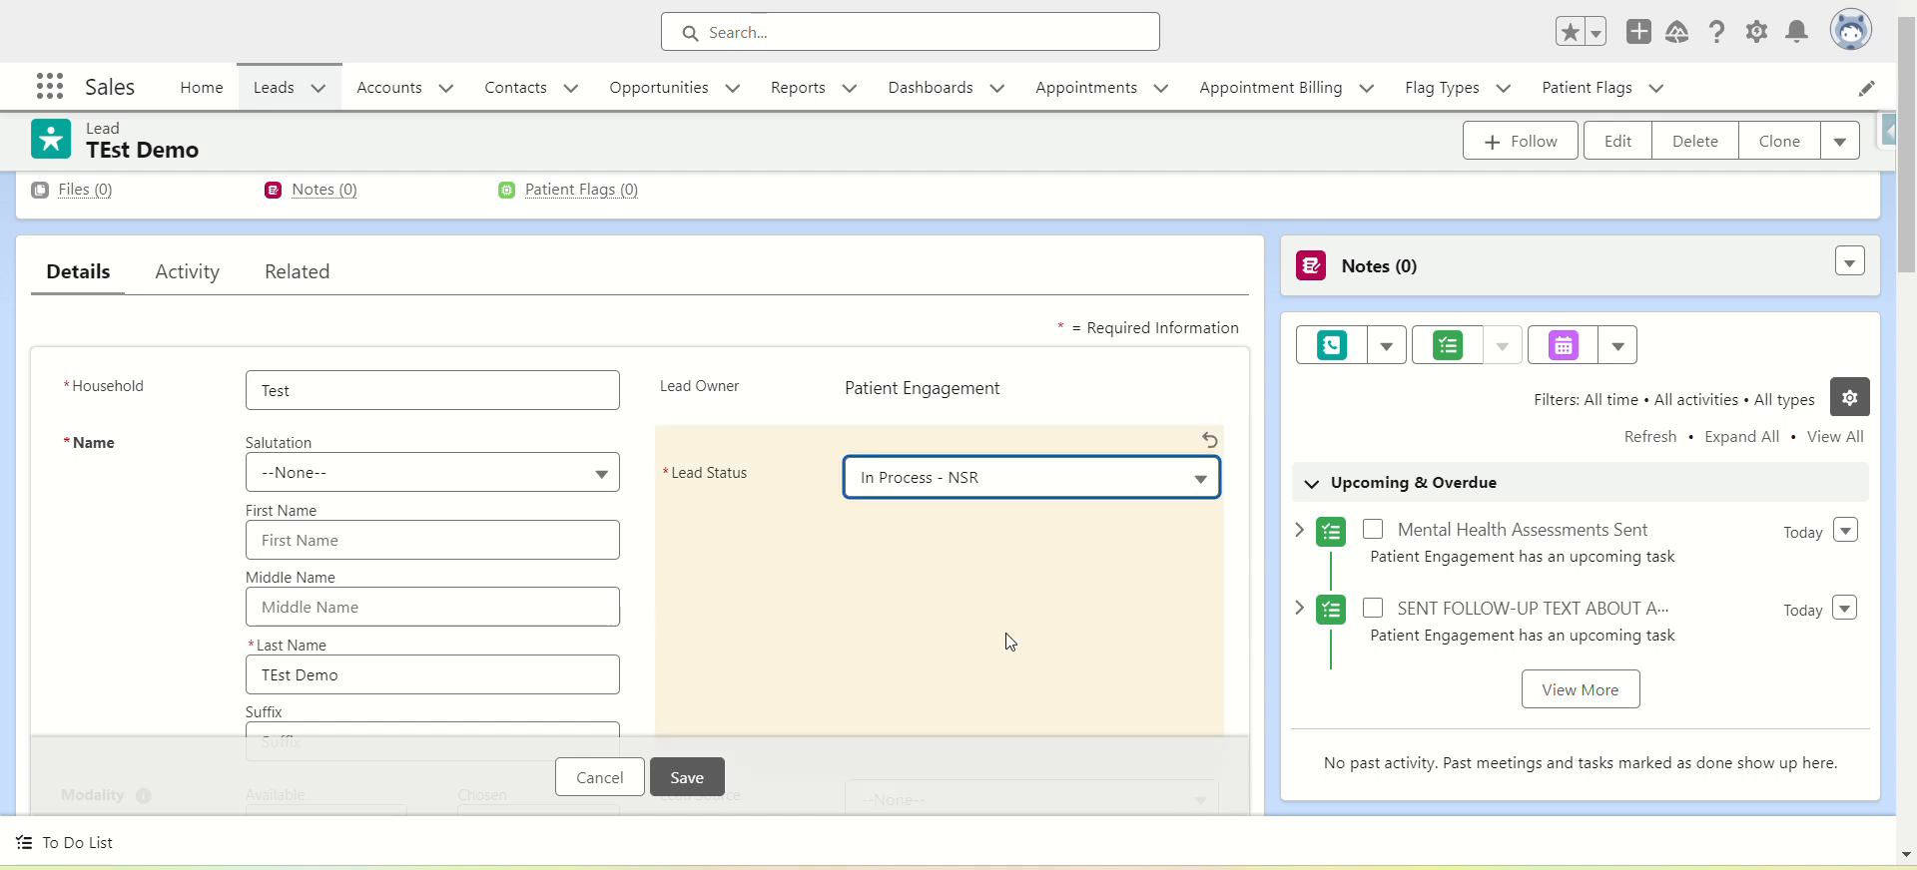
click(704, 780)
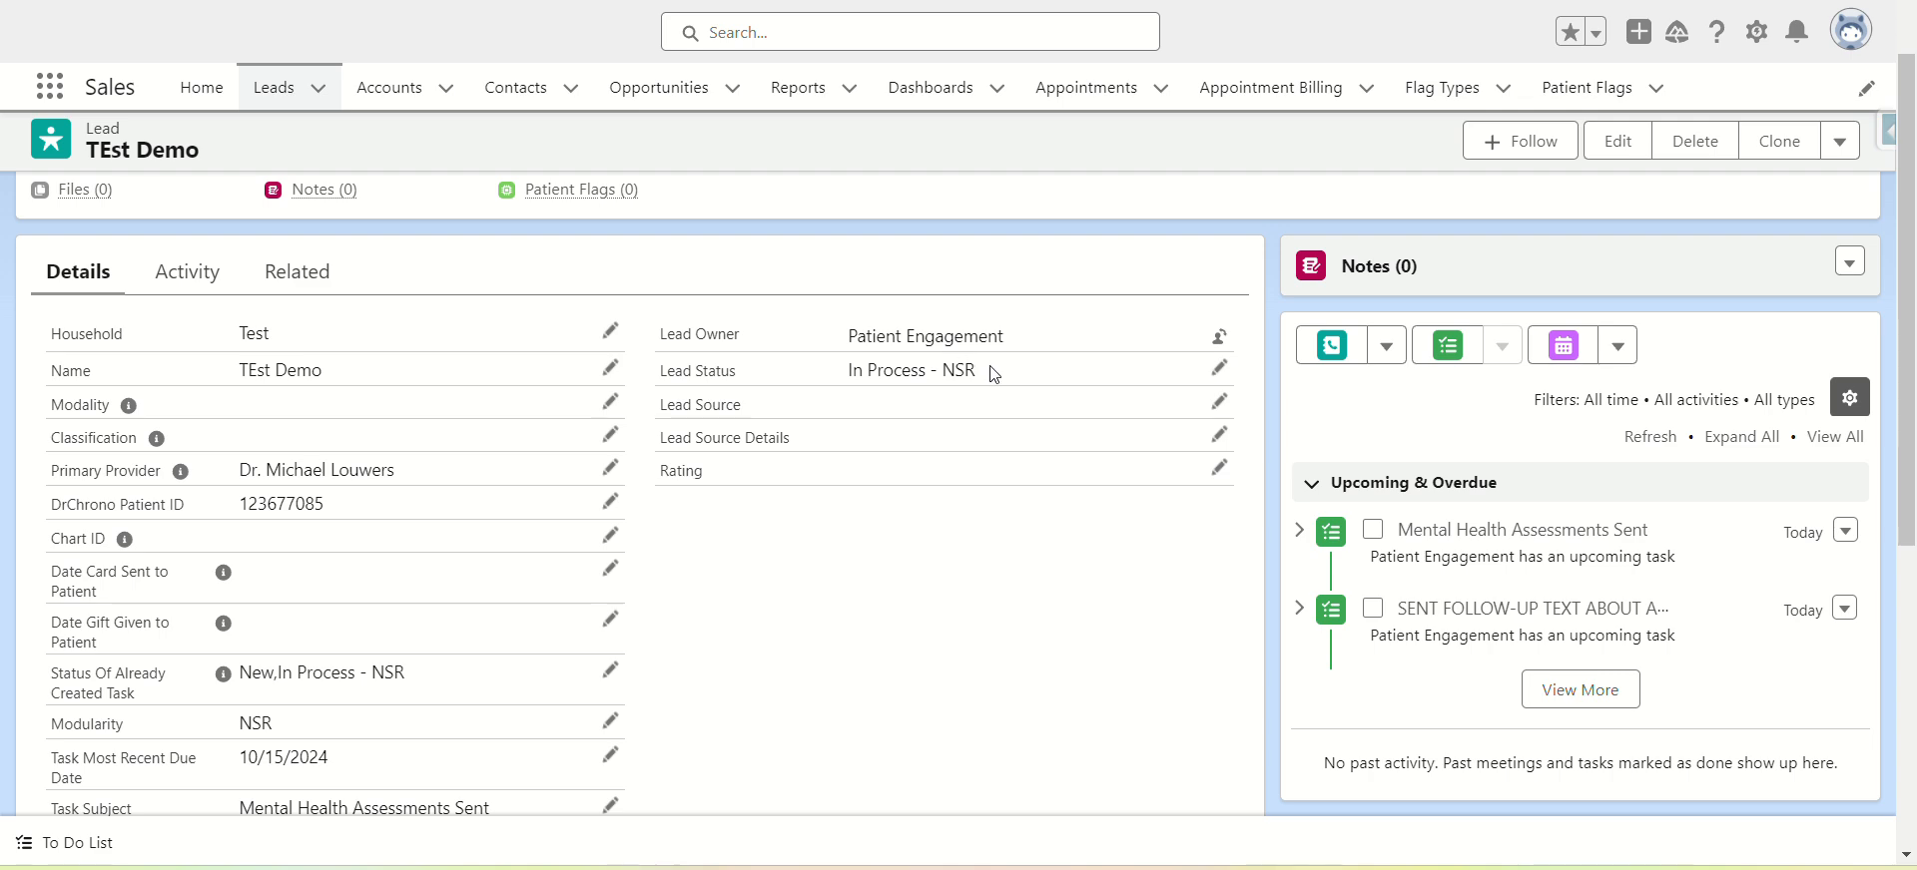
- Review the saved lead status and the full list of the lead's open activities, including their categories and due dates
drag(988, 370, 838, 371)
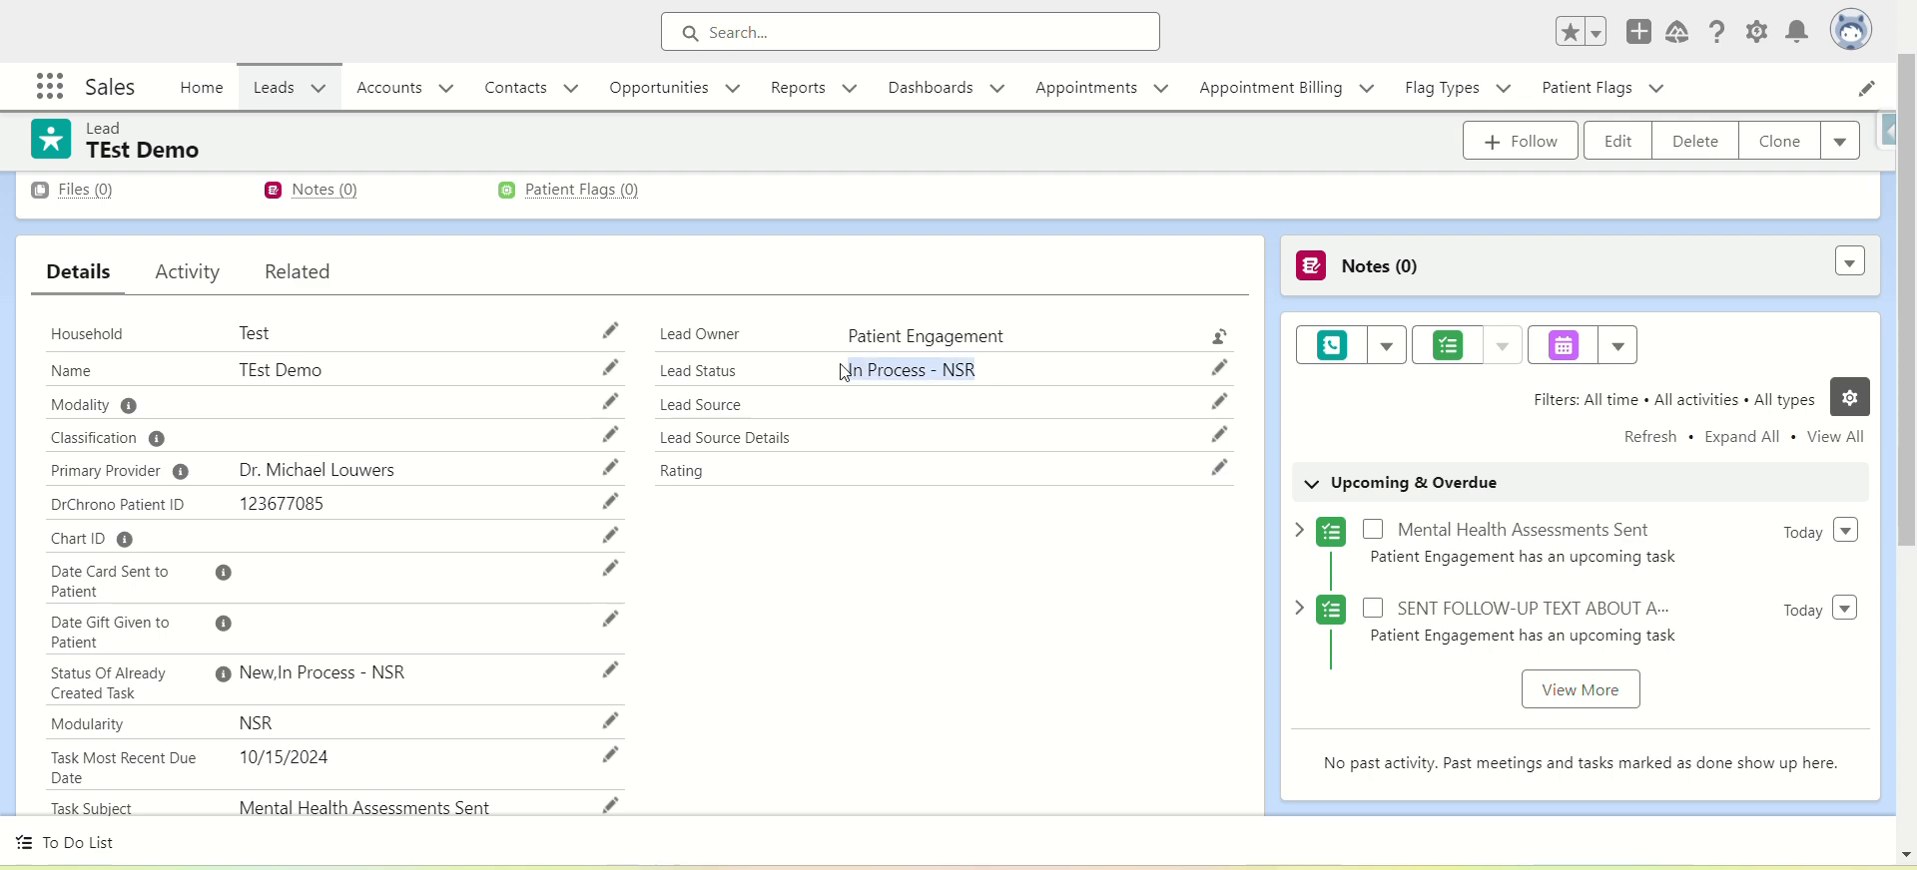
click(205, 281)
scroll(813, 655, down, 1)
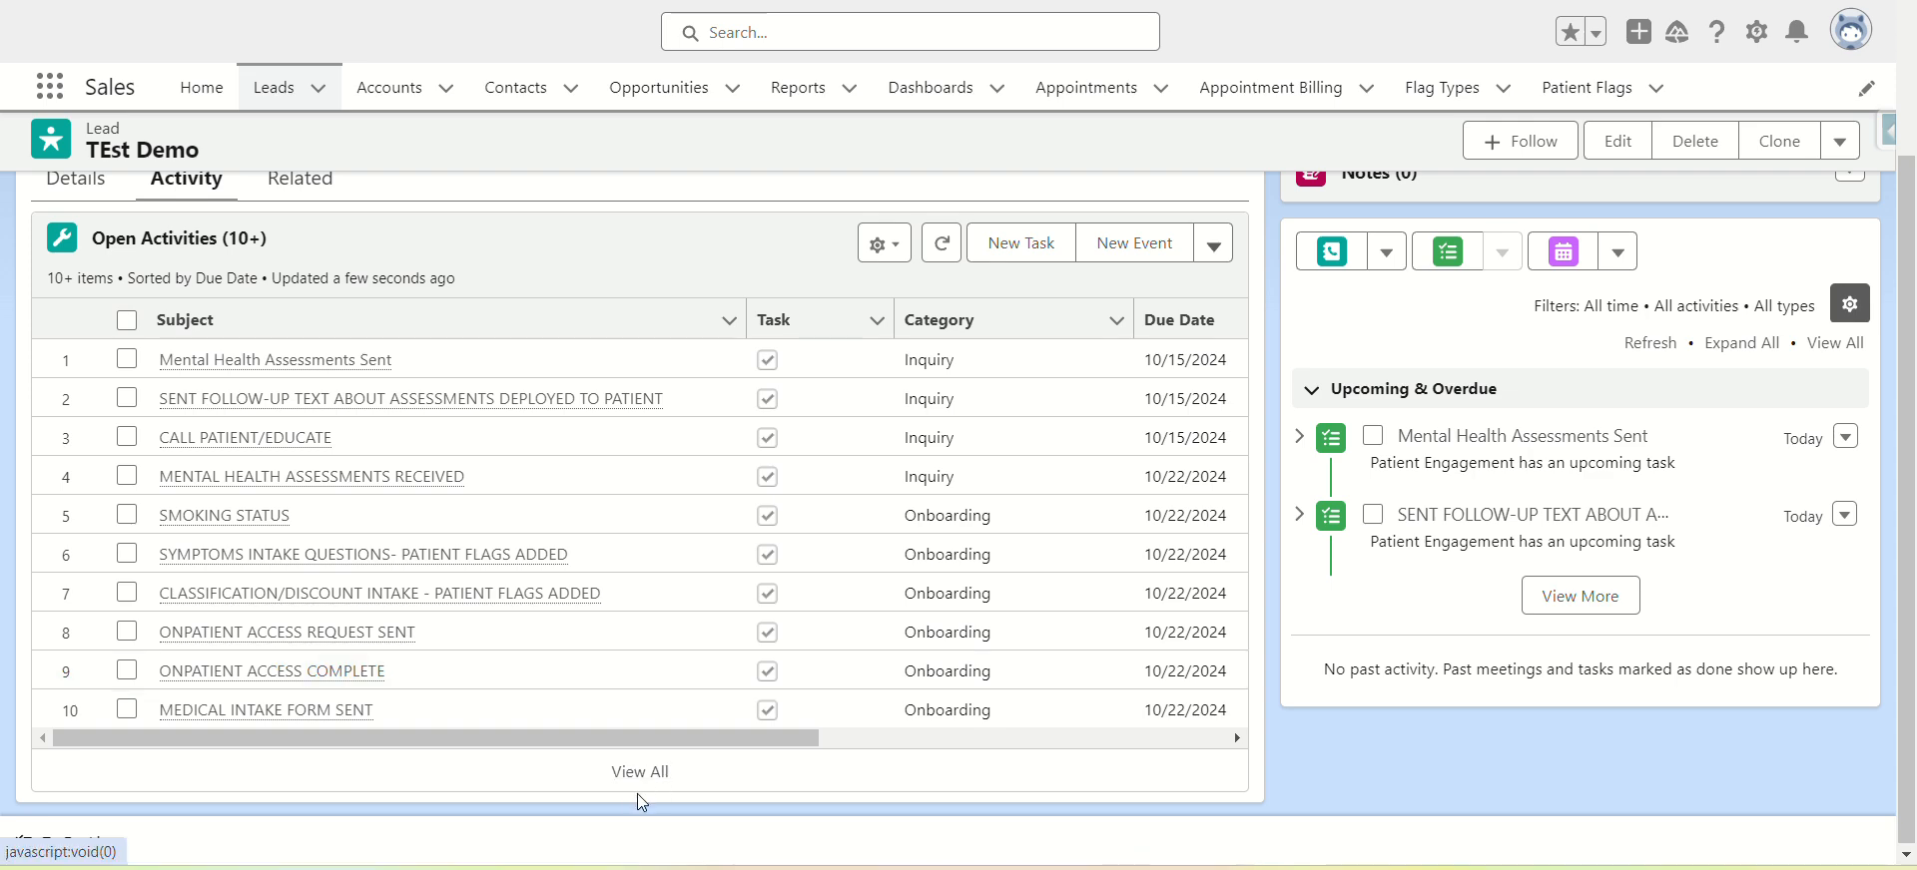
click(644, 773)
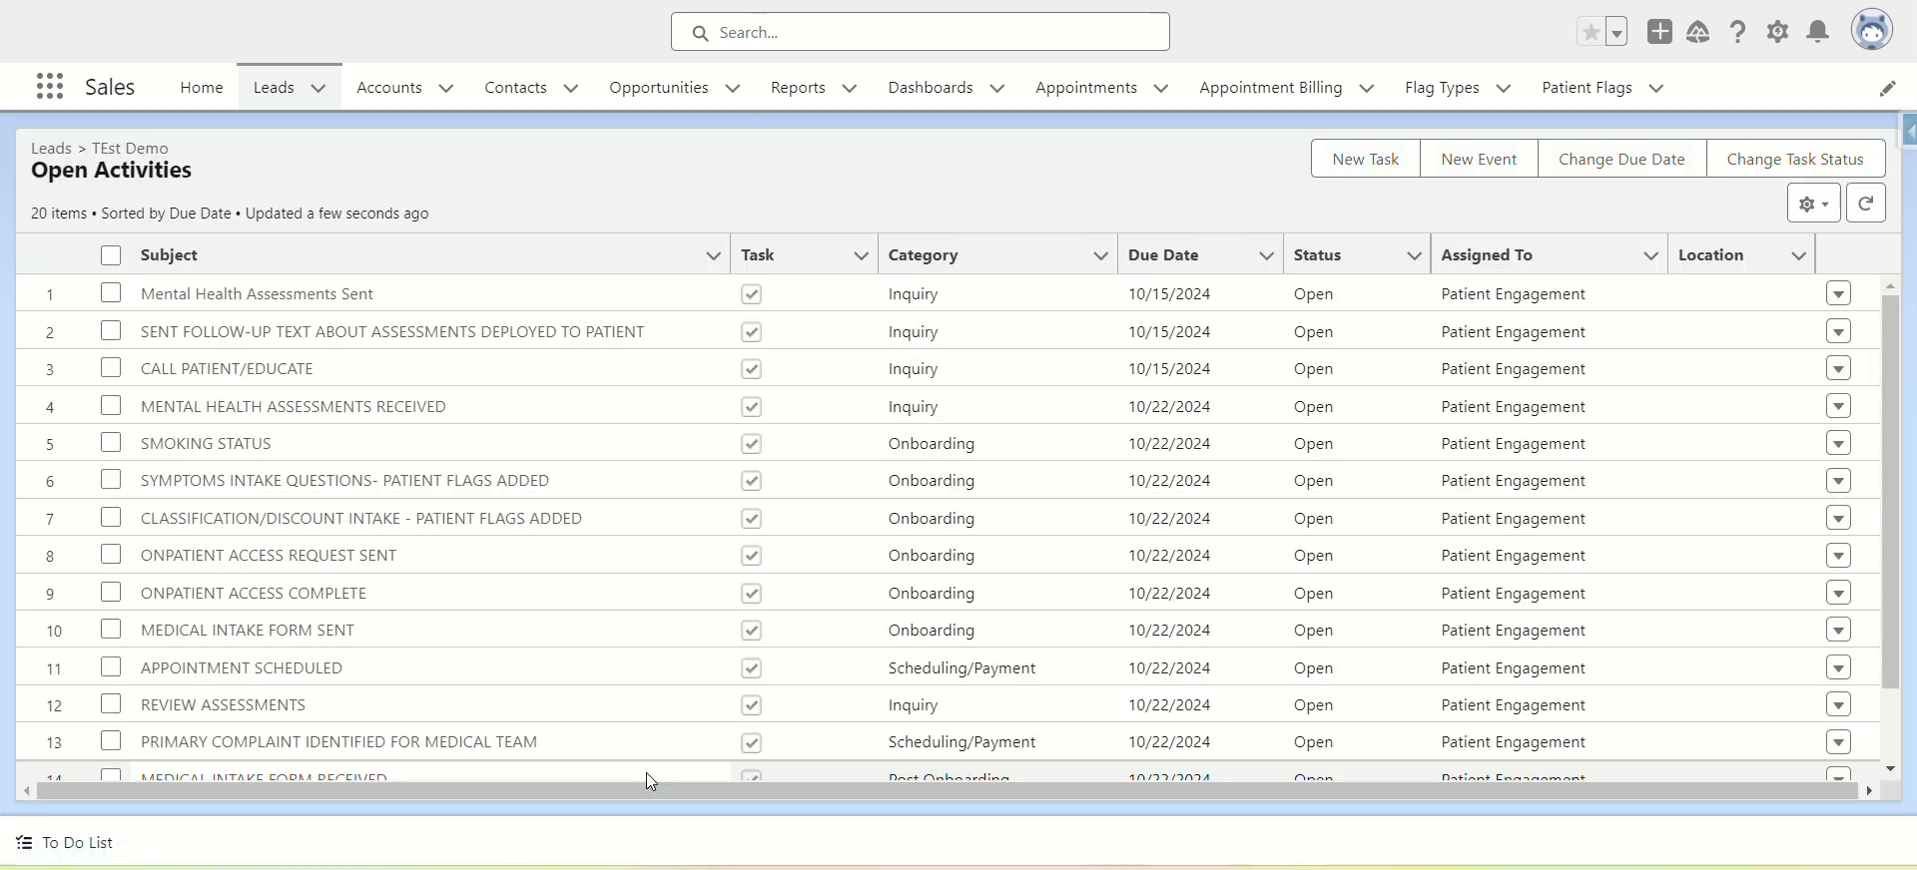
scroll(364, 371, down, 3)
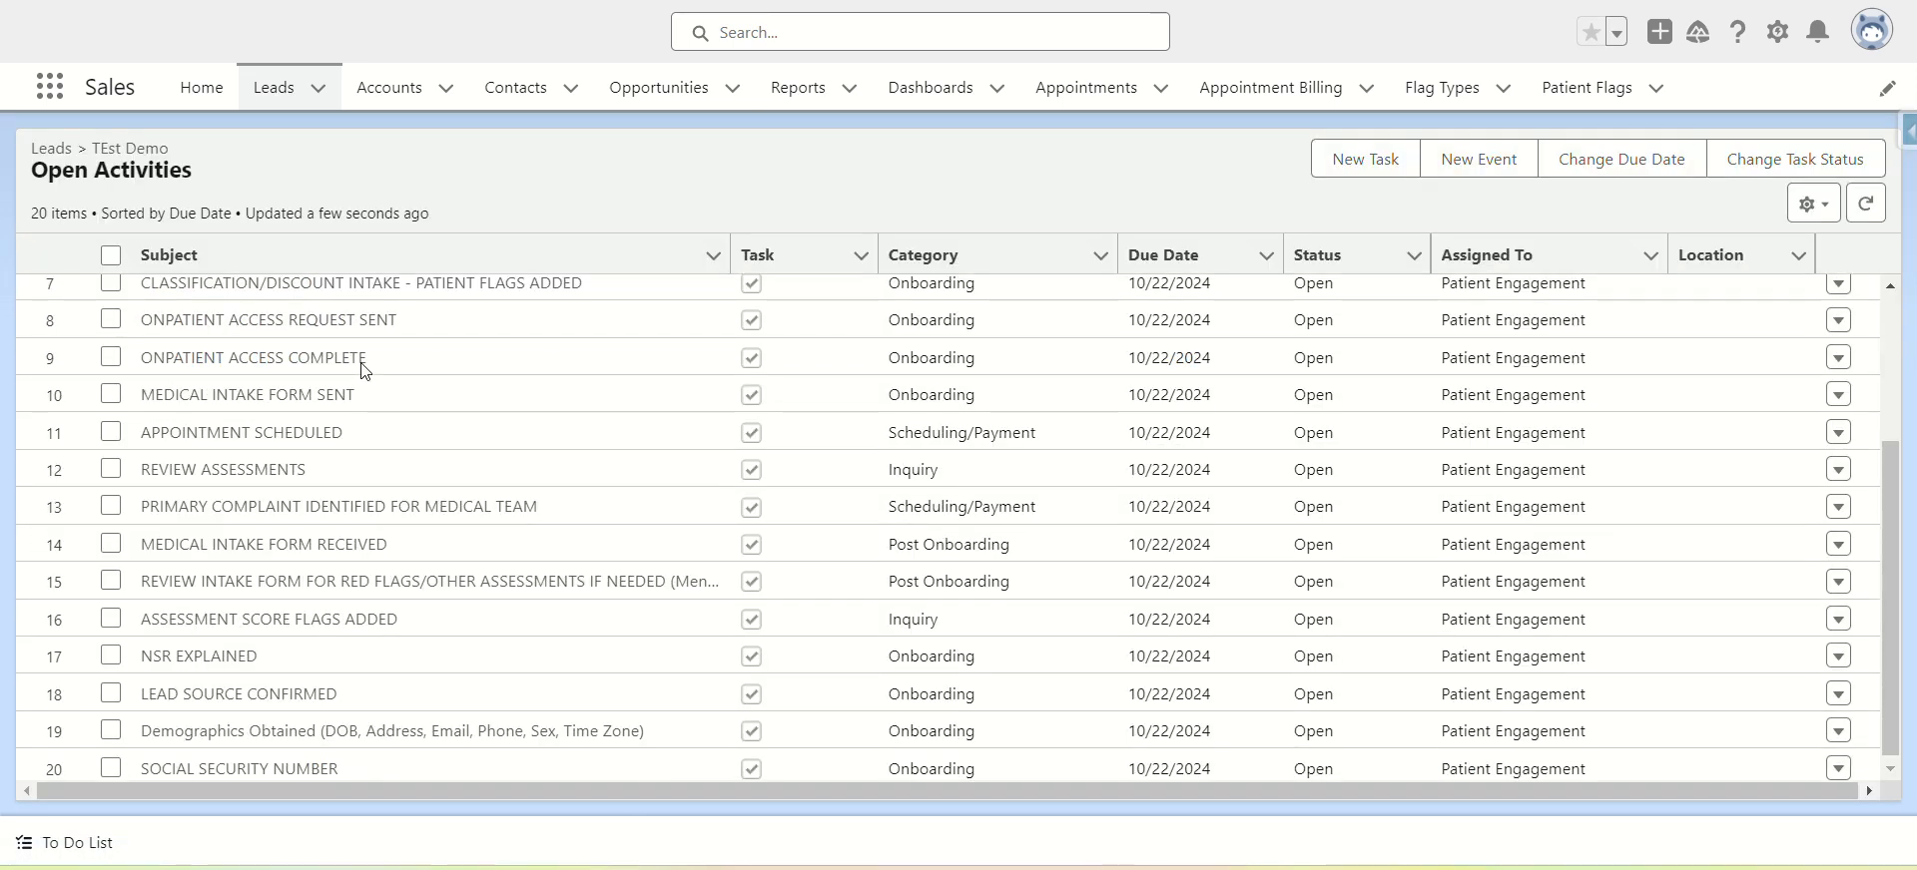
scroll(365, 367, up, 3)
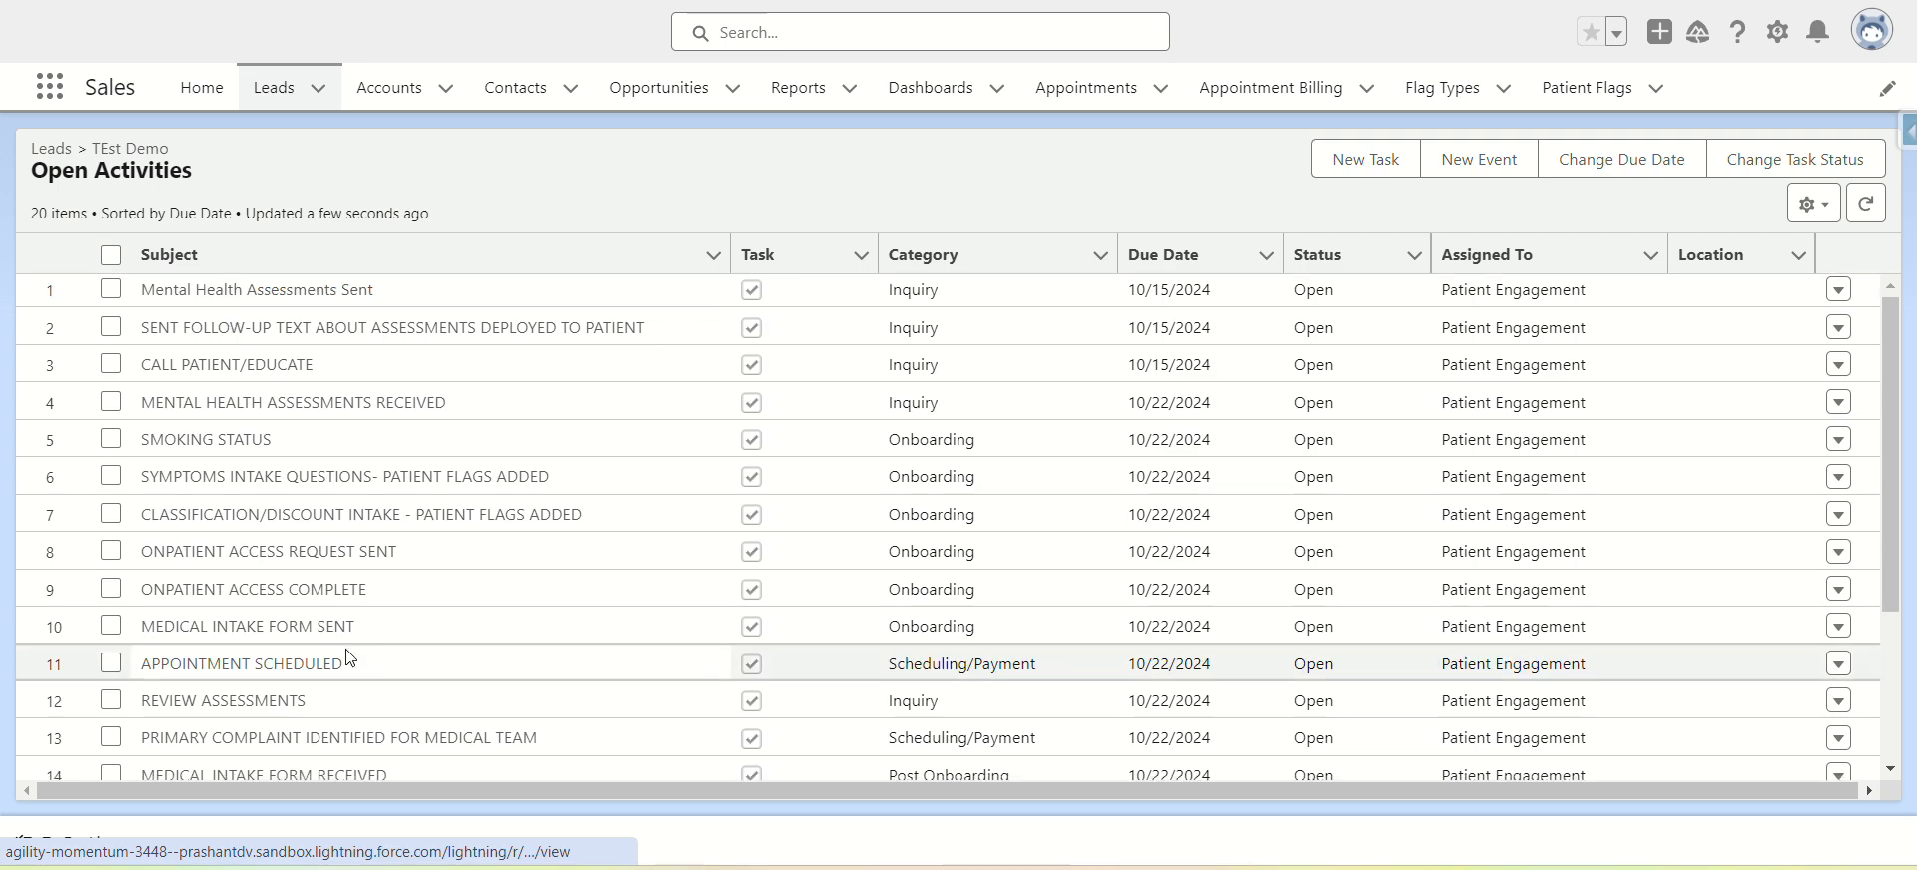
scroll(350, 664, down, 3)
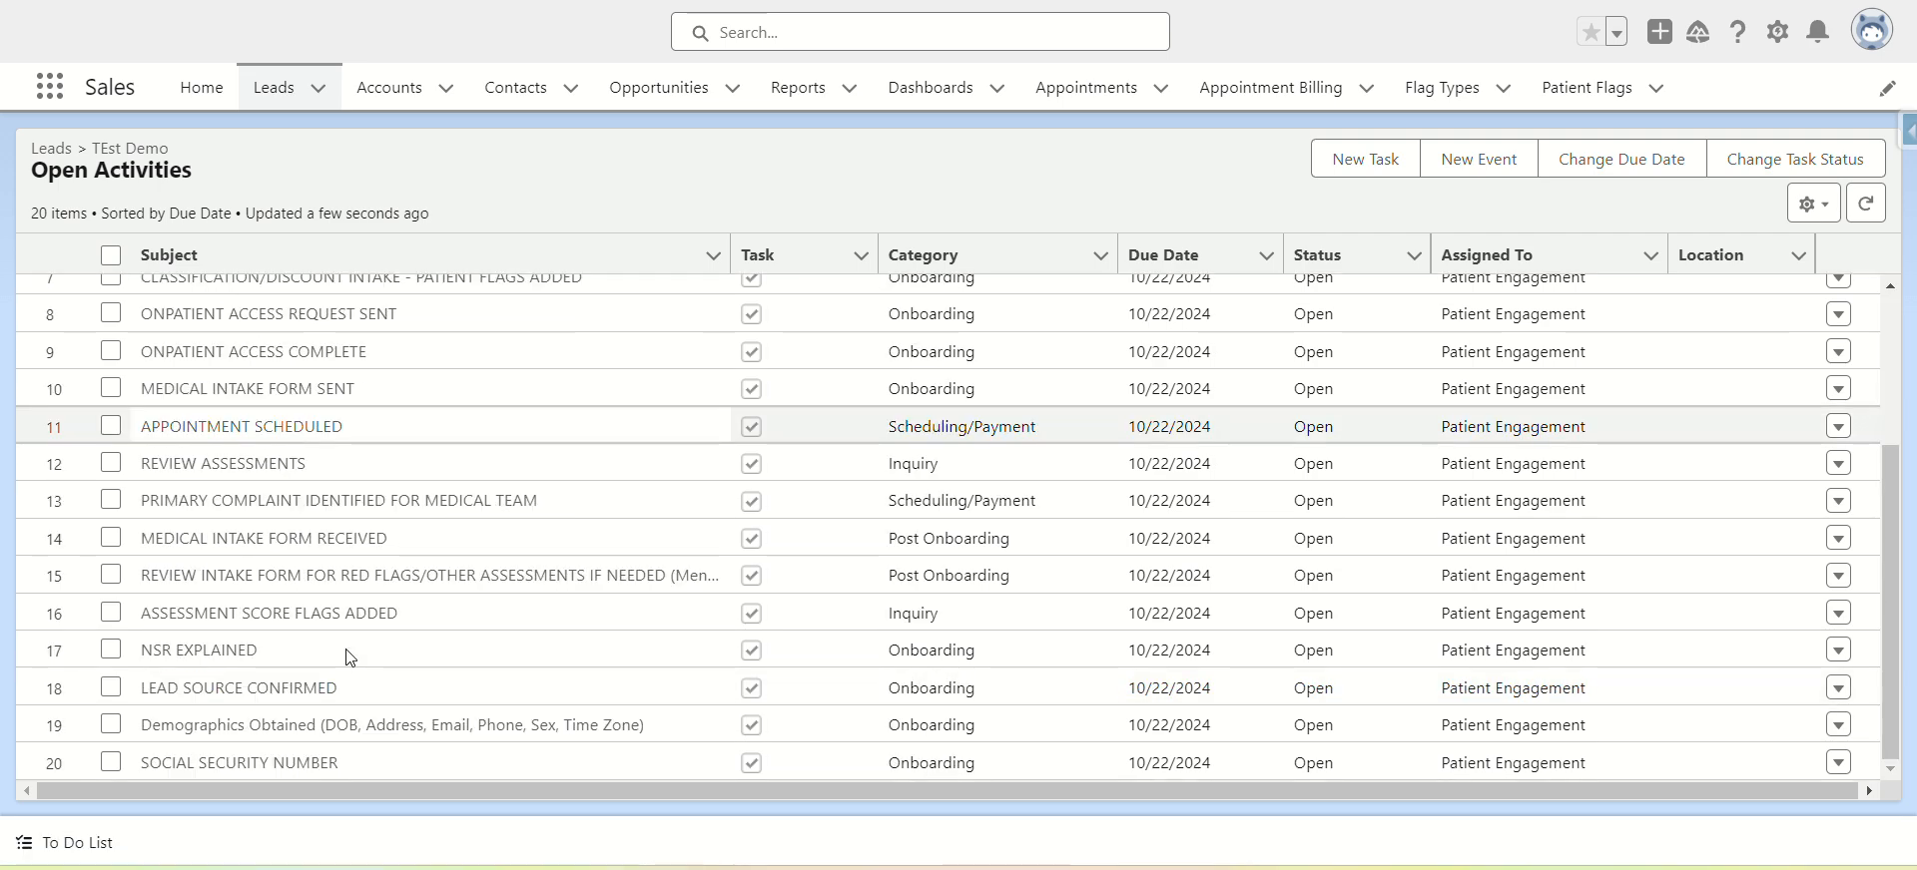
scroll(470, 377, up, 2)
scroll(453, 374, down, 2)
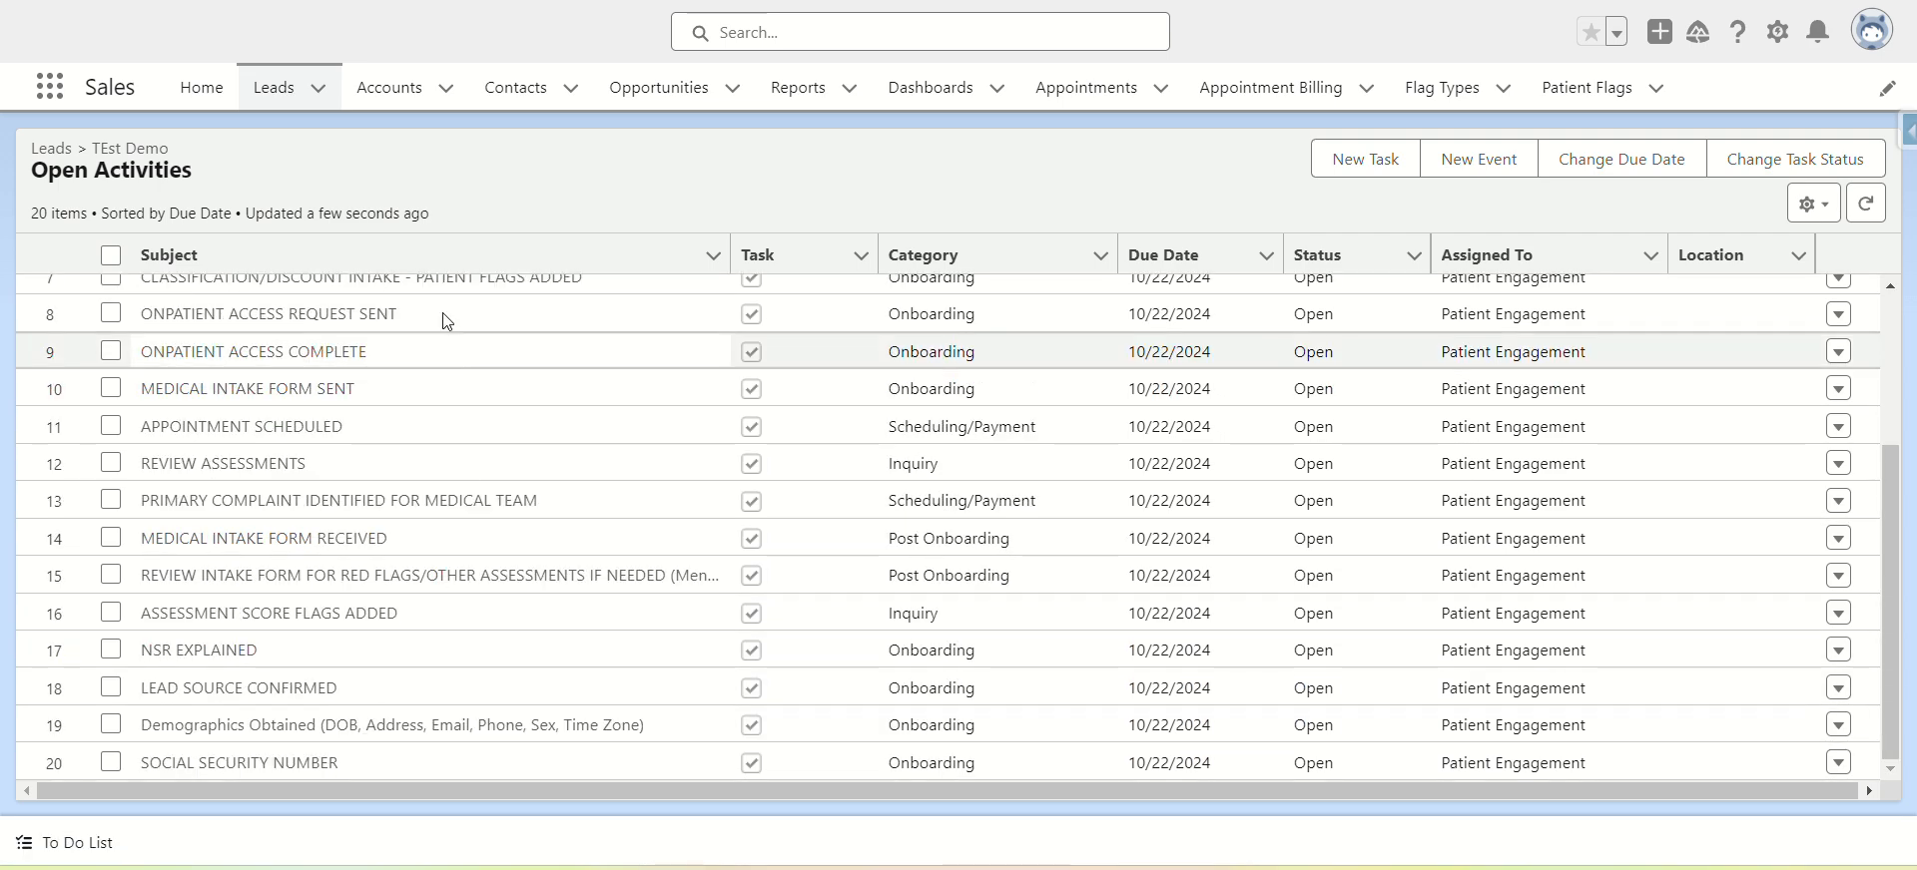
- Reopen the TEst Demo lead from the recently viewed leads and return to its details after checking its activities
click(273, 86)
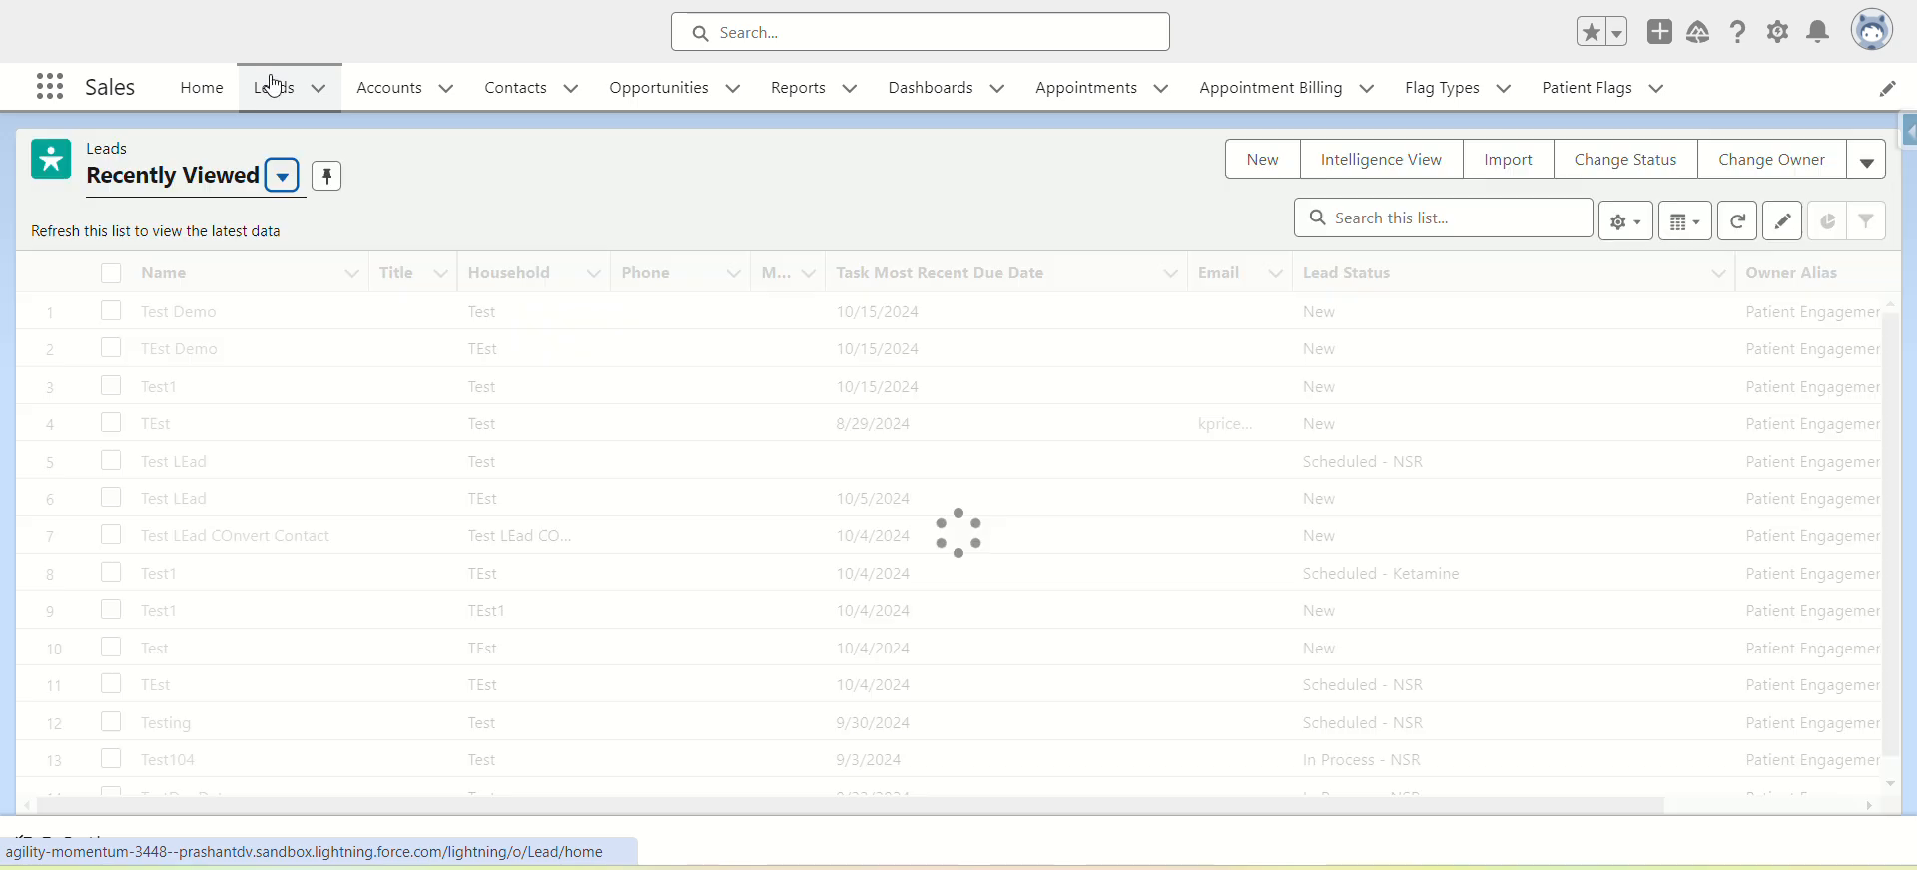
click(175, 311)
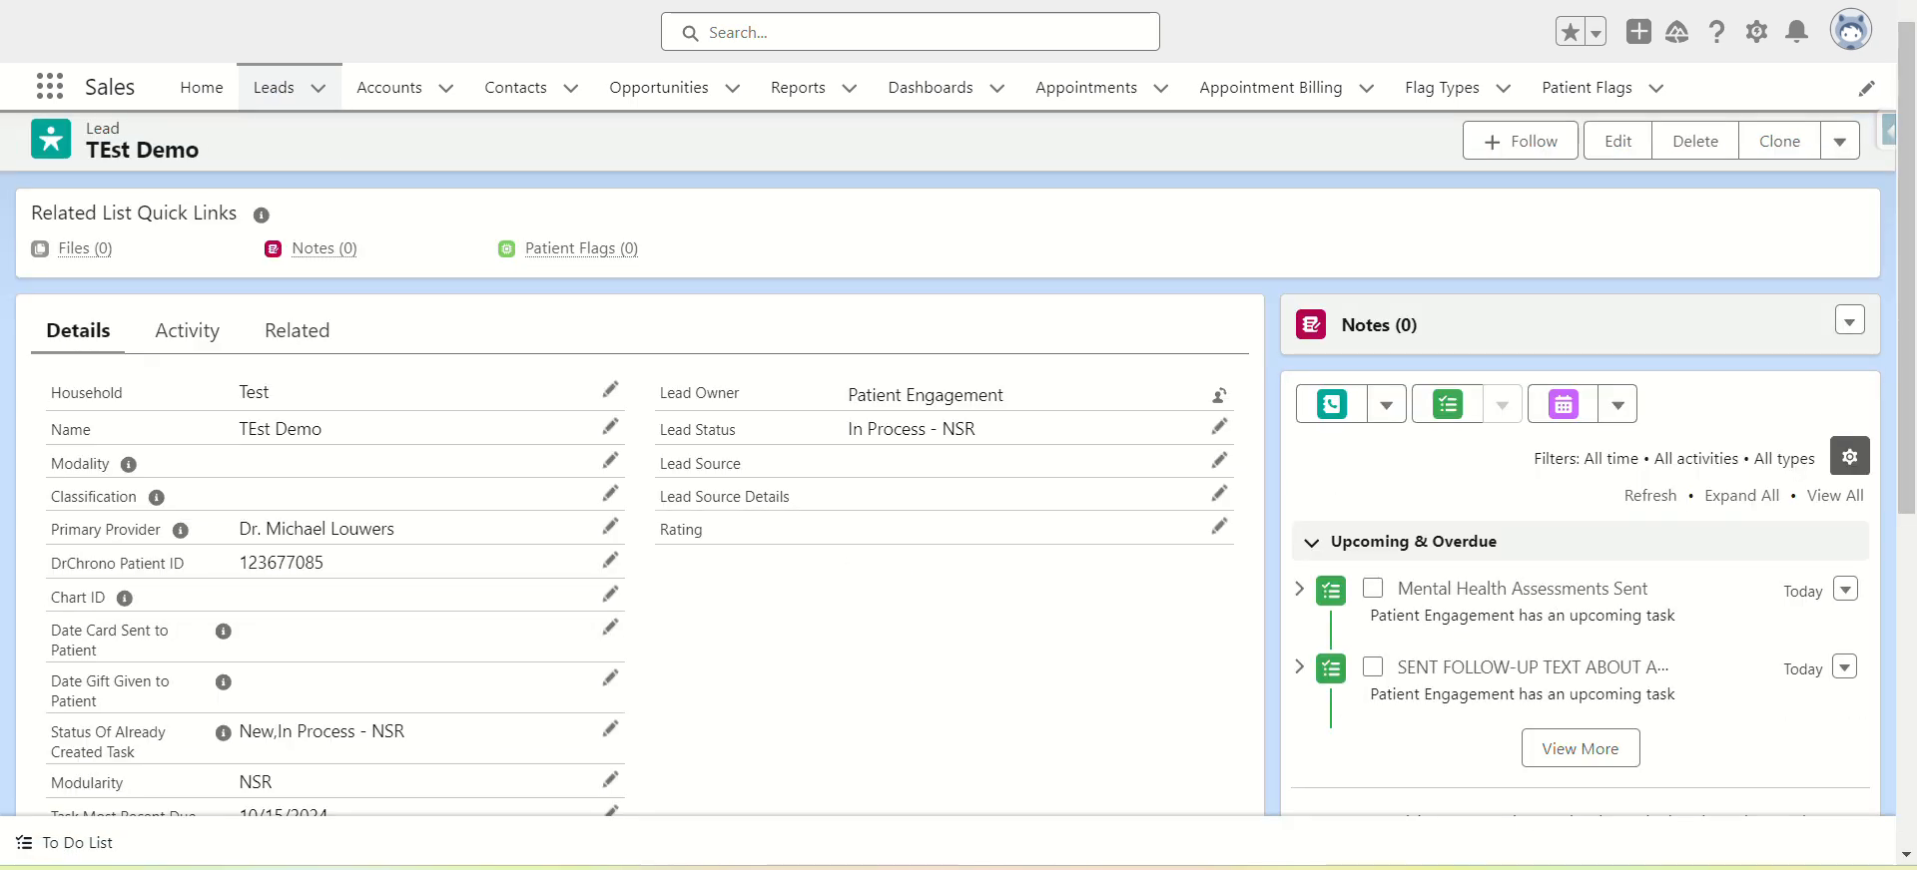
click(208, 330)
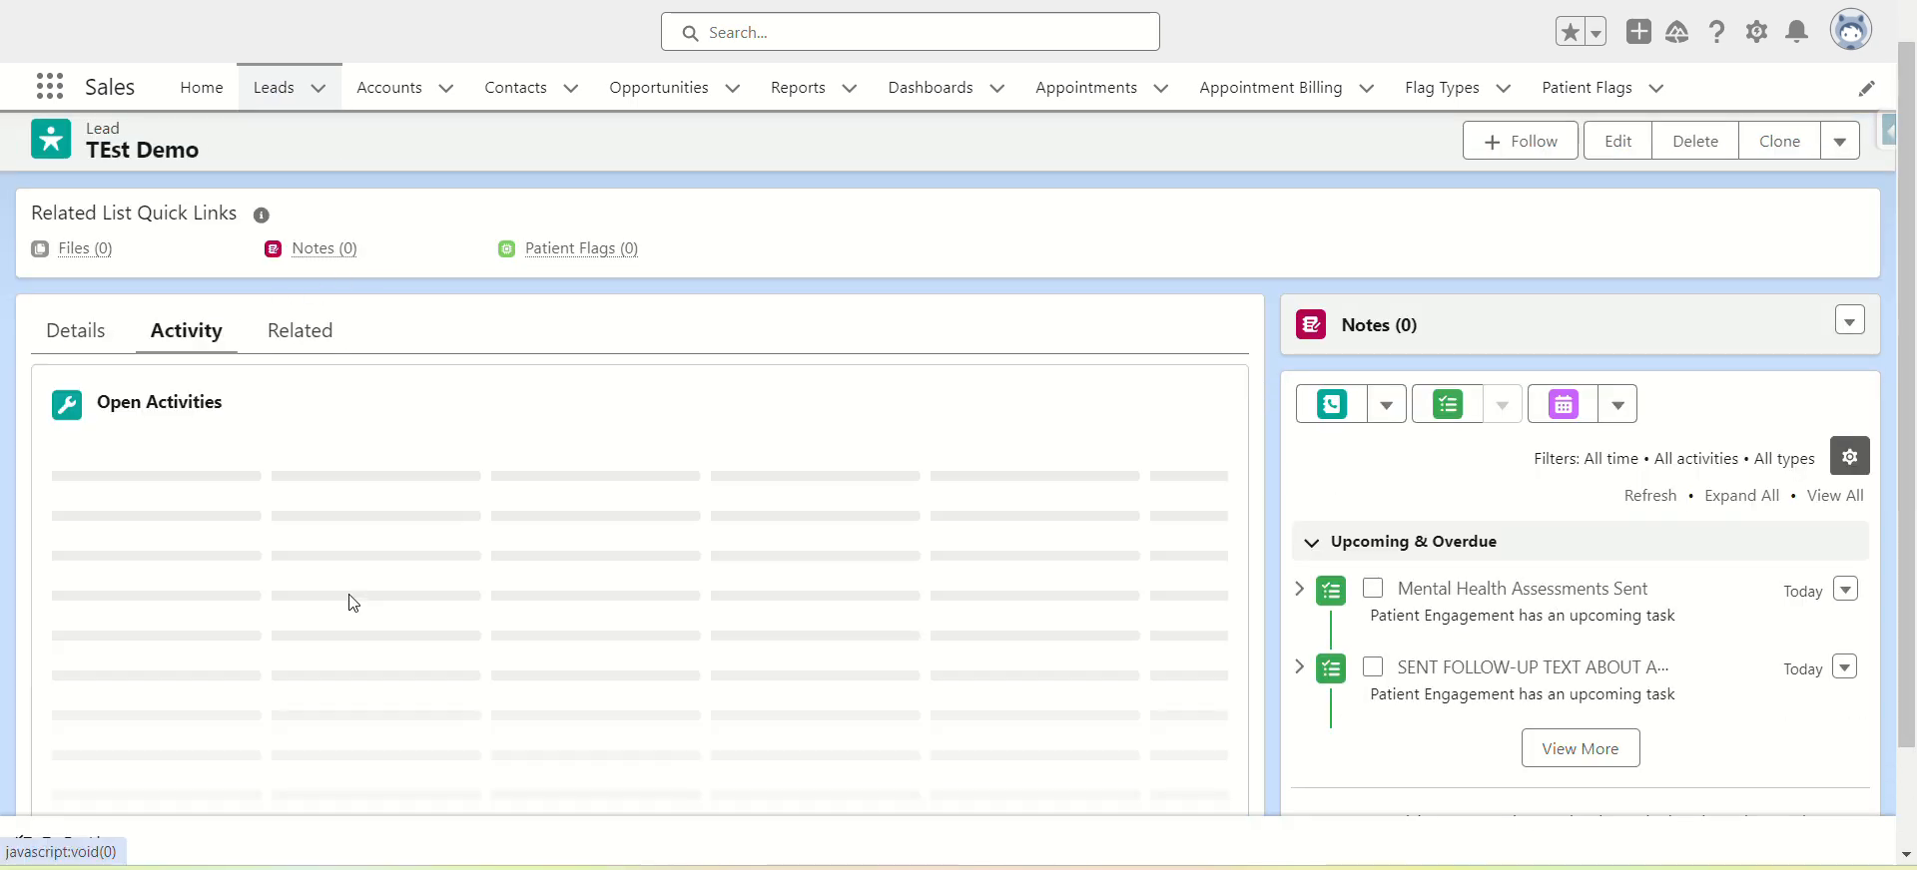
click(91, 342)
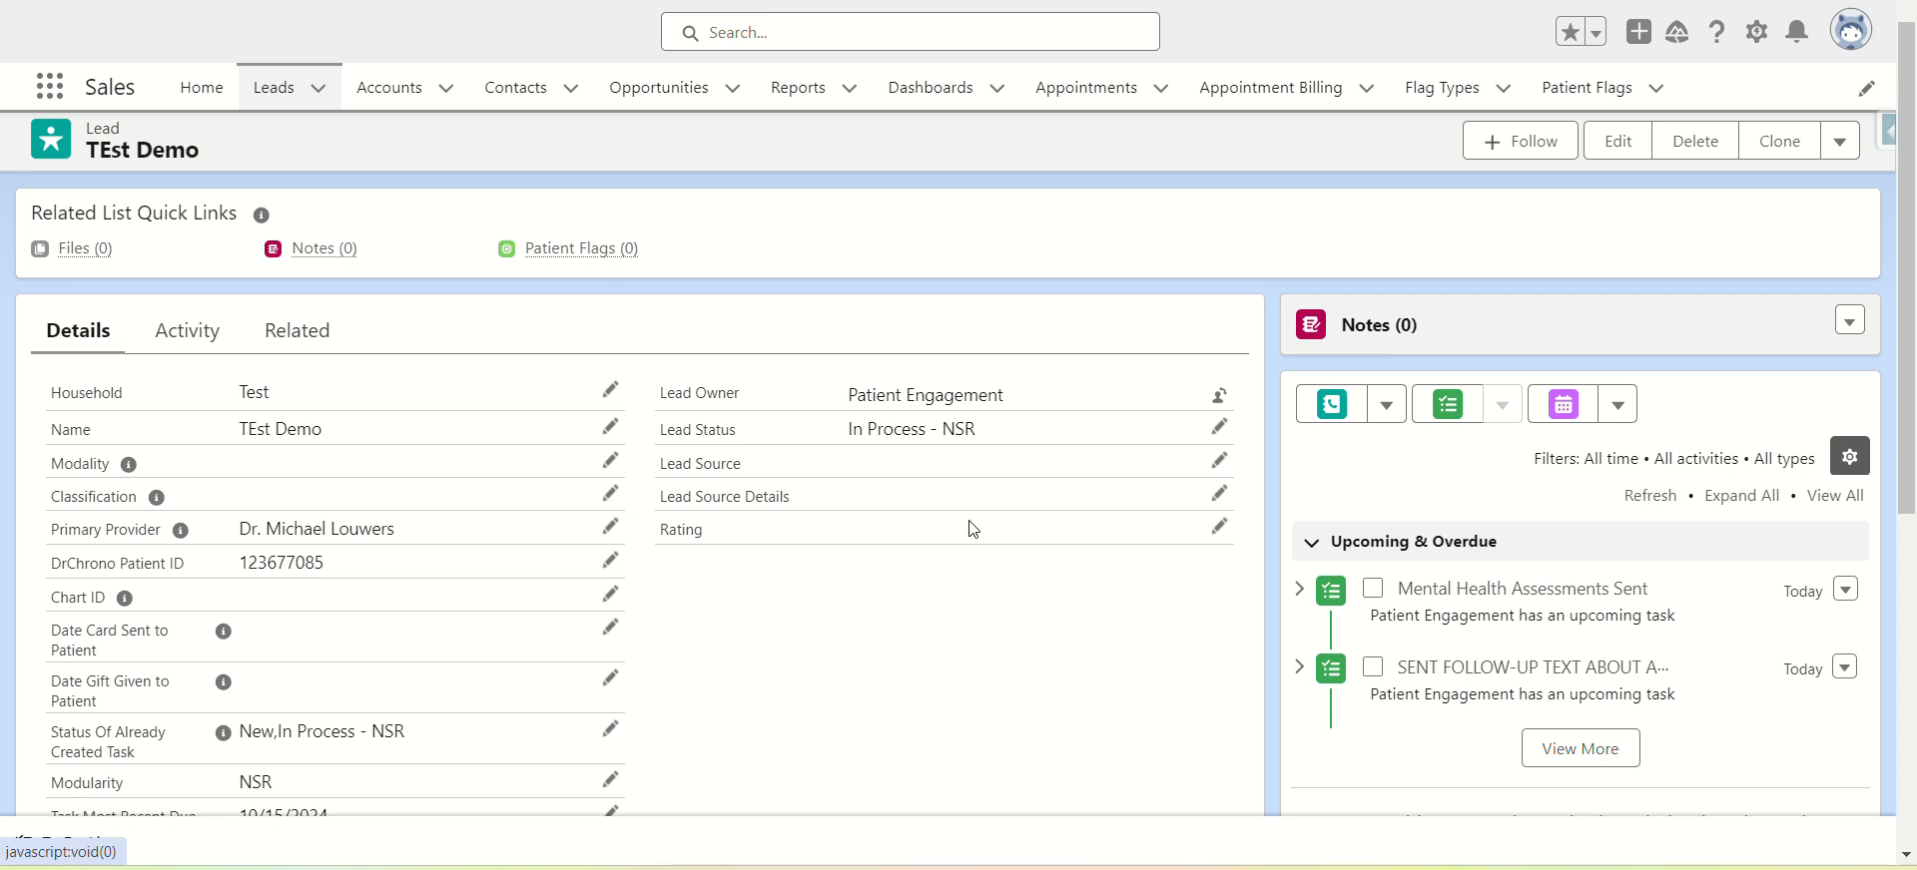
- Set the lead's status back to New and save the record
click(1219, 426)
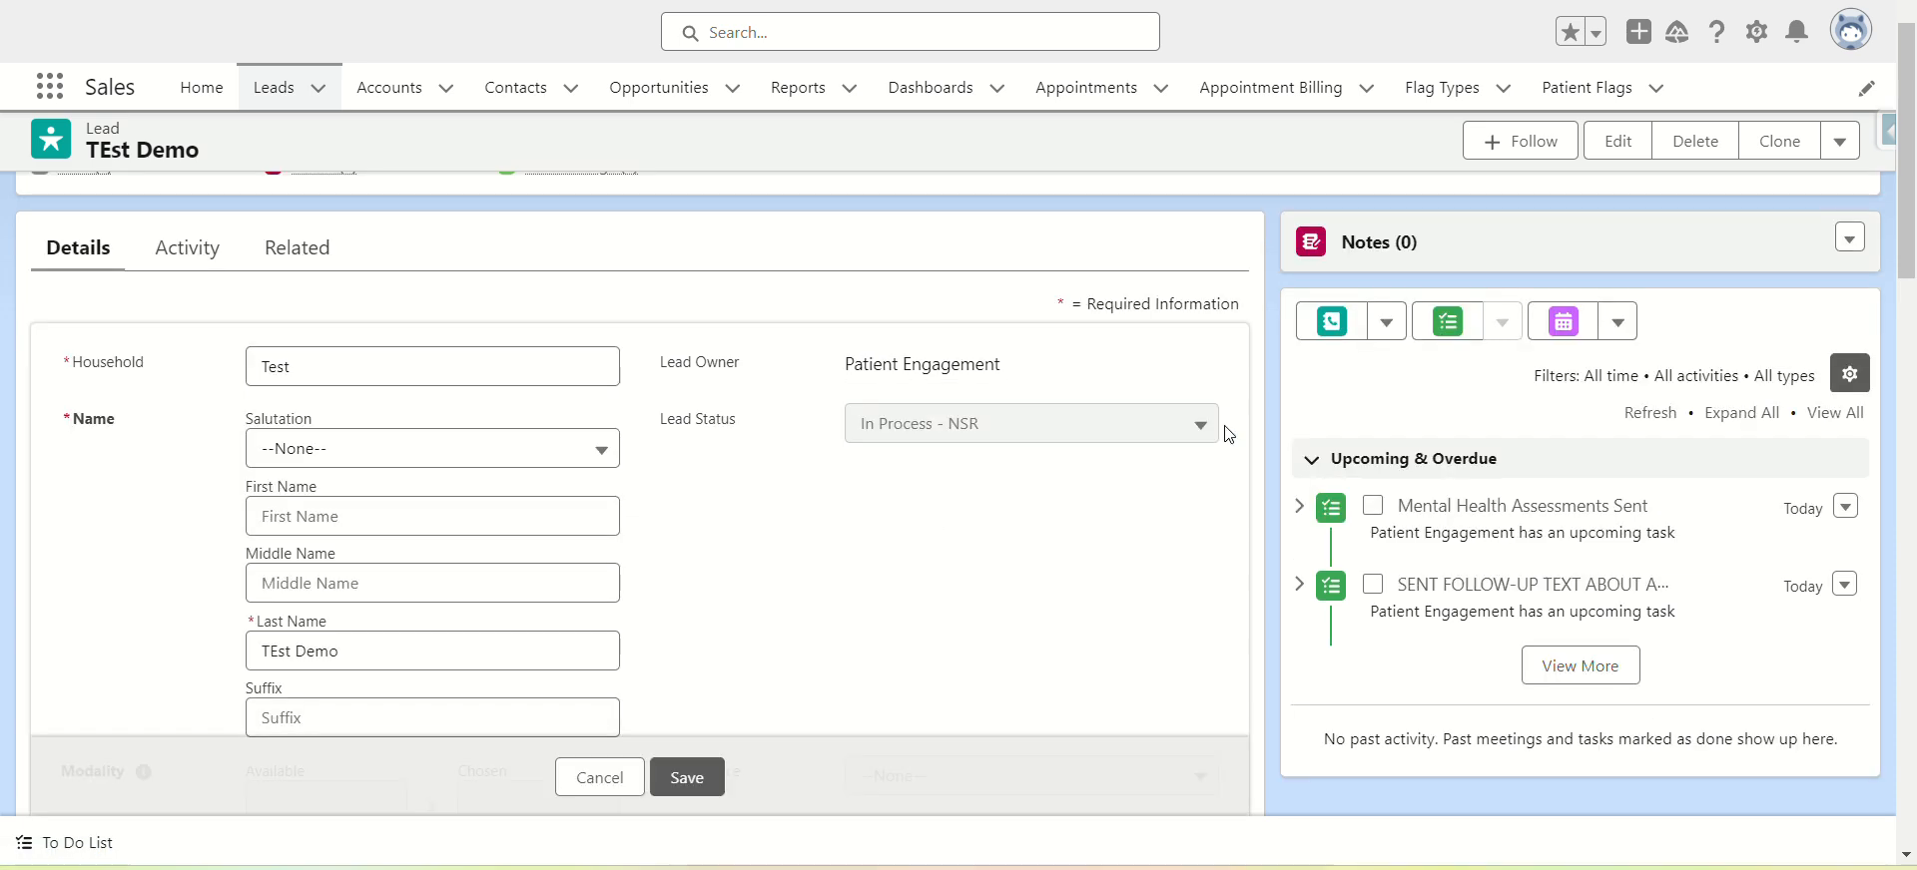
click(1109, 435)
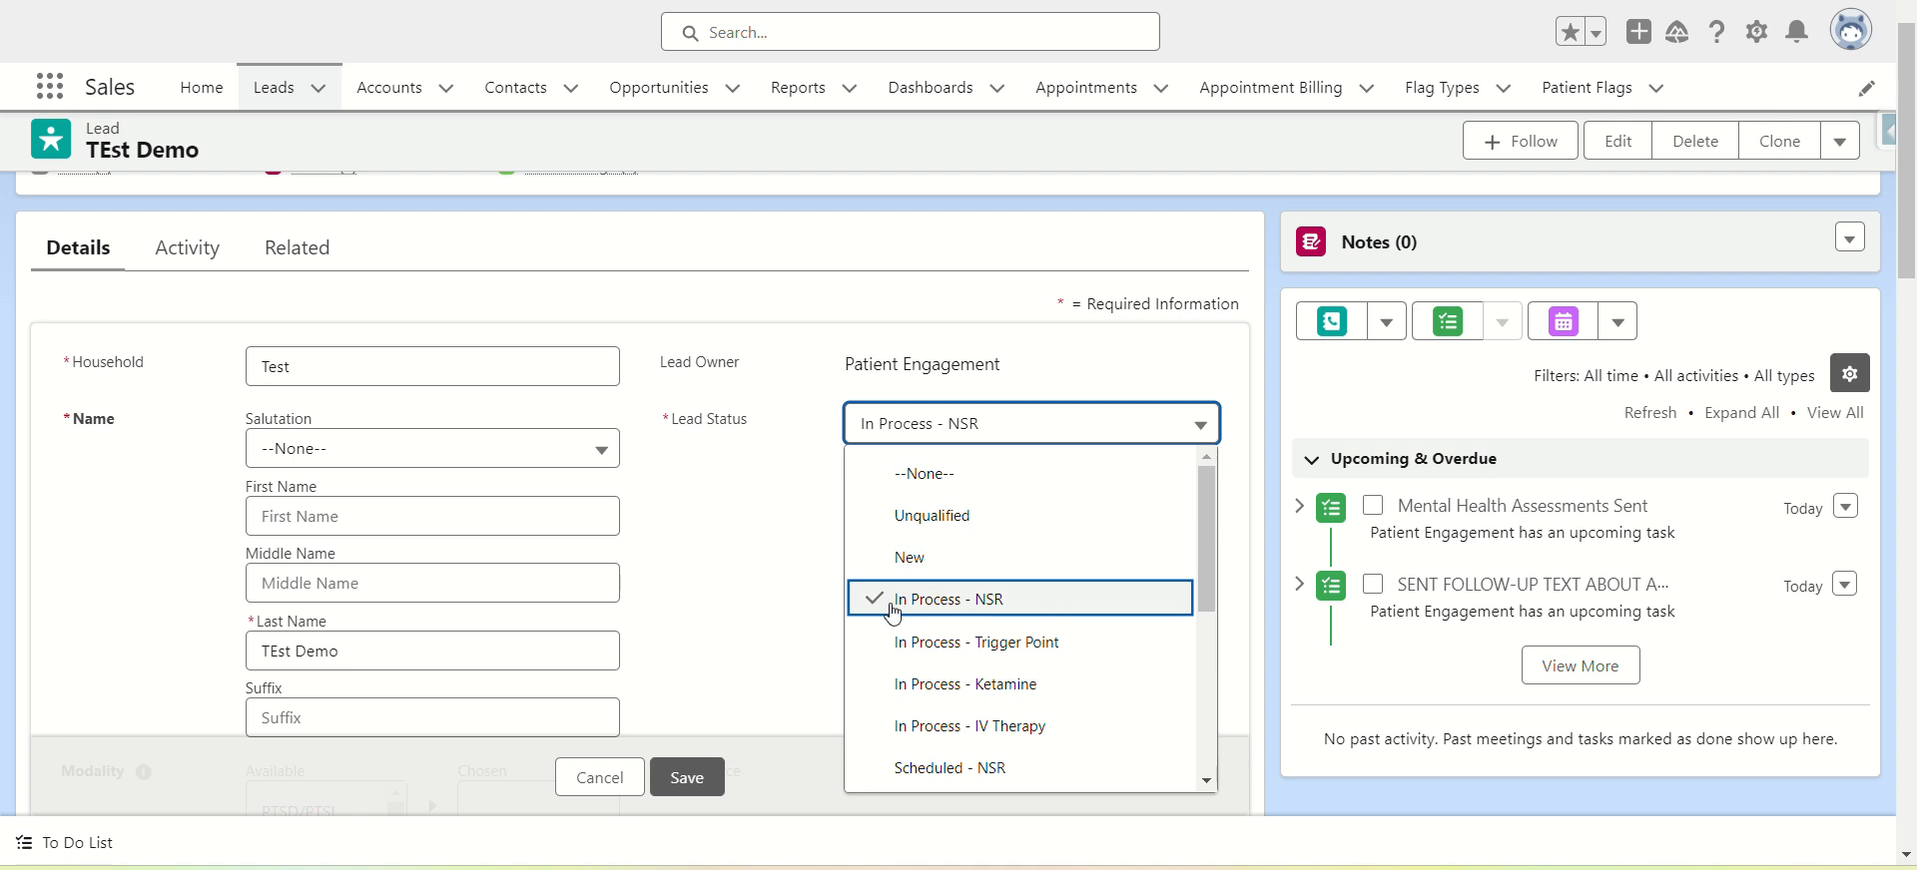
click(1028, 559)
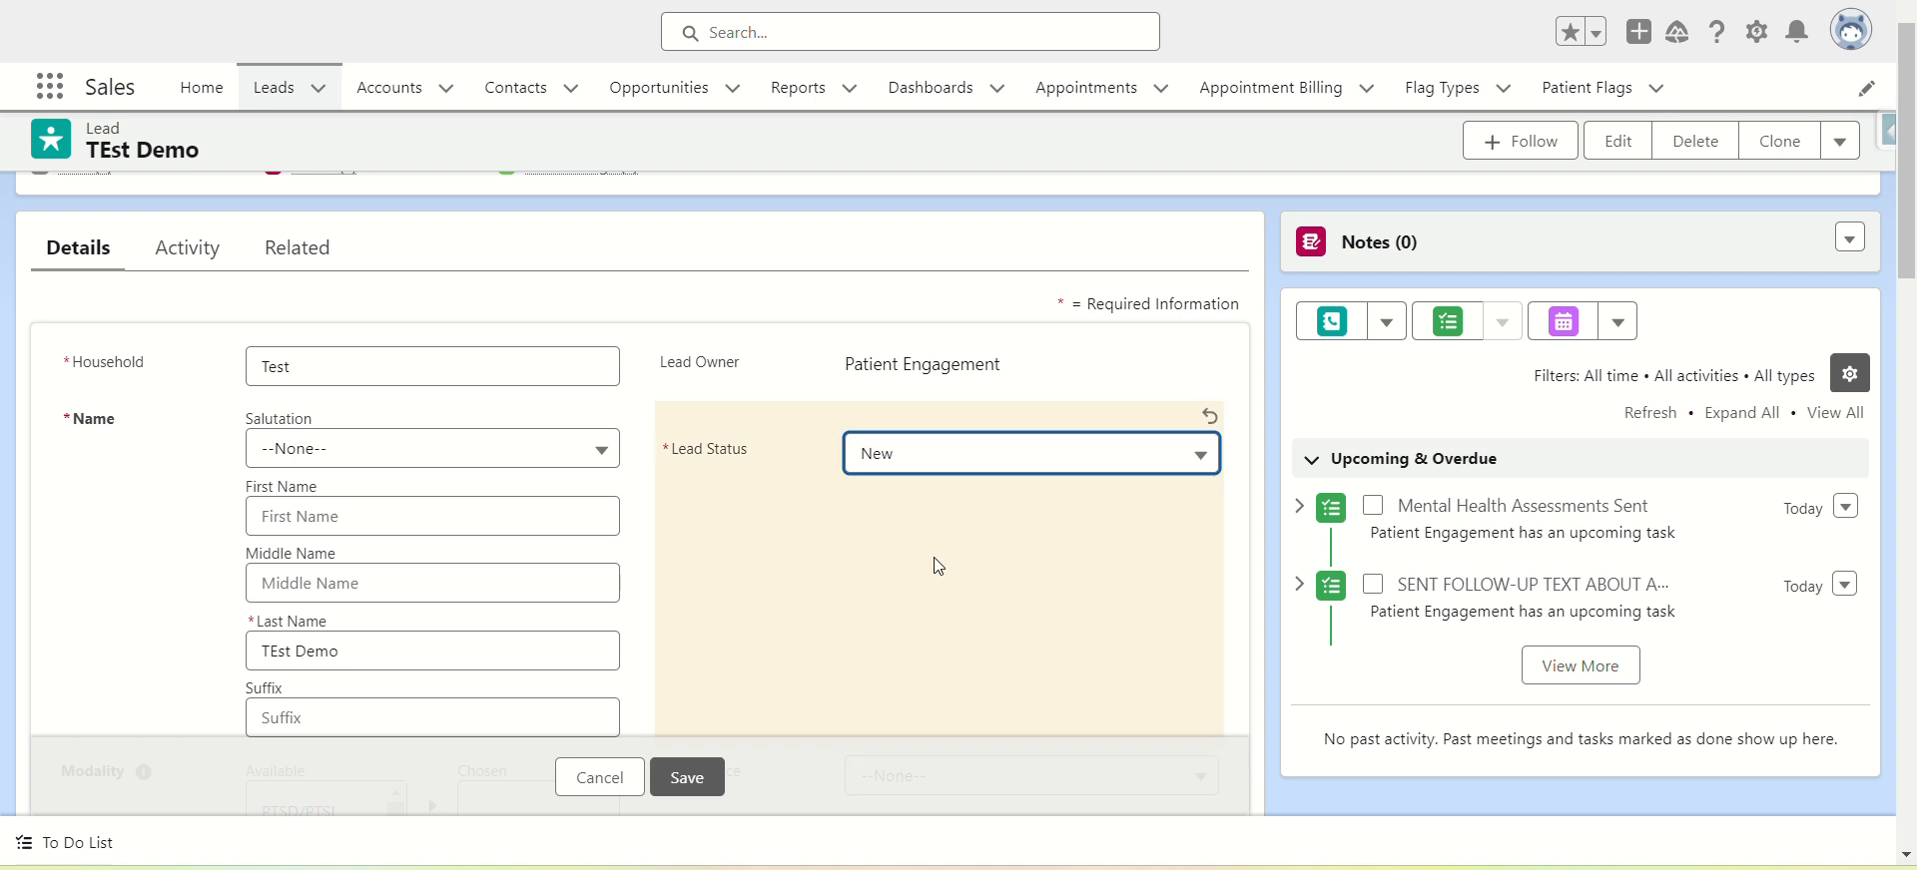
click(681, 782)
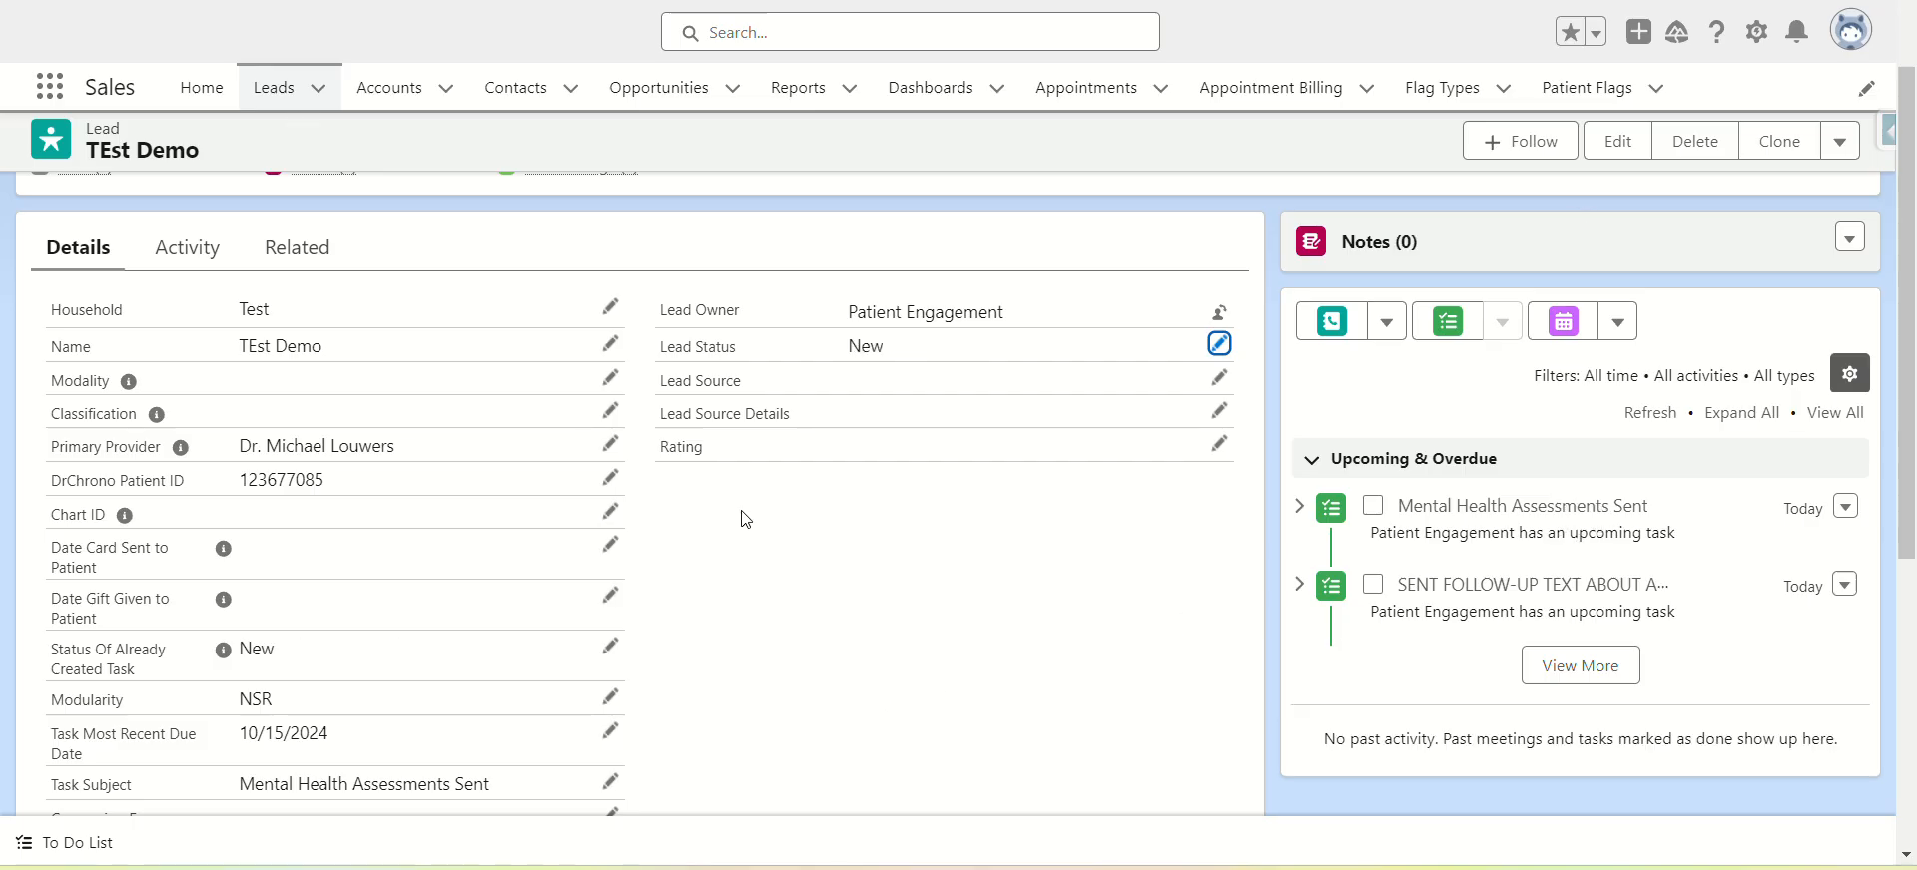
- Load the remaining upcoming and overdue tasks in the lead's activity timeline to check them
click(1591, 667)
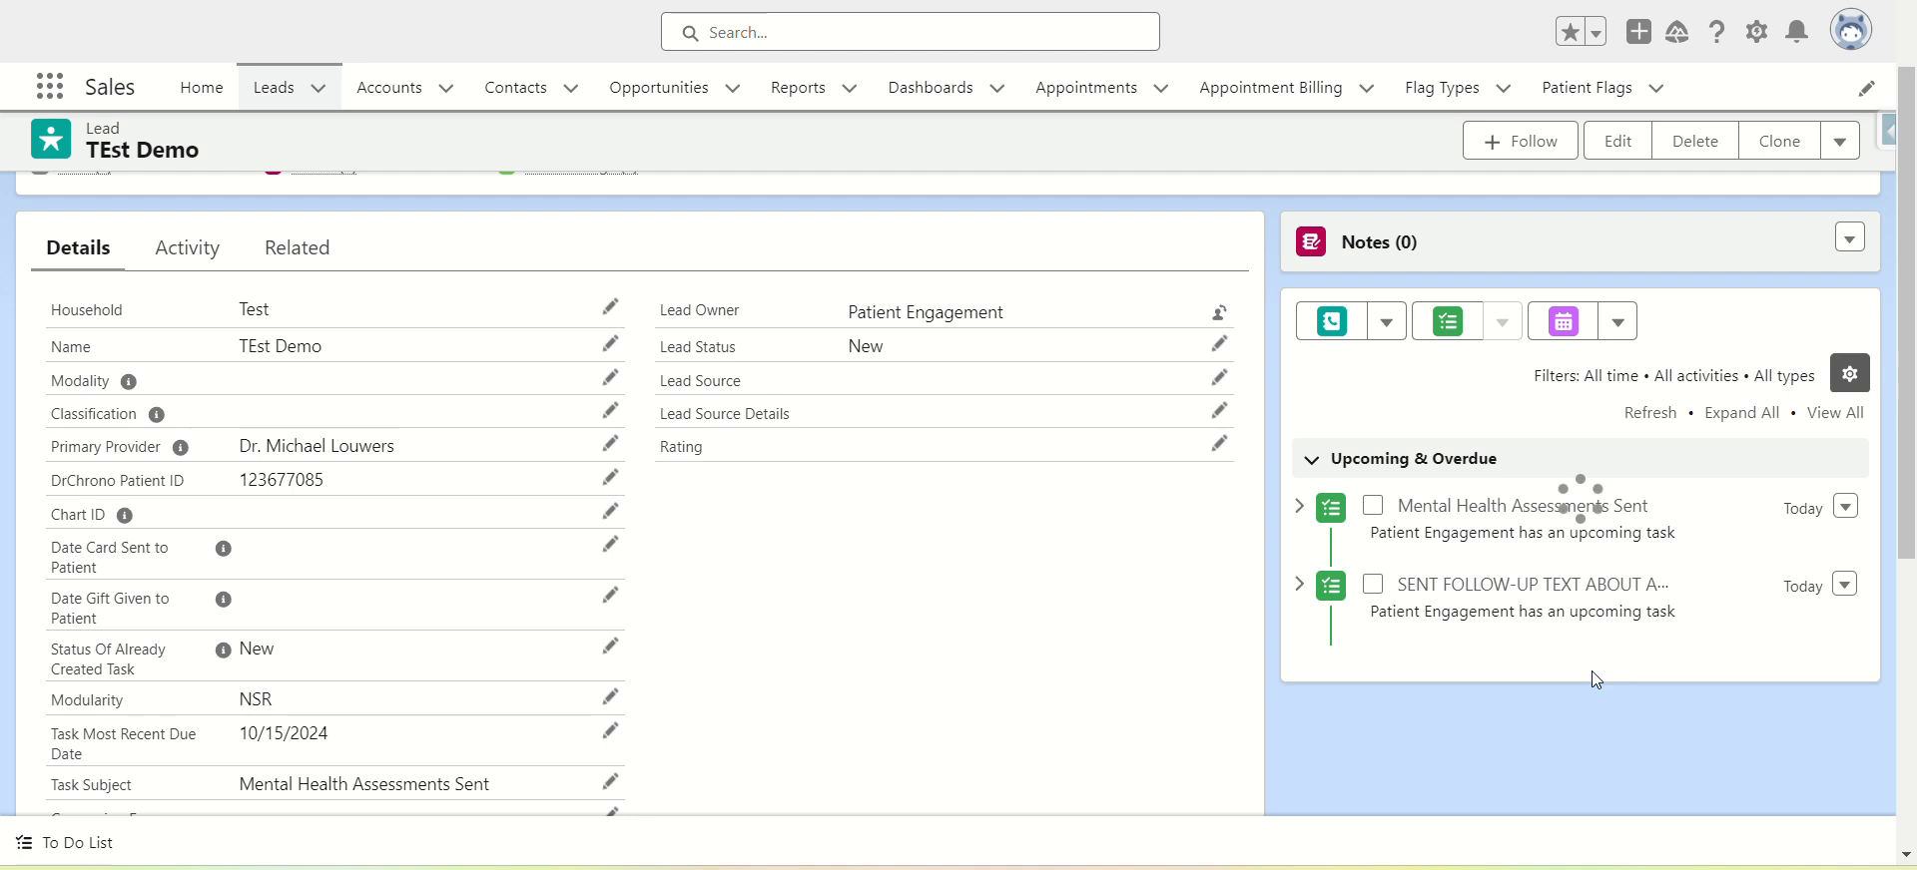
scroll(1516, 679, down, 1)
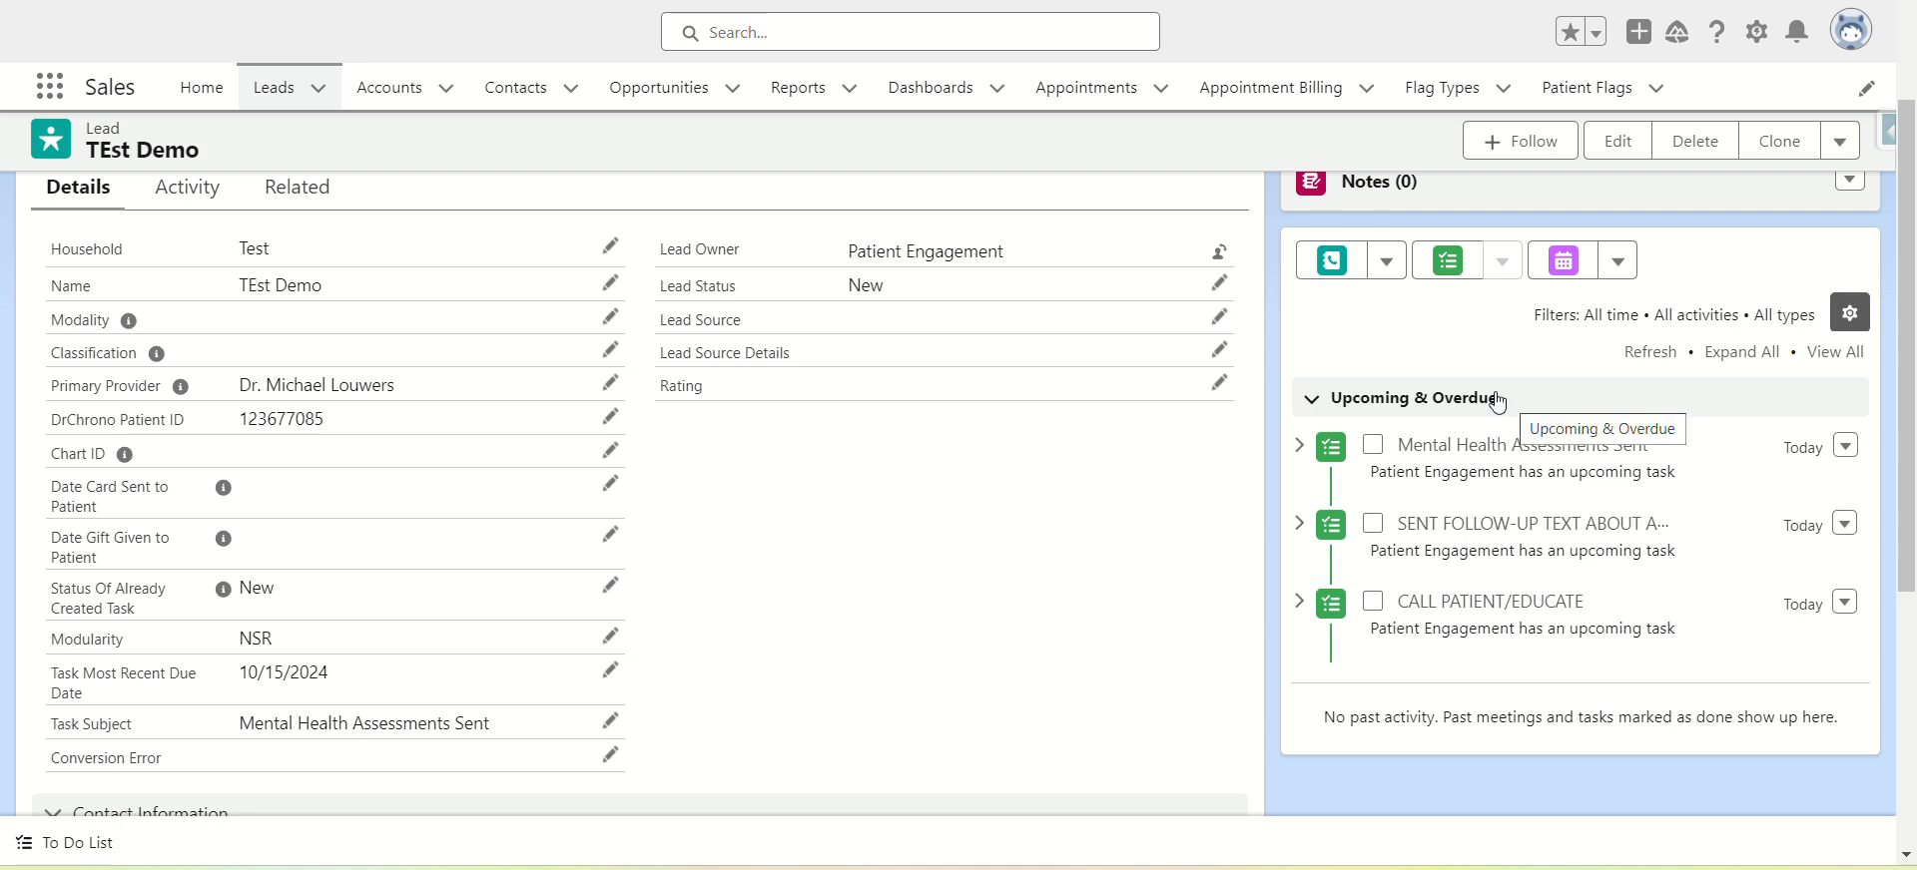
- Set the lead's status to In Process - NSR, save the record and load the remaining tasks in its activity timeline
click(1220, 287)
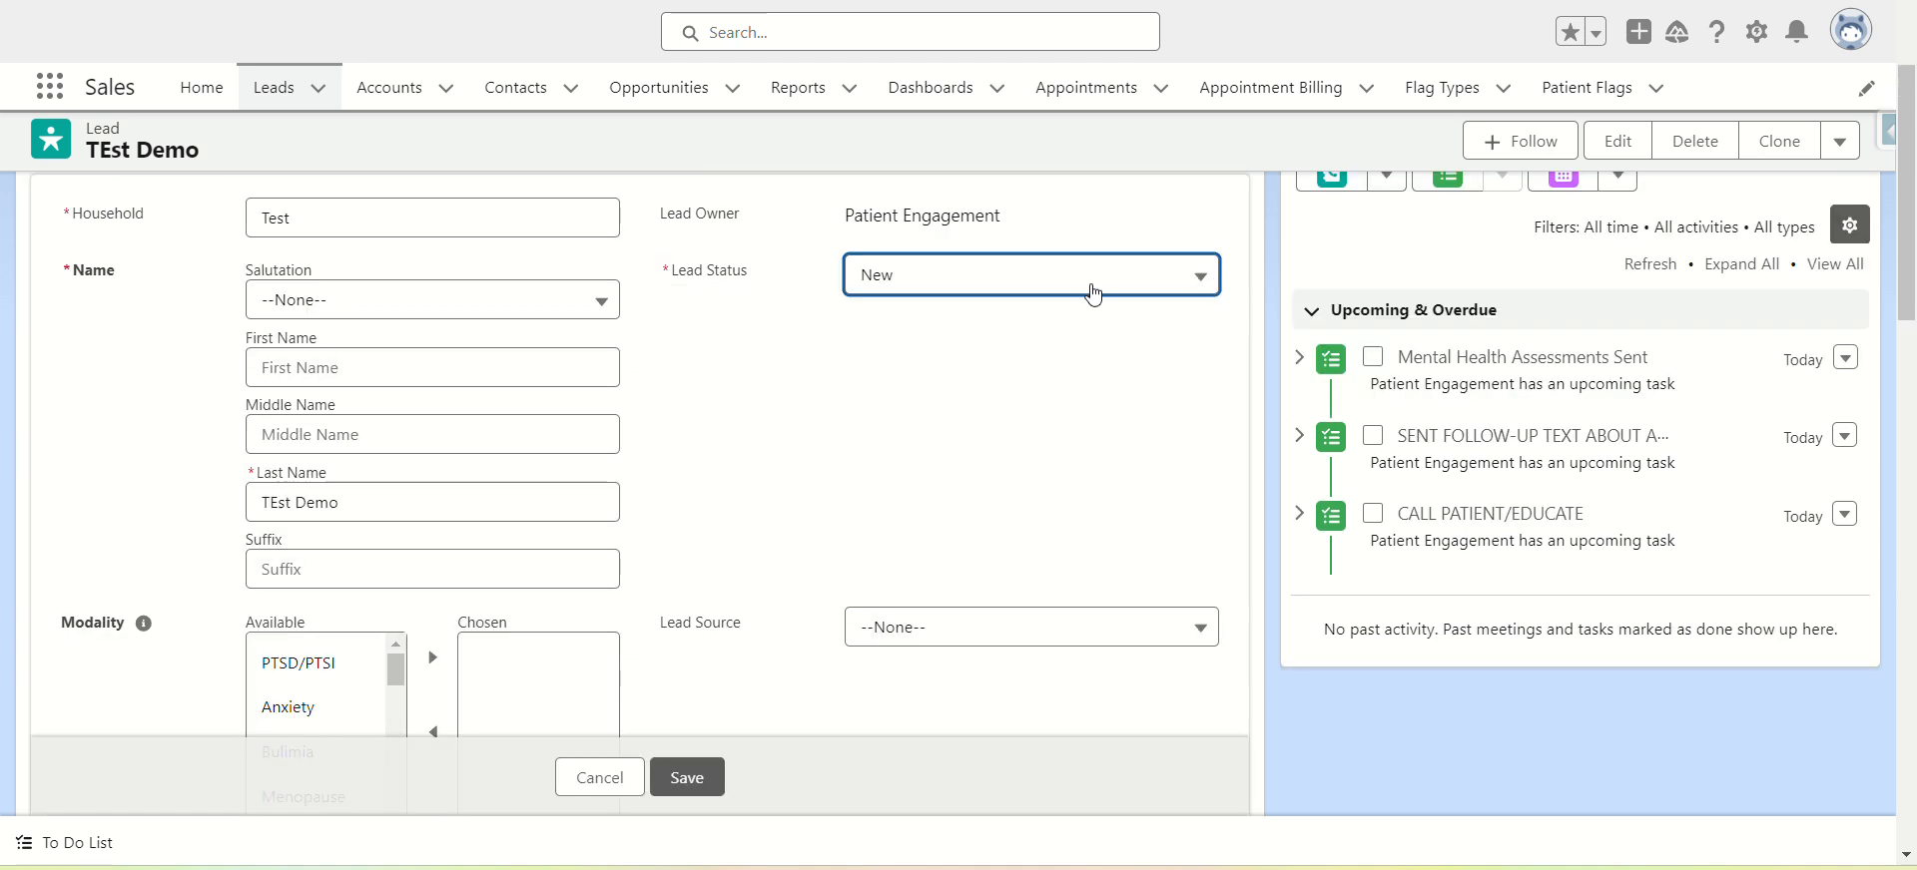
click(1094, 294)
click(1003, 454)
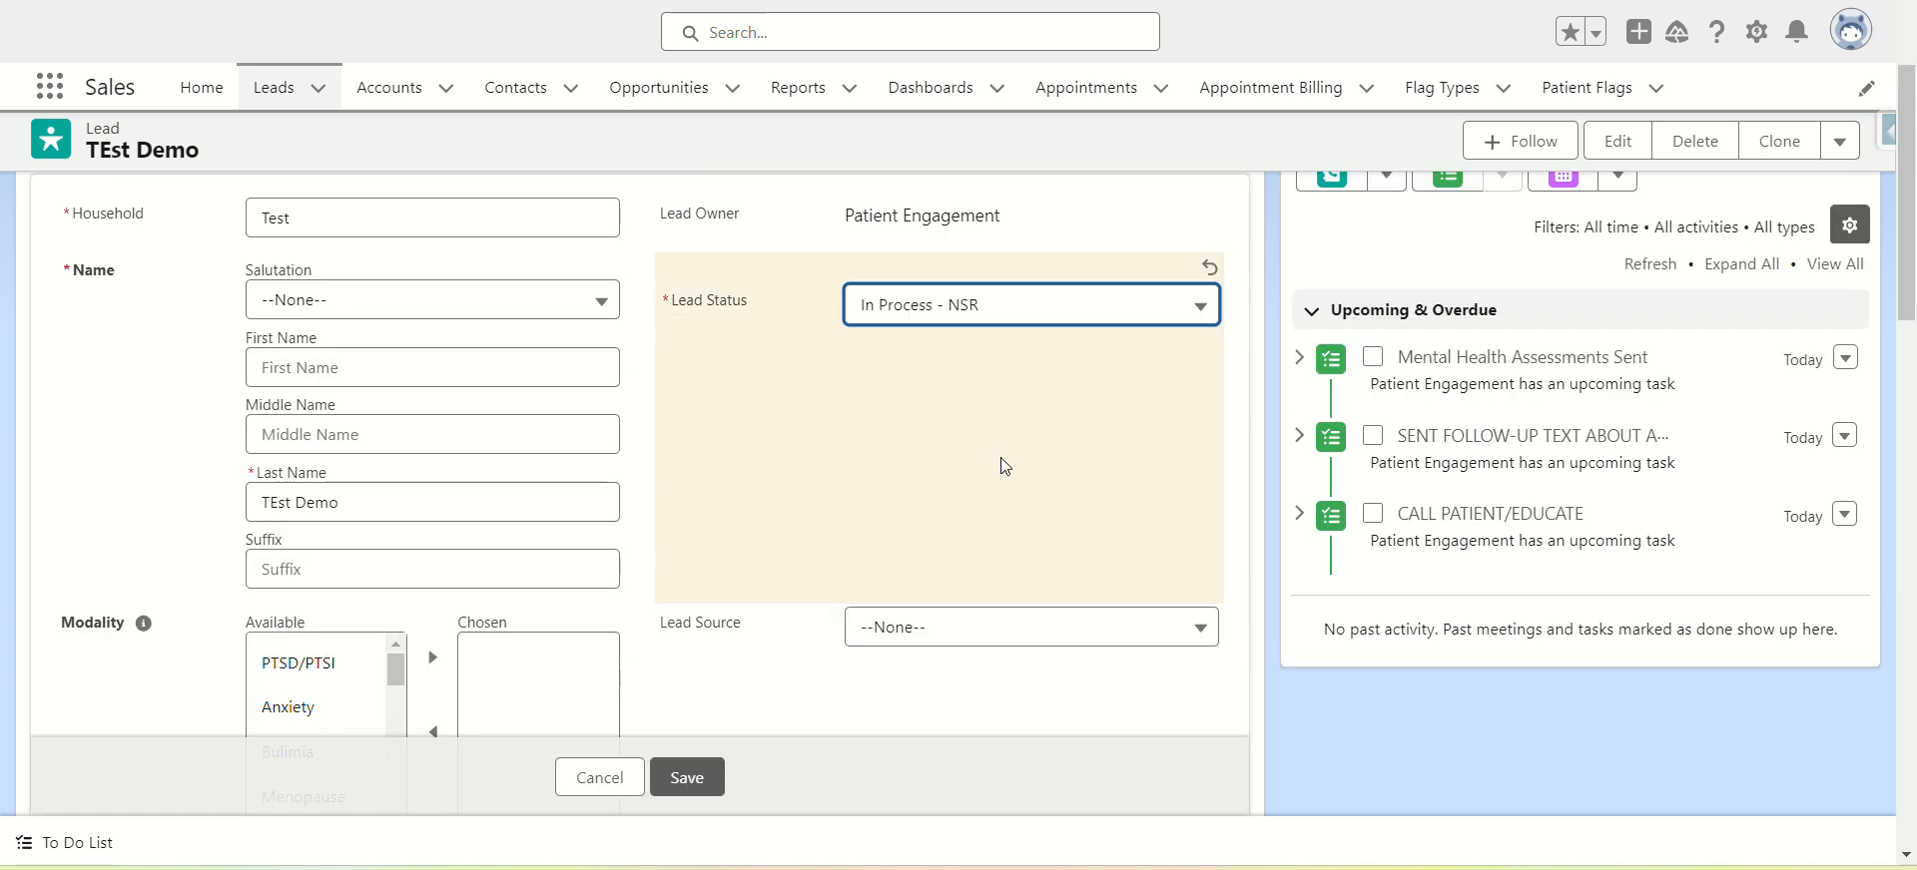
click(665, 788)
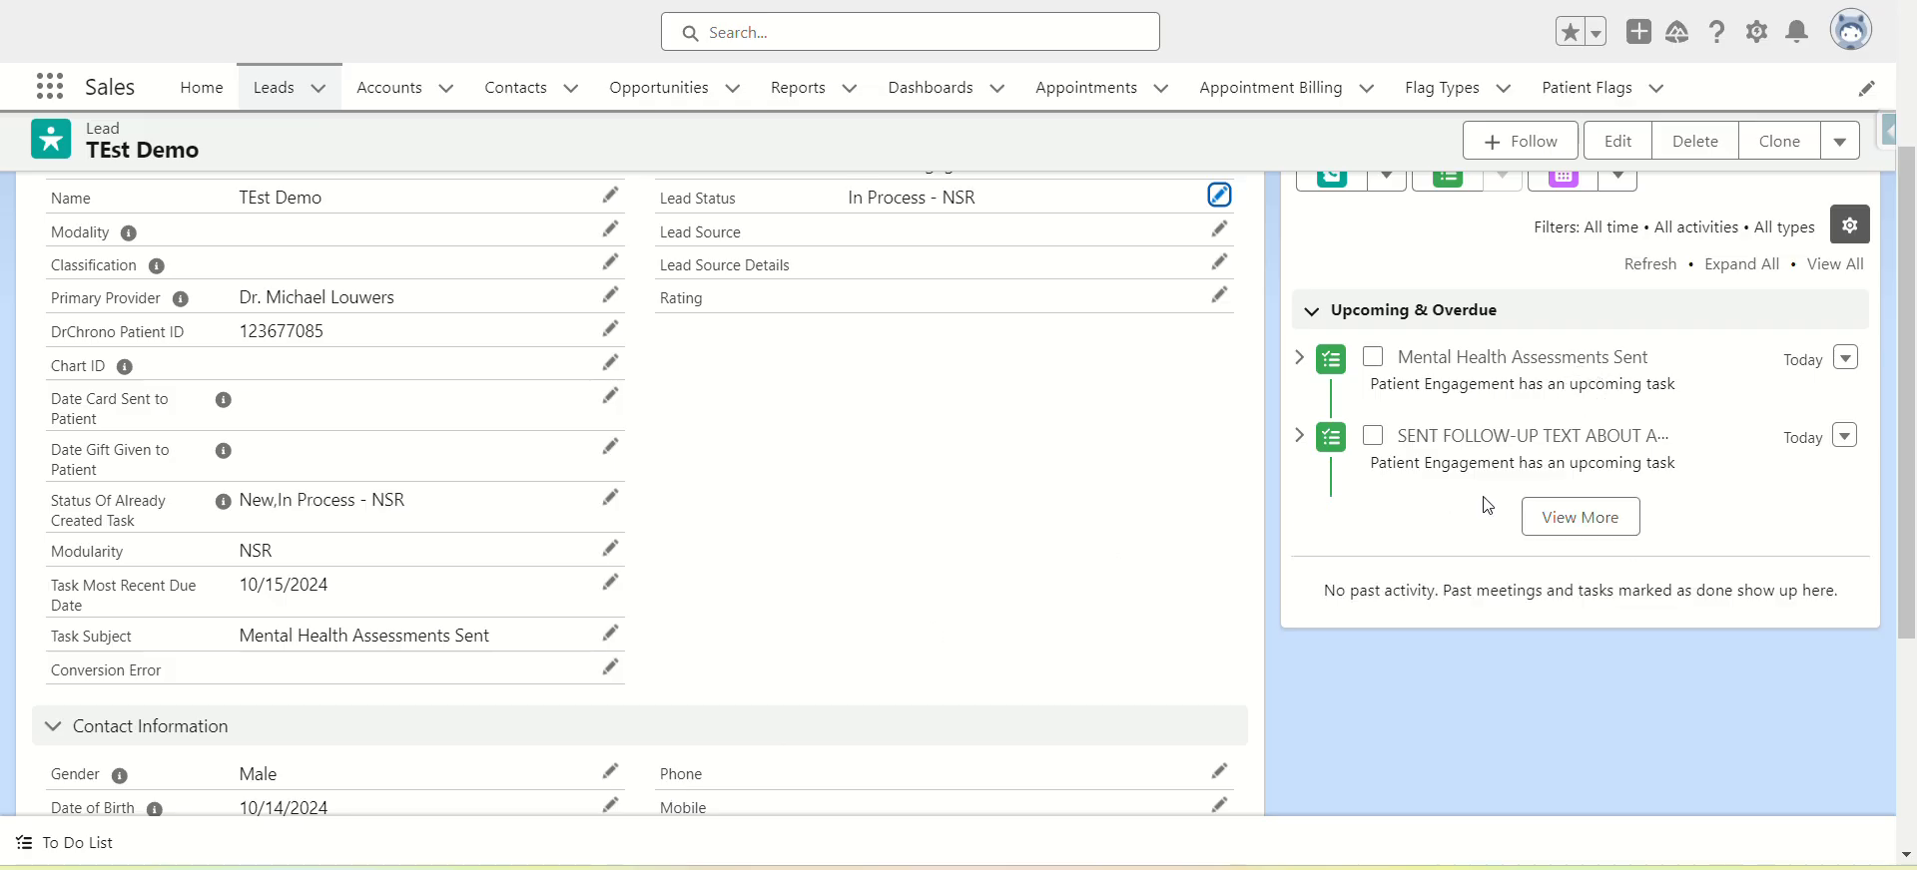
click(1573, 516)
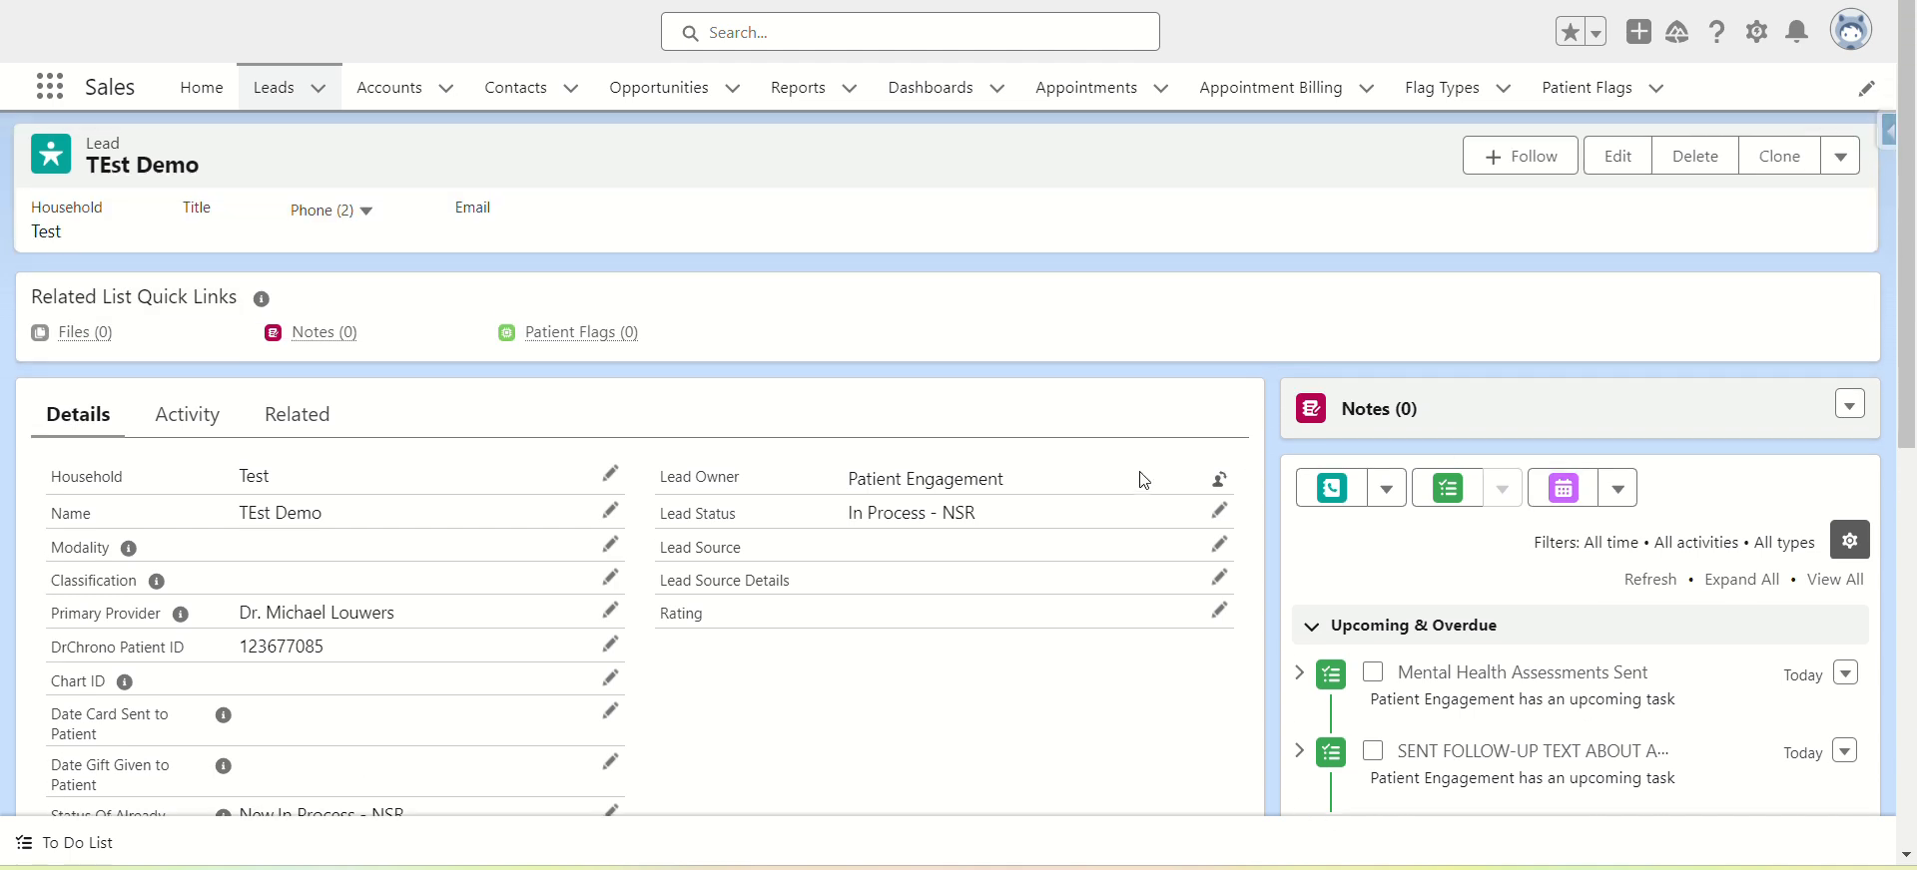
- Change the lead's status to Scheduled - NSR and save the record
click(1219, 506)
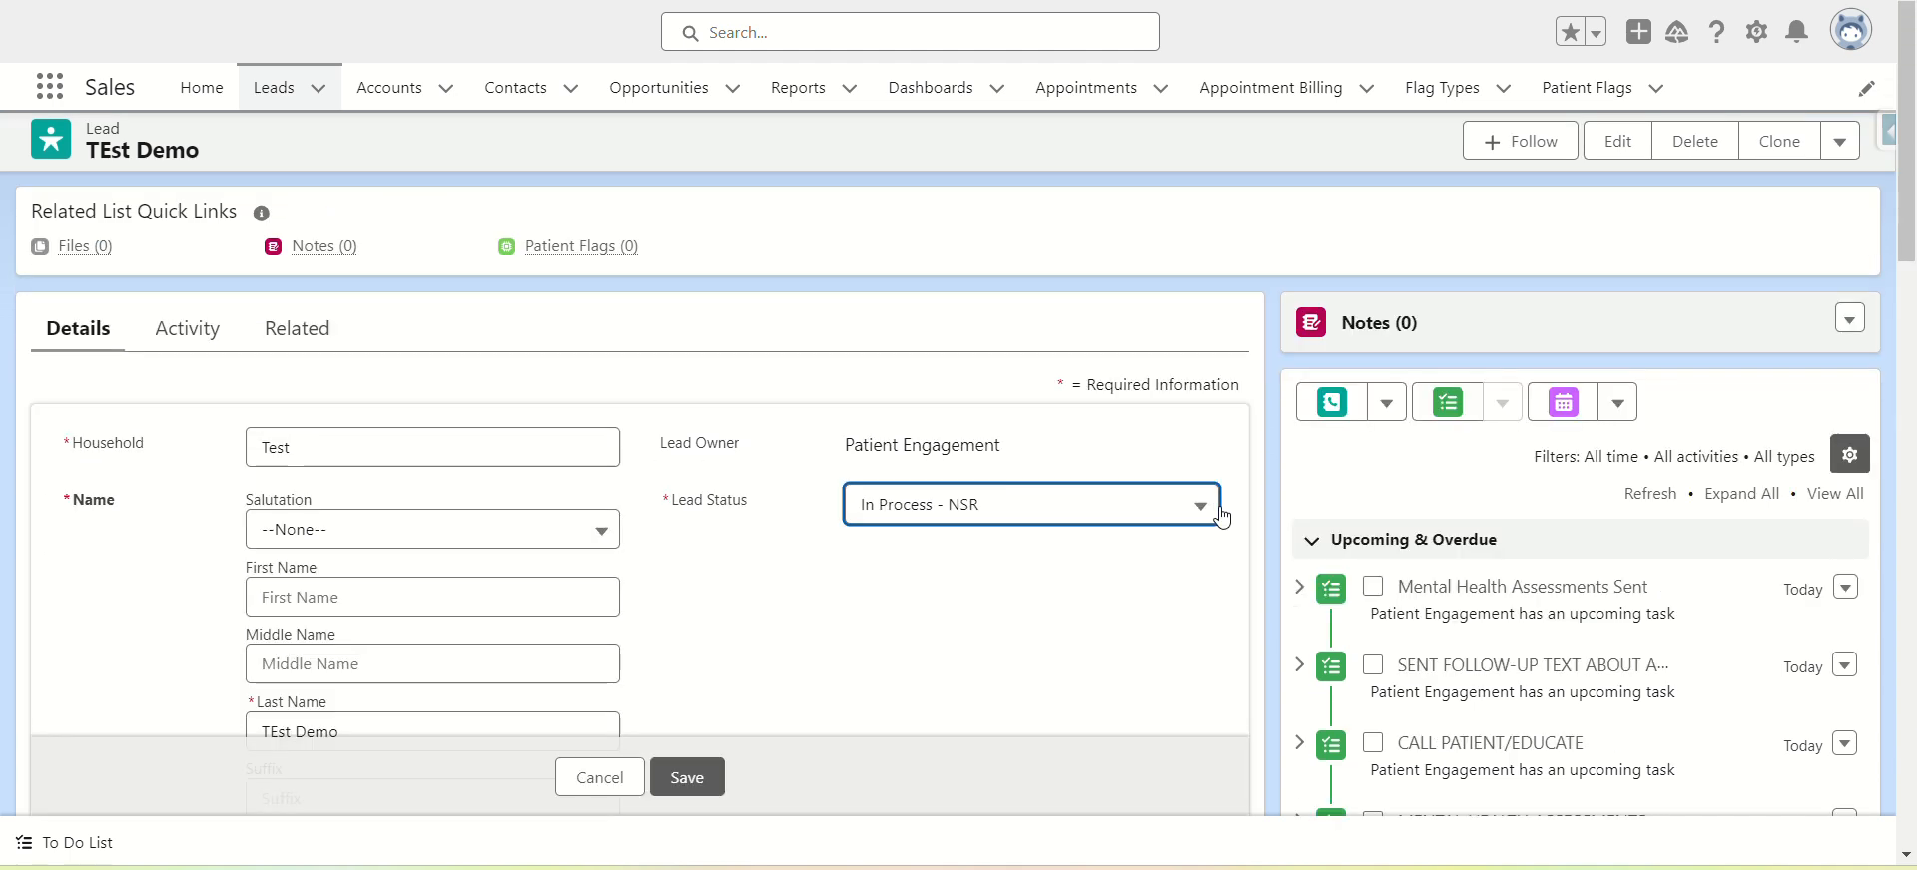
click(1139, 510)
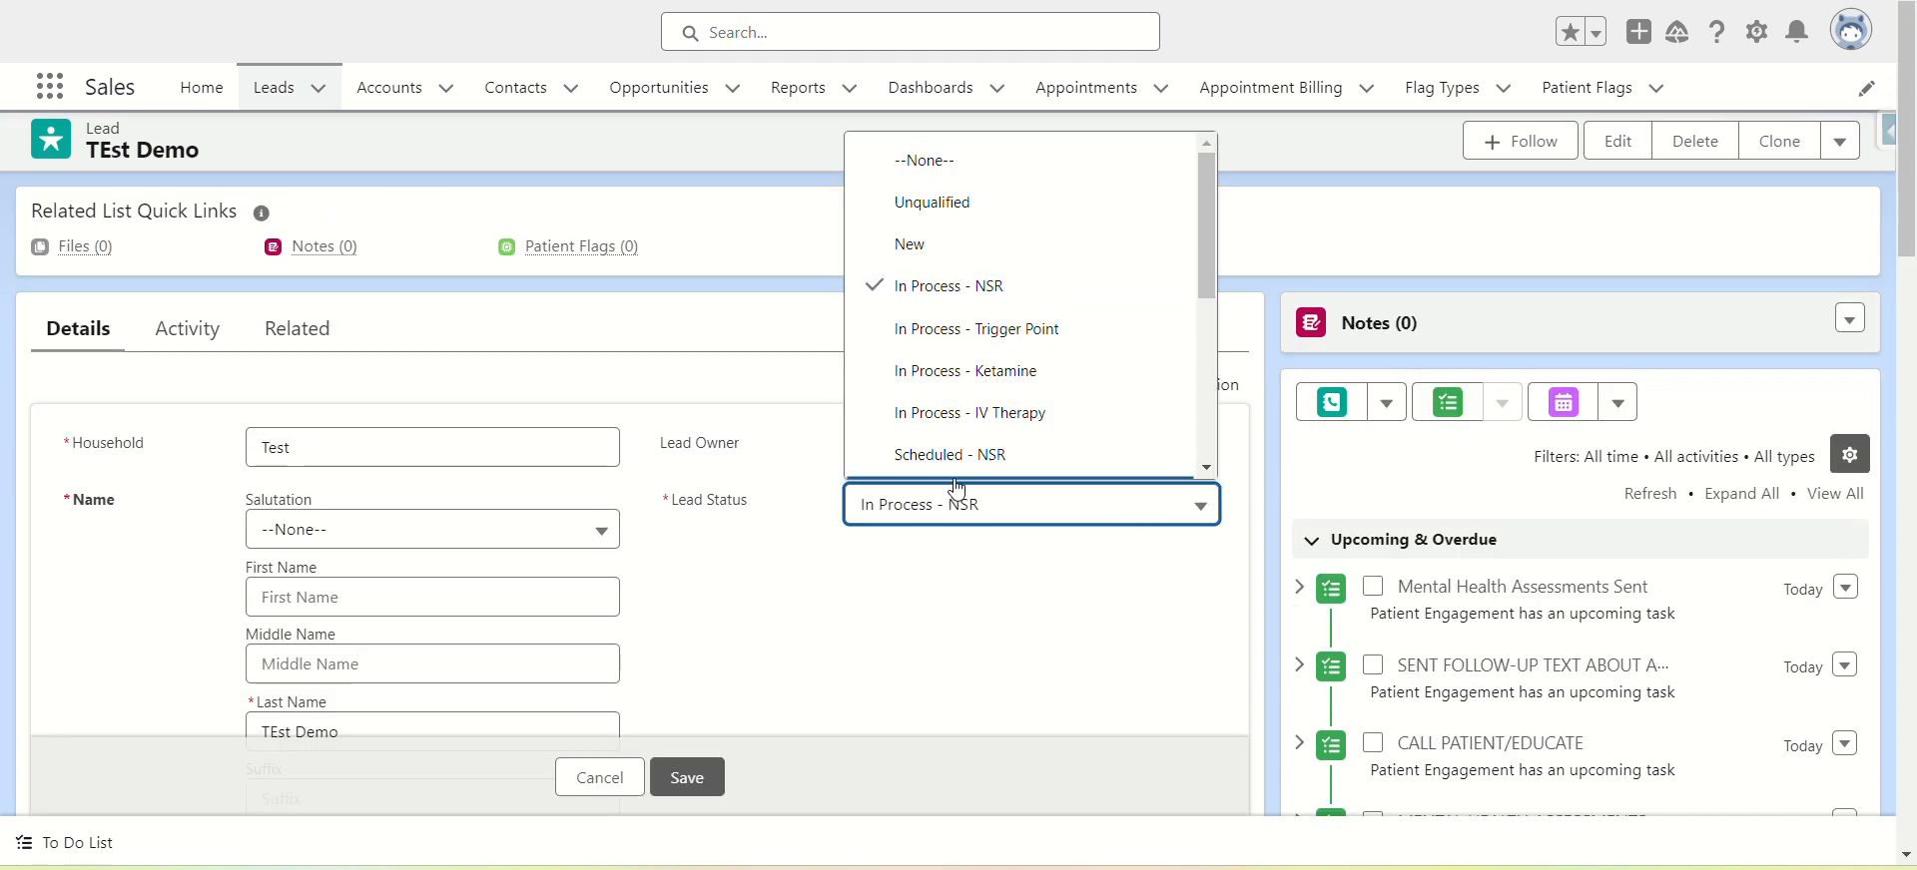
click(987, 455)
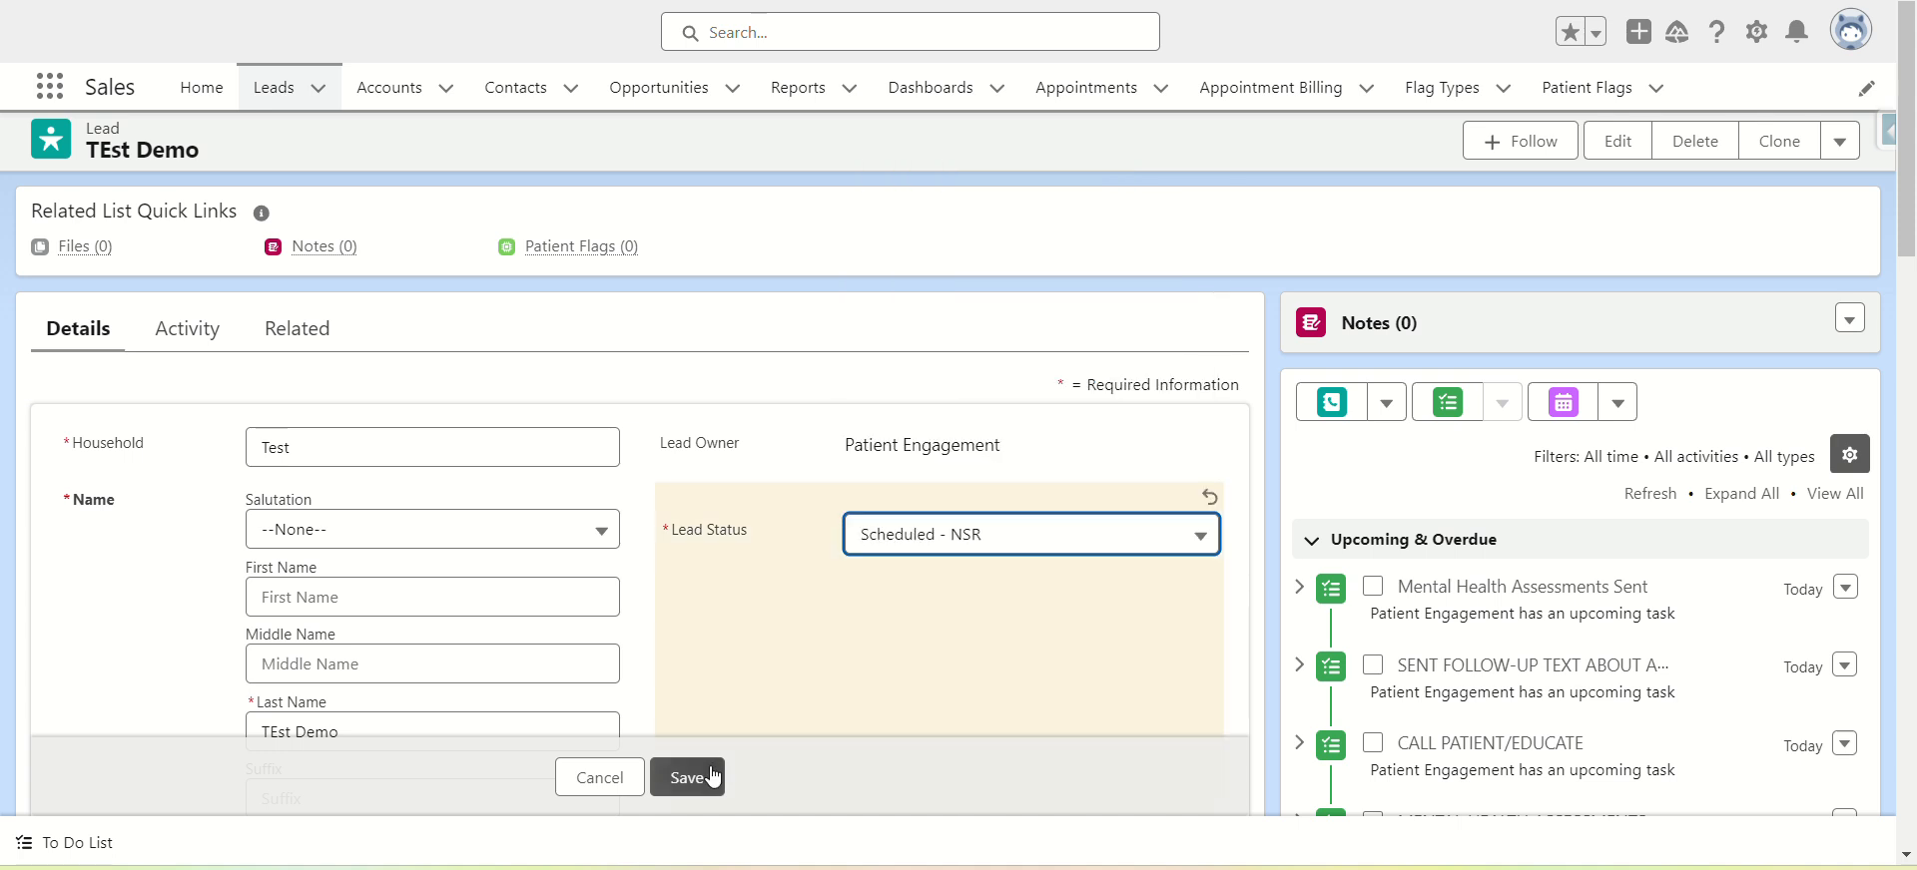
click(1009, 549)
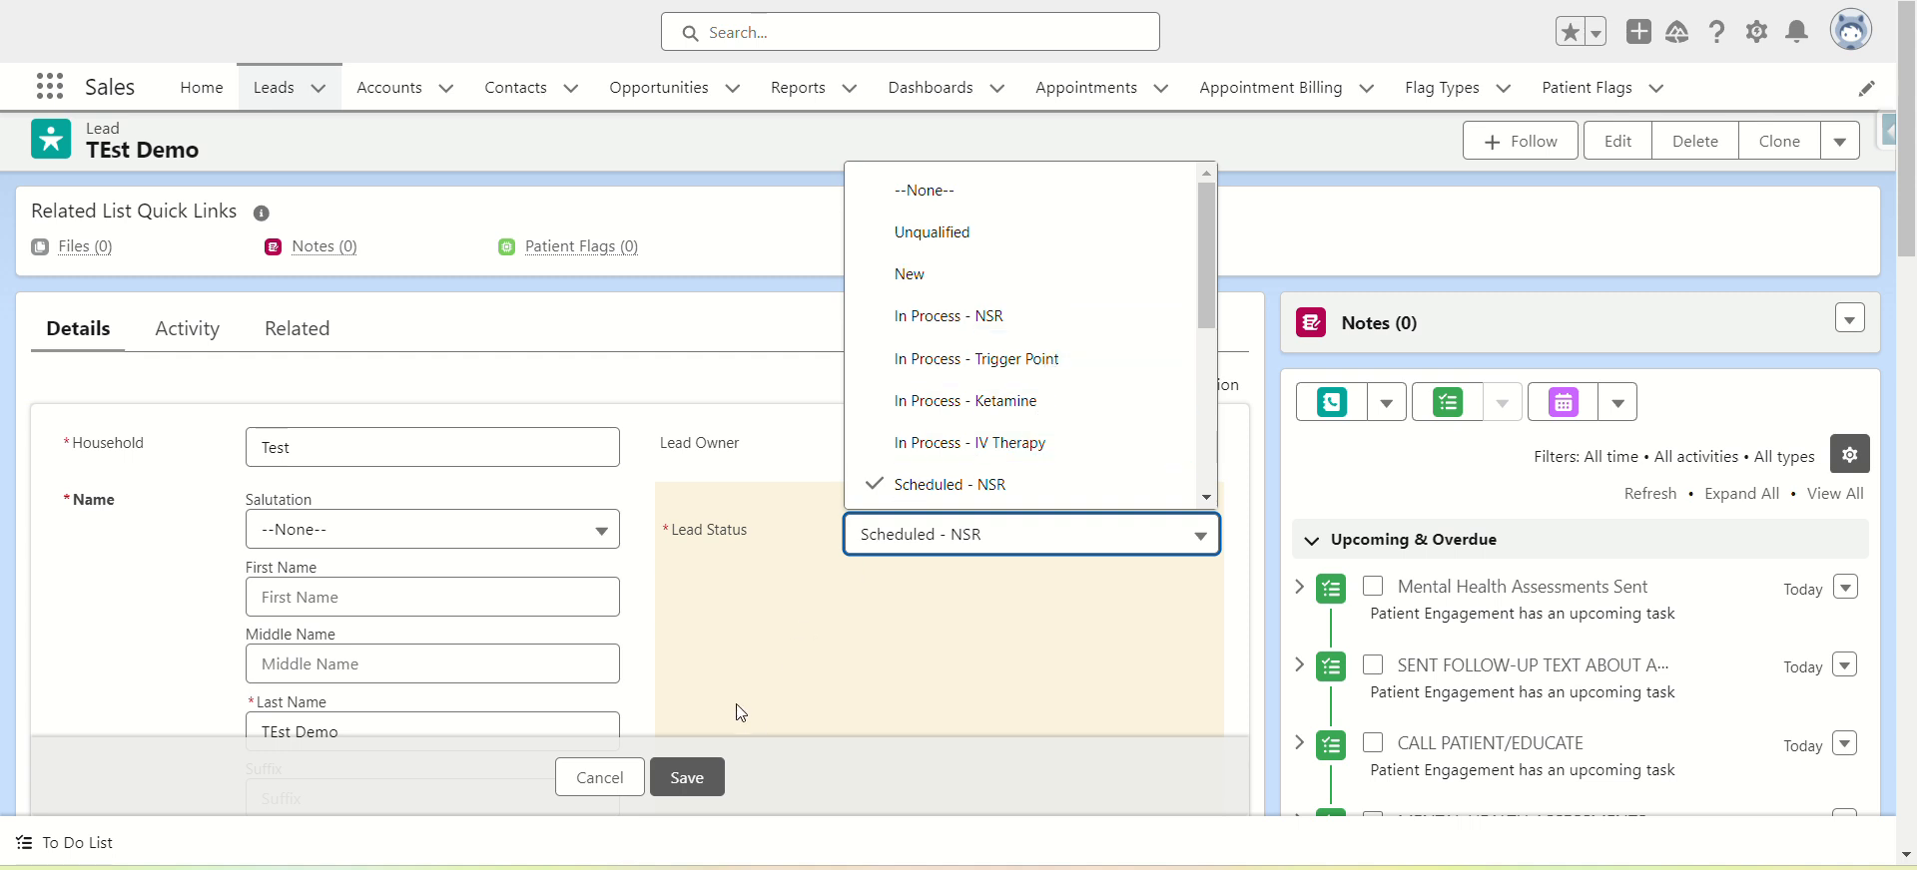
click(710, 755)
click(690, 774)
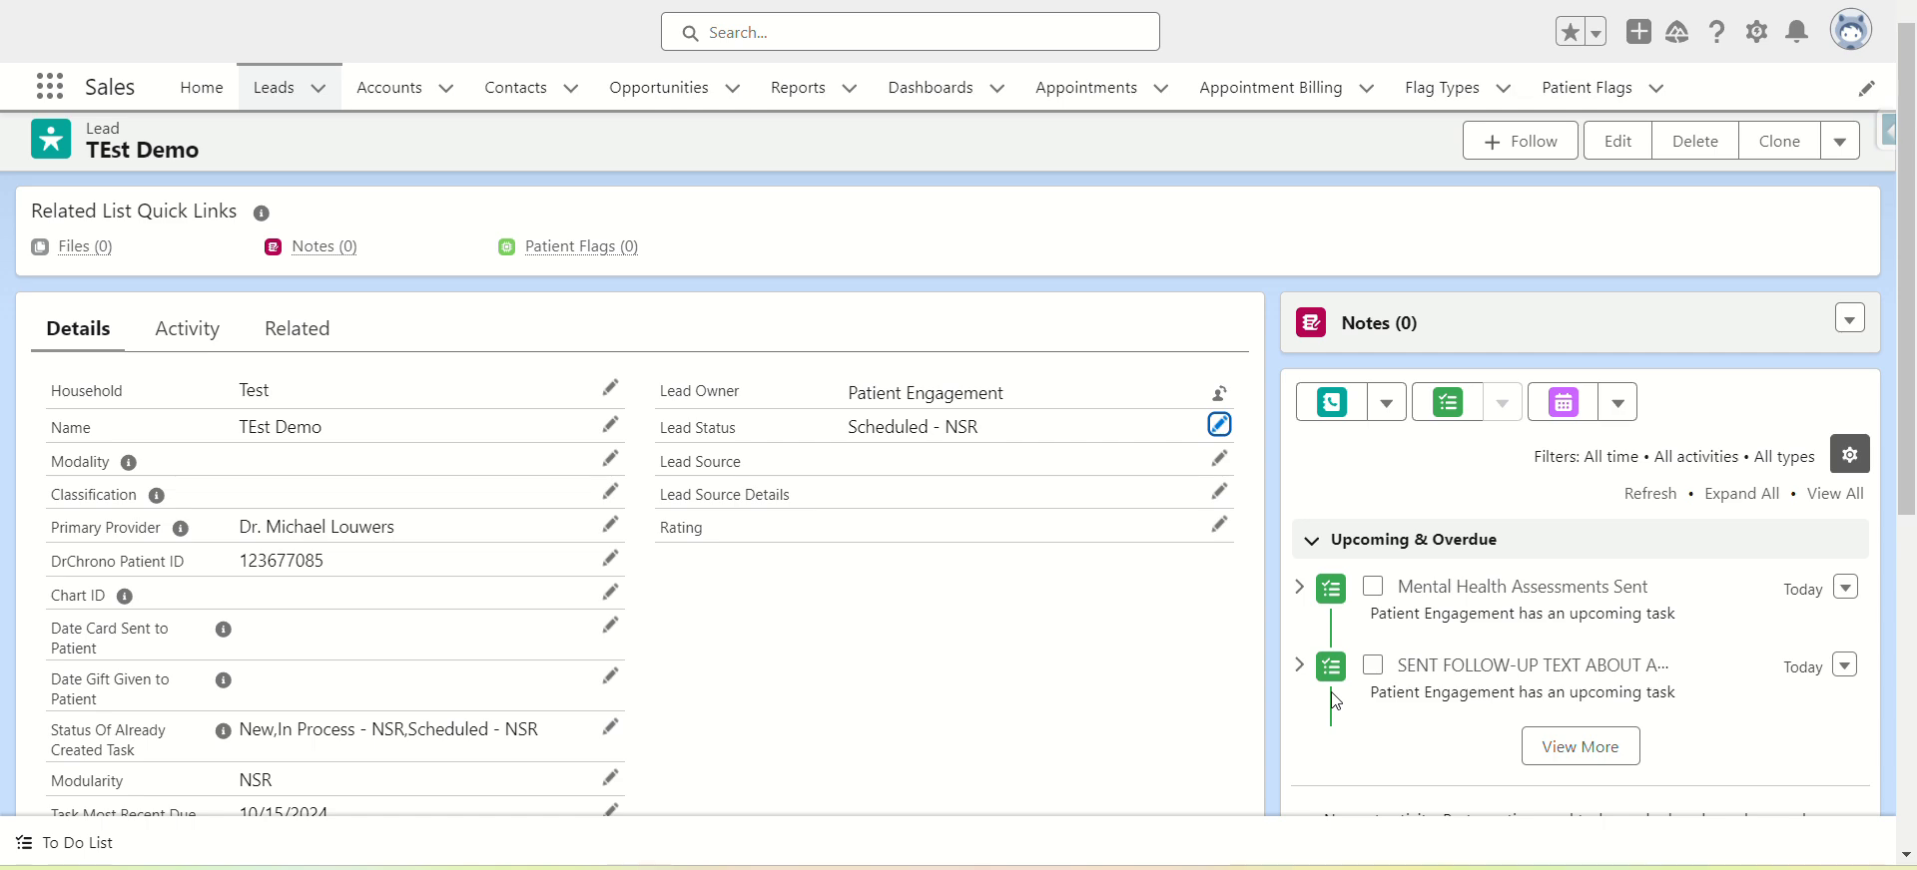
- Load all further upcoming and overdue tasks in the activity timeline and review those generated for the Scheduled - NSR status
scroll(1334, 701, down, 3)
click(1544, 484)
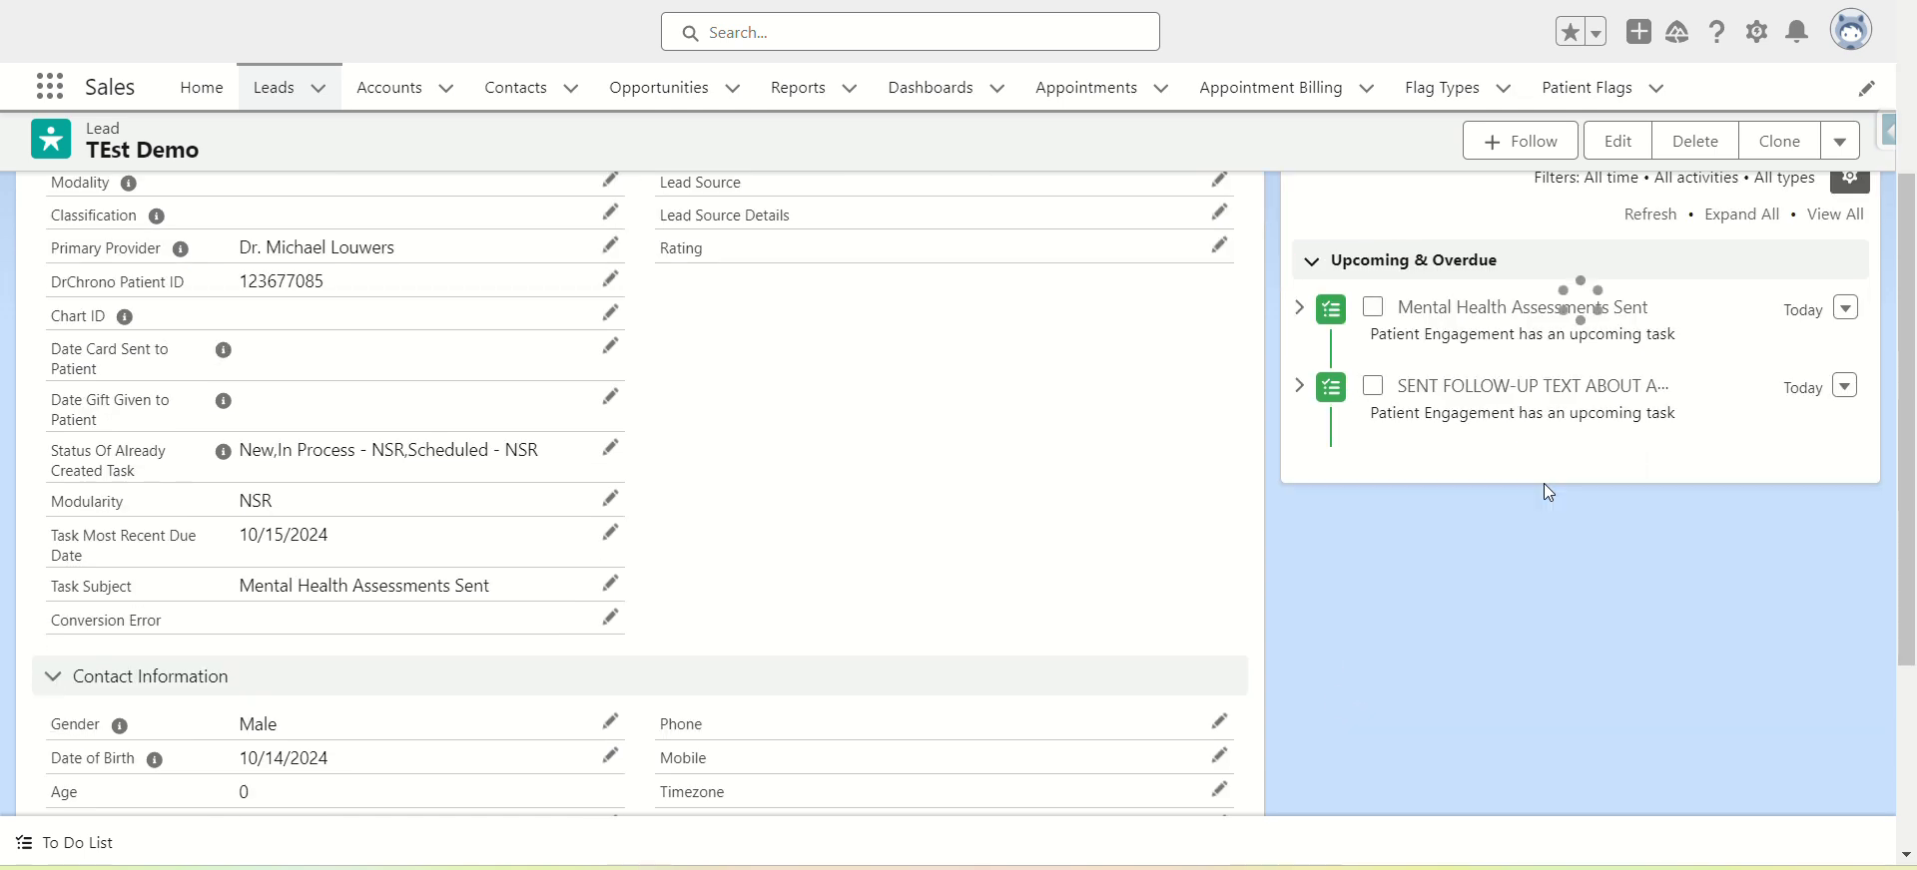
scroll(1548, 510, down, 4)
click(1580, 690)
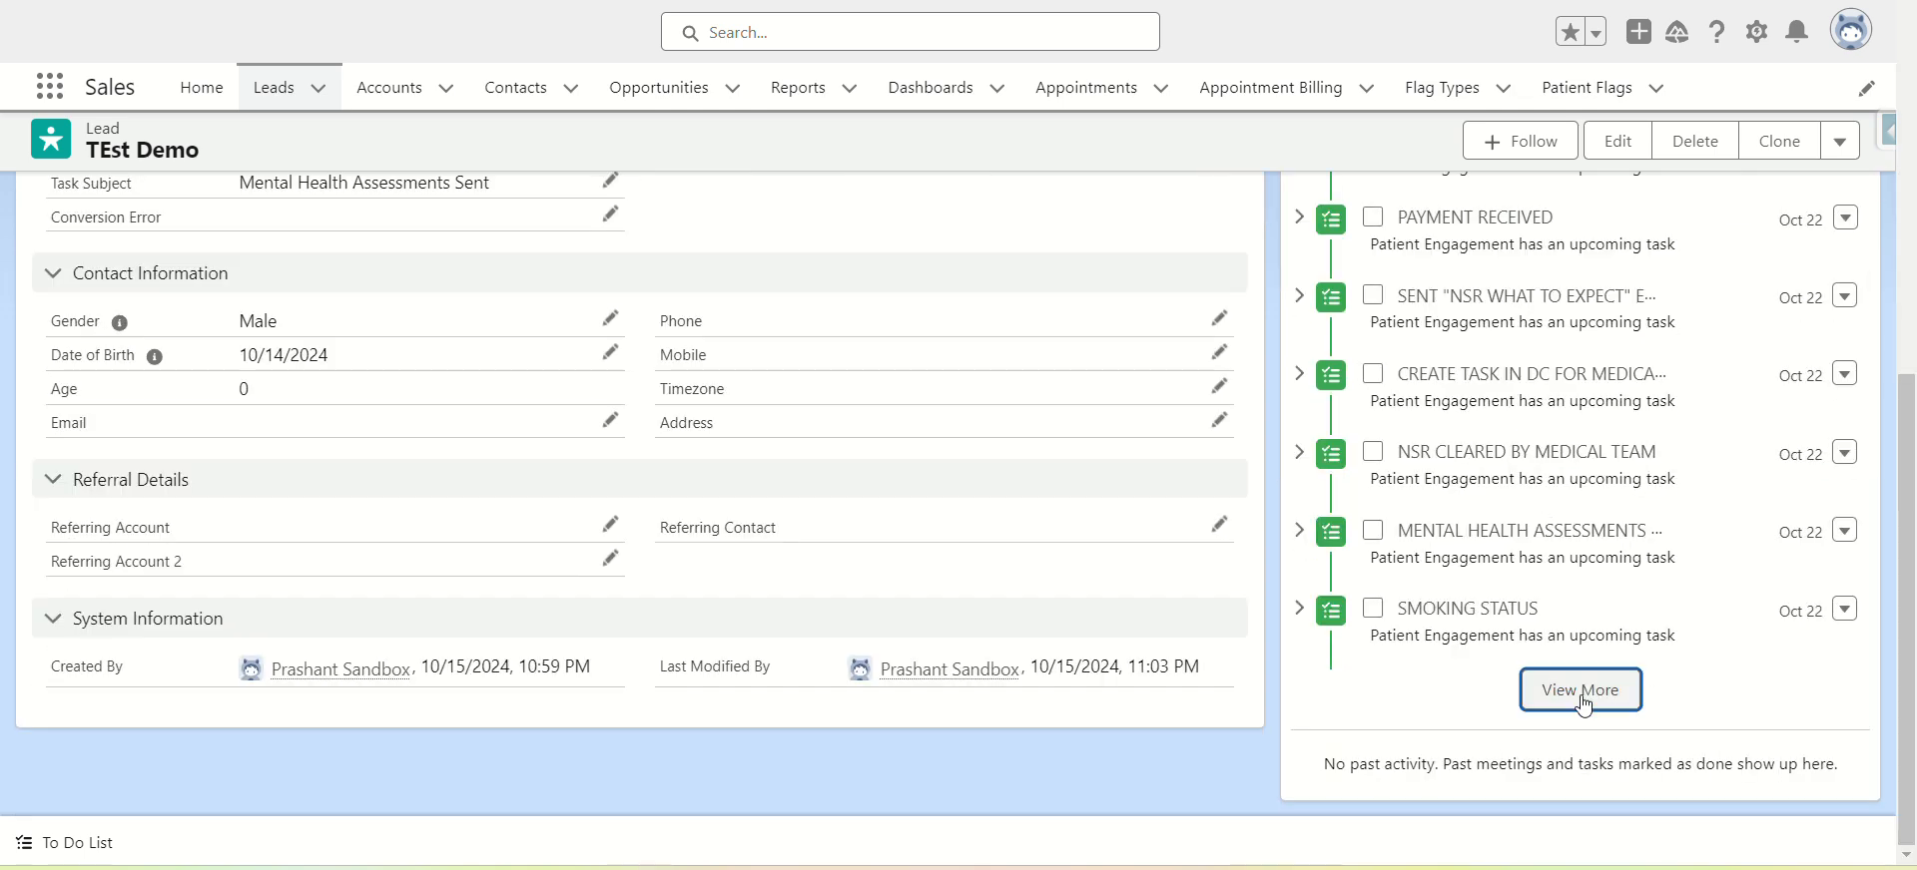
scroll(1584, 703, down, 6)
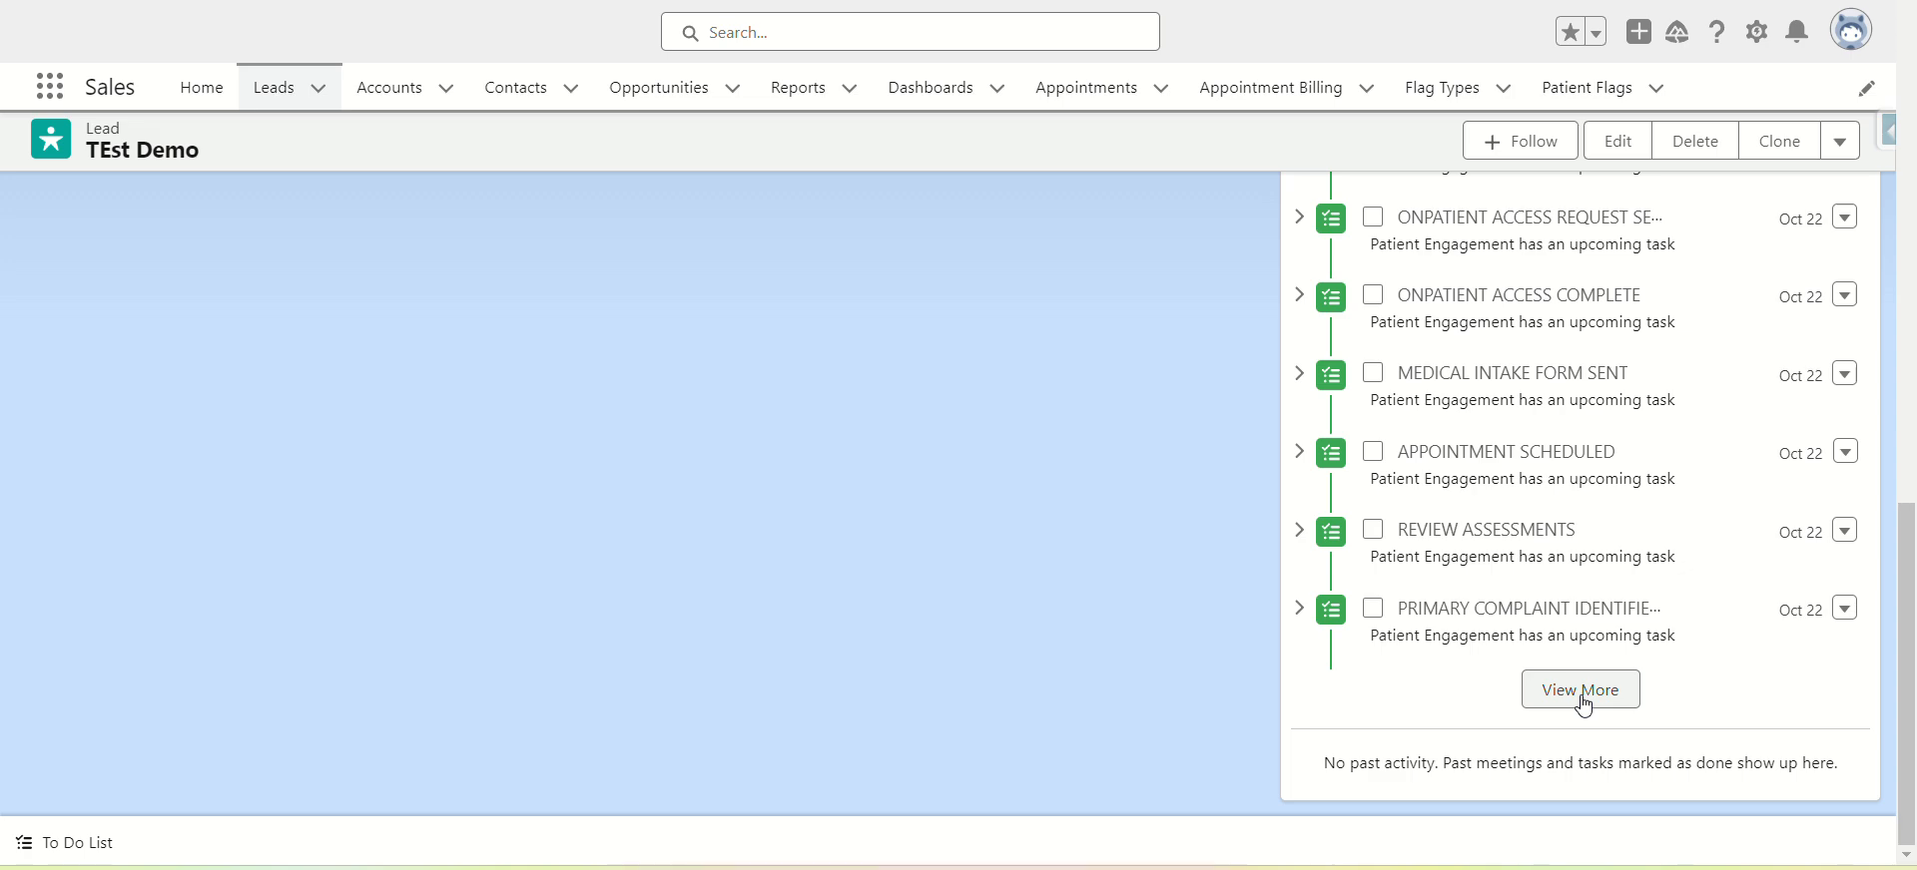
click(1584, 705)
scroll(1584, 704, down, 7)
scroll(1581, 702, up, 20)
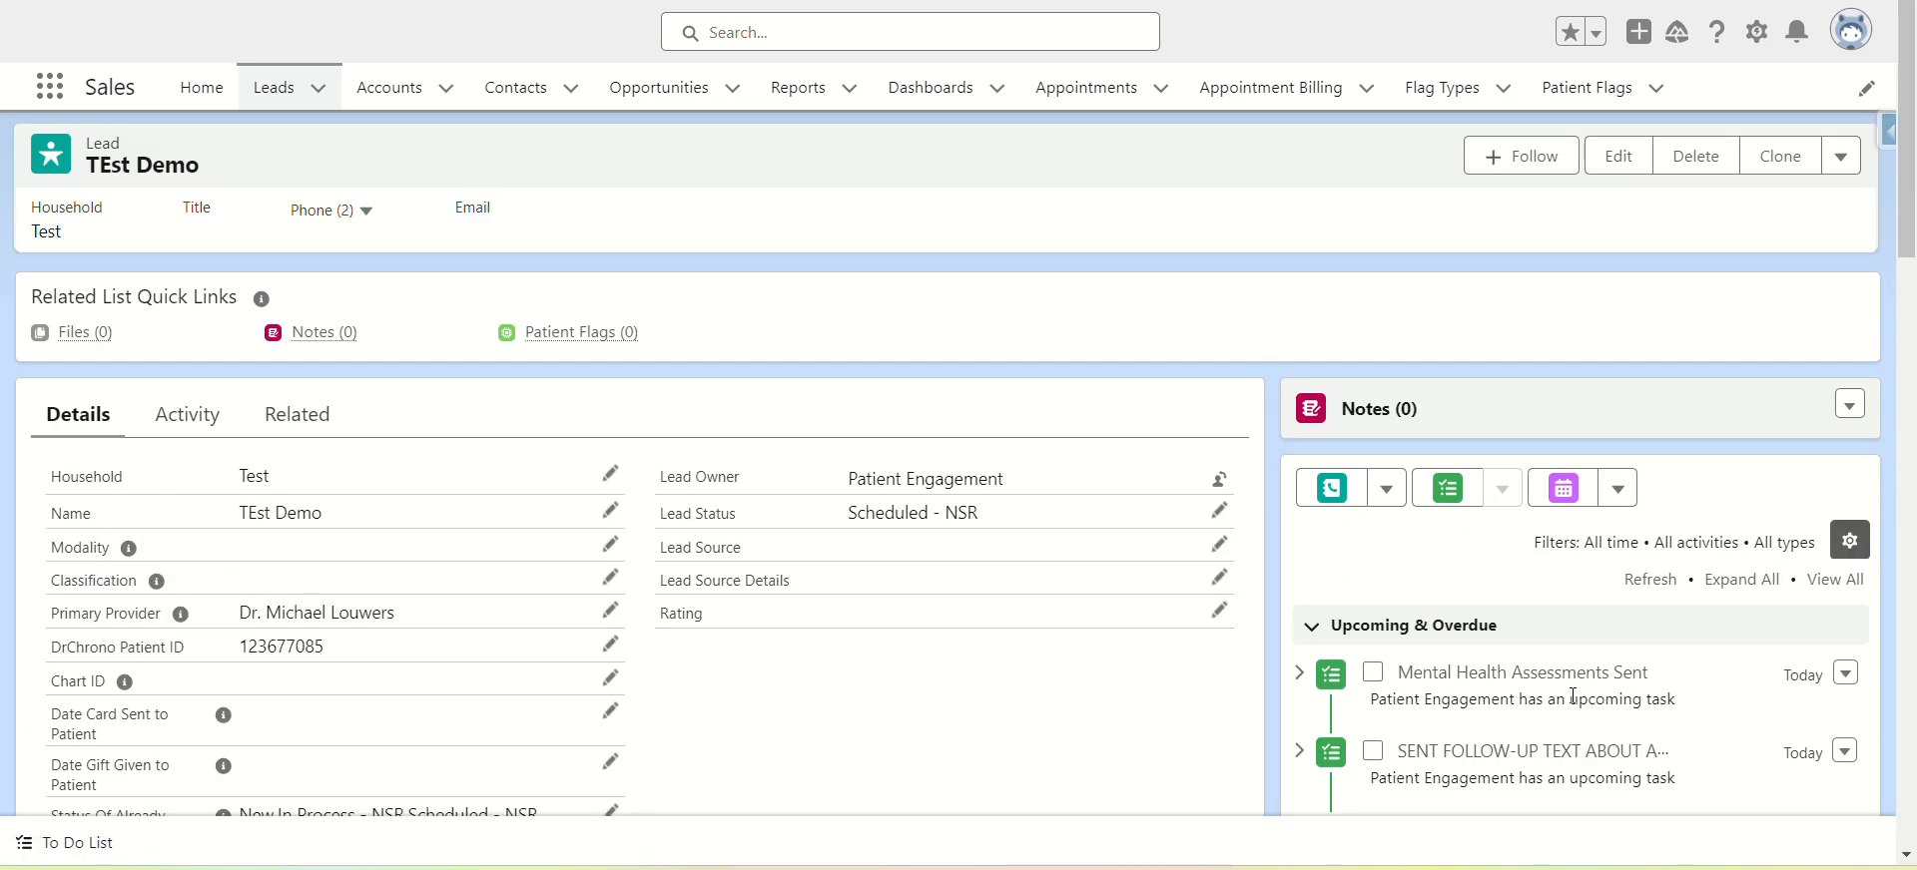
- Set the lead's status back to In Process - NSR and save the record
click(1218, 510)
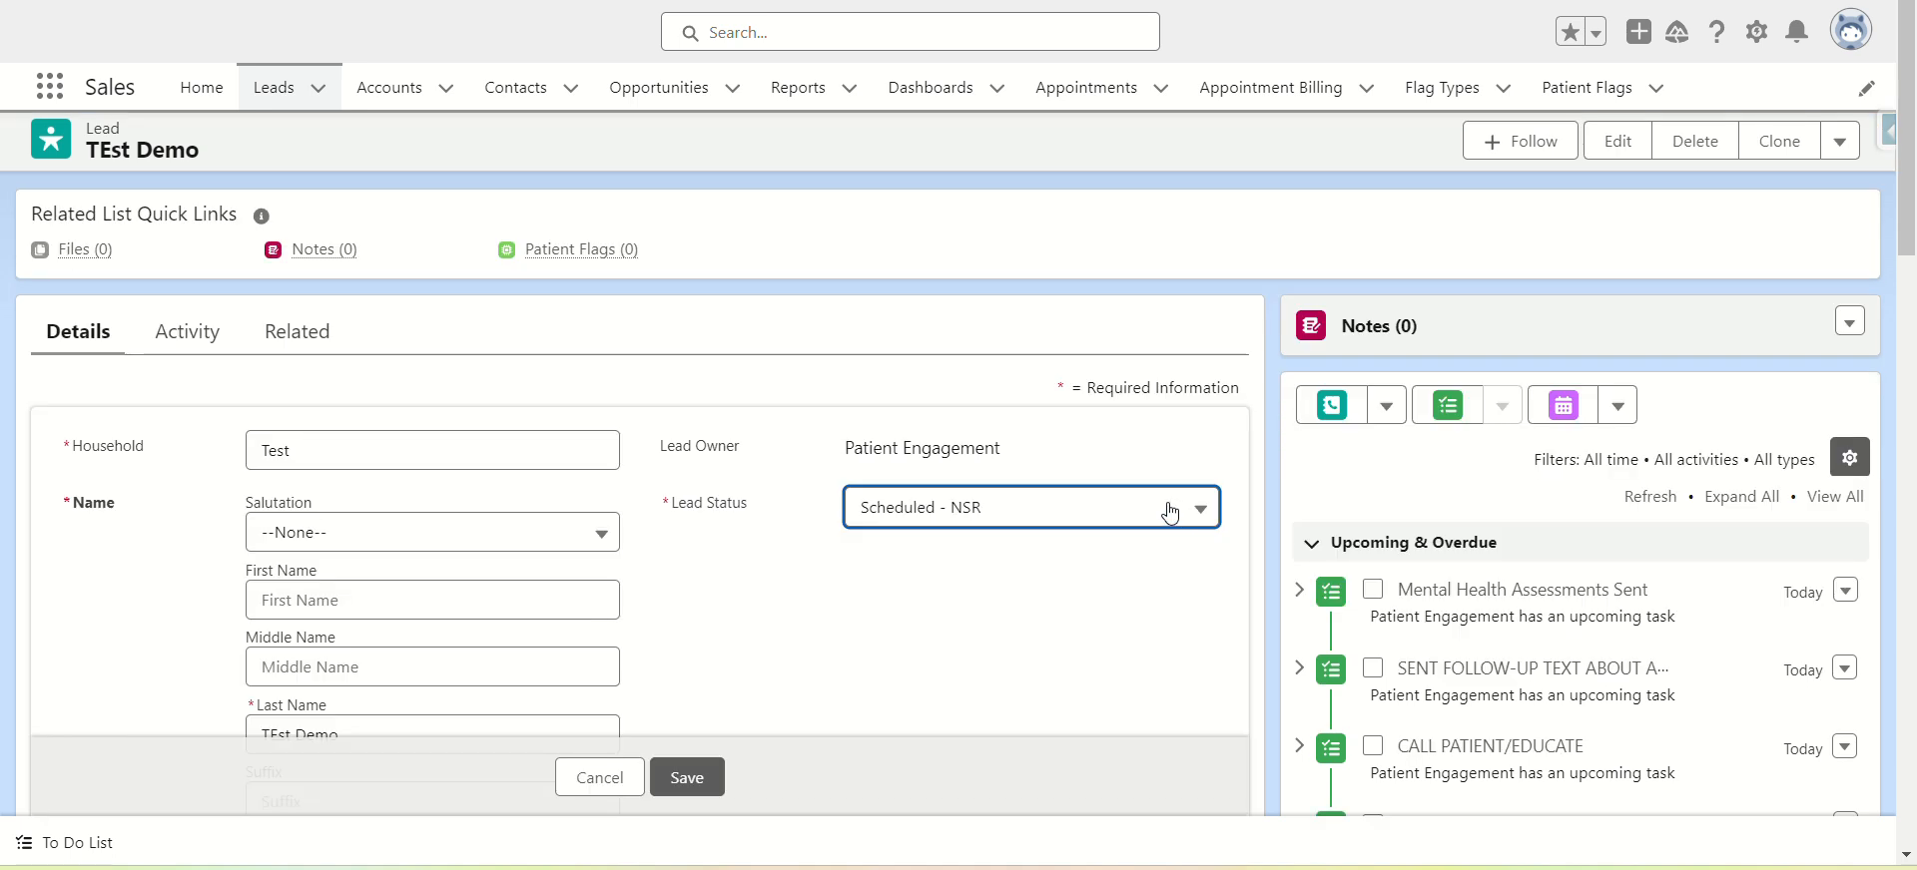
click(1168, 509)
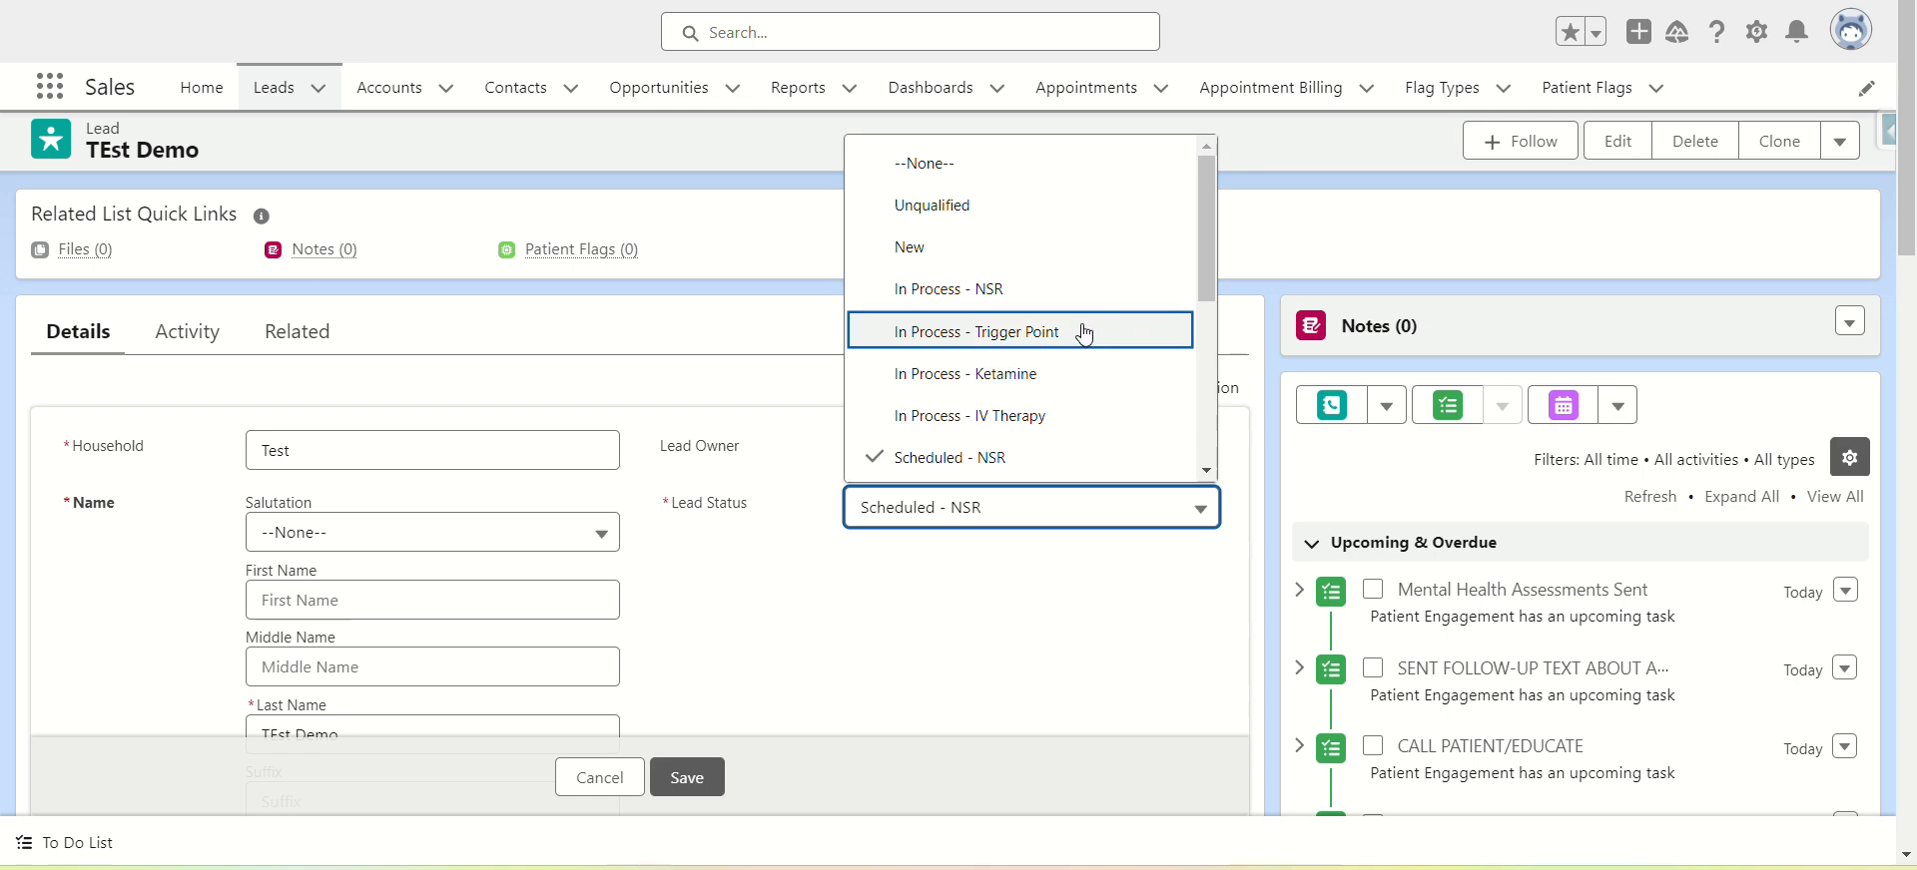
click(691, 784)
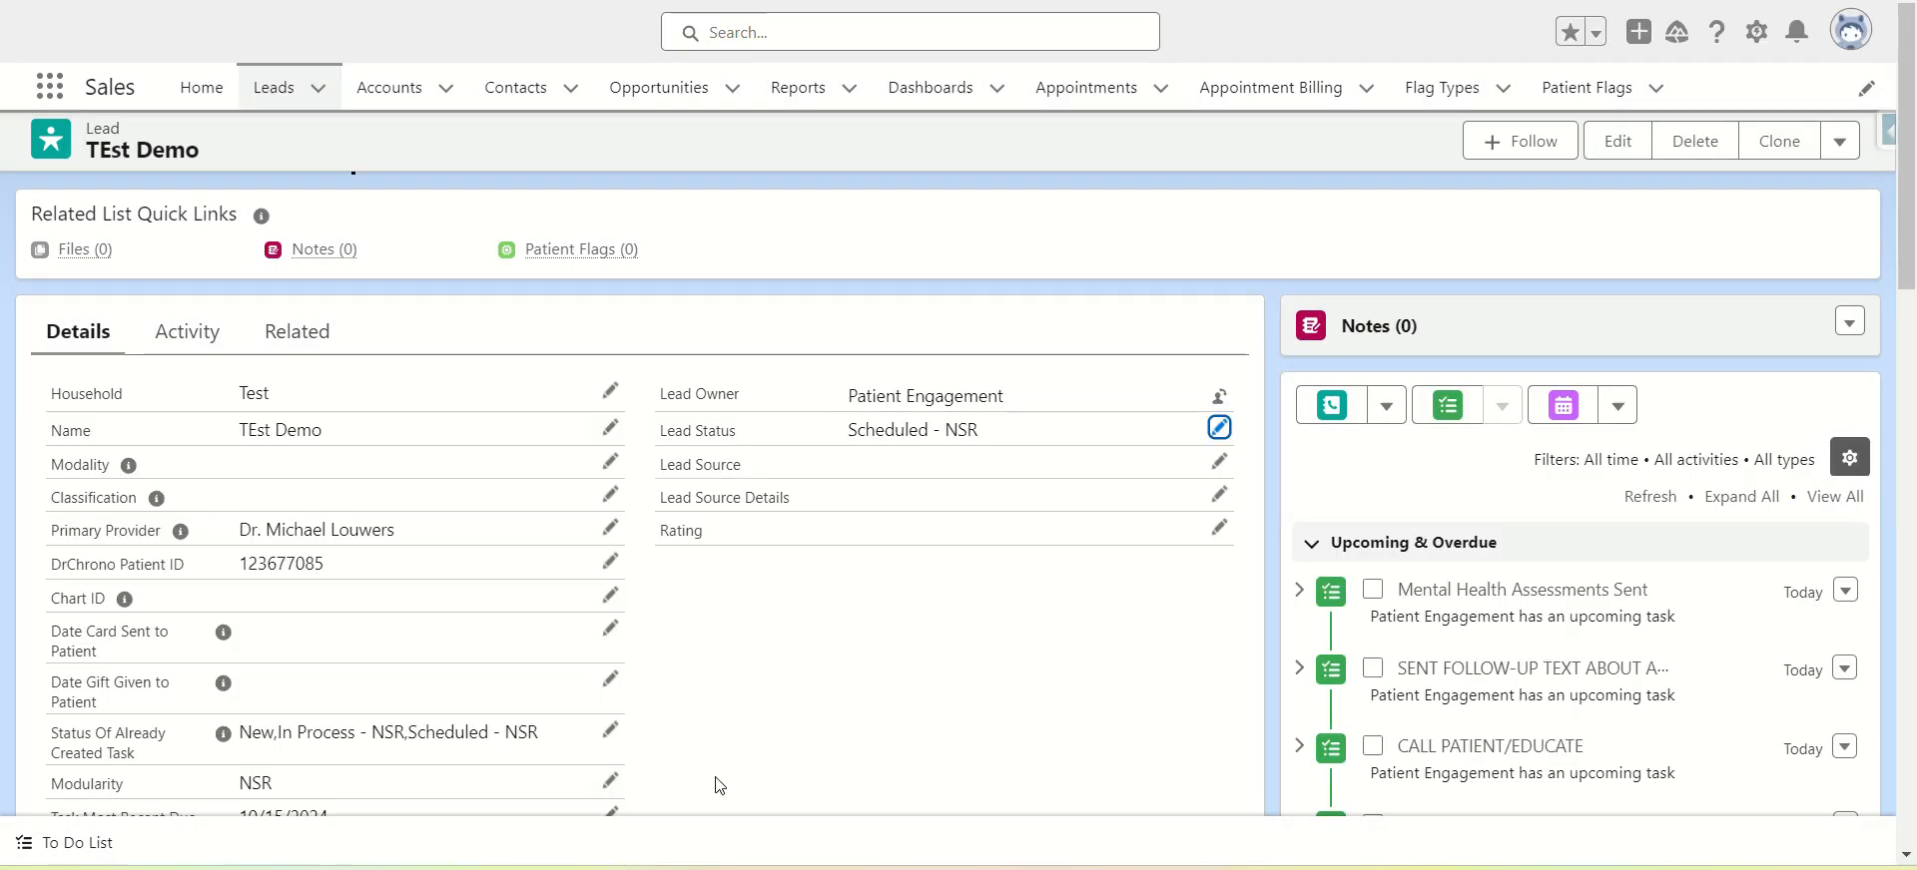
- Expand the lead's activity timeline through its last upcoming task to check which tasks remain under In Process - NSR
scroll(1546, 409, down, 5)
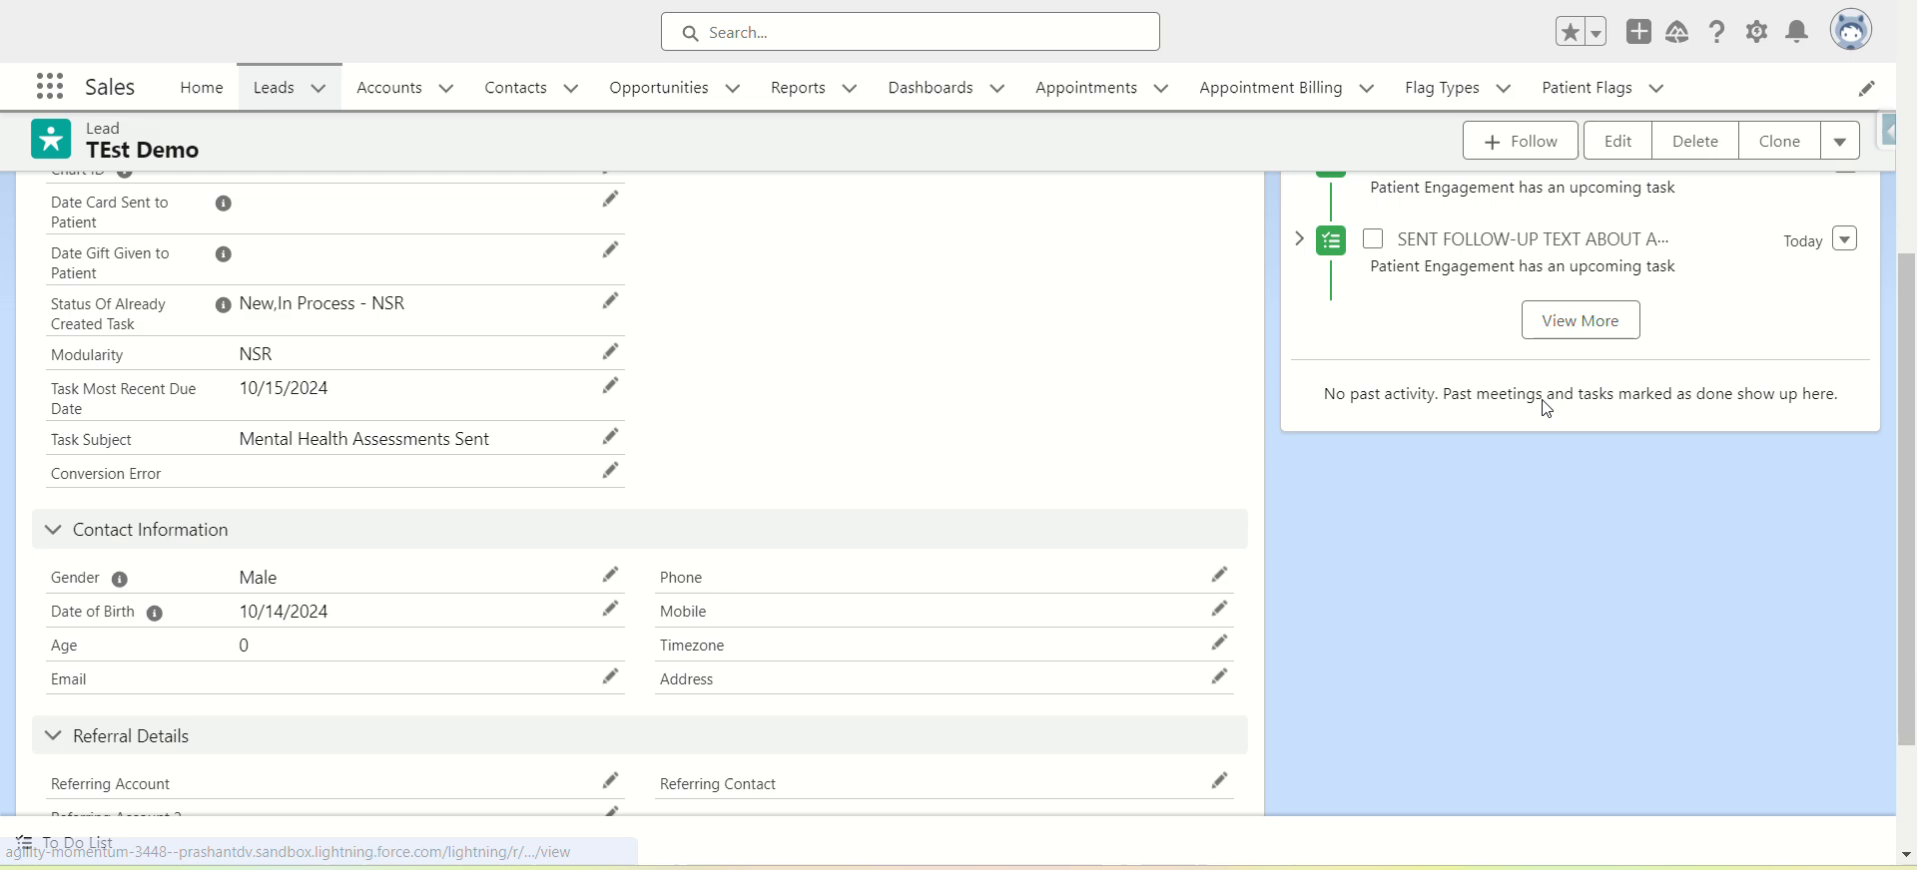
click(1581, 319)
scroll(1566, 317, down, 3)
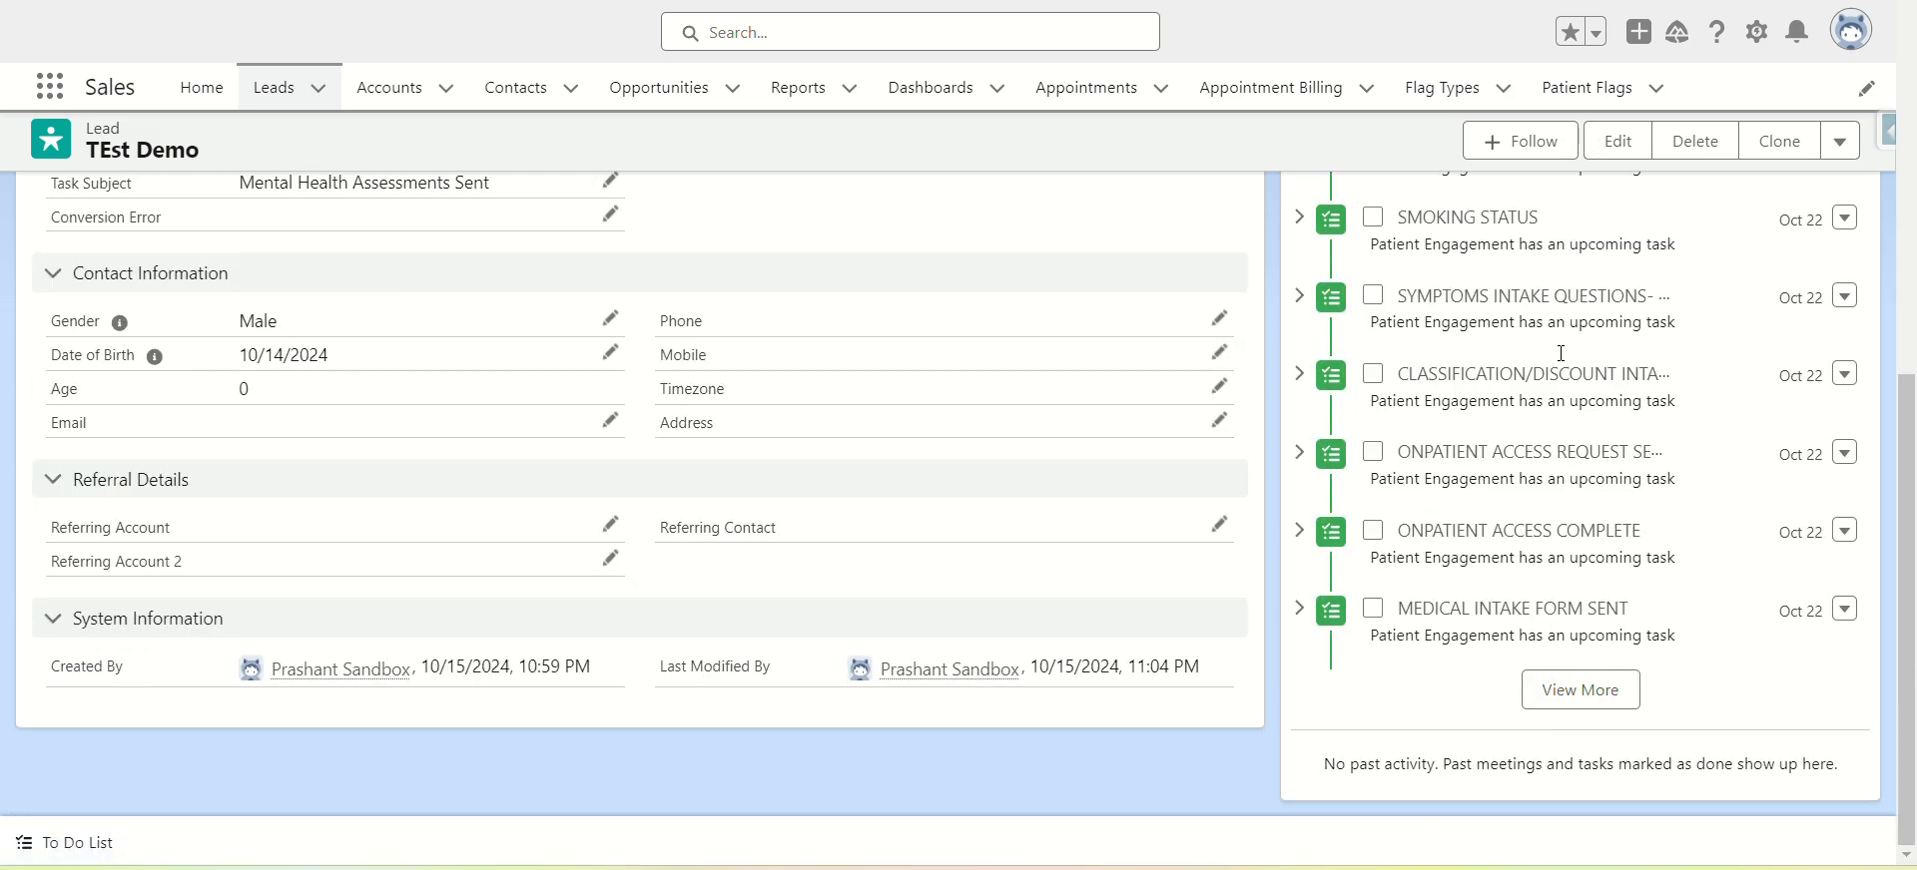
click(1567, 696)
scroll(1584, 689, down, 8)
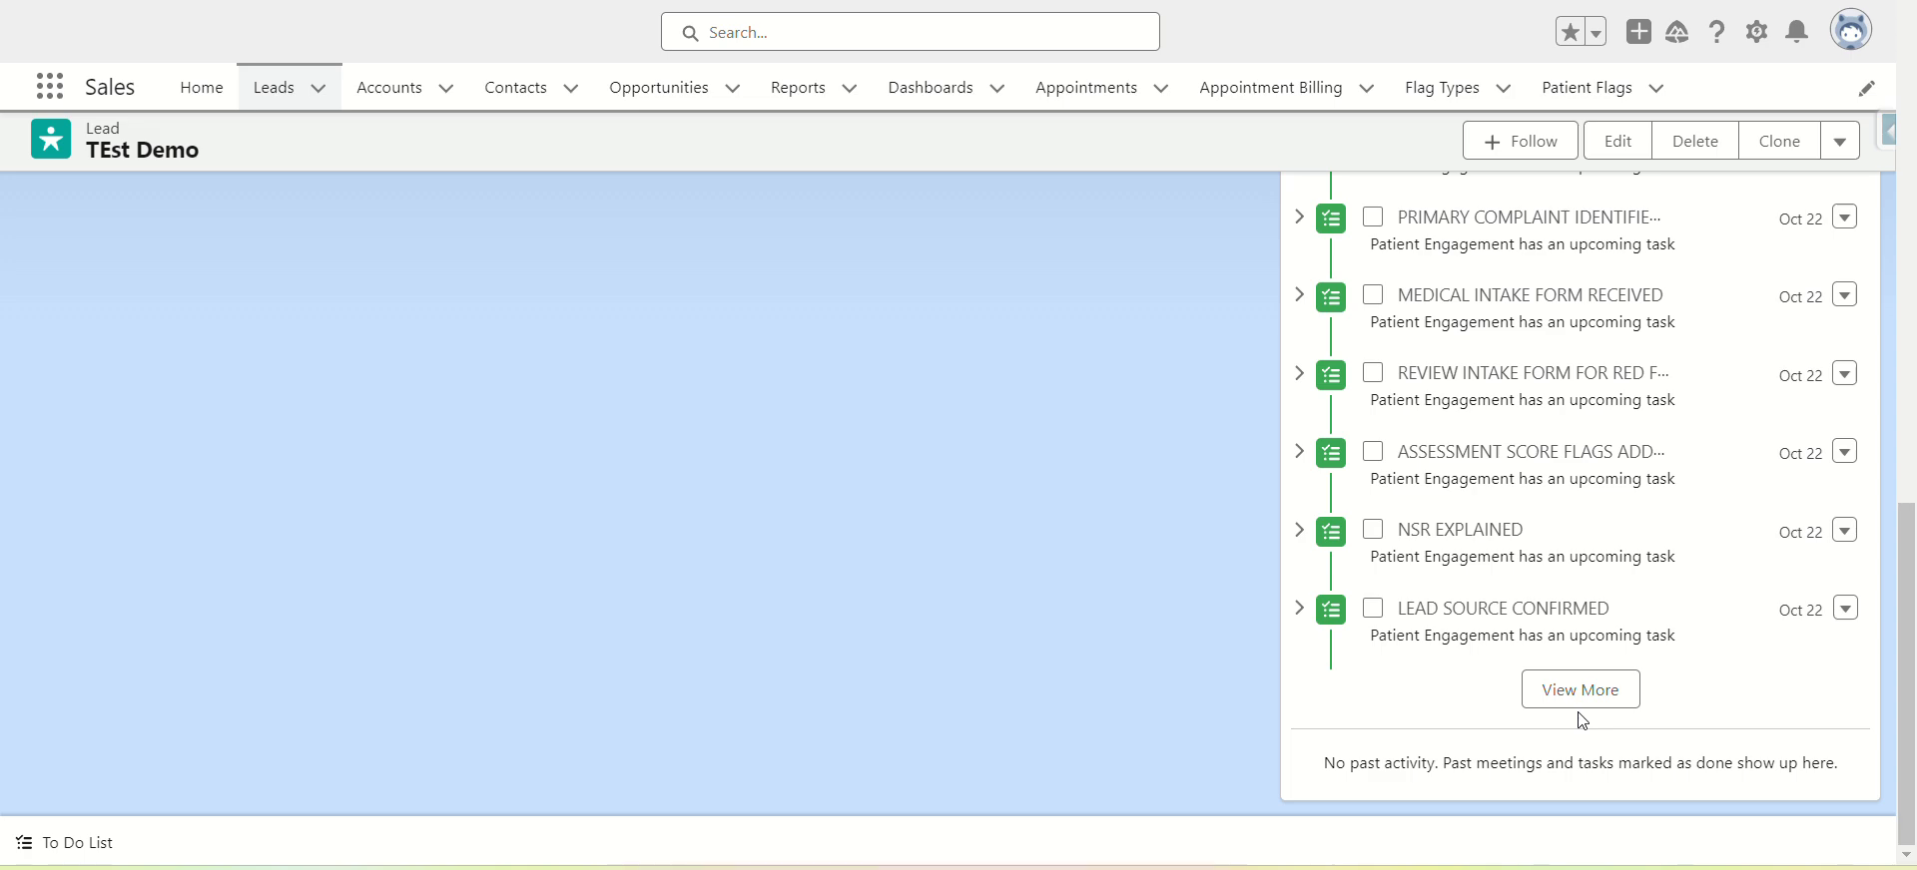
click(1582, 691)
scroll(1555, 469, down, 2)
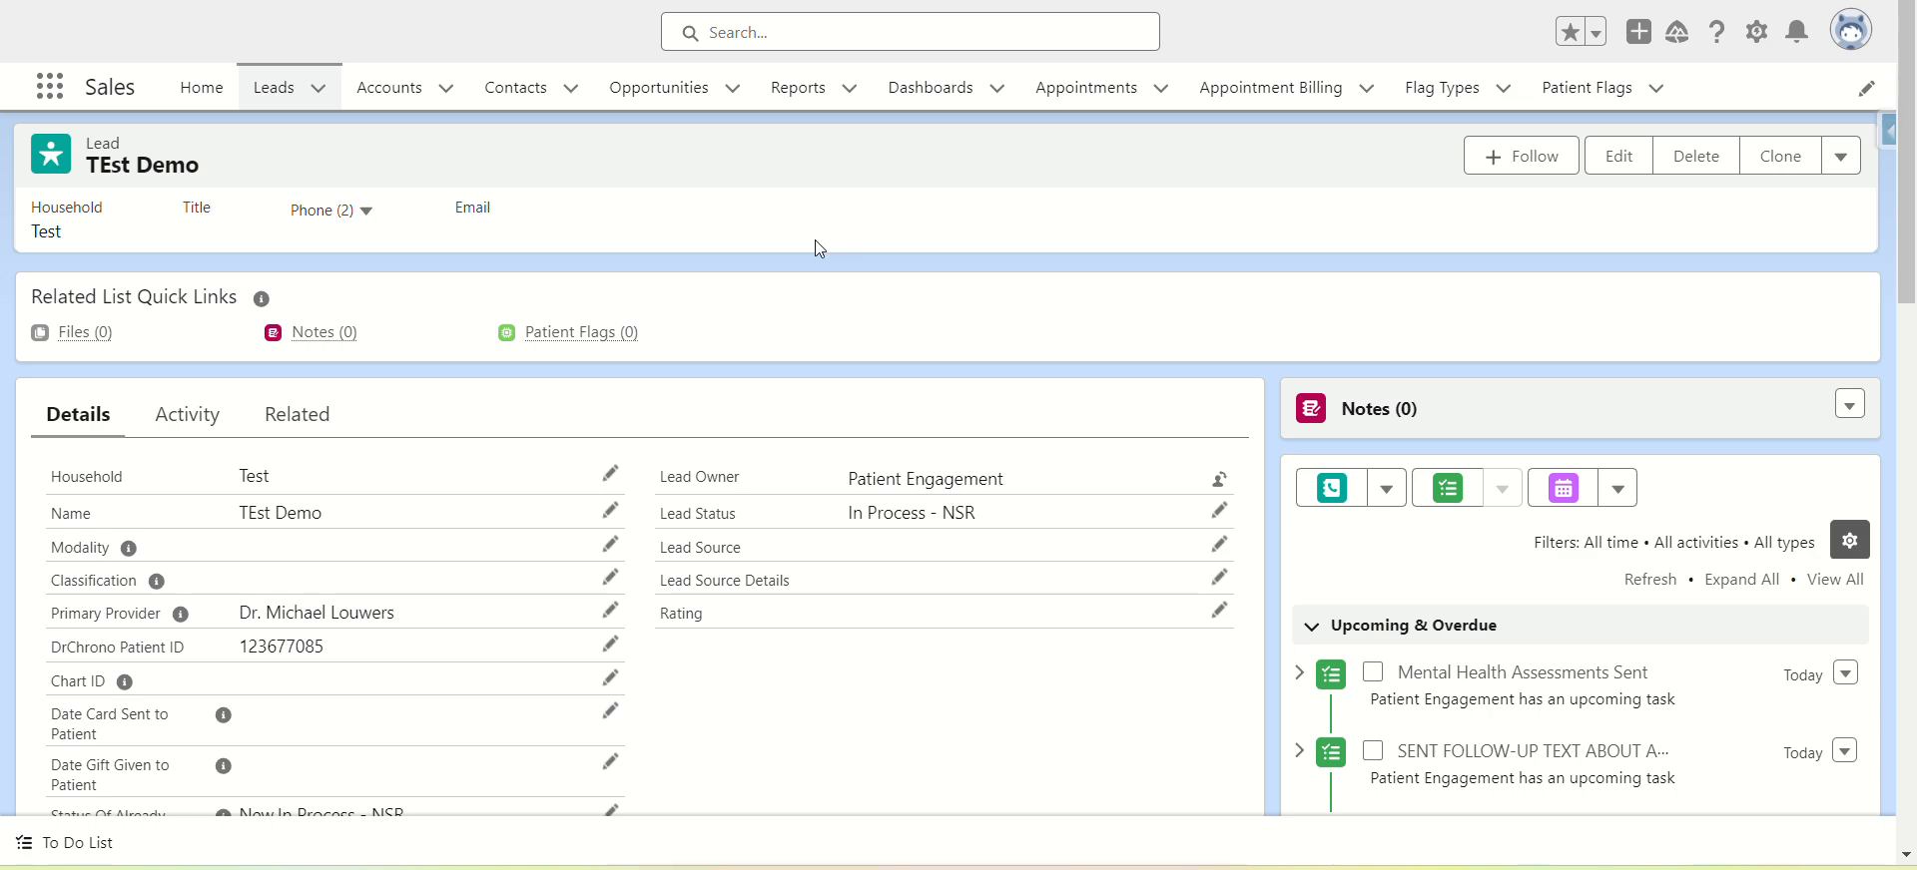
- Review the categories in the lead's open activities list and open the SMOKING STATUS task from it
click(209, 429)
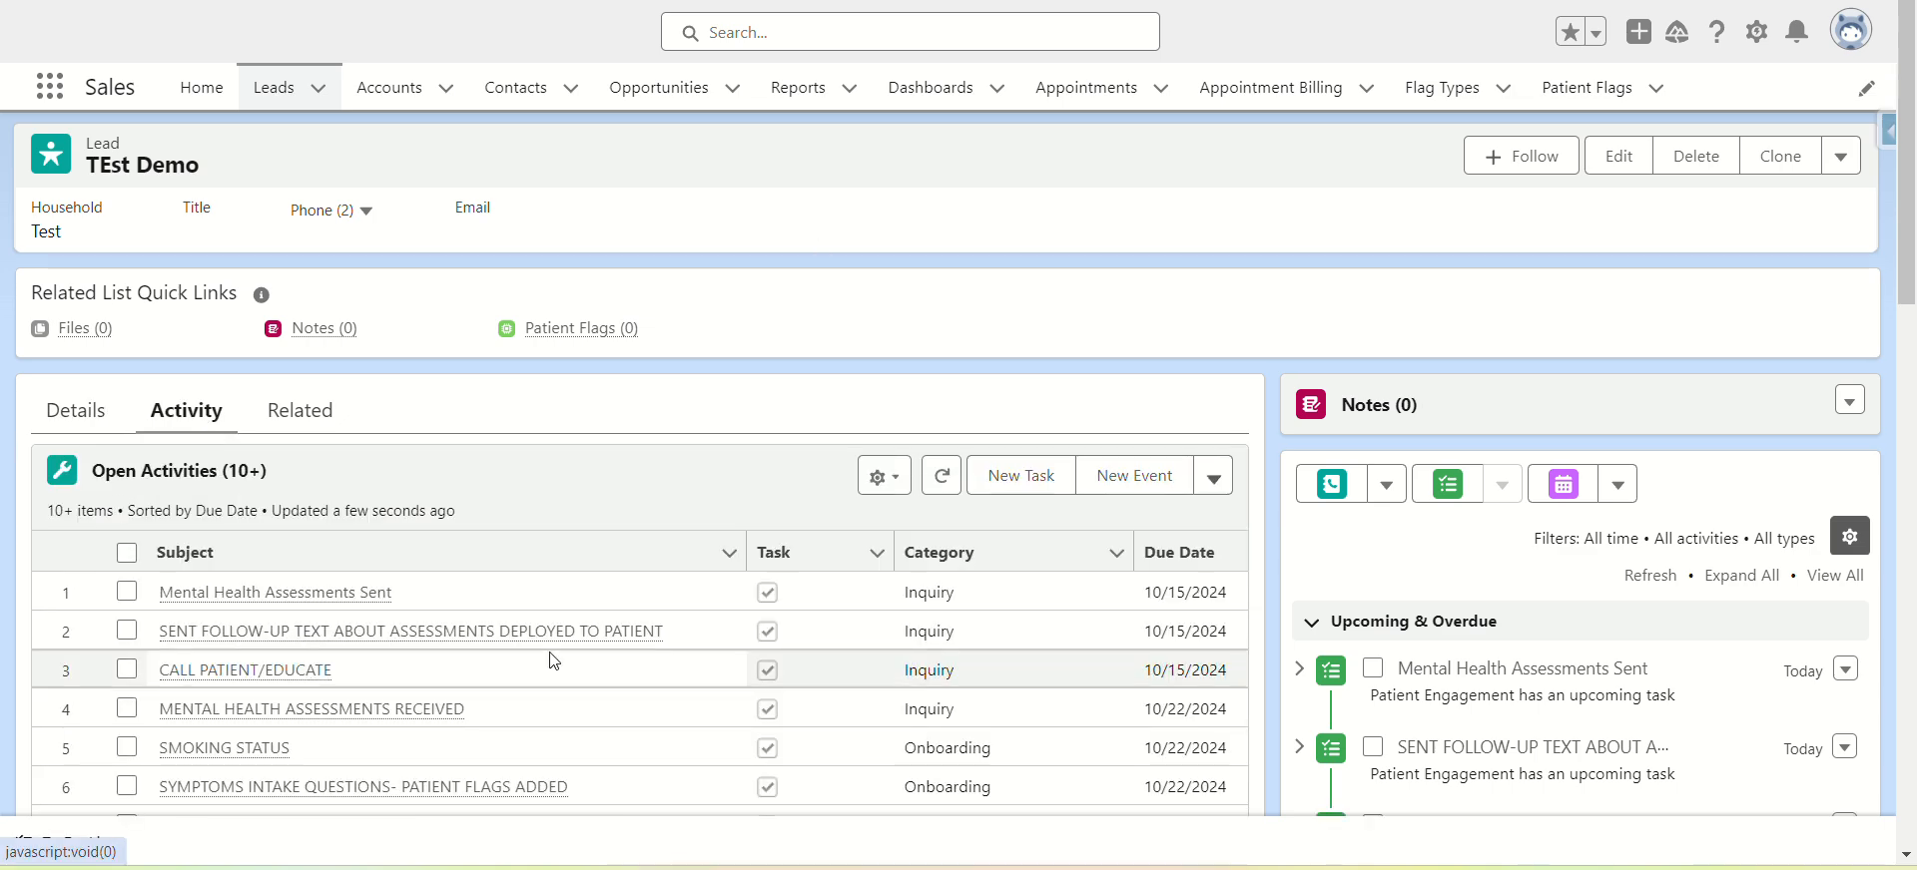
scroll(557, 651, down, 3)
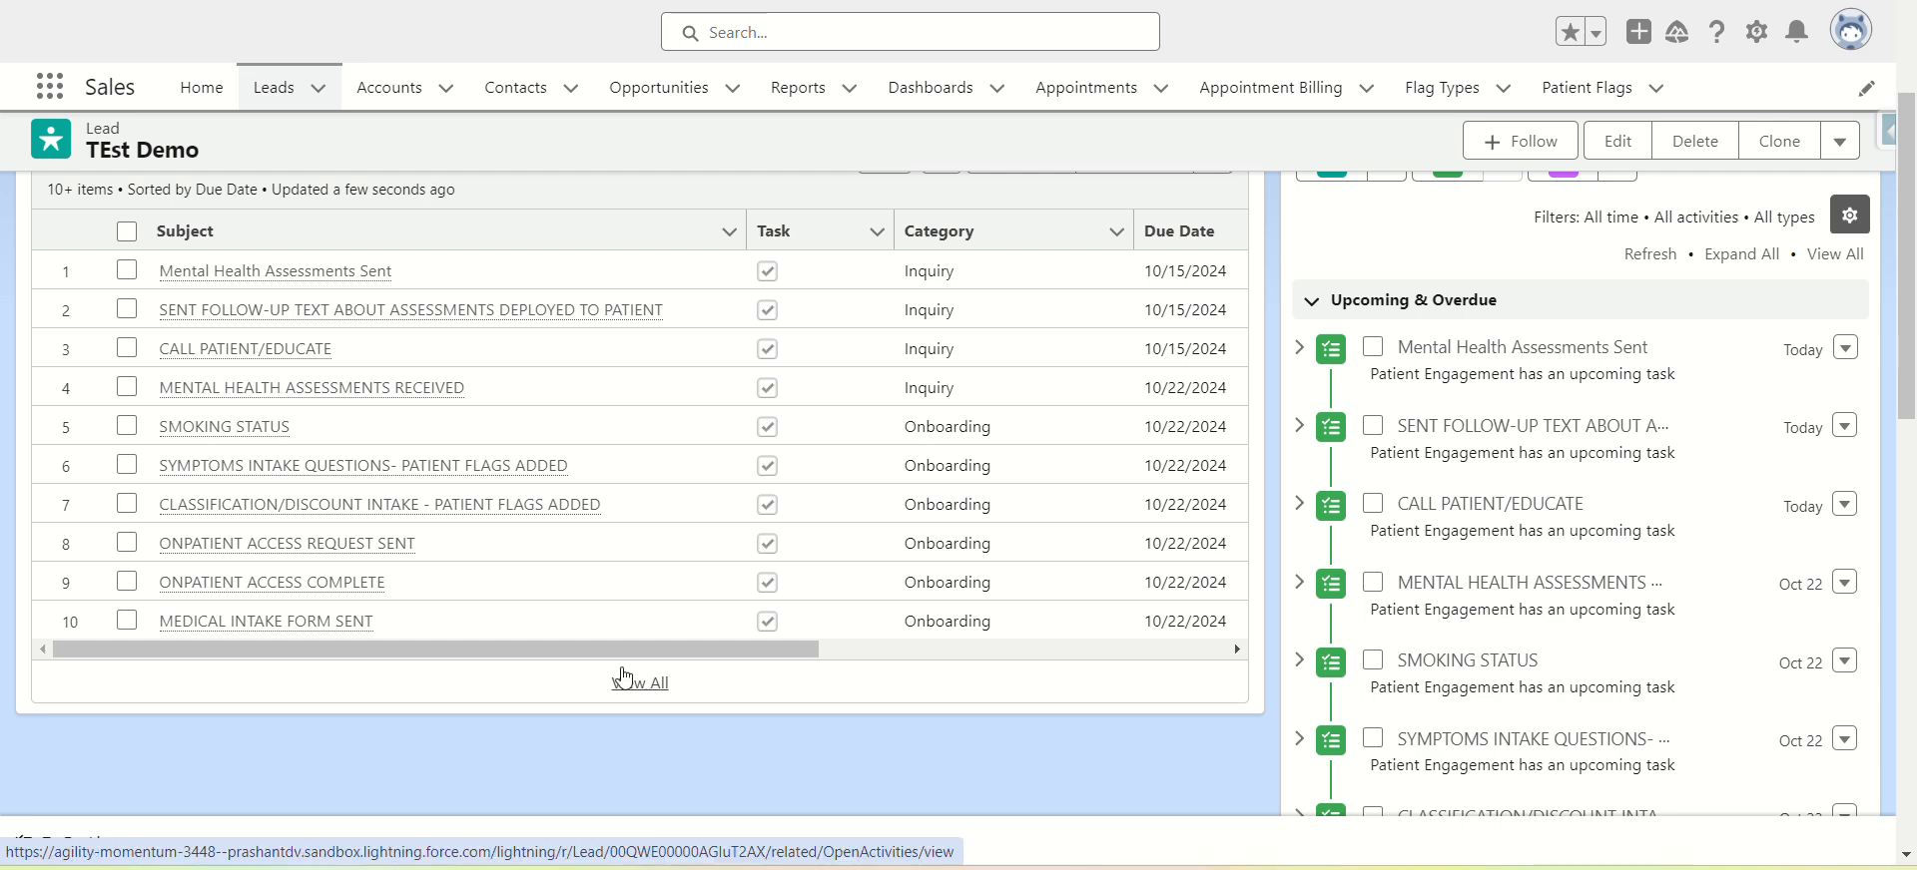
scroll(477, 482, up, 1)
scroll(479, 482, down, 1)
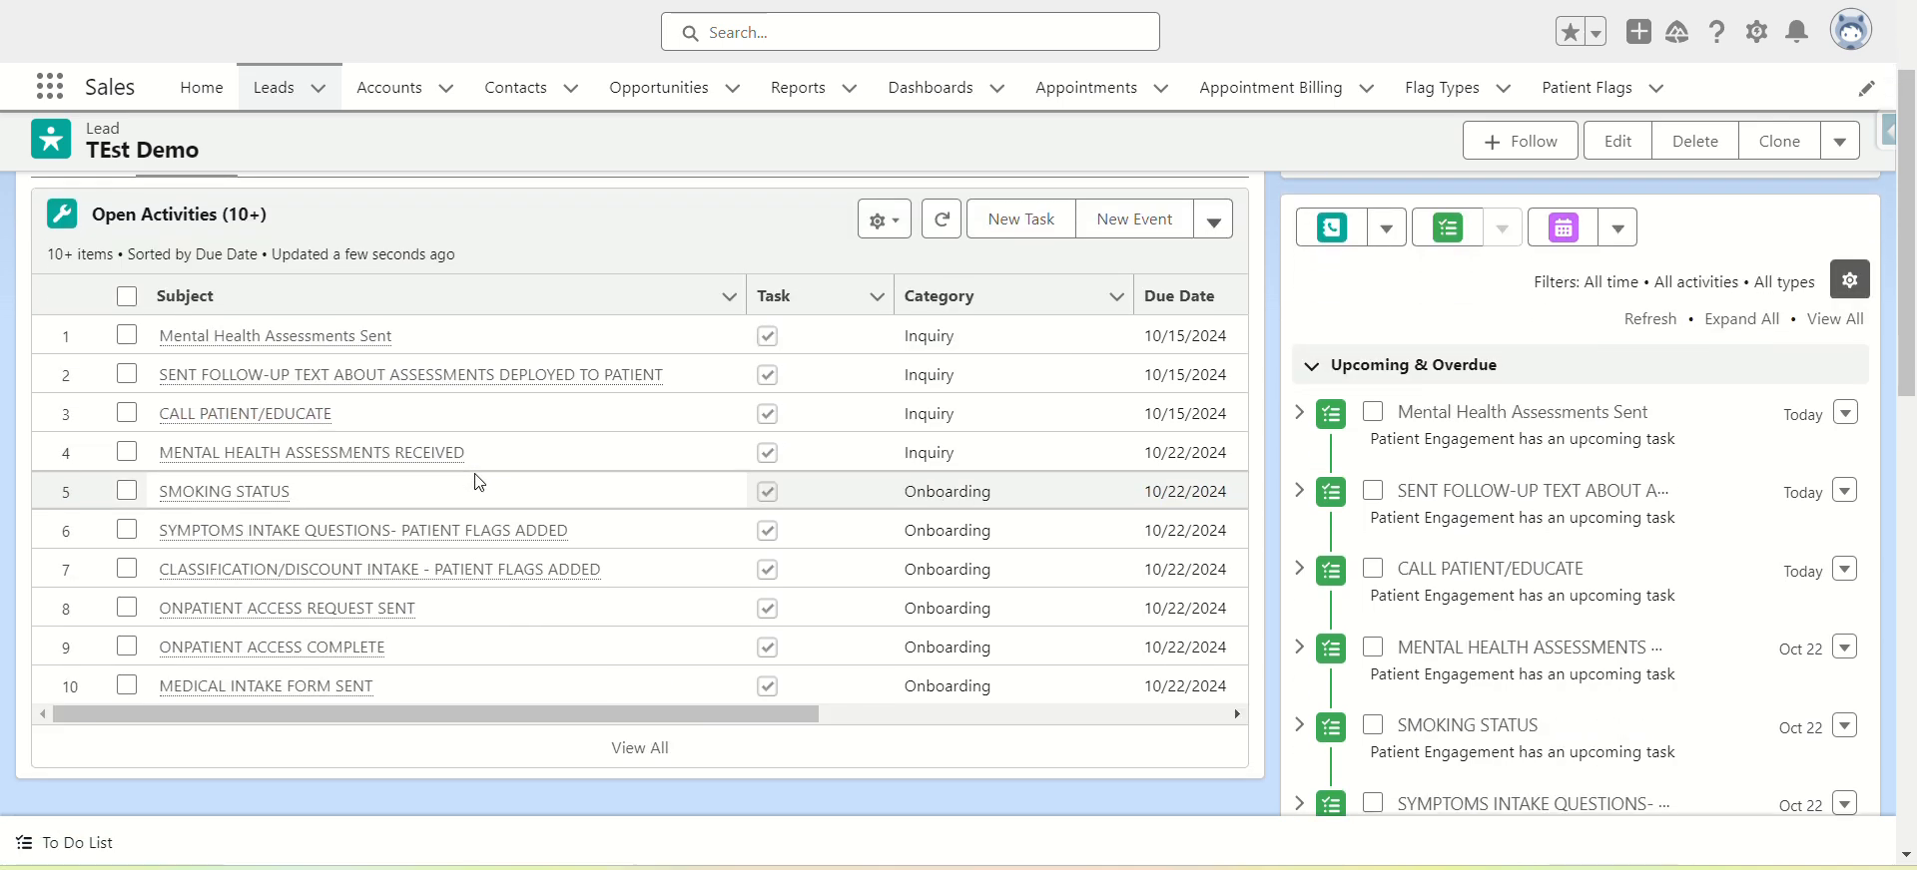
click(464, 482)
mouse_move(303, 412)
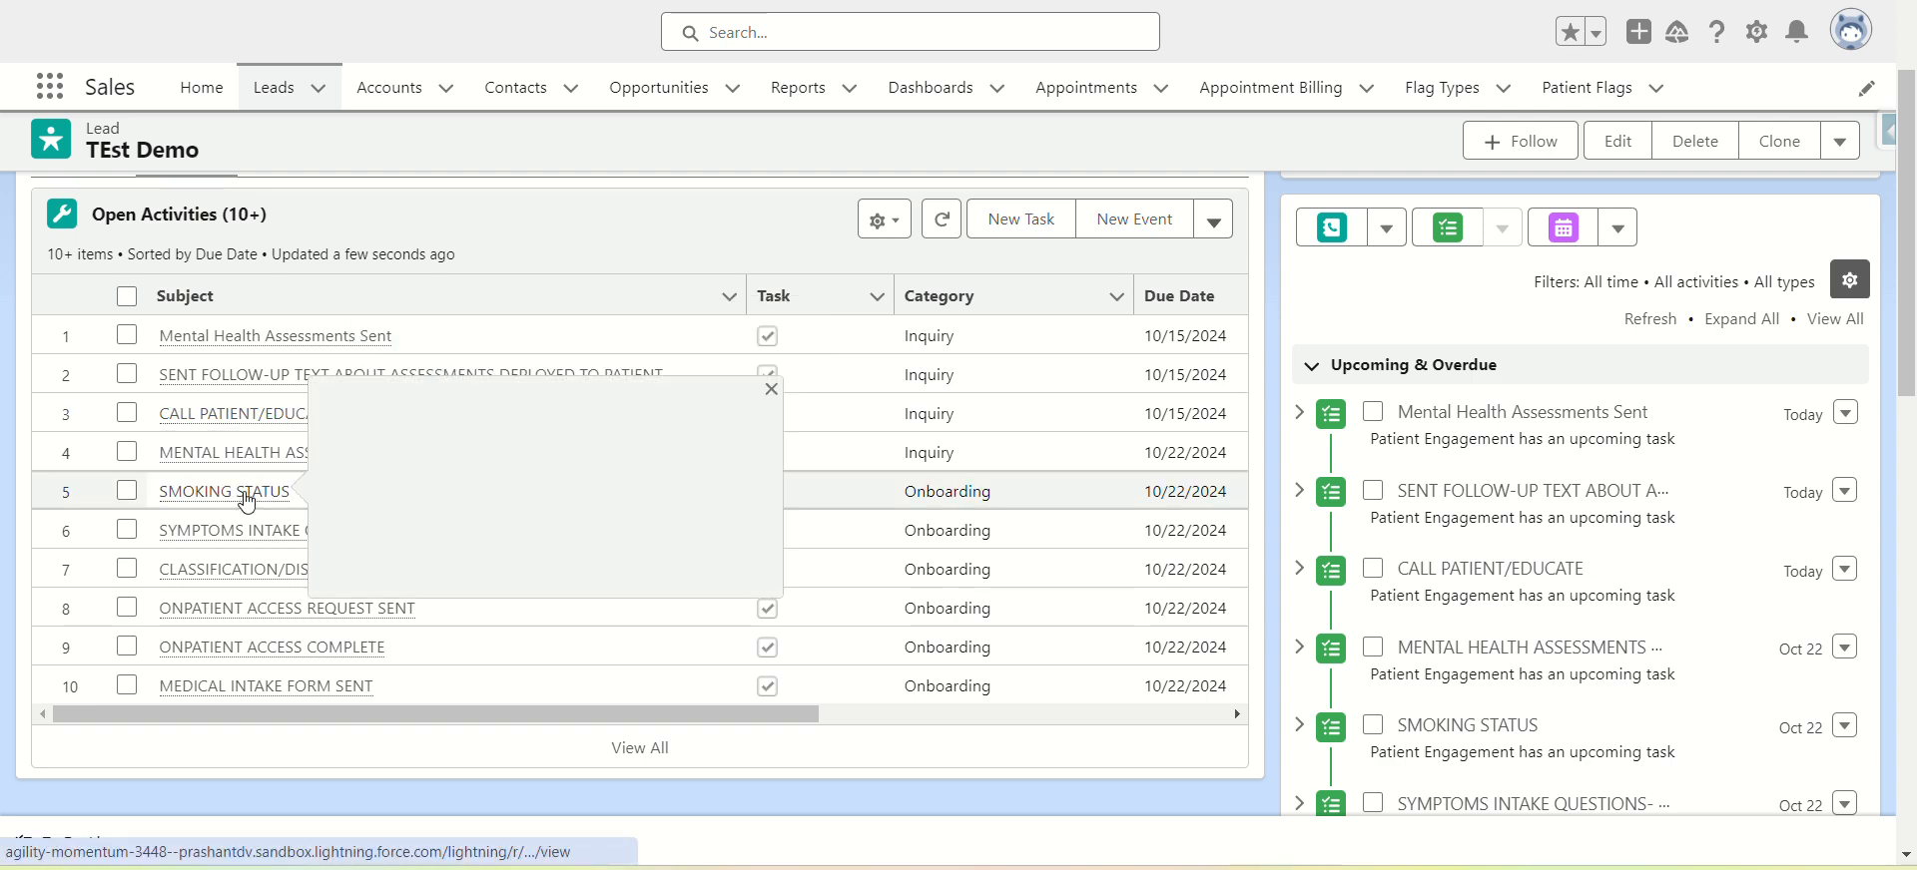
click(245, 495)
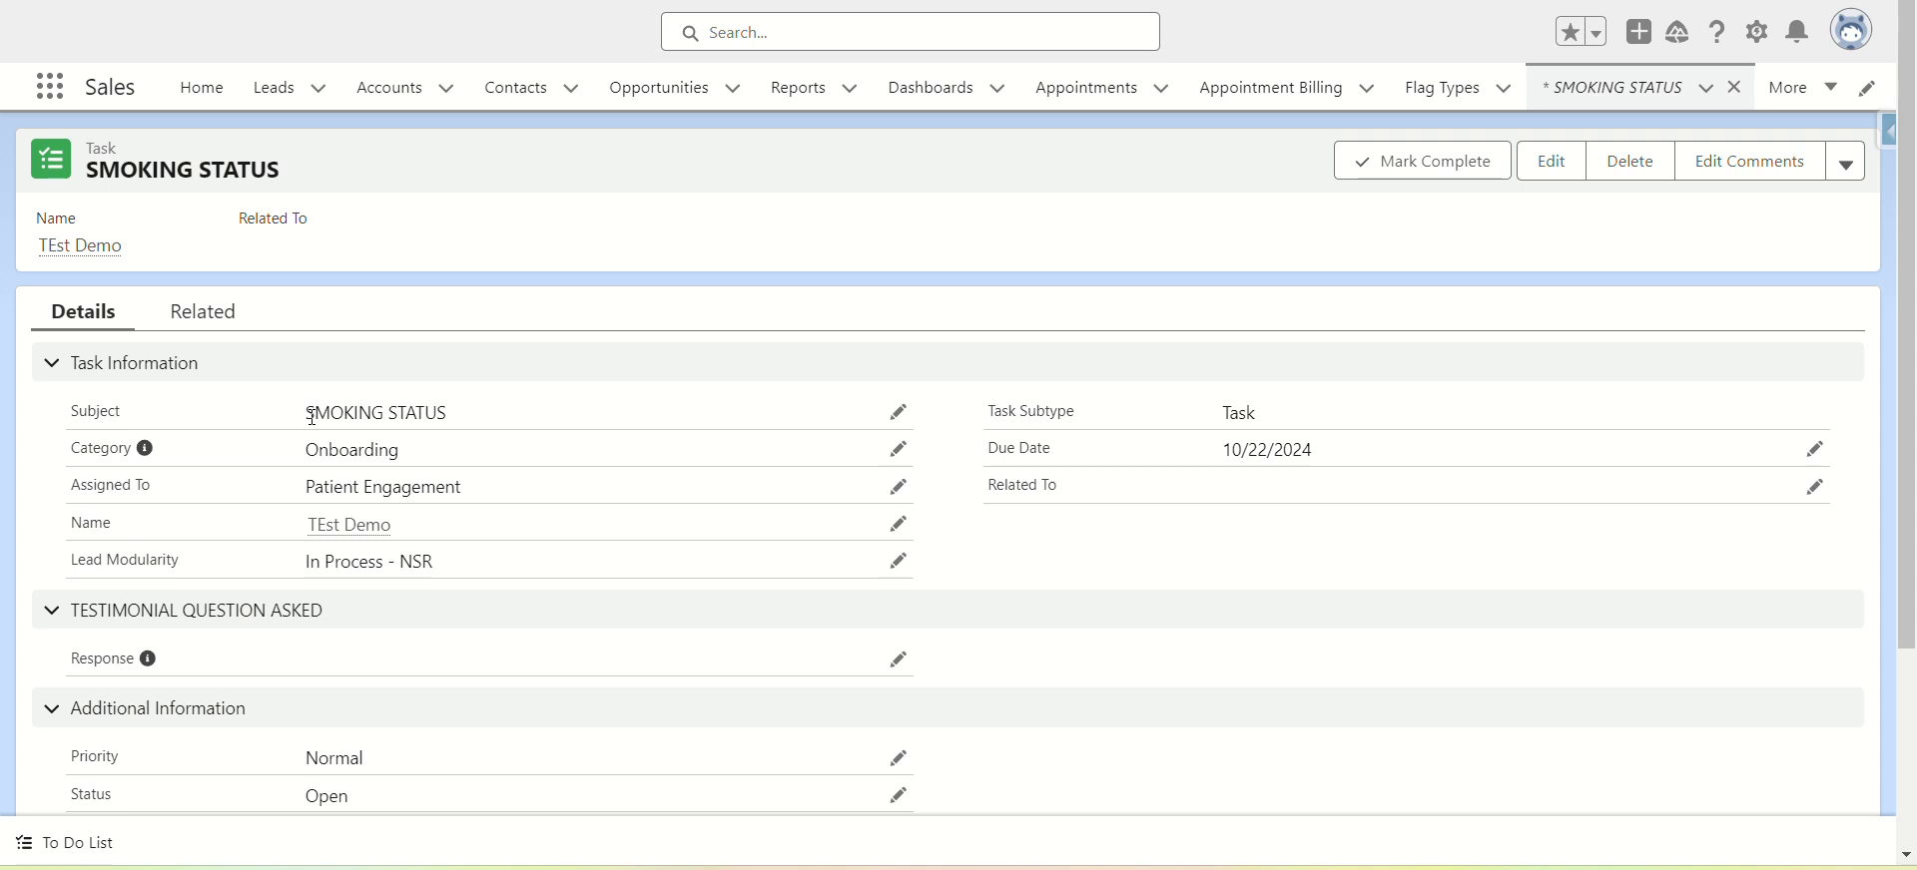
- Set the SMOKING STATUS task's status to Completed and save the task
drag(311, 417, 494, 431)
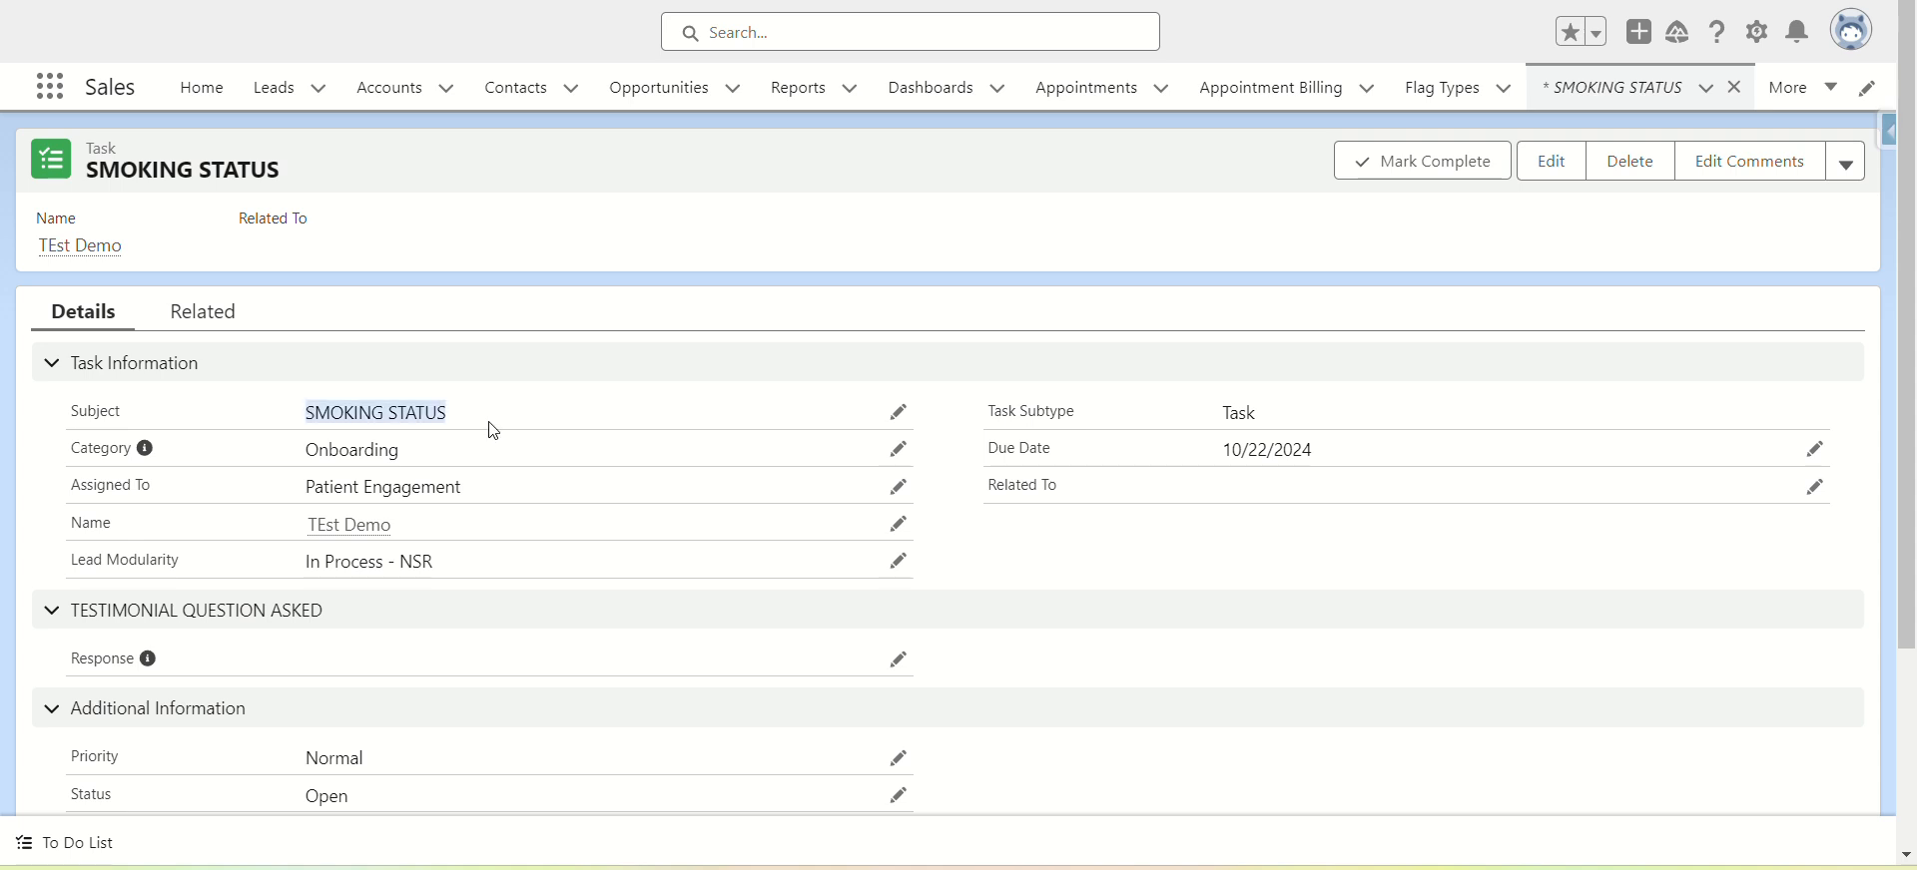
scroll(904, 631, down, 1)
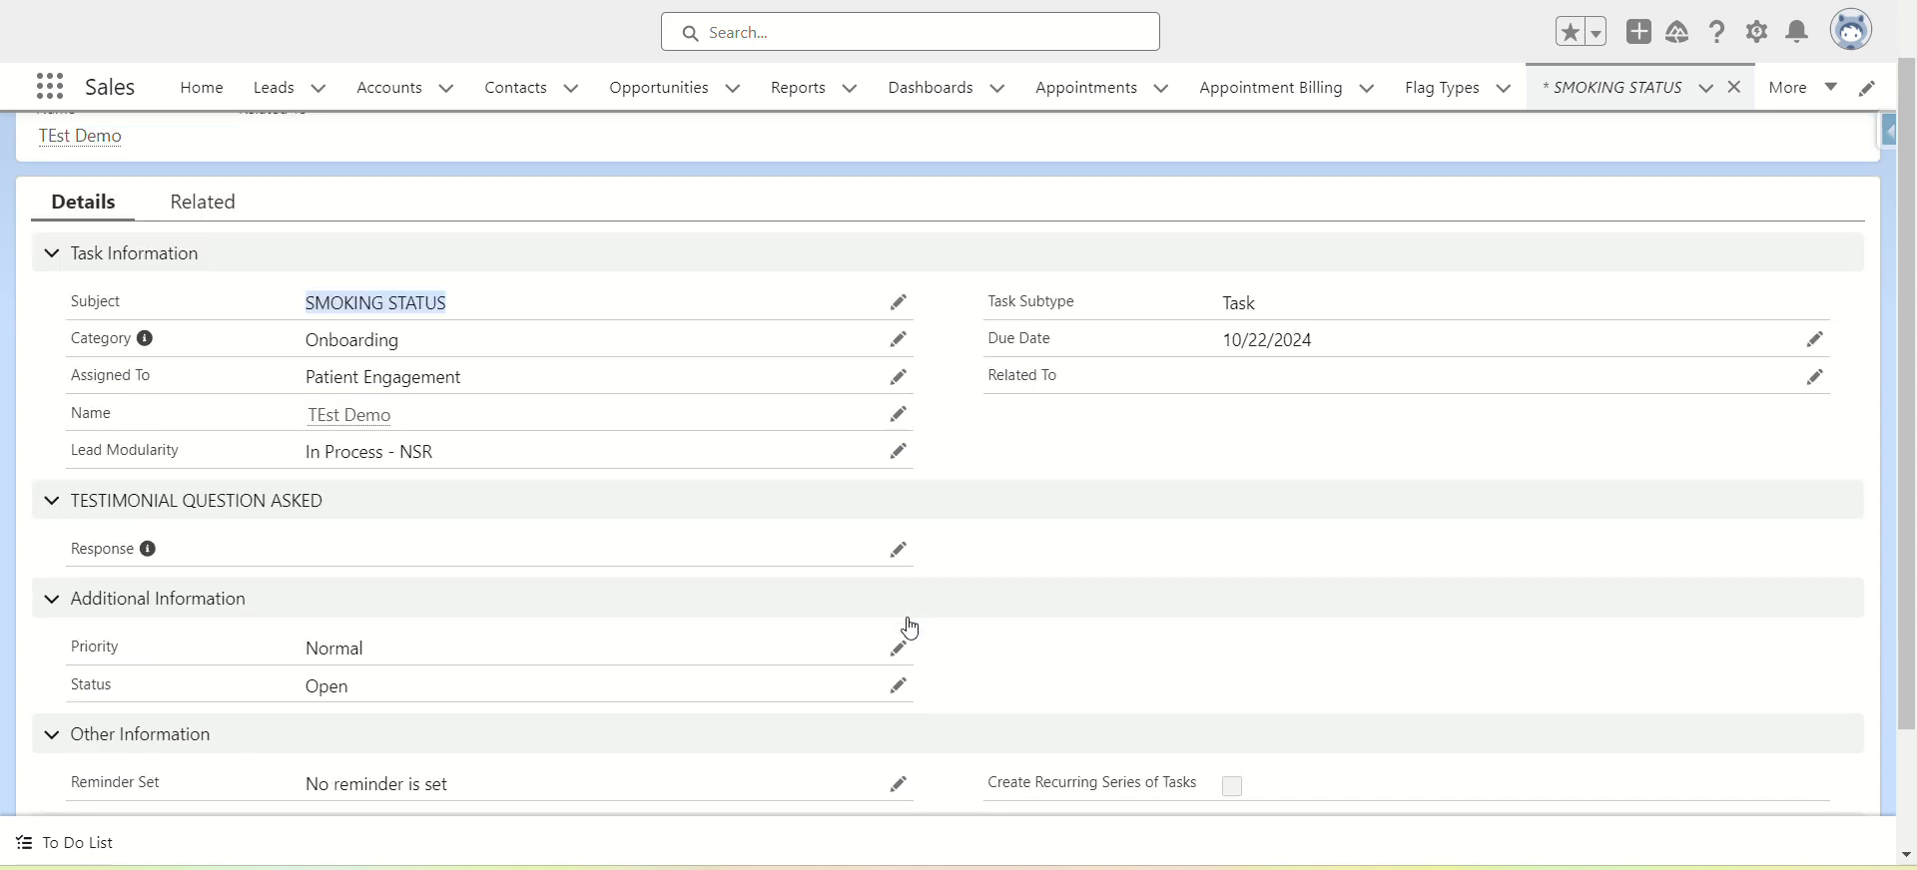
click(898, 687)
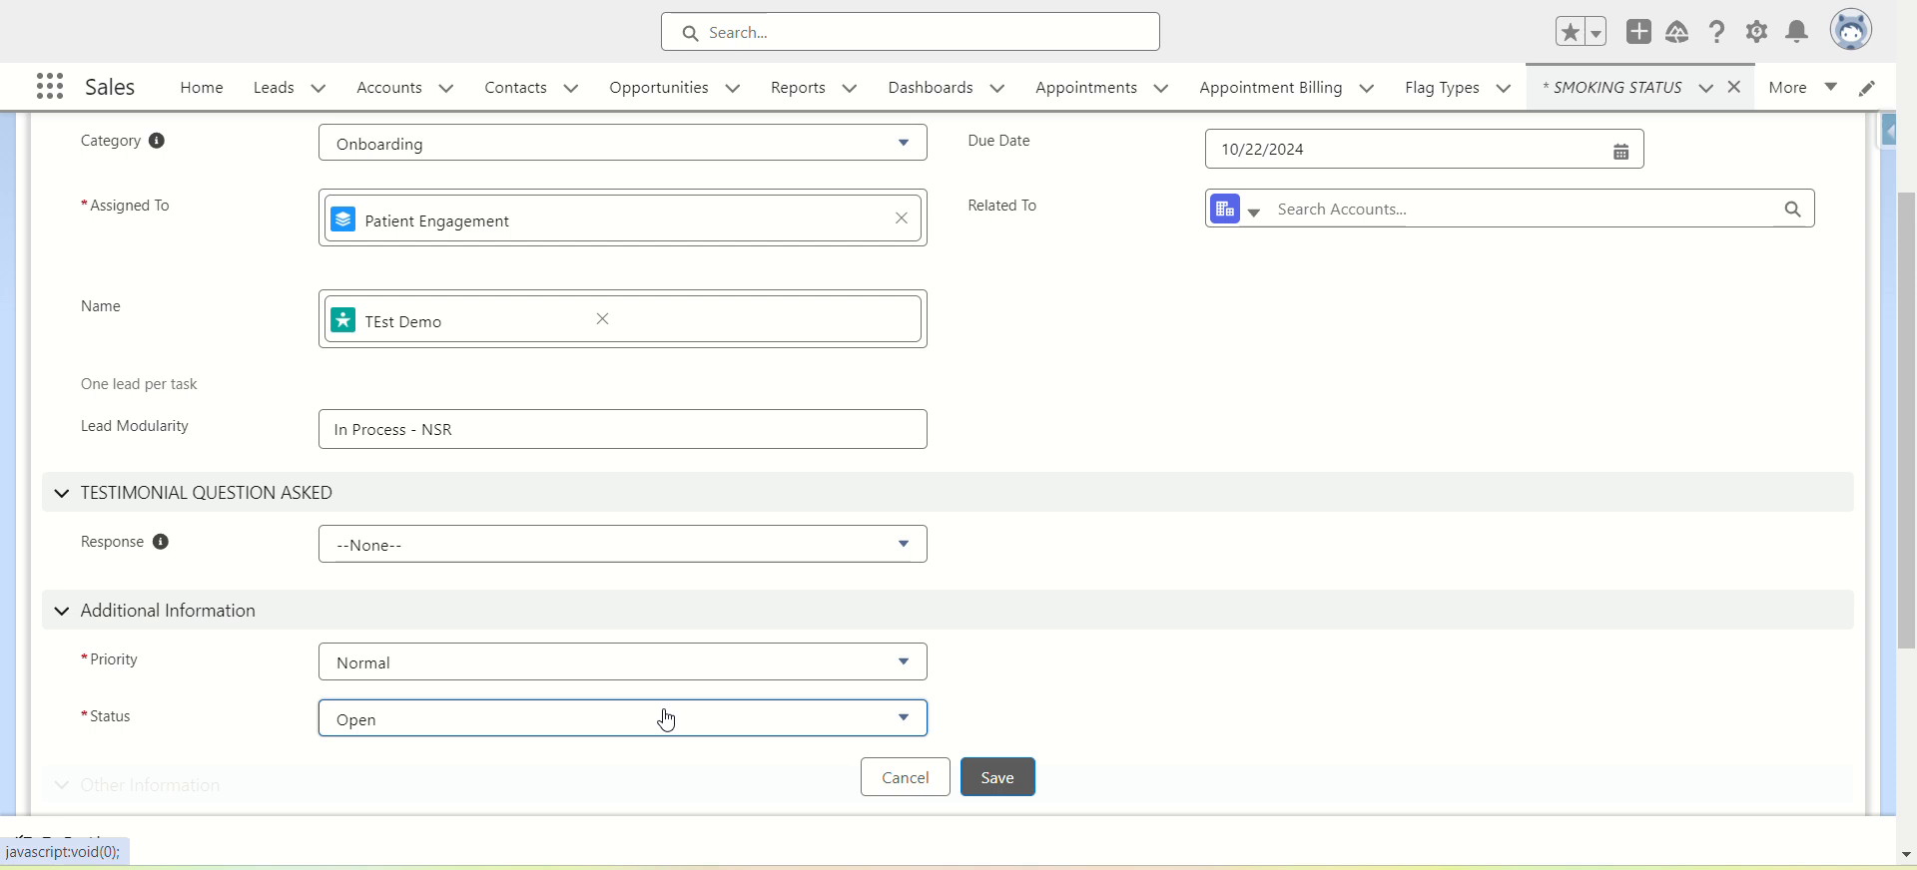
click(667, 718)
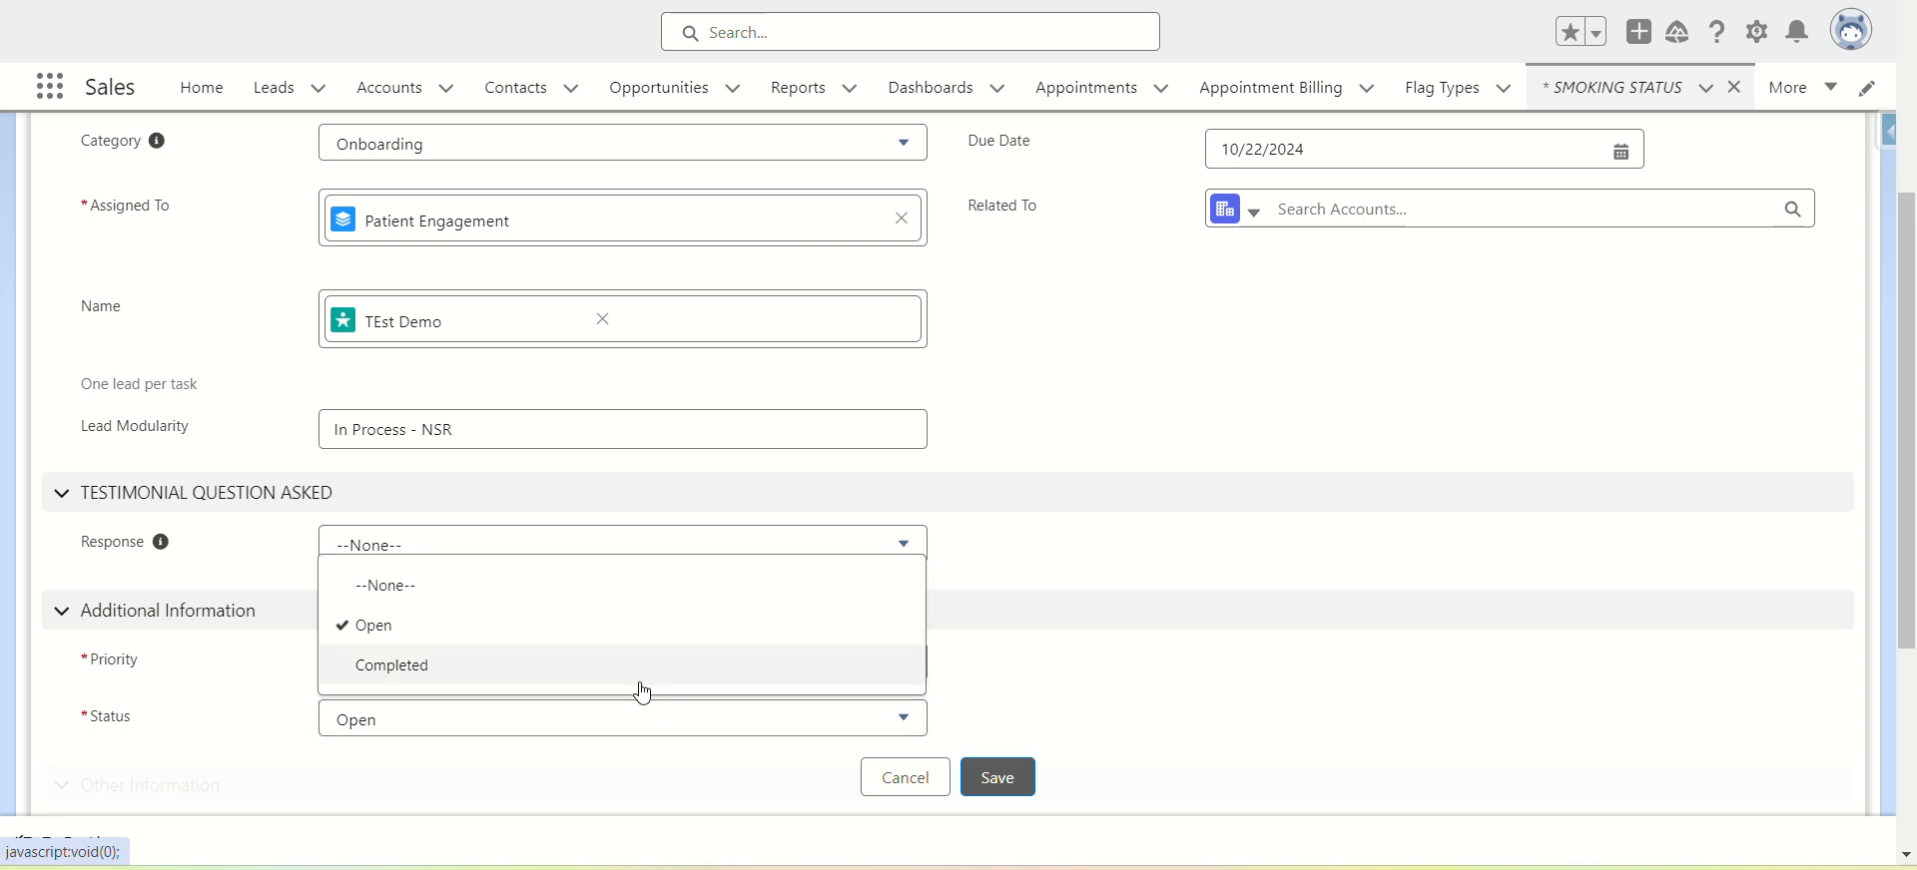
click(641, 683)
scroll(1188, 684, down, 2)
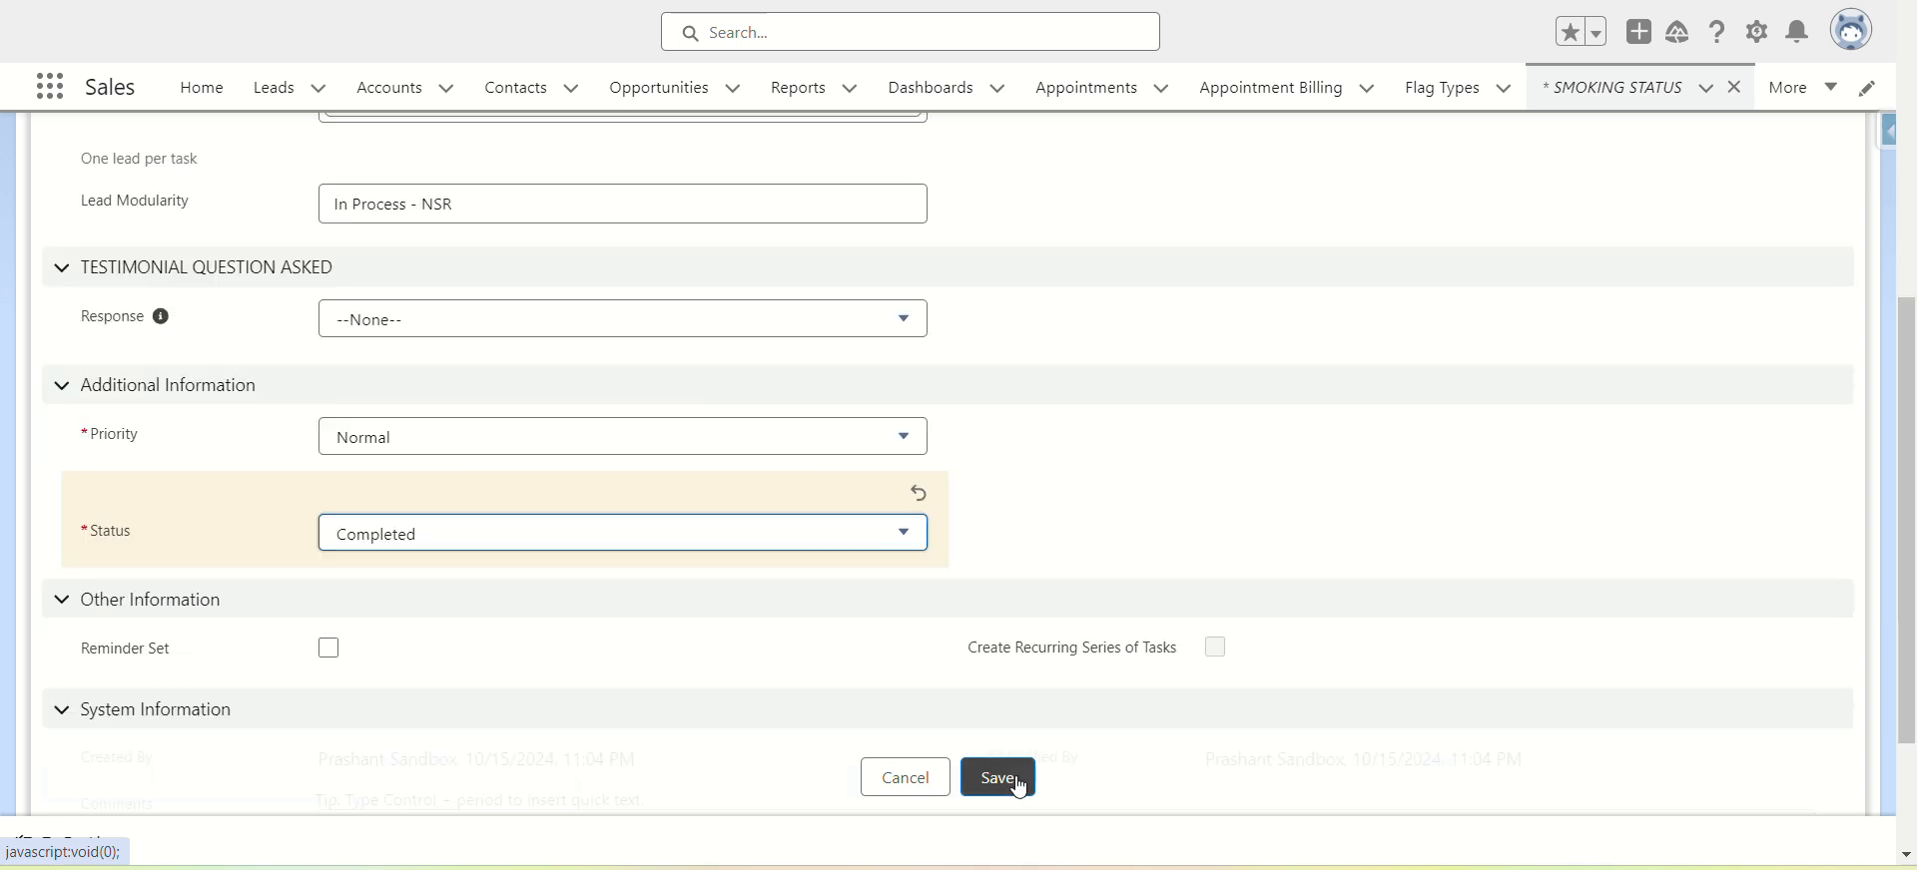
click(999, 779)
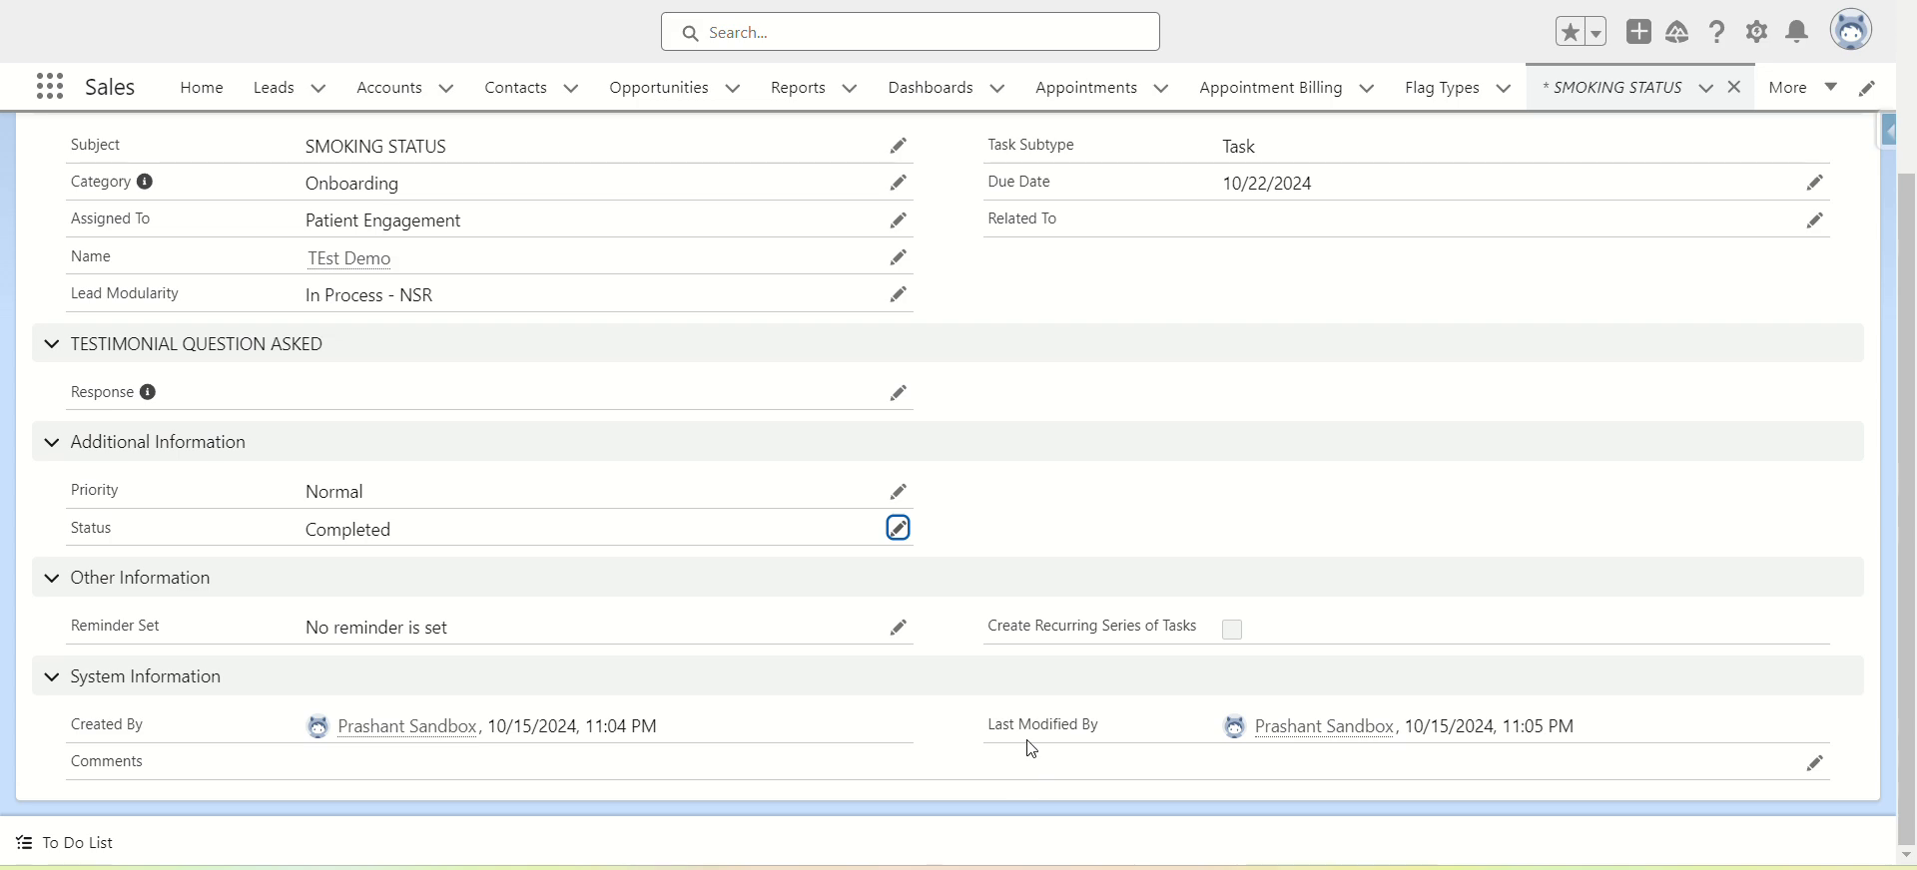
scroll(1031, 749, up, 3)
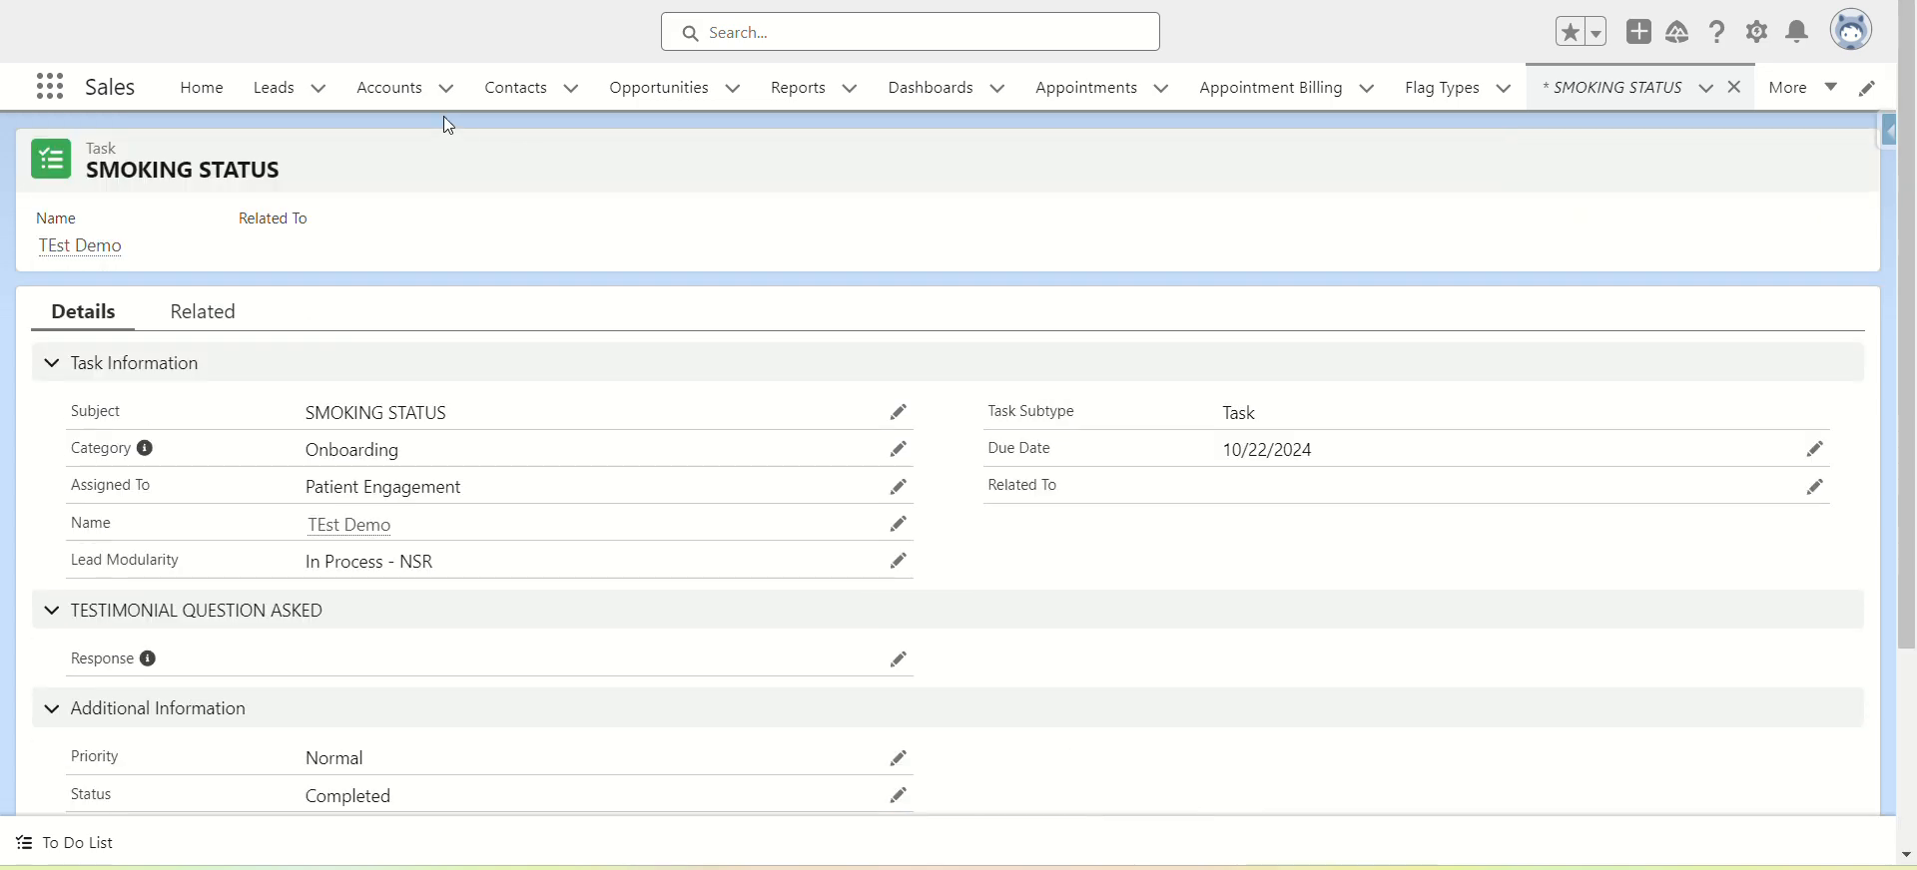
- Return to the recently viewed leads and reopen the TEst Demo lead with status In Process - NSR
click(296, 103)
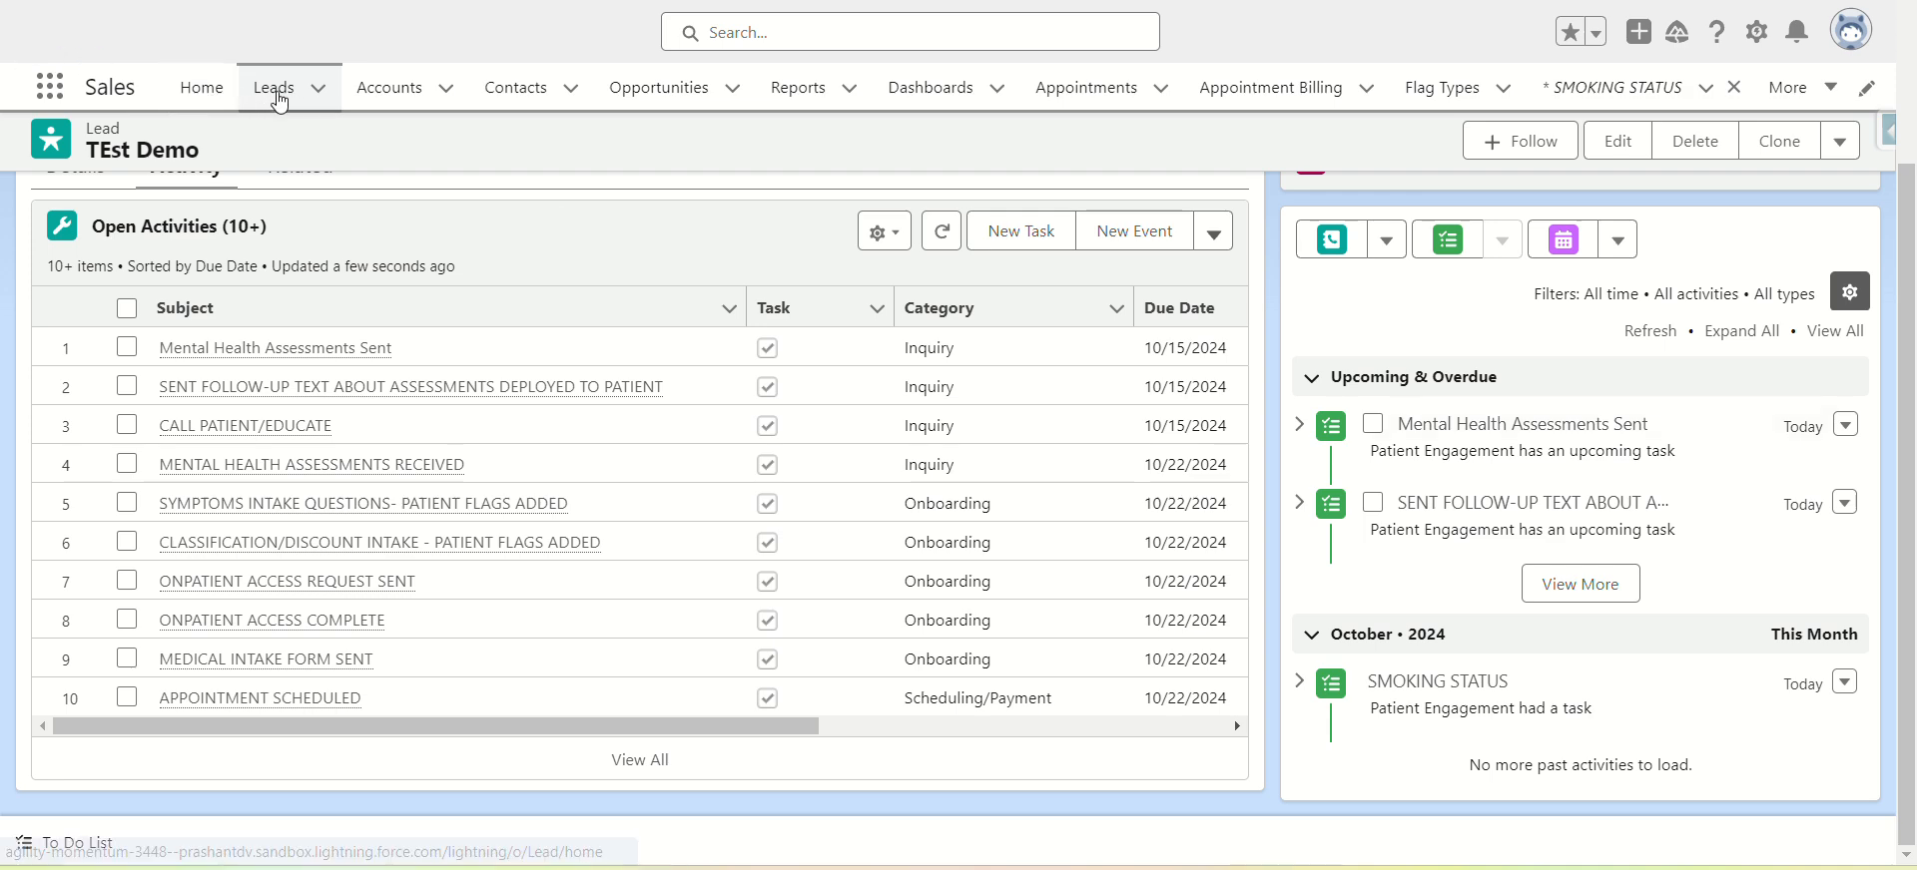
click(279, 103)
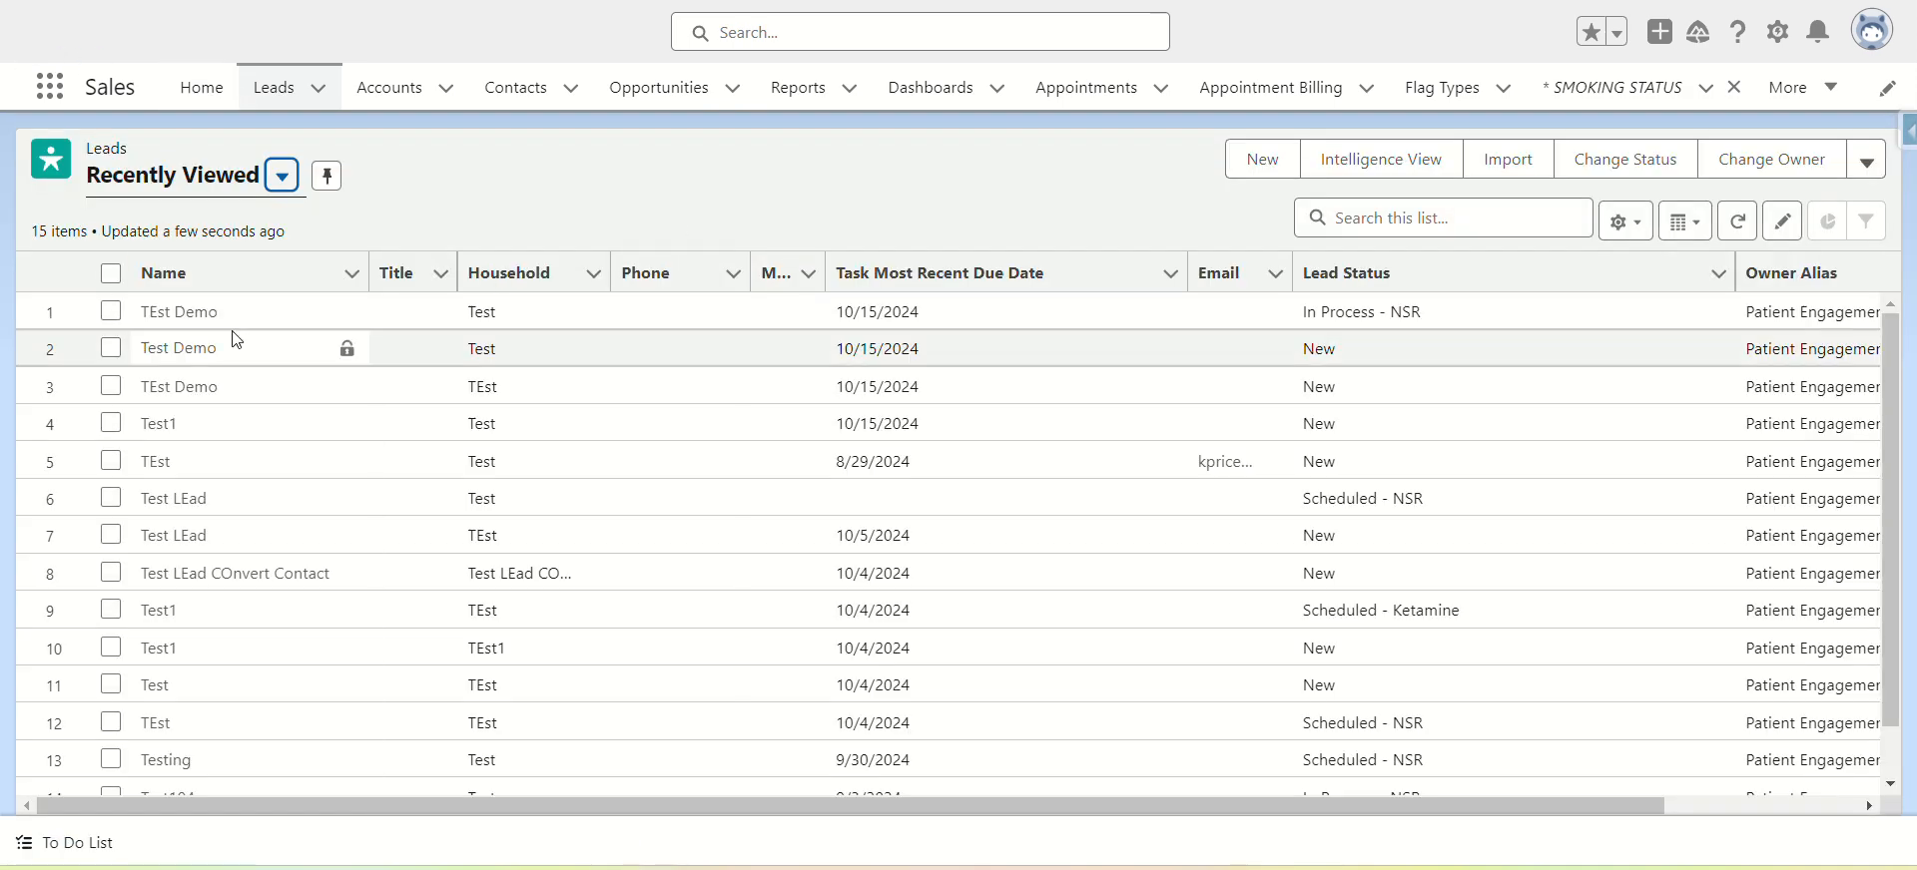
click(180, 311)
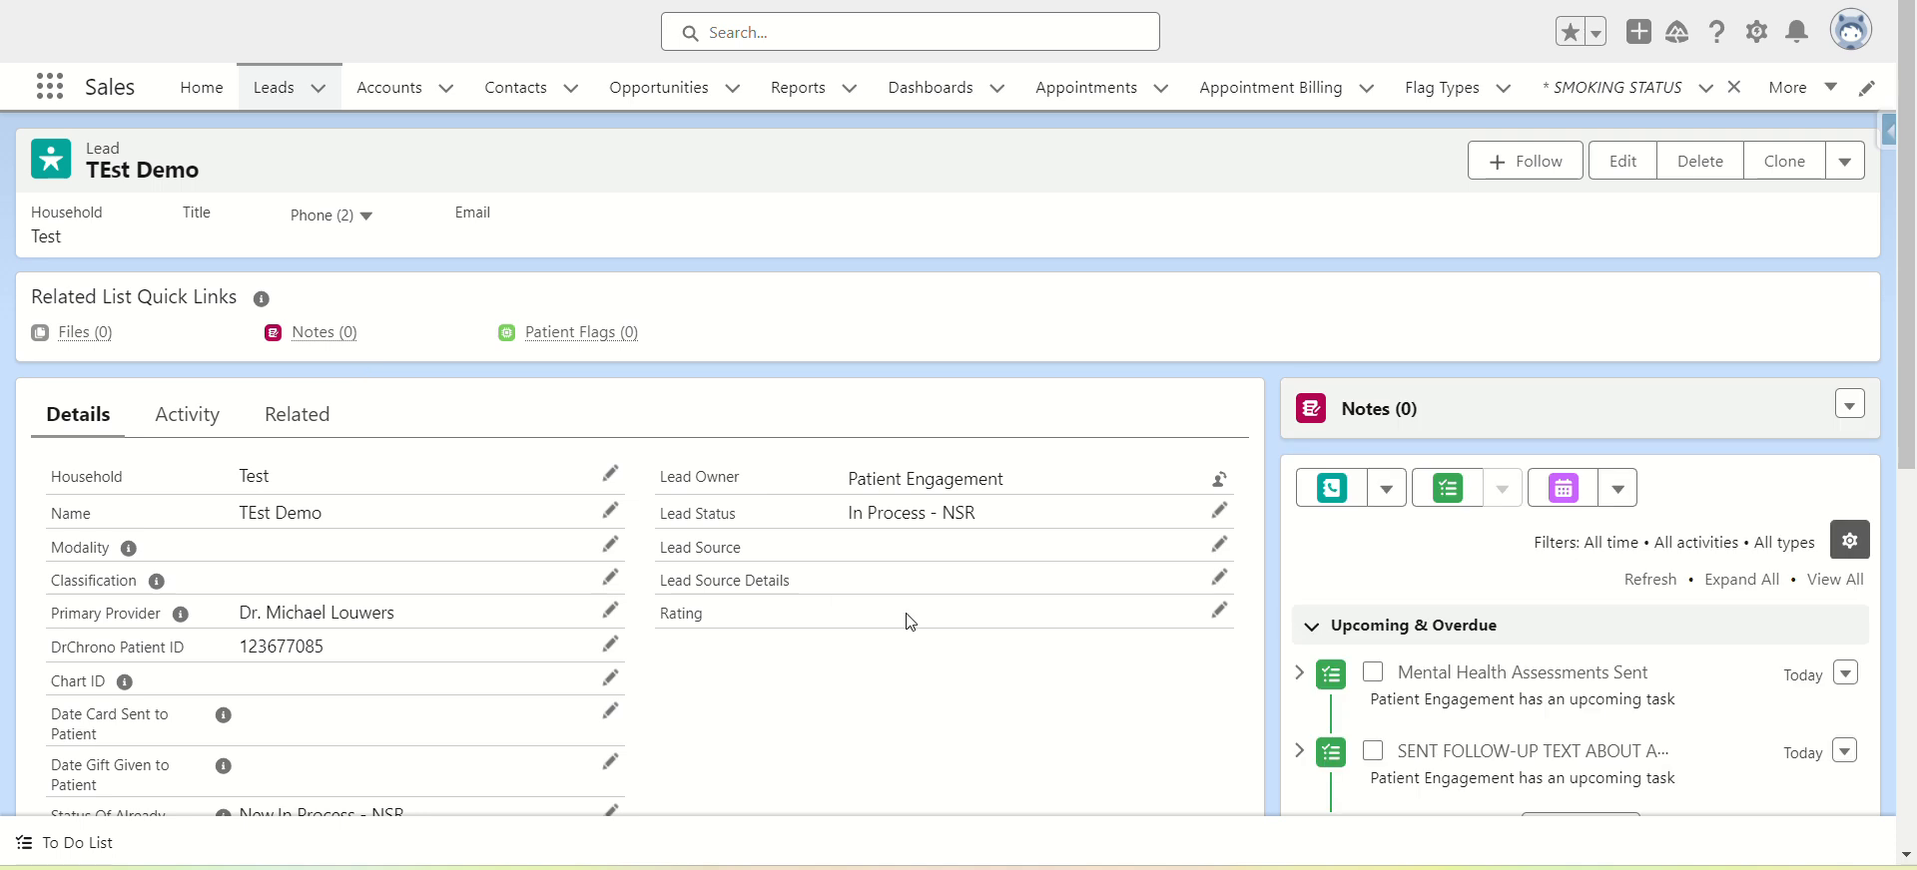
- Open the TEst Demo lead's details for editing and set its Lead Status to New
click(1218, 510)
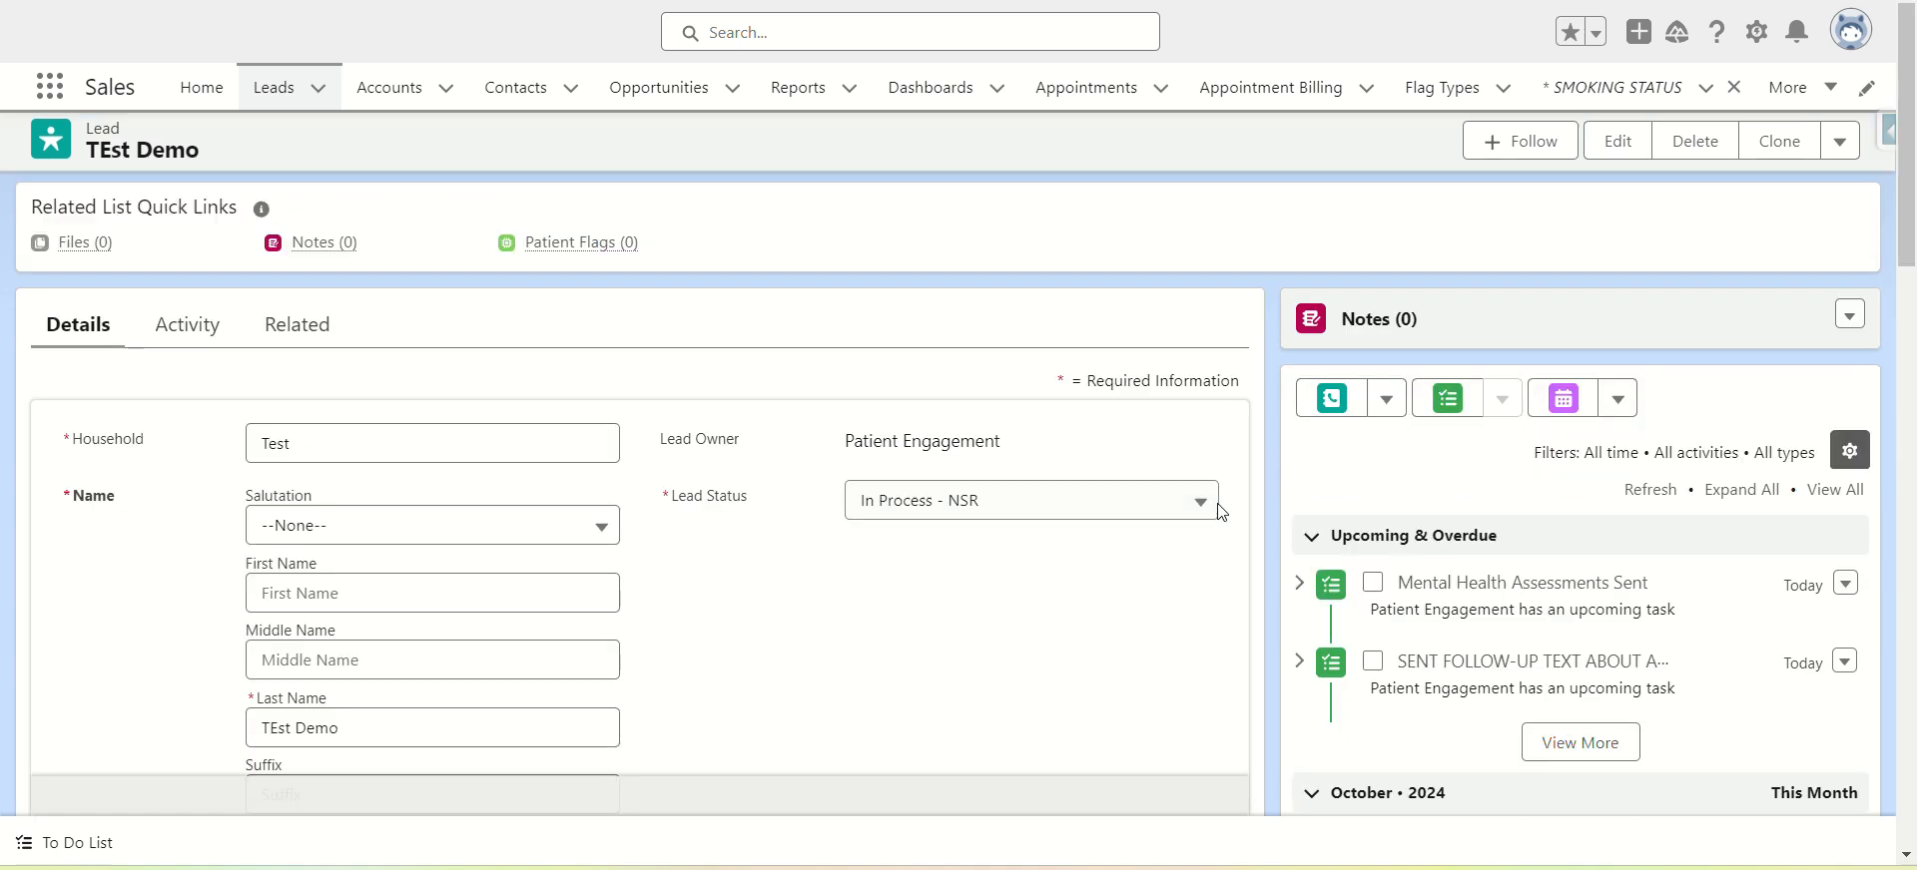
click(1123, 518)
click(1003, 258)
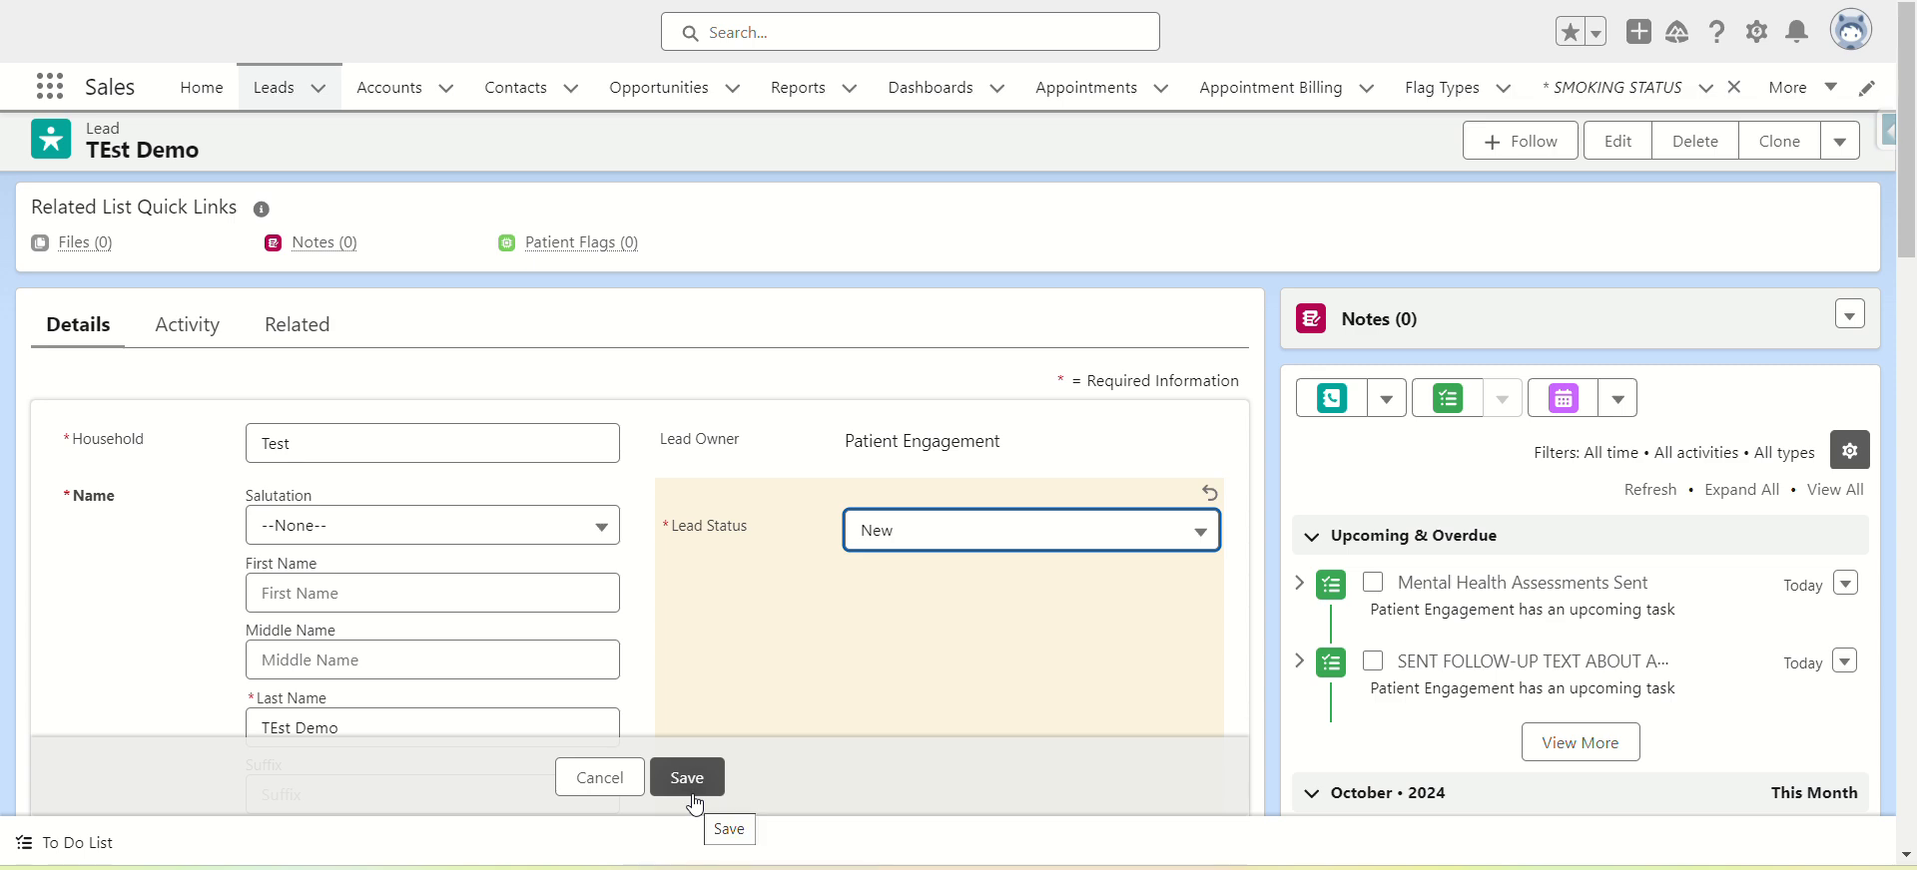
- Expand the lead's upcoming activities and review the open tasks through APPOINTMENT SCHEDULED before saving the status change
scroll(1565, 462, down, 3)
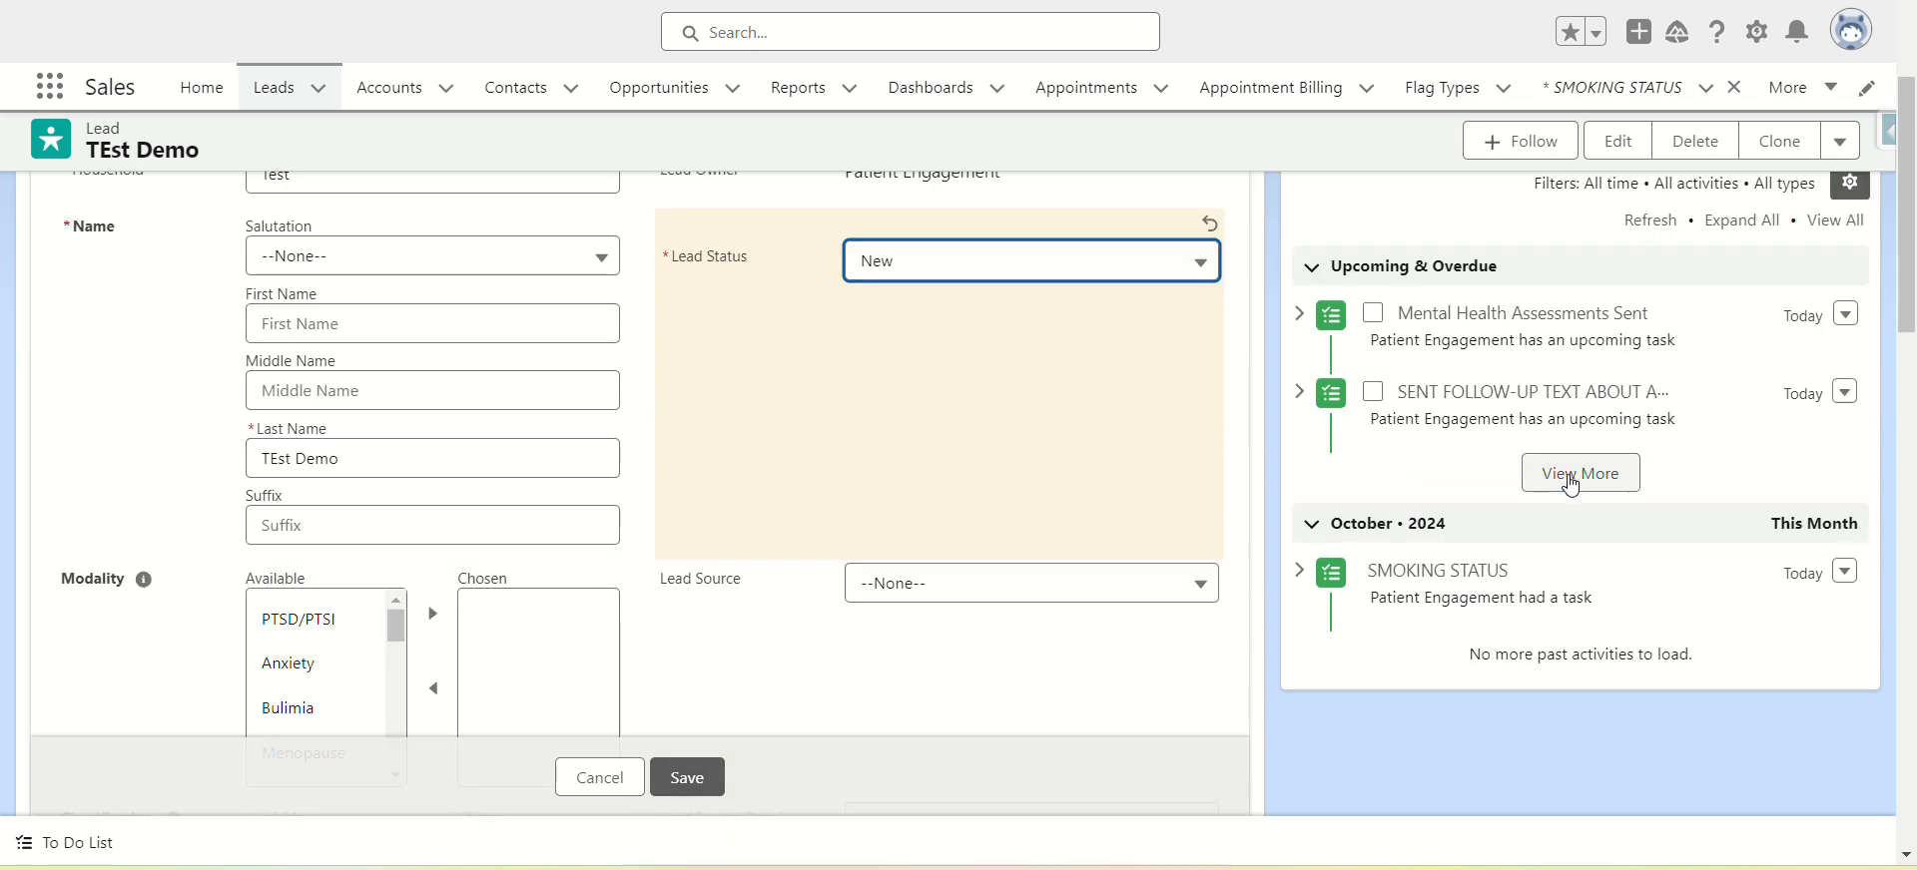
click(1570, 477)
scroll(1571, 477, down, 5)
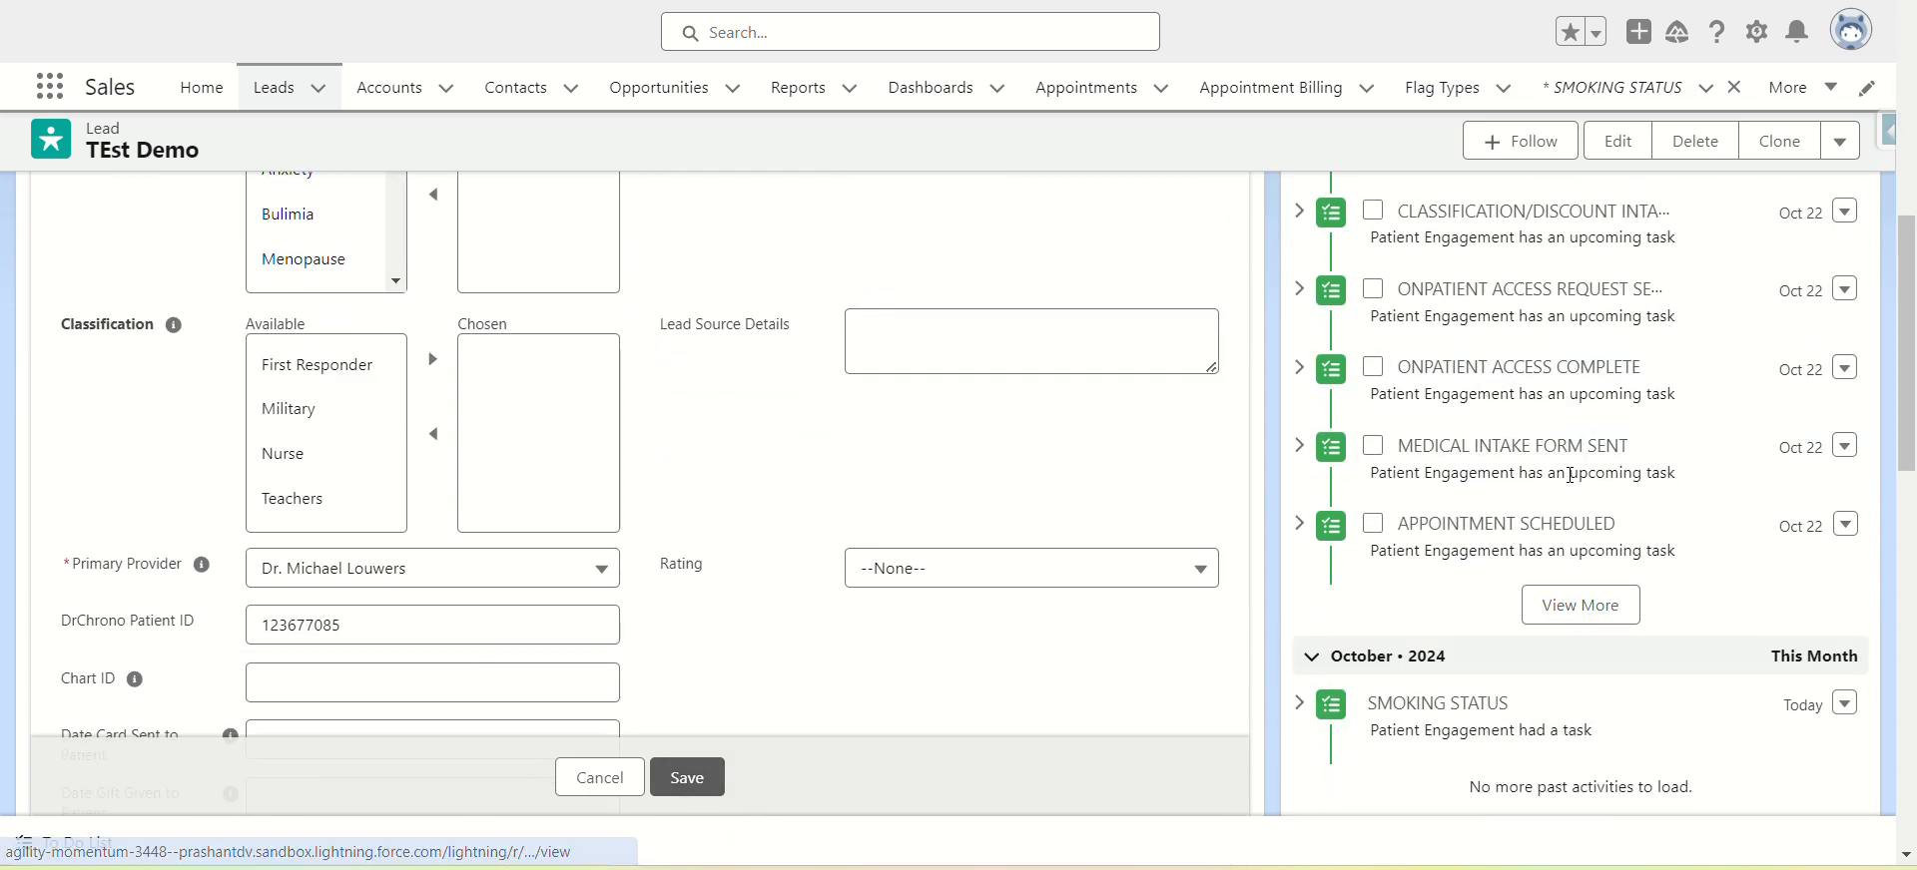
scroll(1570, 477, up, 1)
scroll(1570, 477, up, 1)
scroll(1570, 477, up, 1)
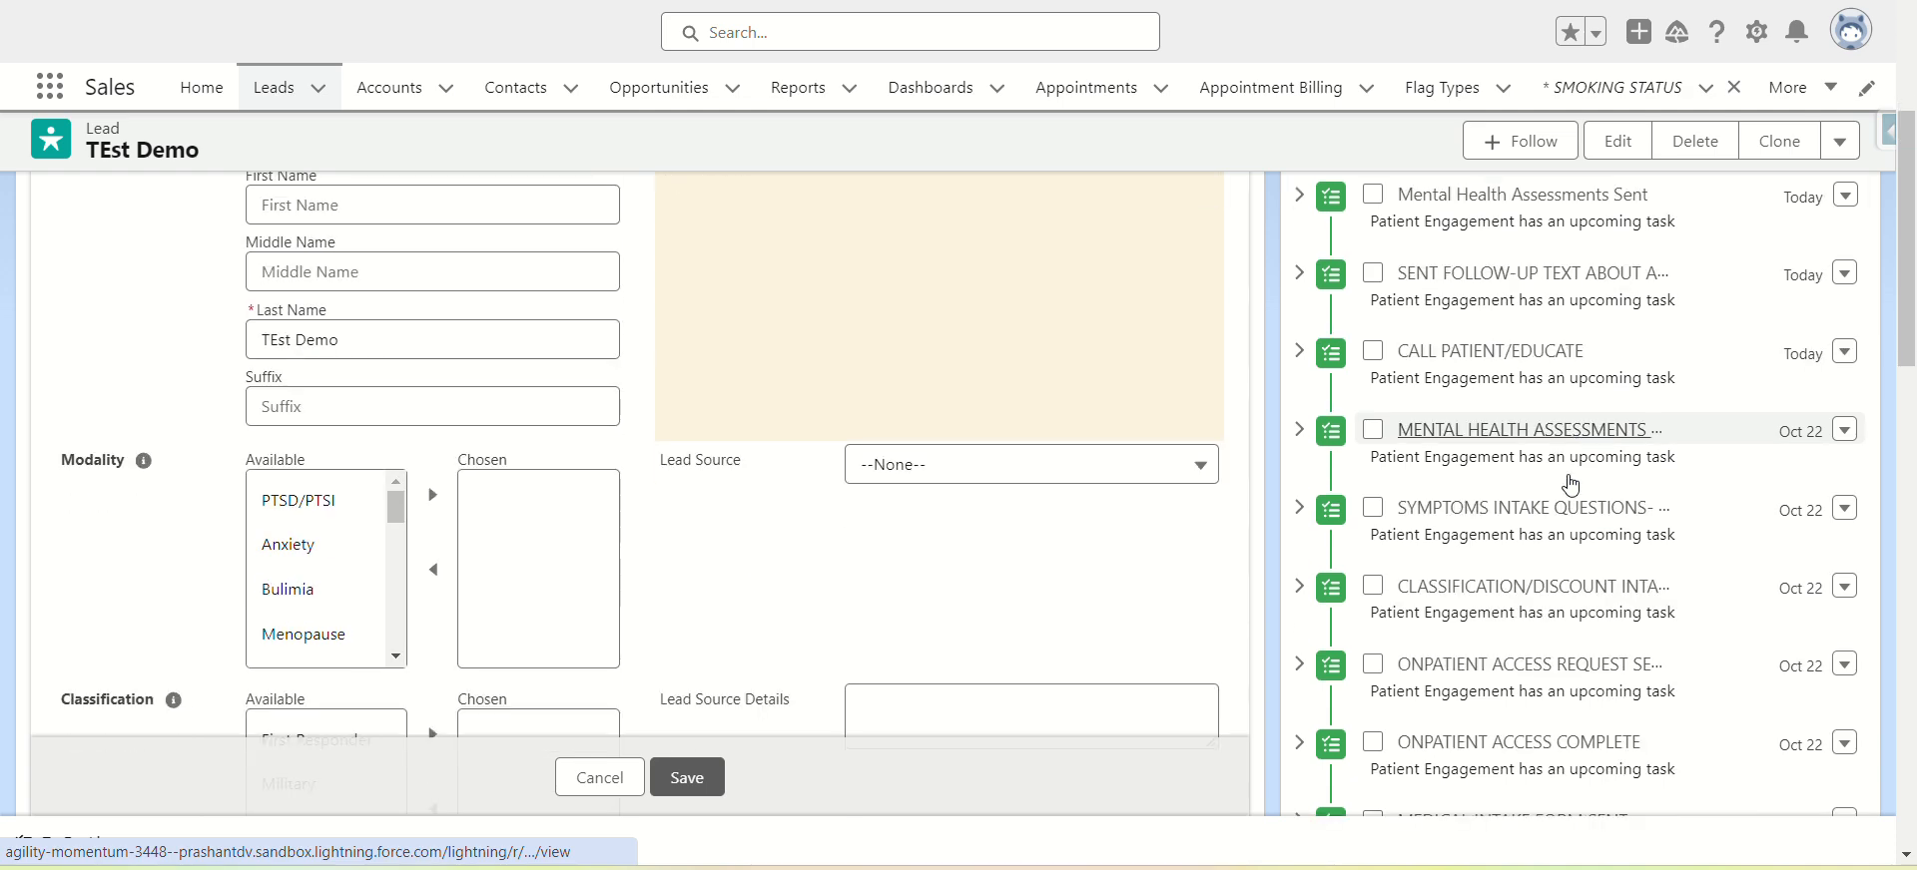
scroll(1570, 476, down, 3)
scroll(1570, 477, down, 1)
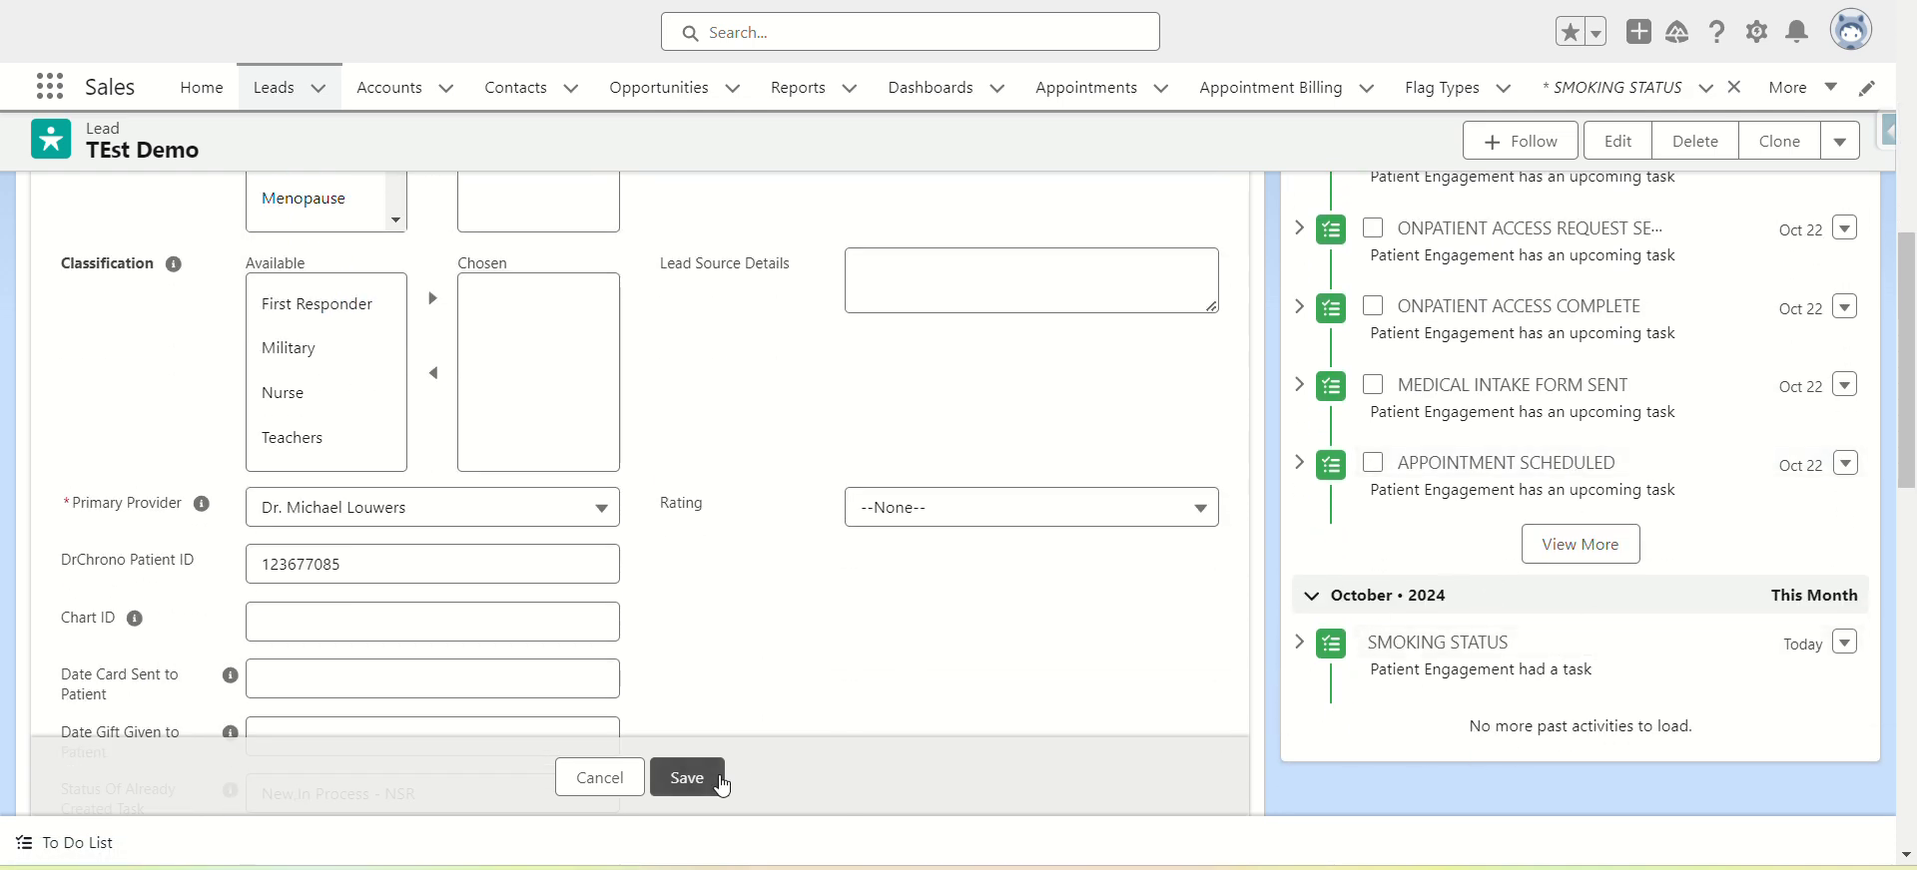
- Save the lead and expand its upcoming activities to check which tasks remain under the New status
click(687, 777)
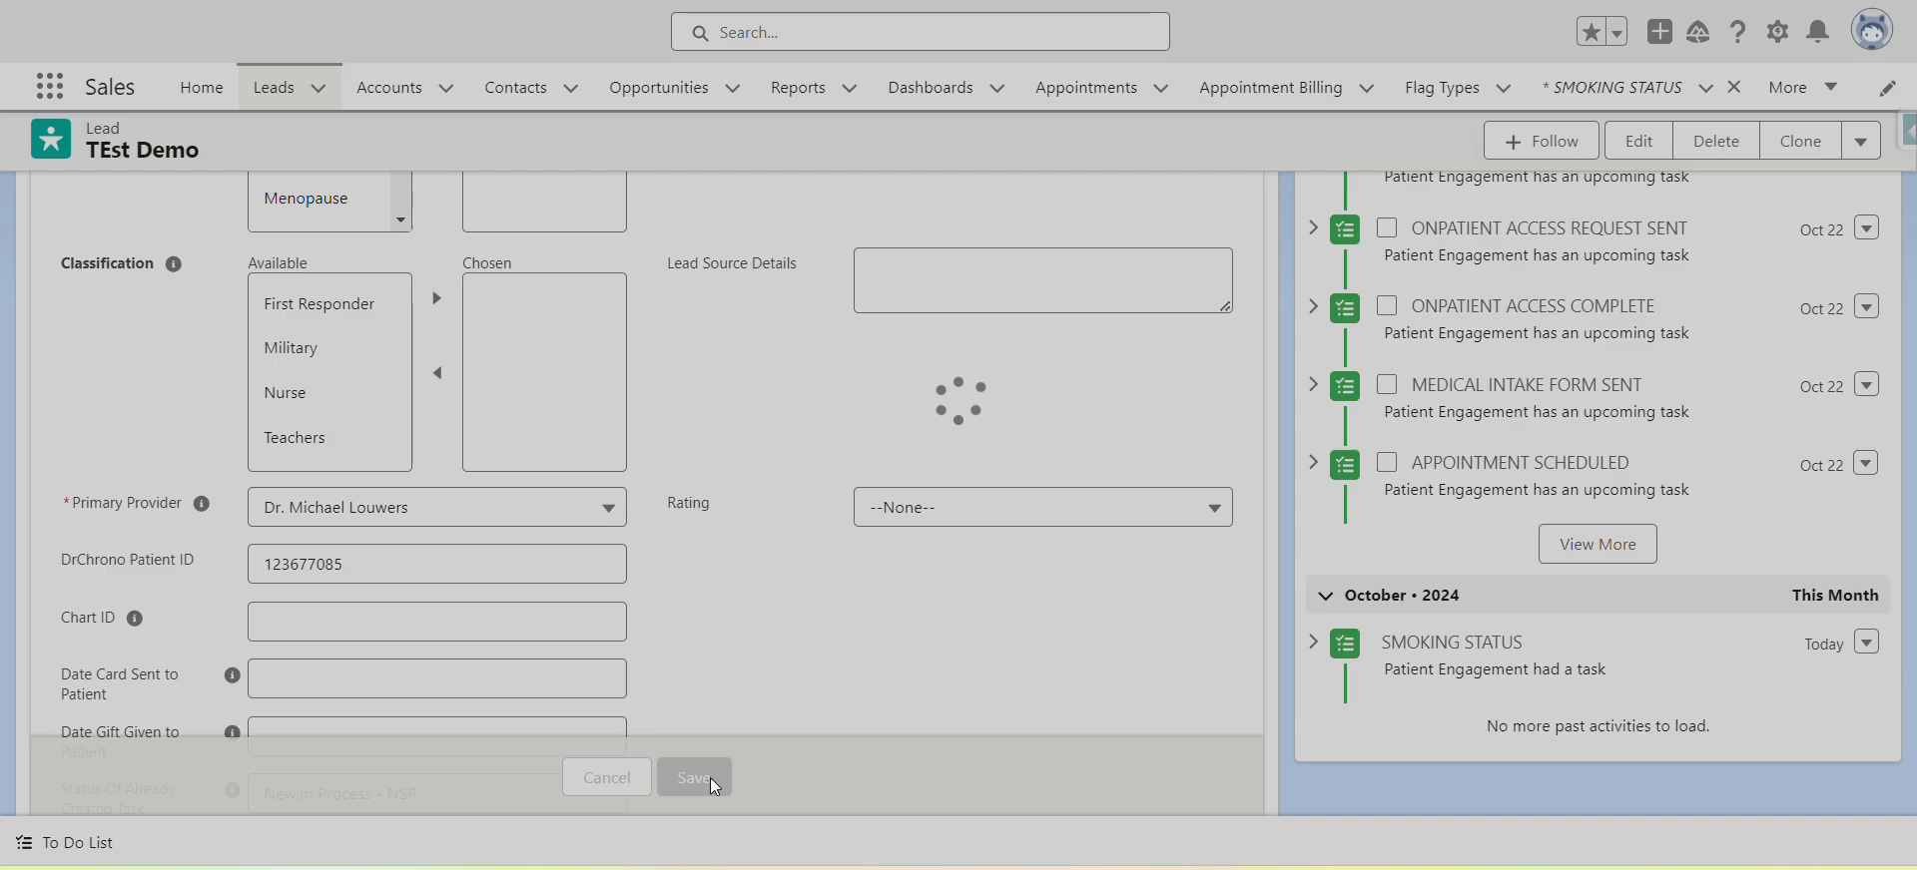
scroll(1570, 629, down, 3)
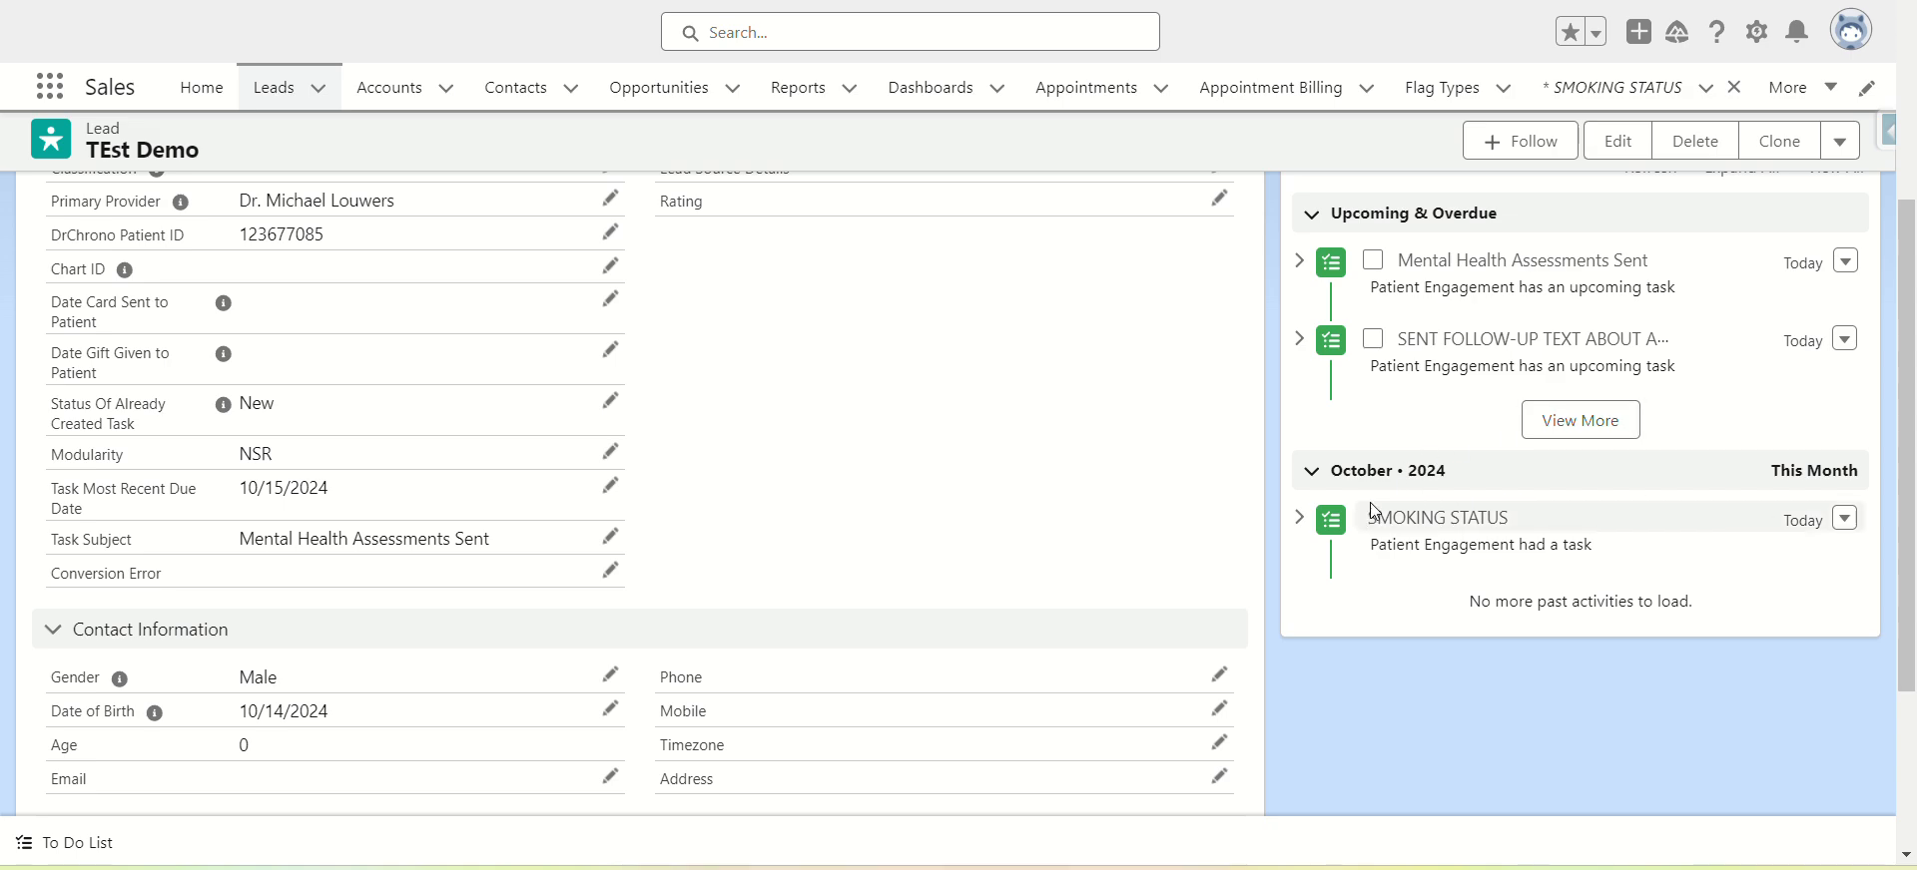
click(1591, 416)
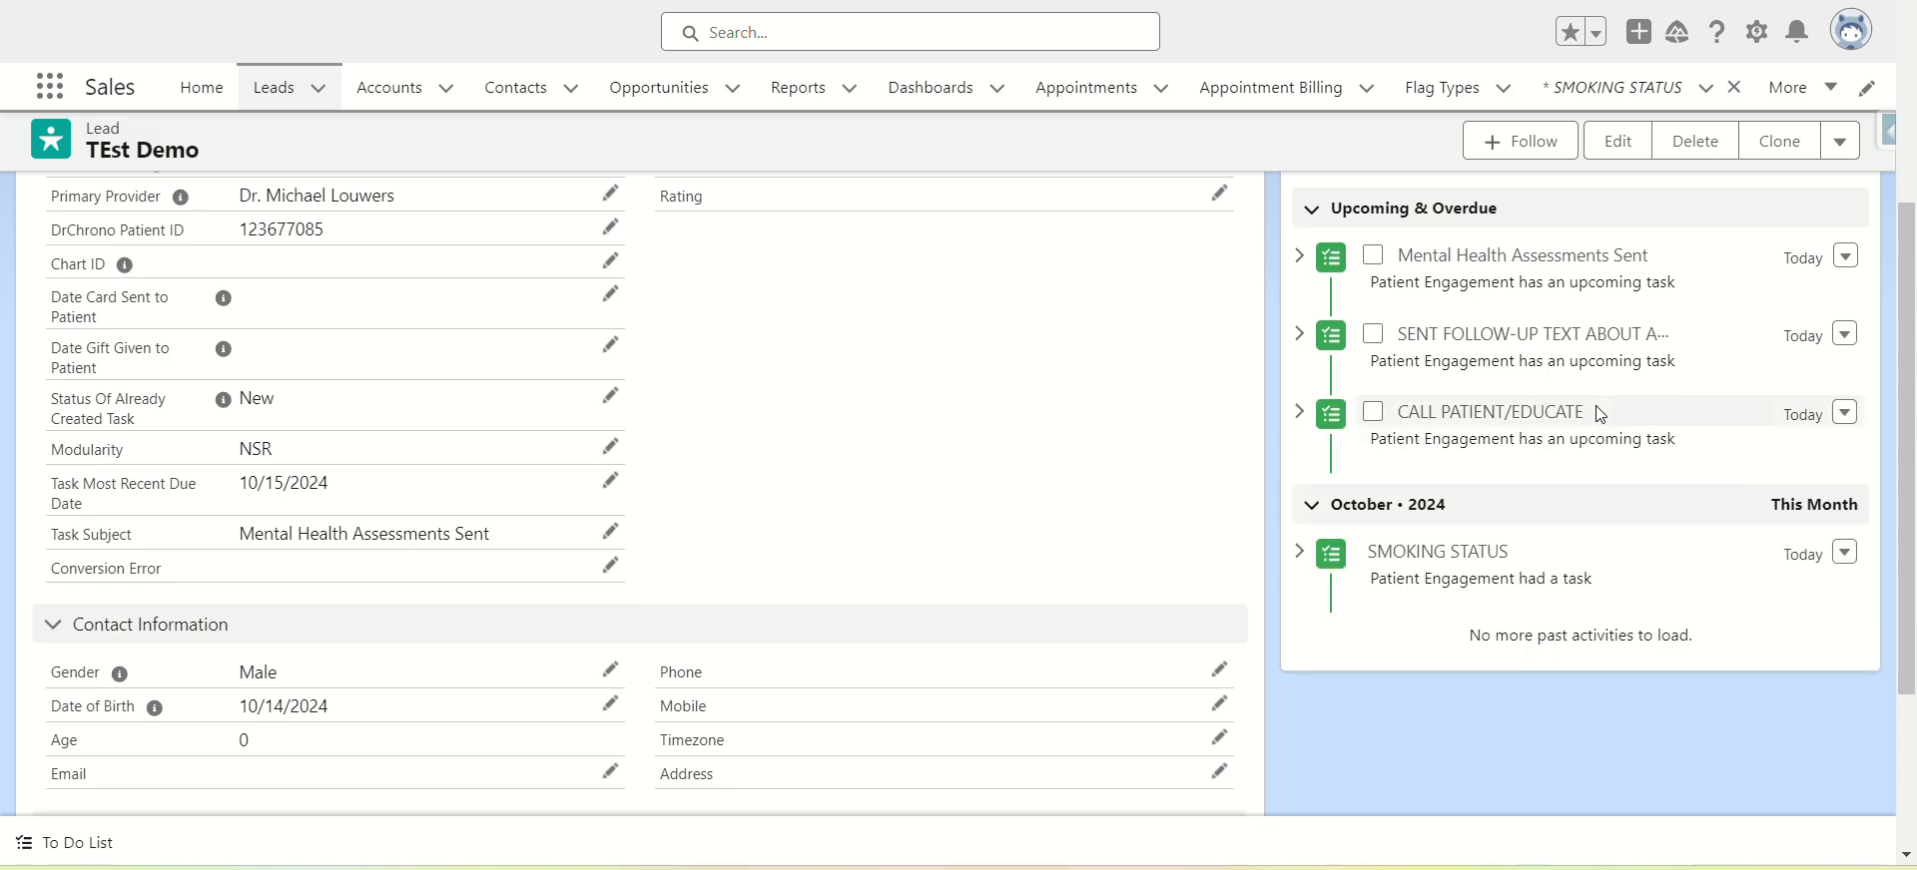
scroll(1601, 413, up, 1)
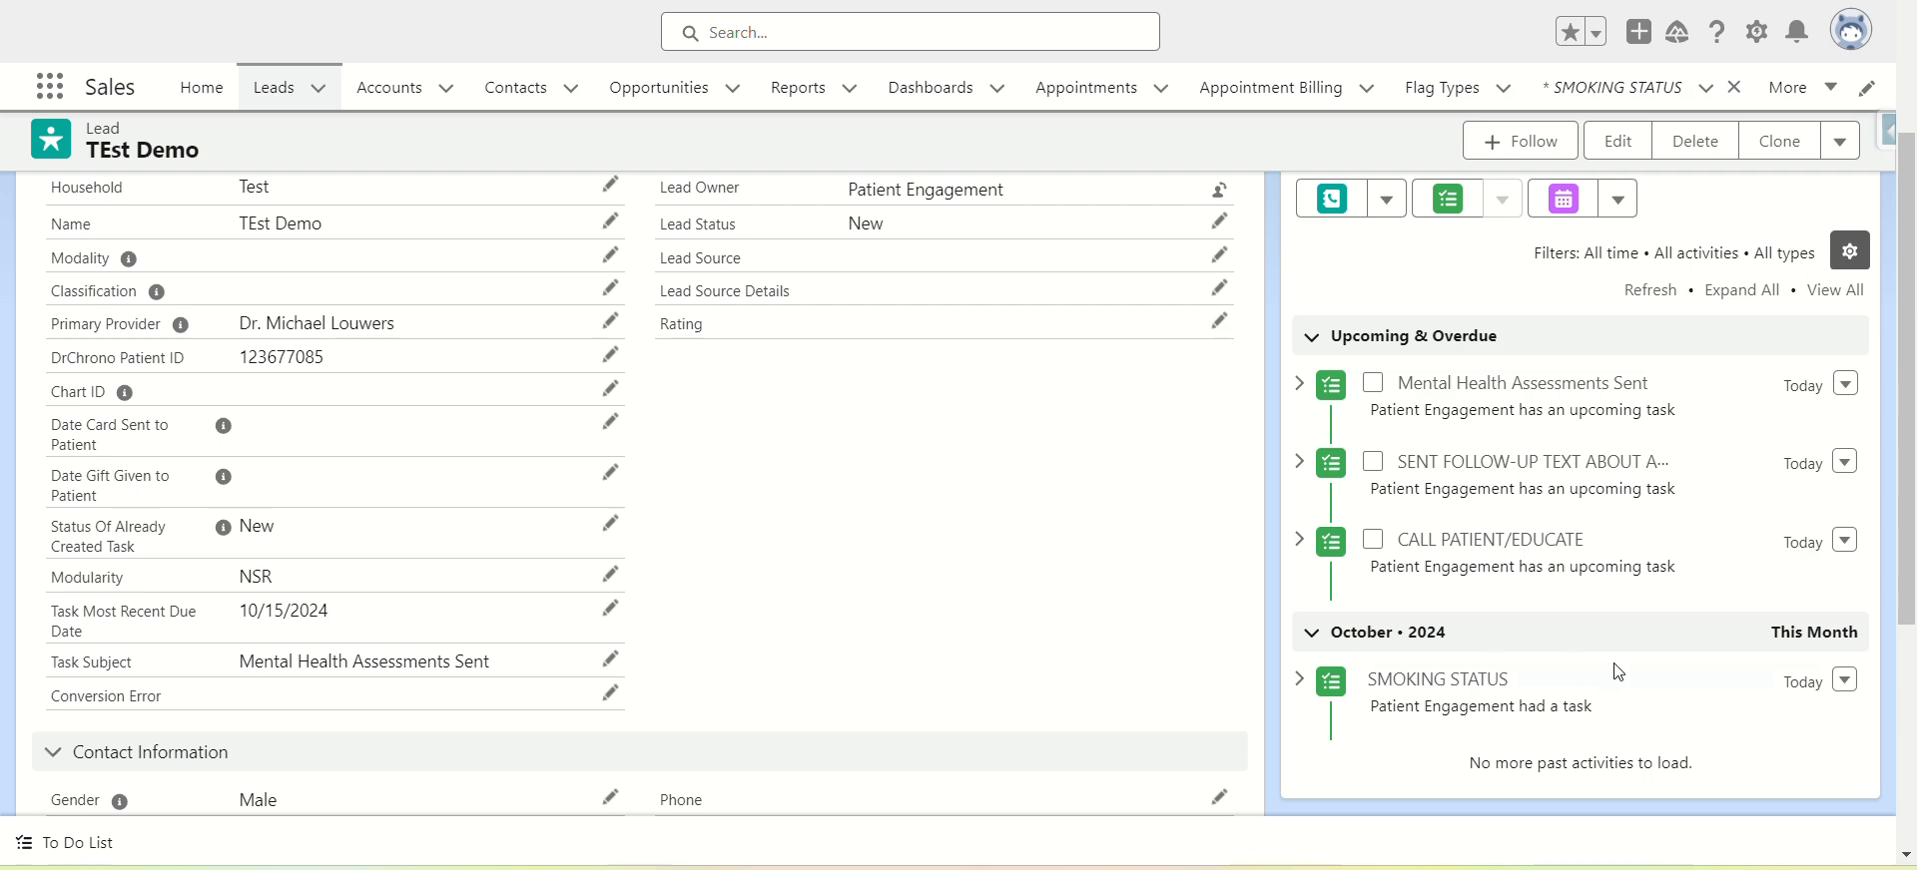
scroll(1508, 440, up, 1)
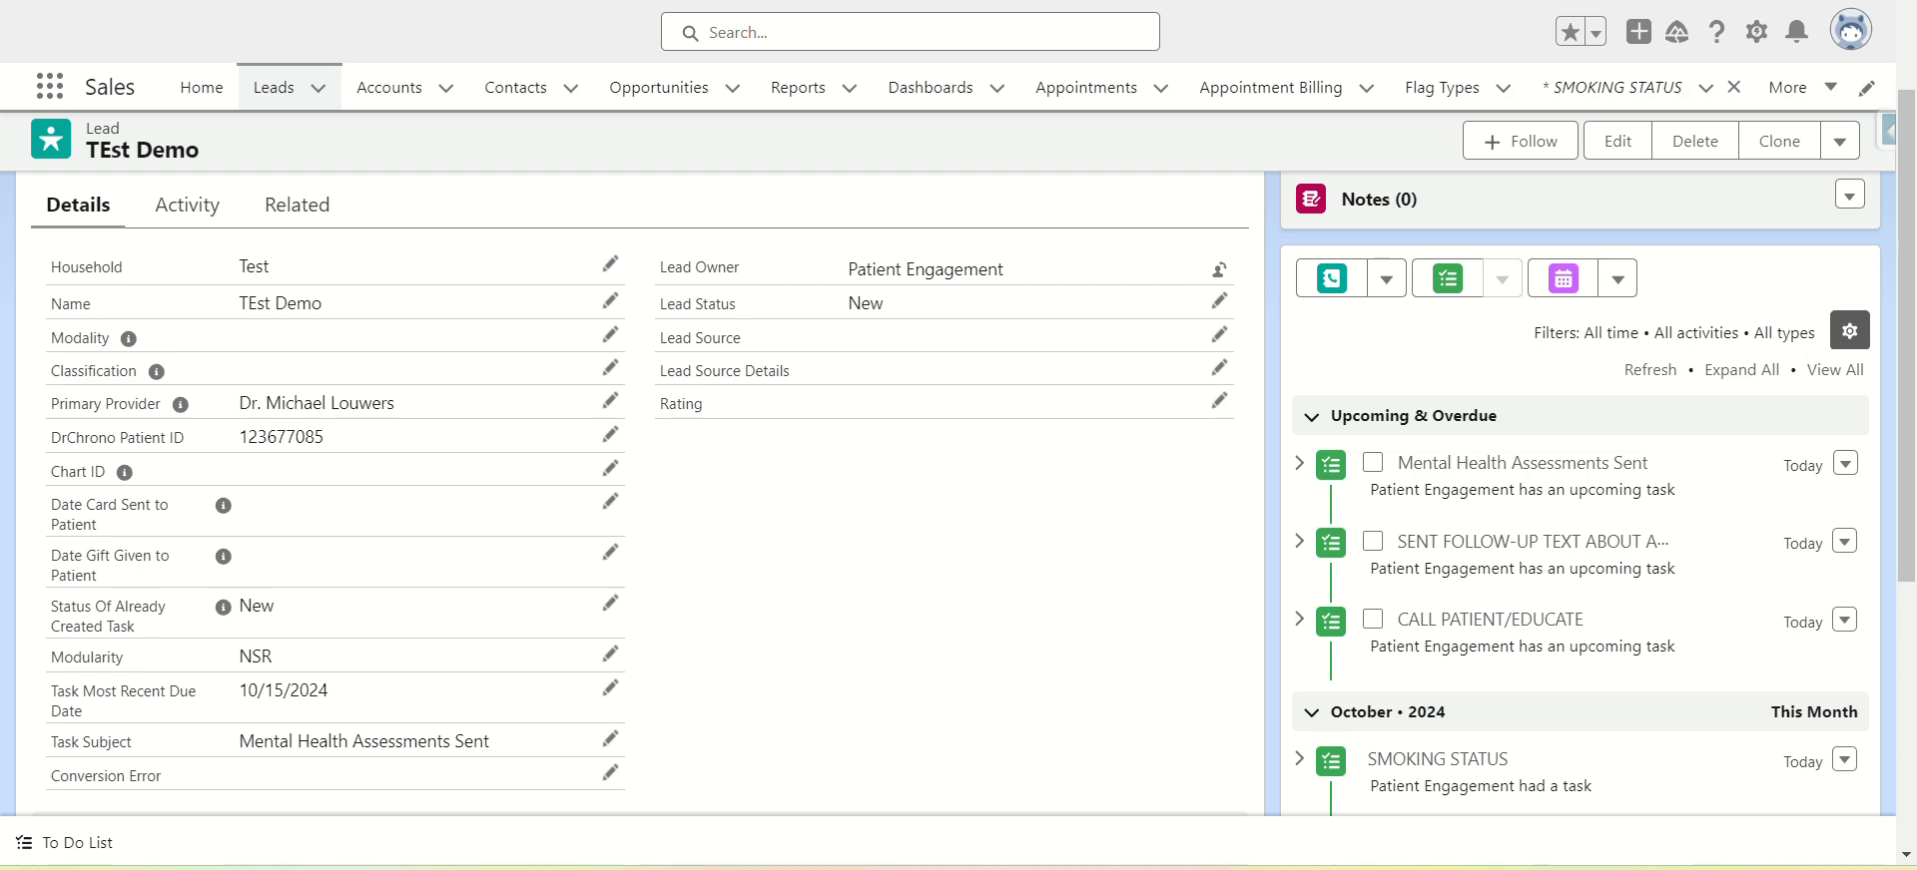
scroll(1095, 550, up, 3)
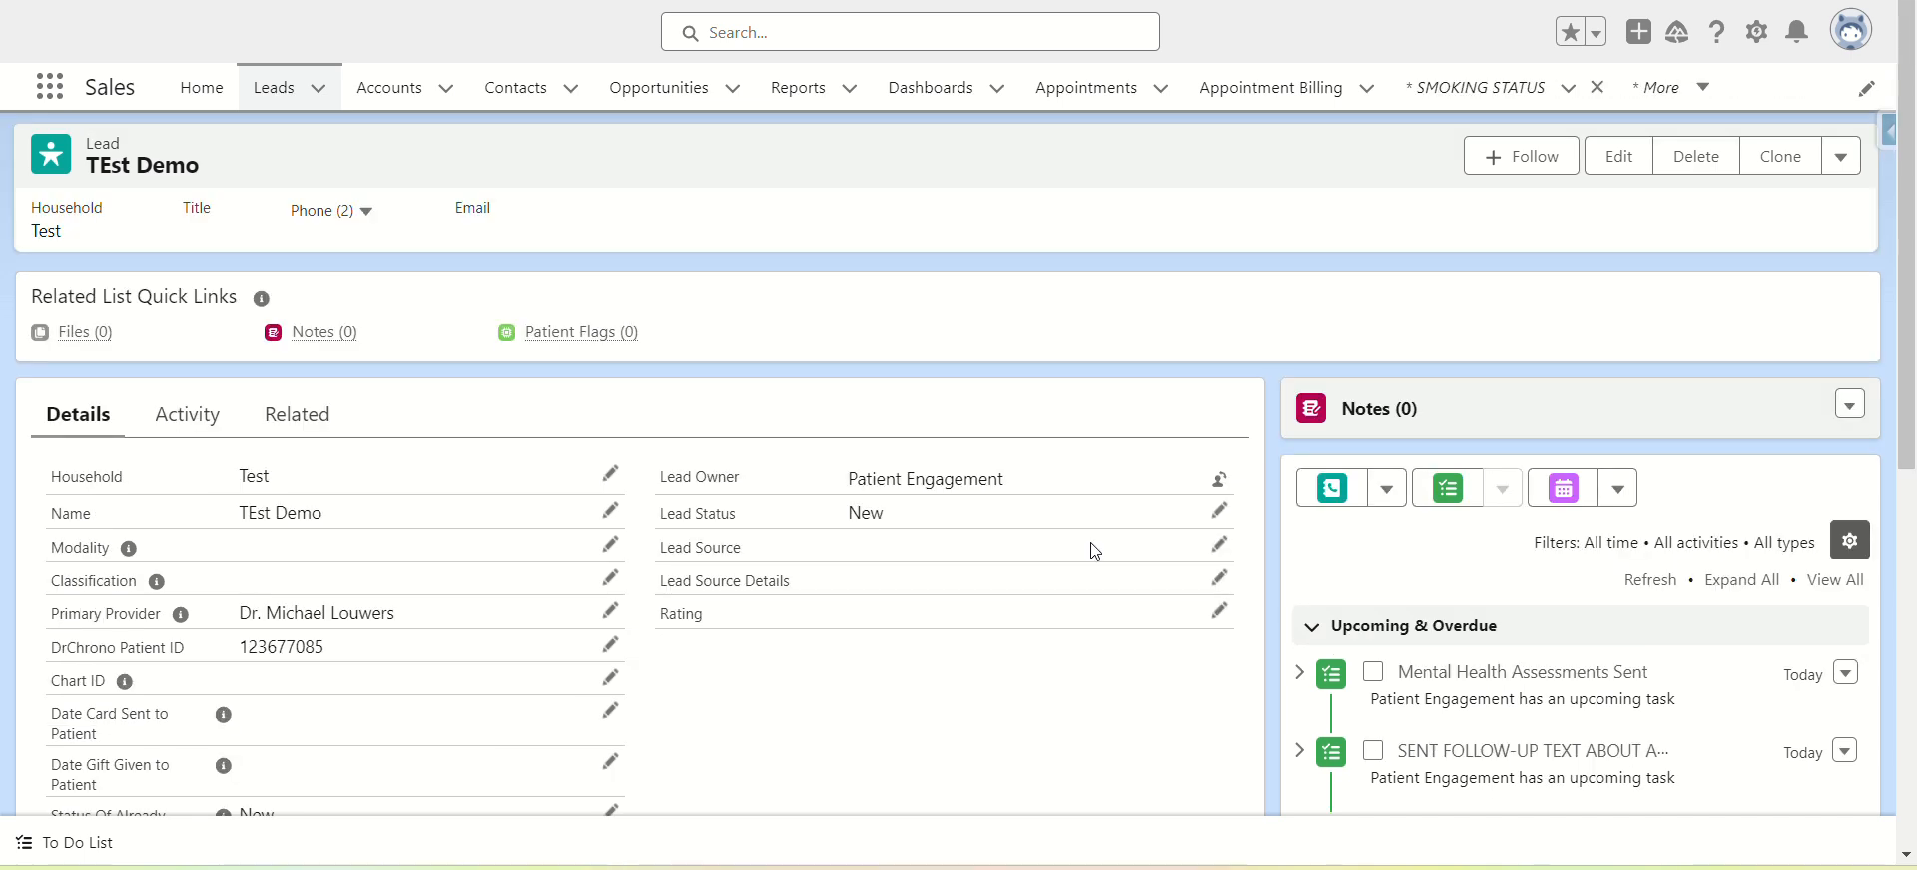
scroll(1330, 579, down, 2)
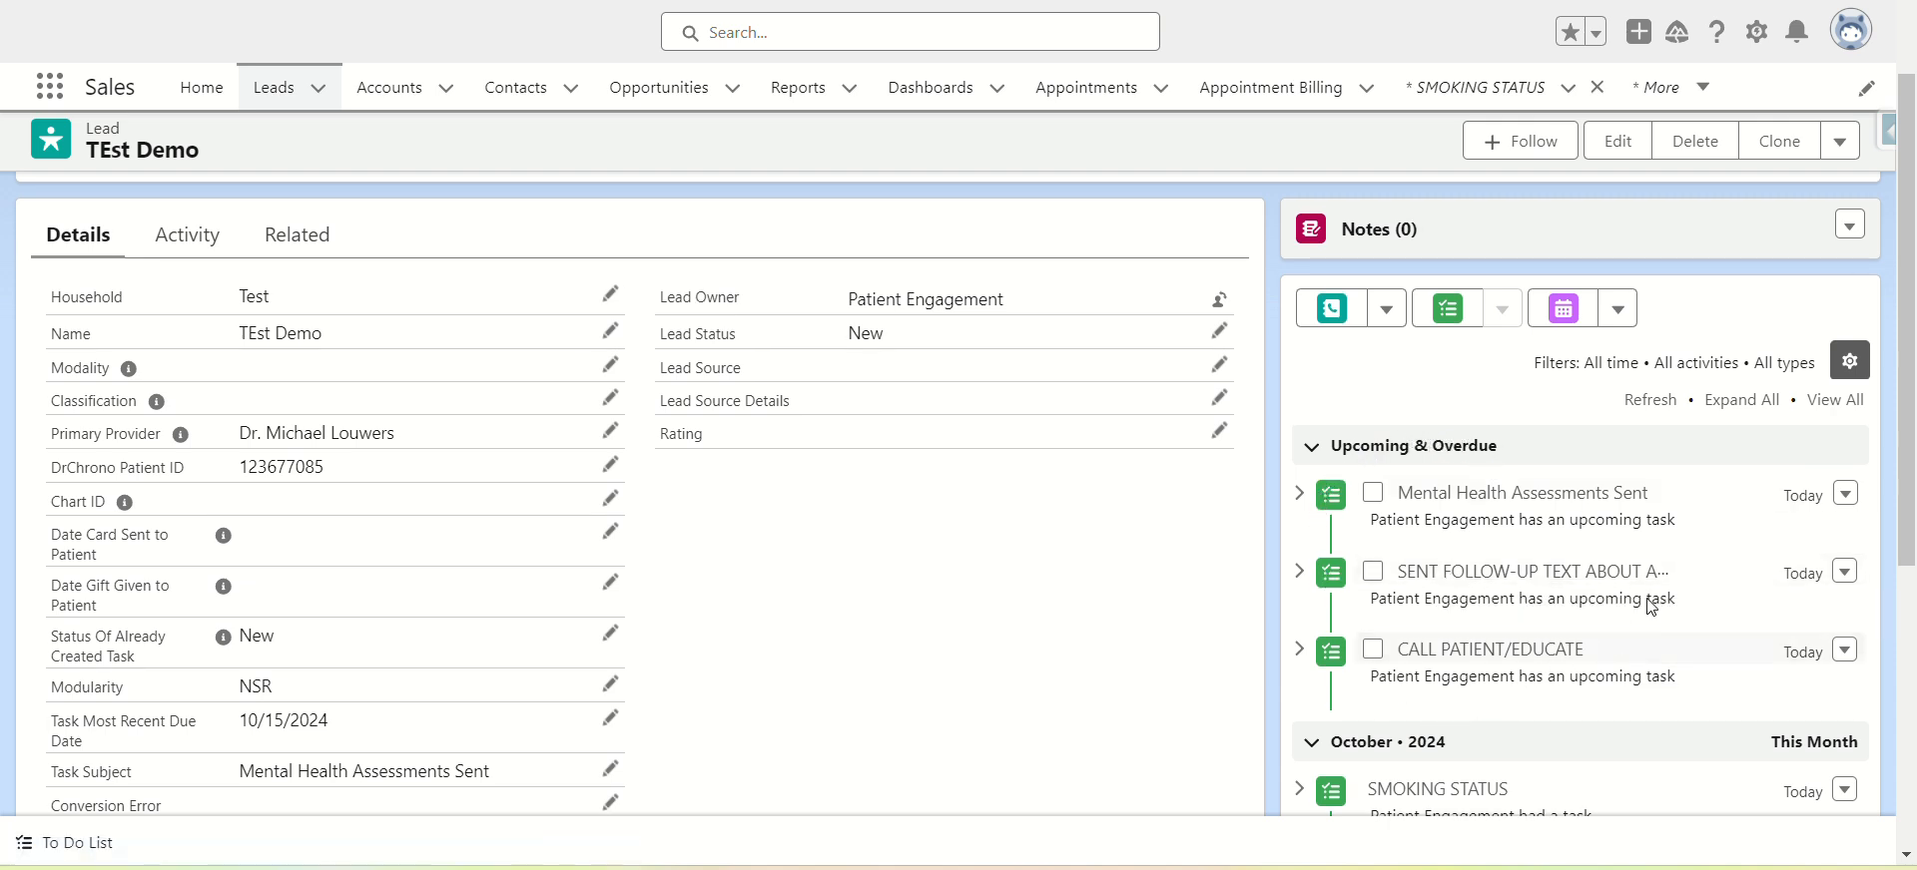
- Open the Mental Health Assessments Sent task, check its due date, and return to the lead
click(1492, 494)
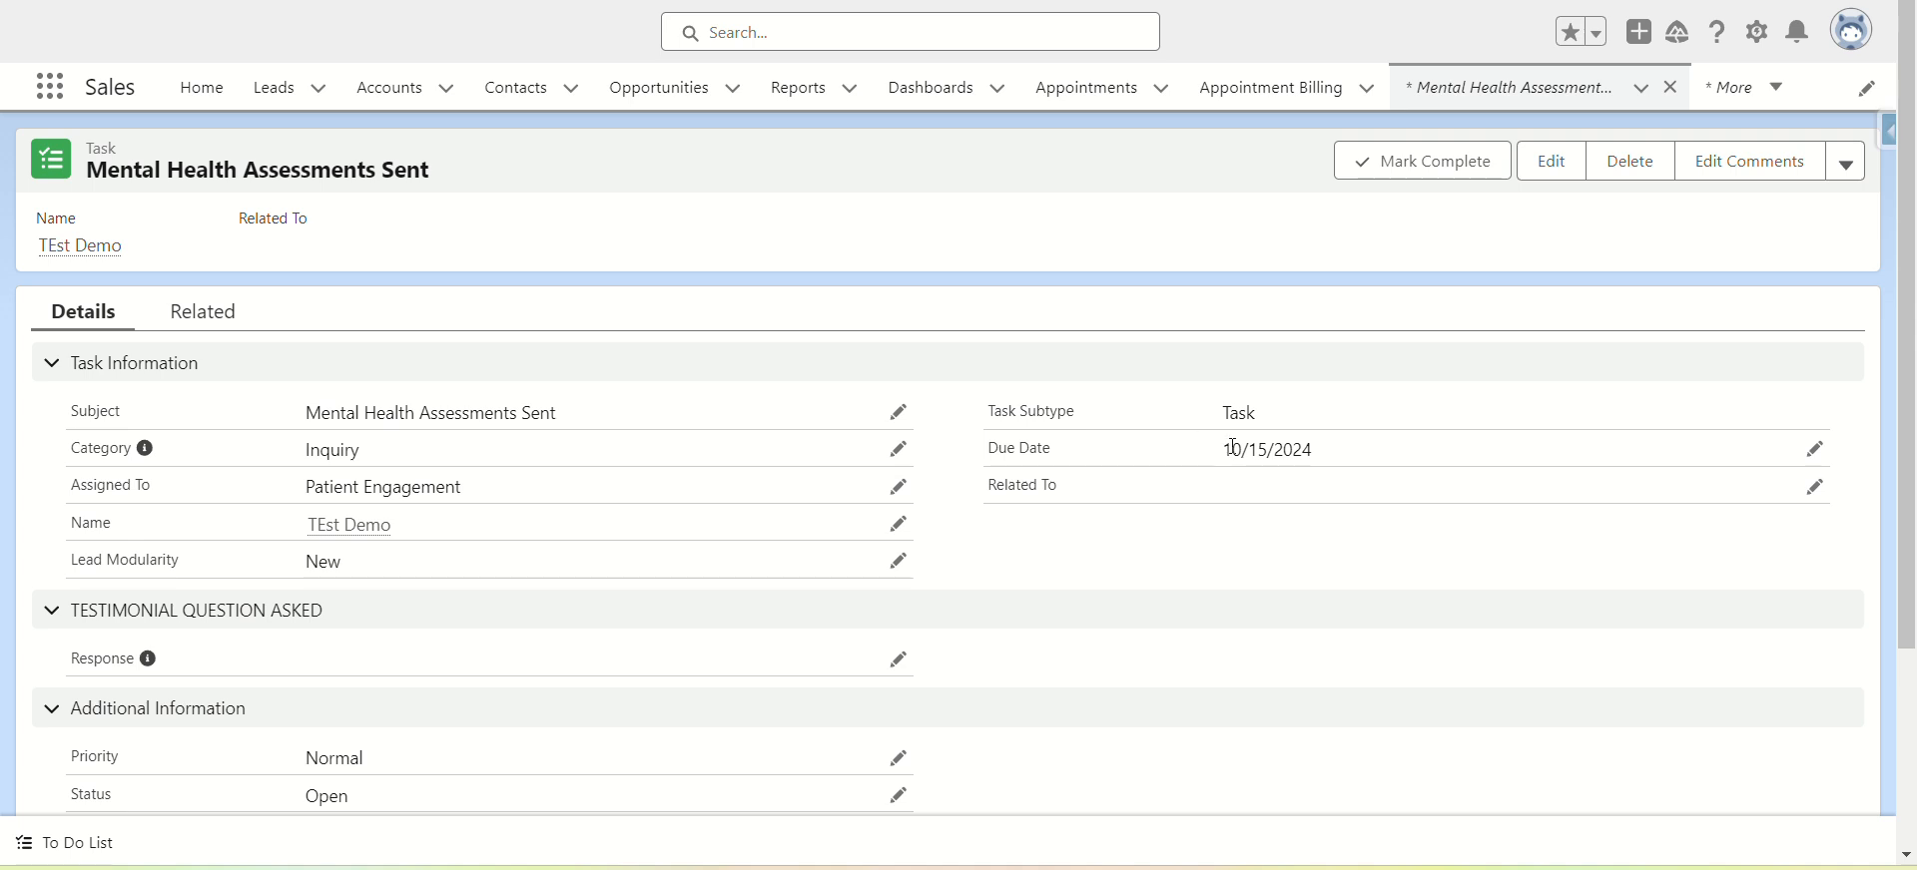
drag(1236, 447, 1335, 456)
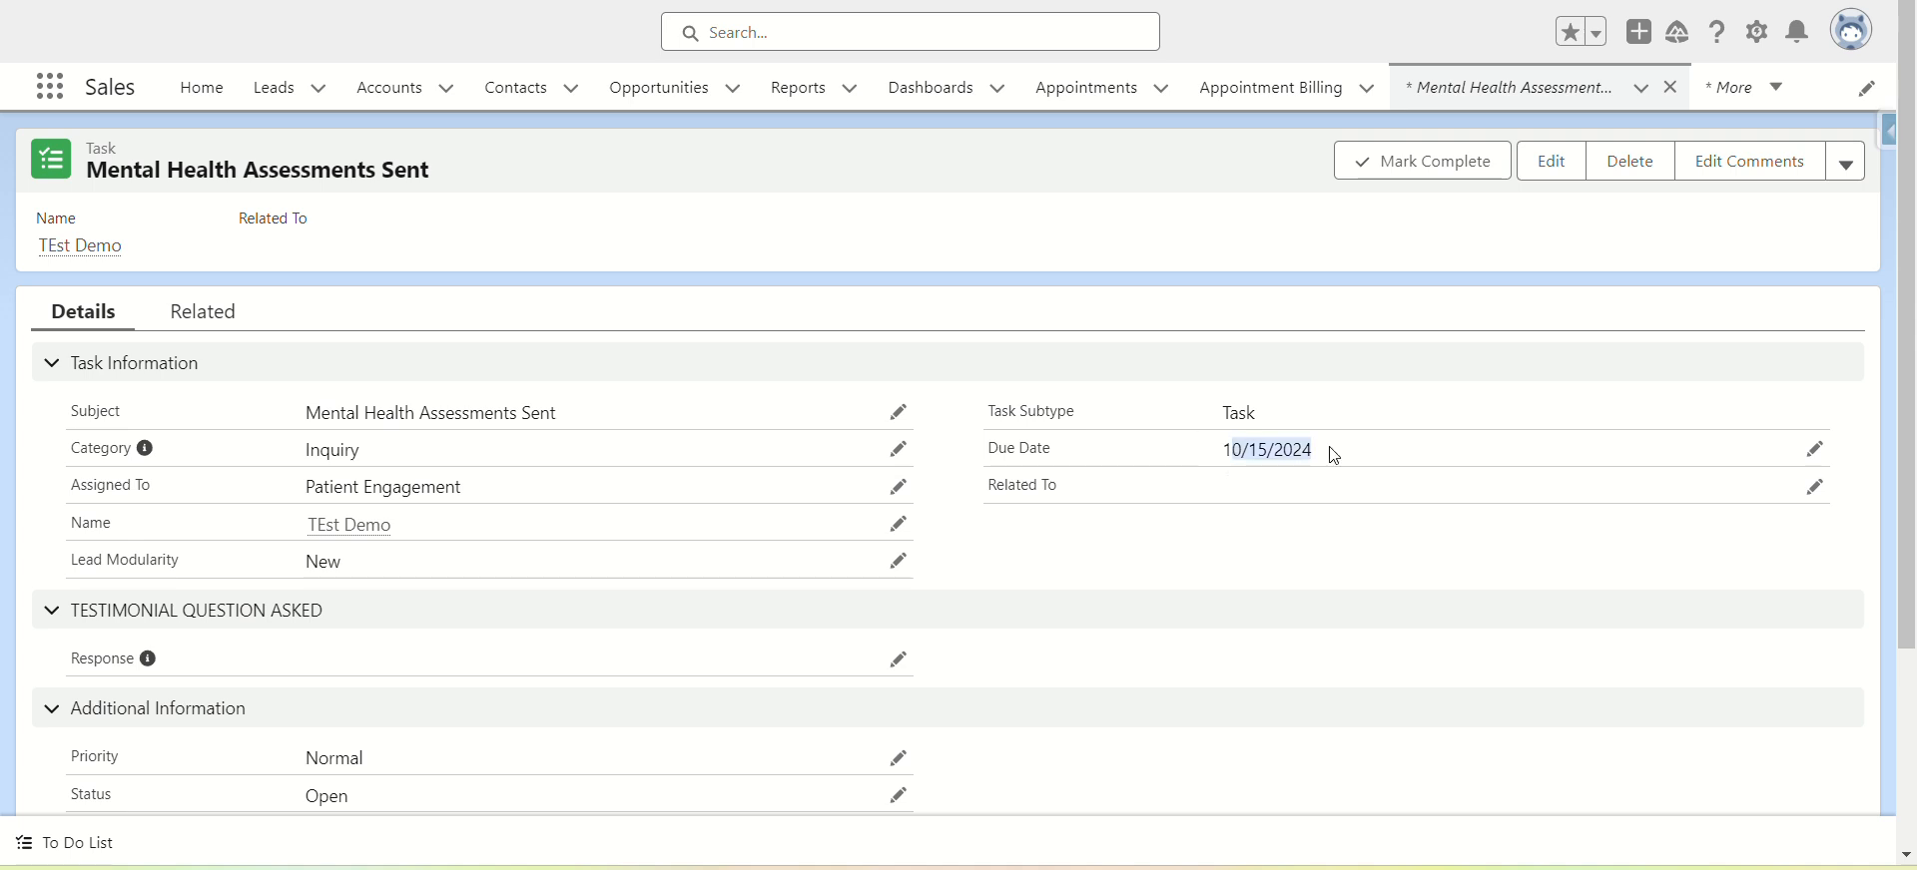
click(1335, 456)
scroll(1219, 459, left, 5)
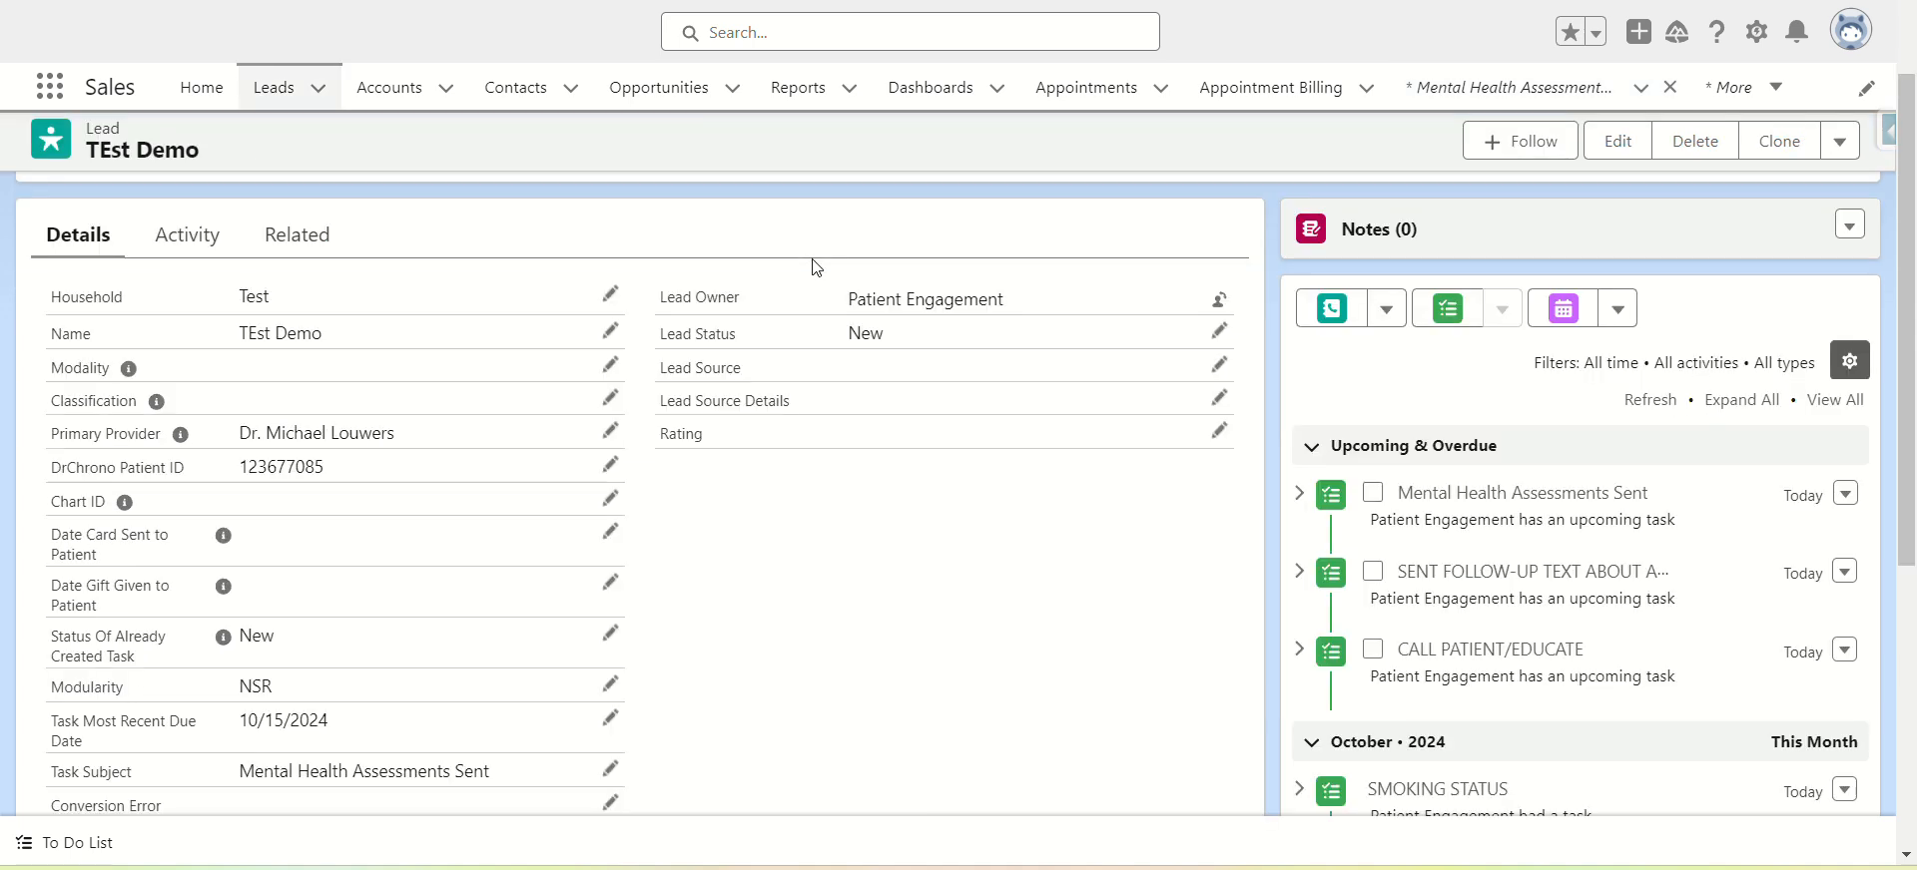
- Open the lead's details for editing and view the available Lead Status options without changing the value
click(1218, 338)
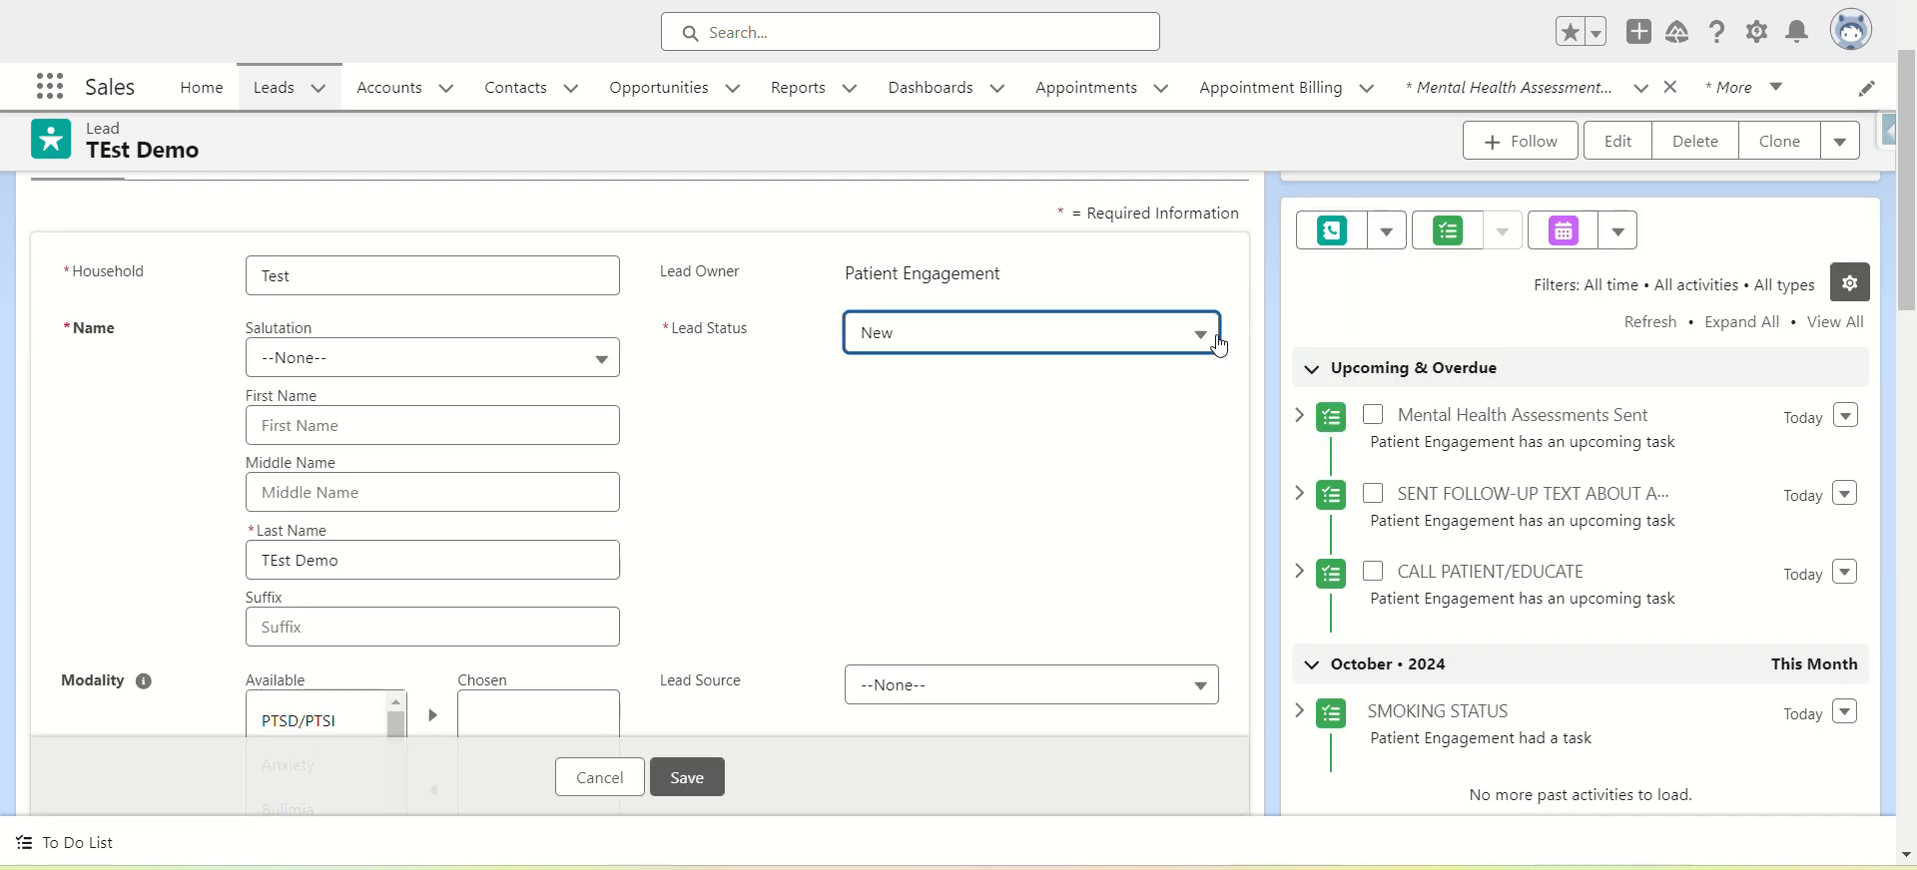
click(1154, 349)
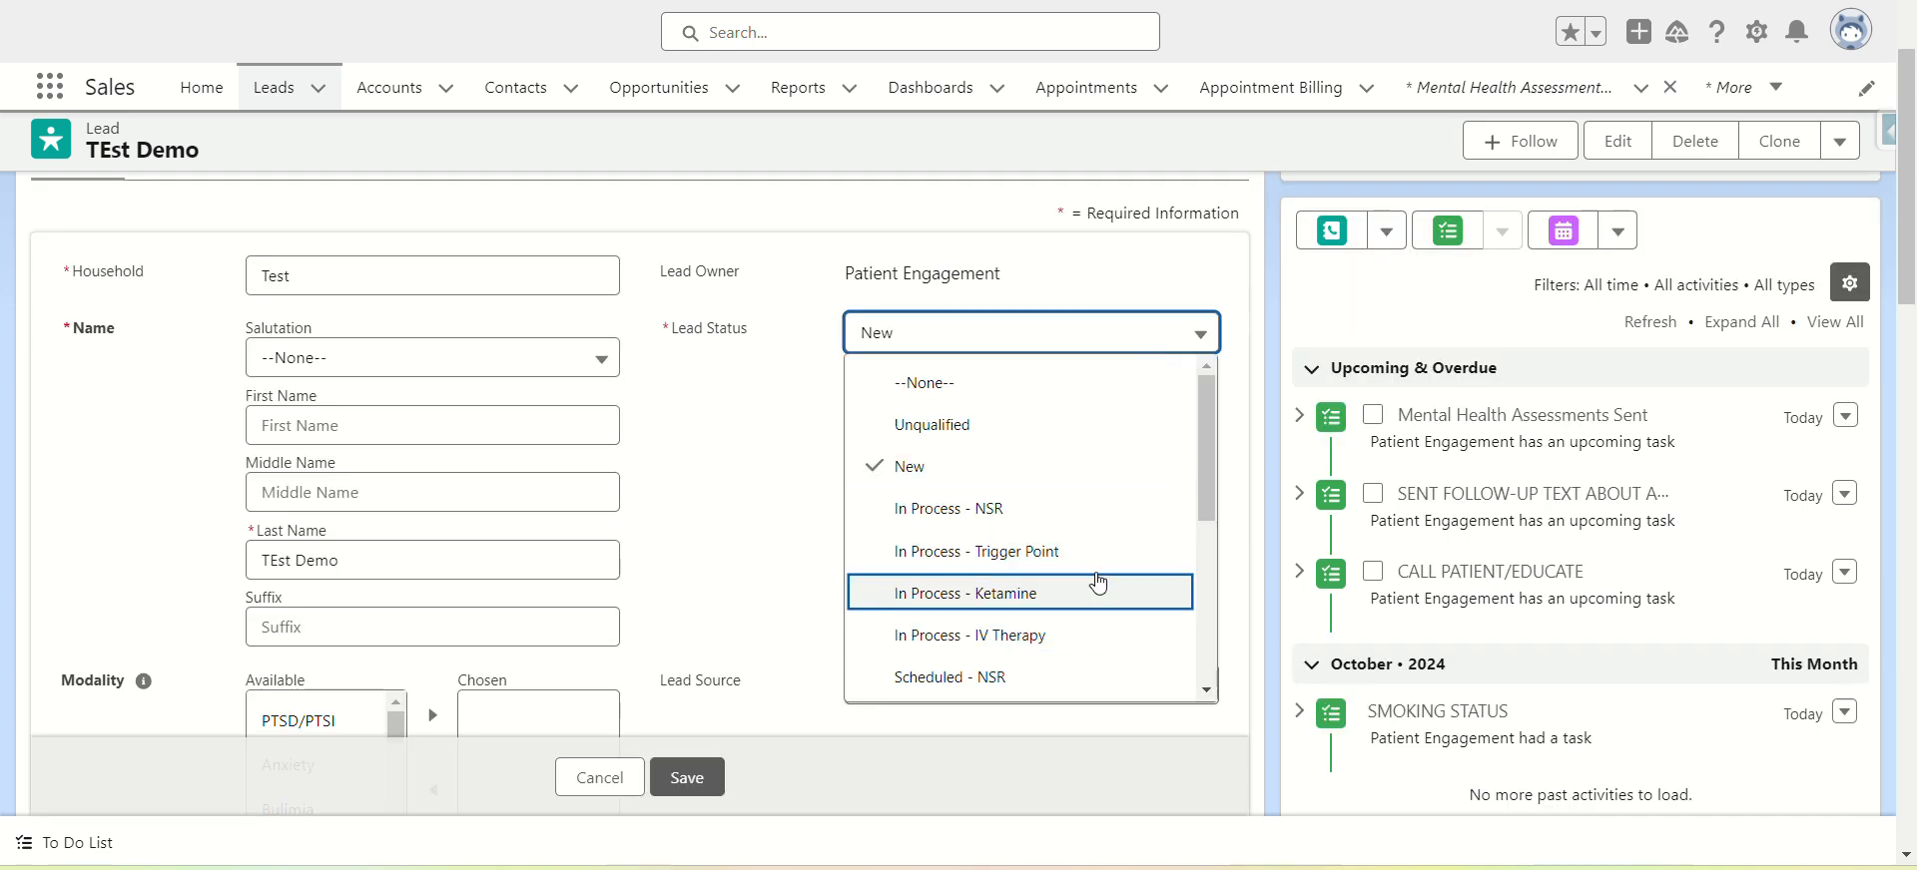
click(824, 533)
- Open the completed SMOKING STATUS task from the activity timeline, check its due date, and return to the lead
scroll(1531, 677, down, 1)
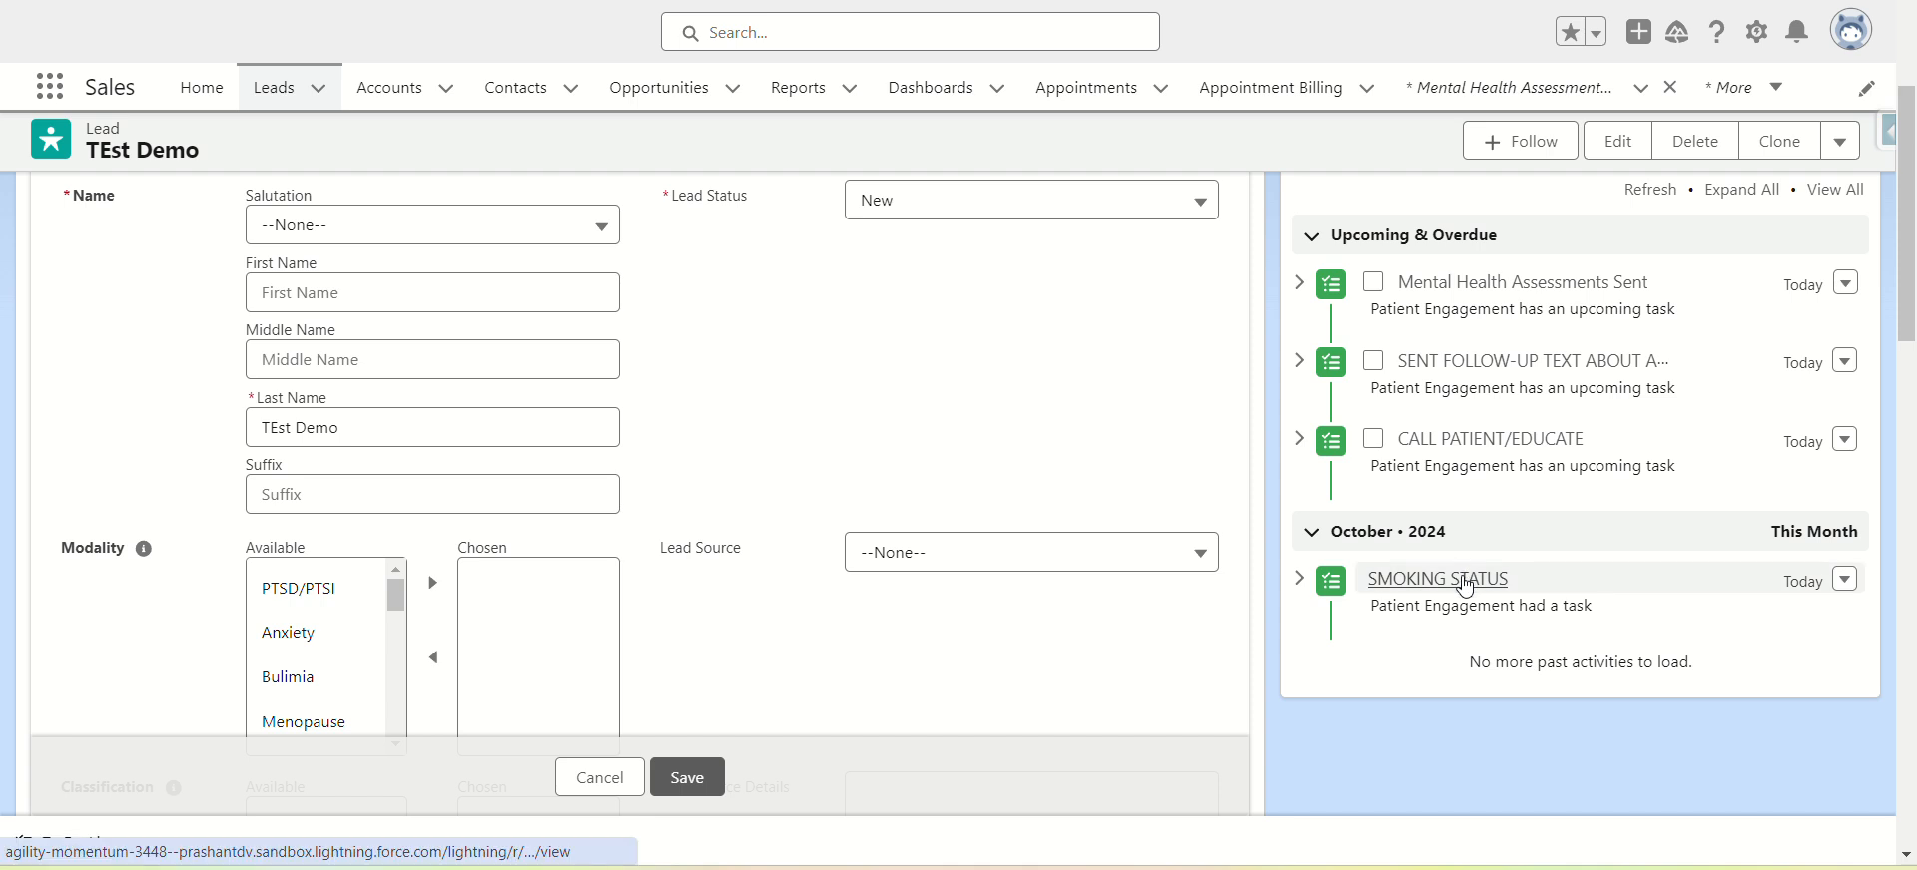
click(1460, 580)
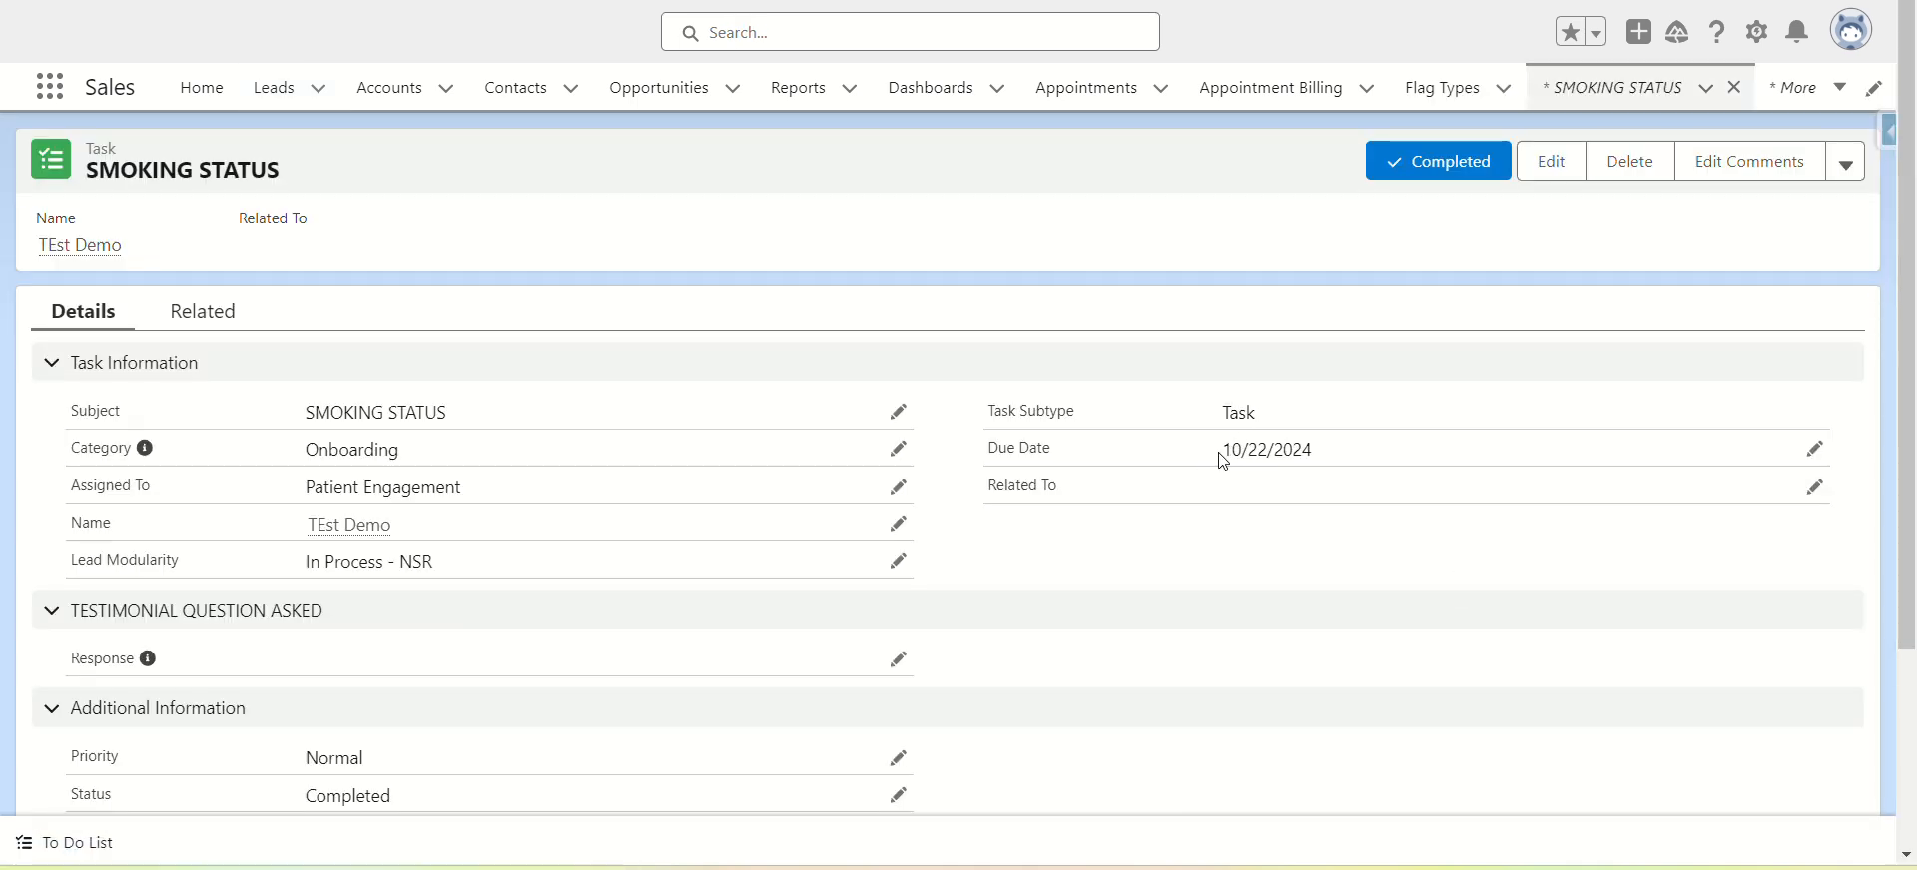
drag(1220, 457, 1332, 457)
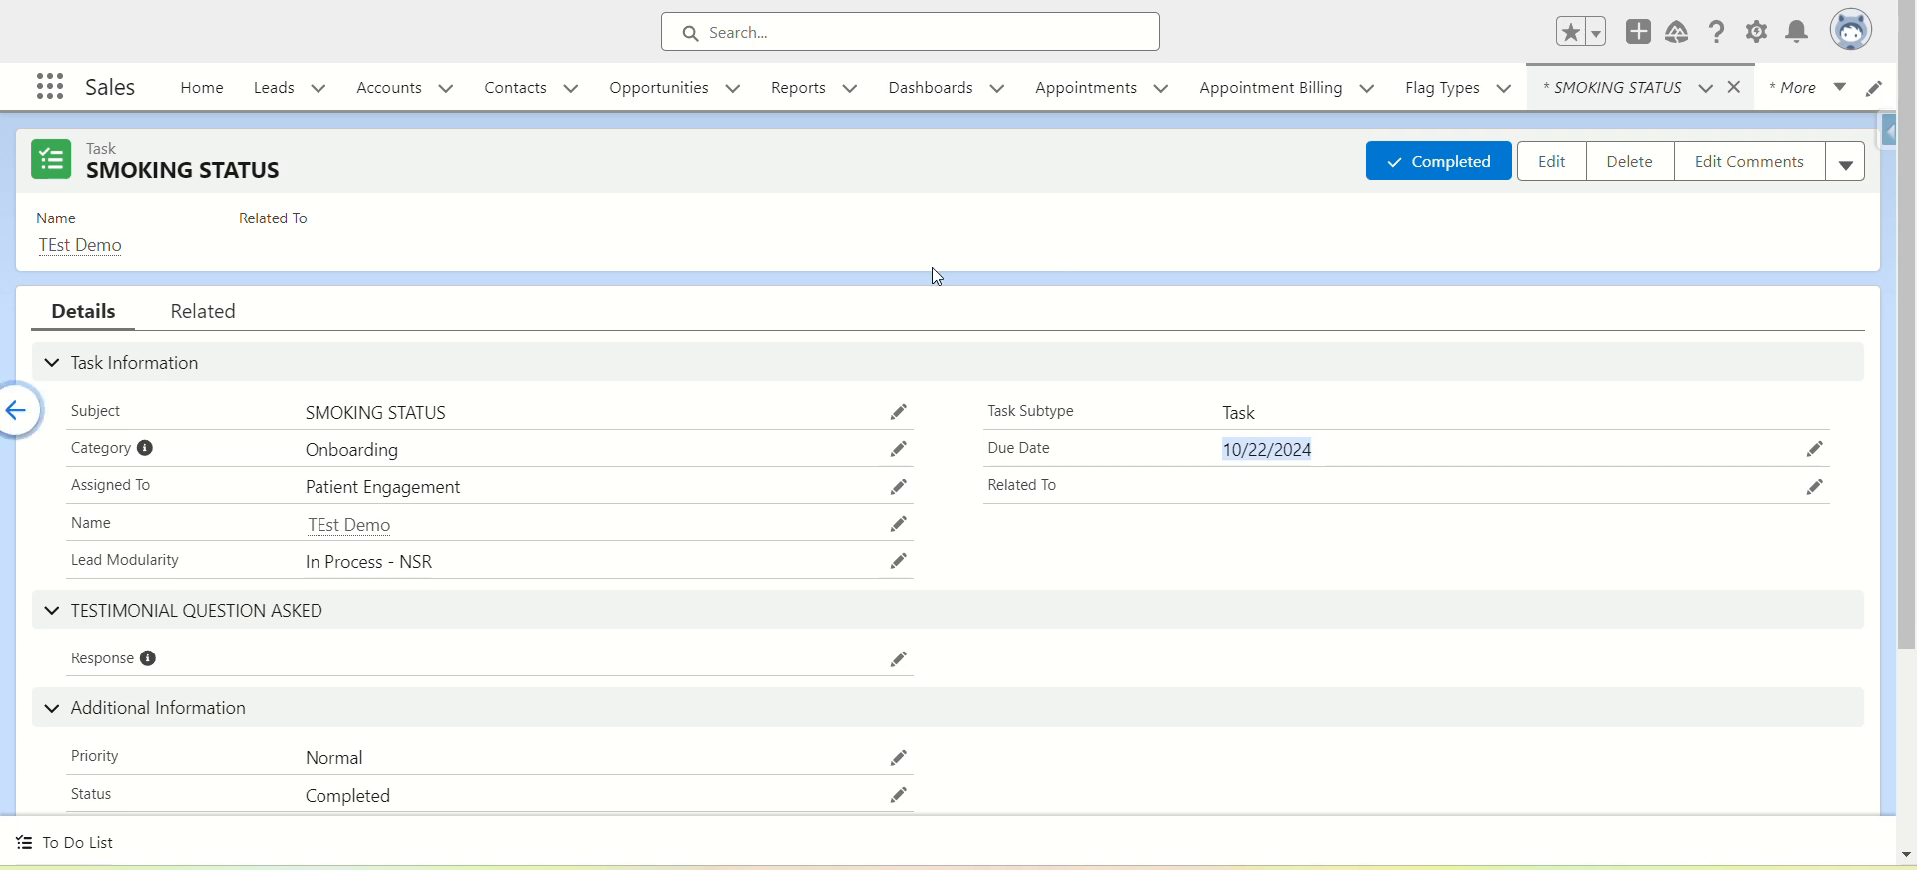
key(alt+Left)
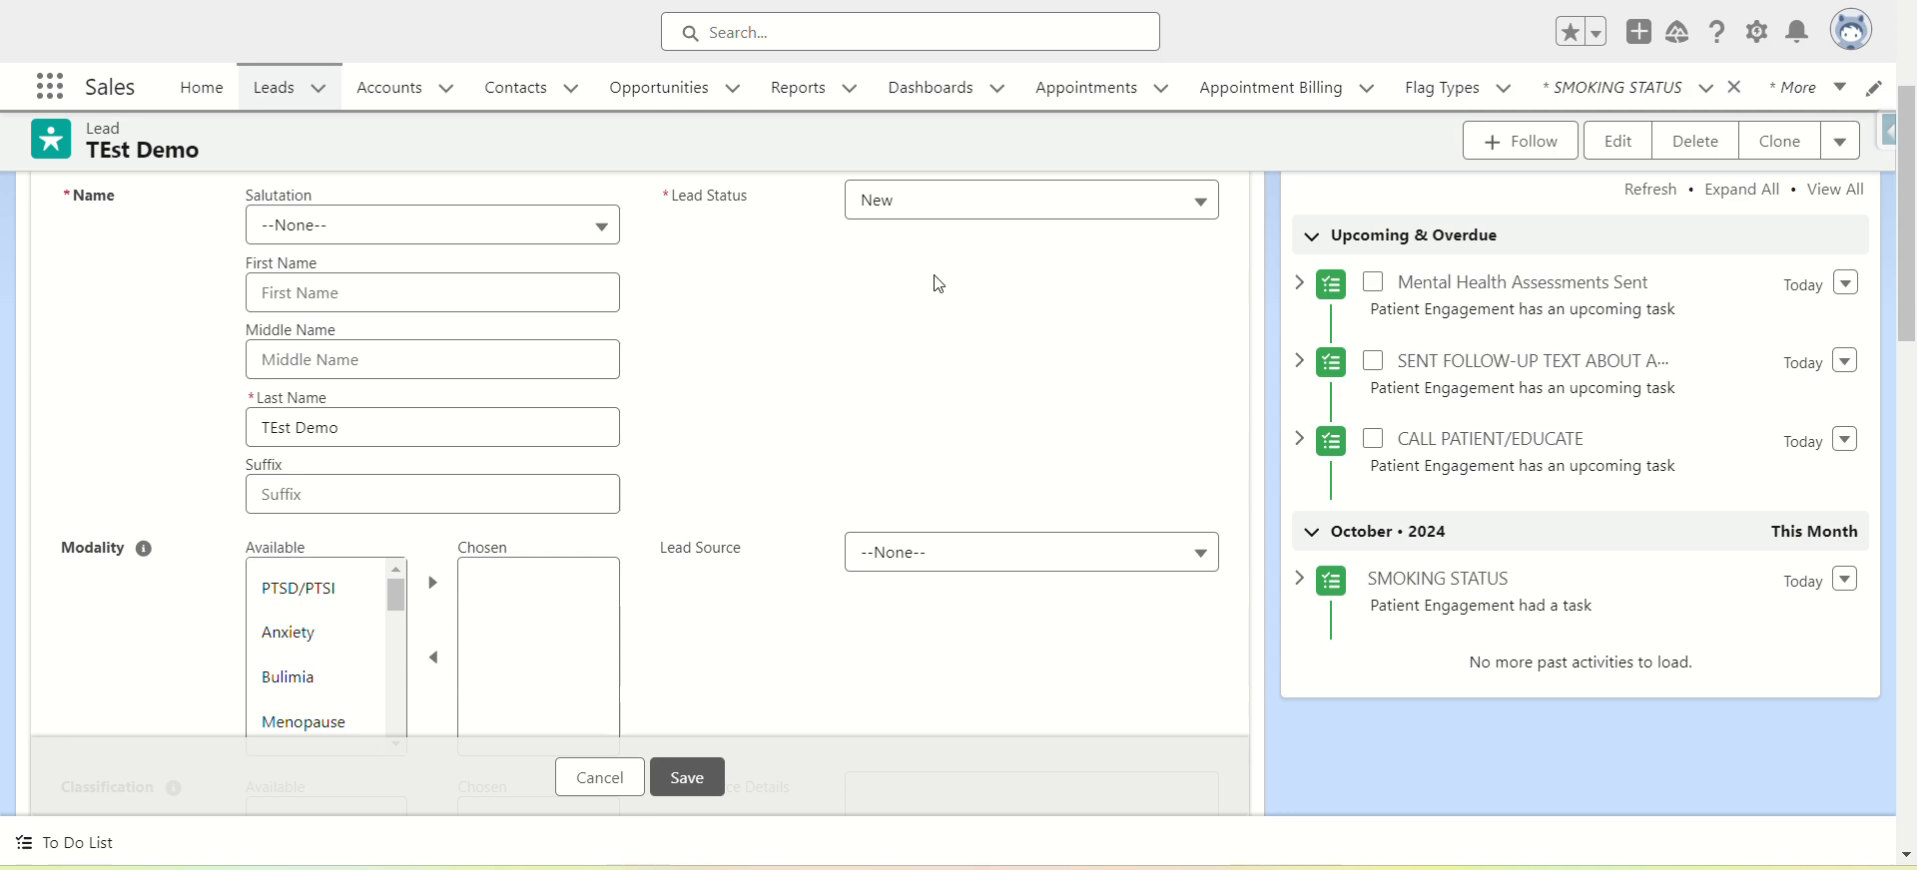
- Set the lead's Lead Status to Treated/Converted - NSR
scroll(1039, 415, up, 1)
scroll(1044, 420, up, 1)
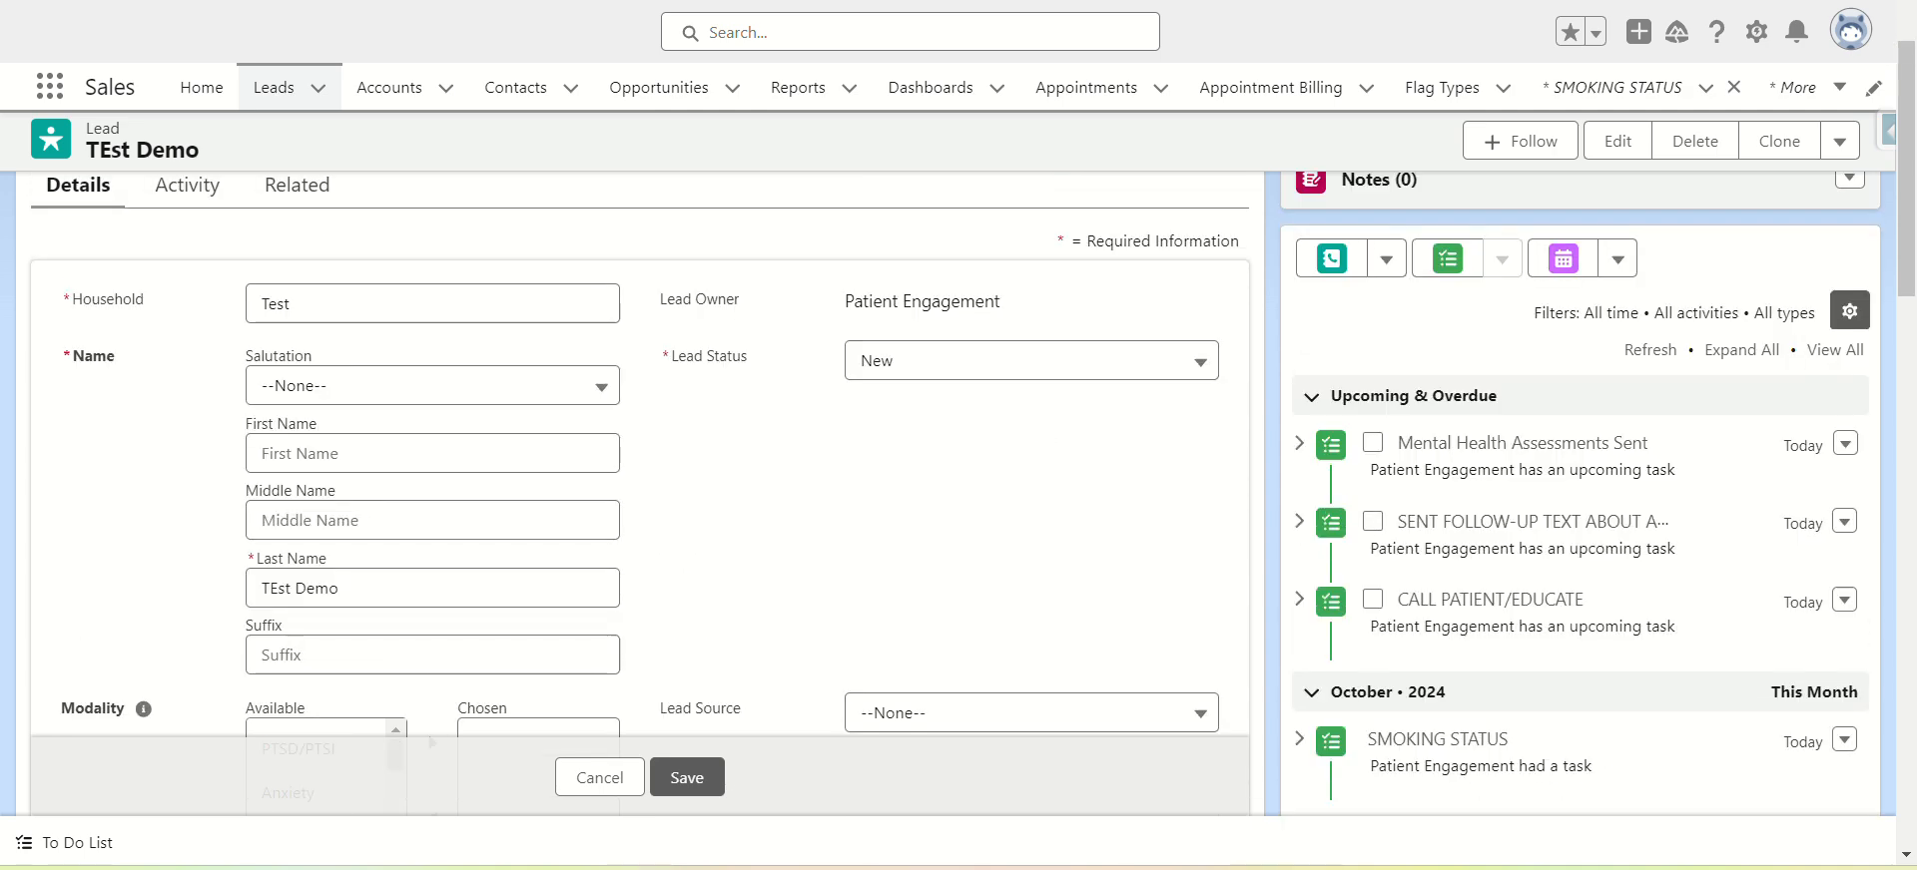
scroll(1044, 420, up, 2)
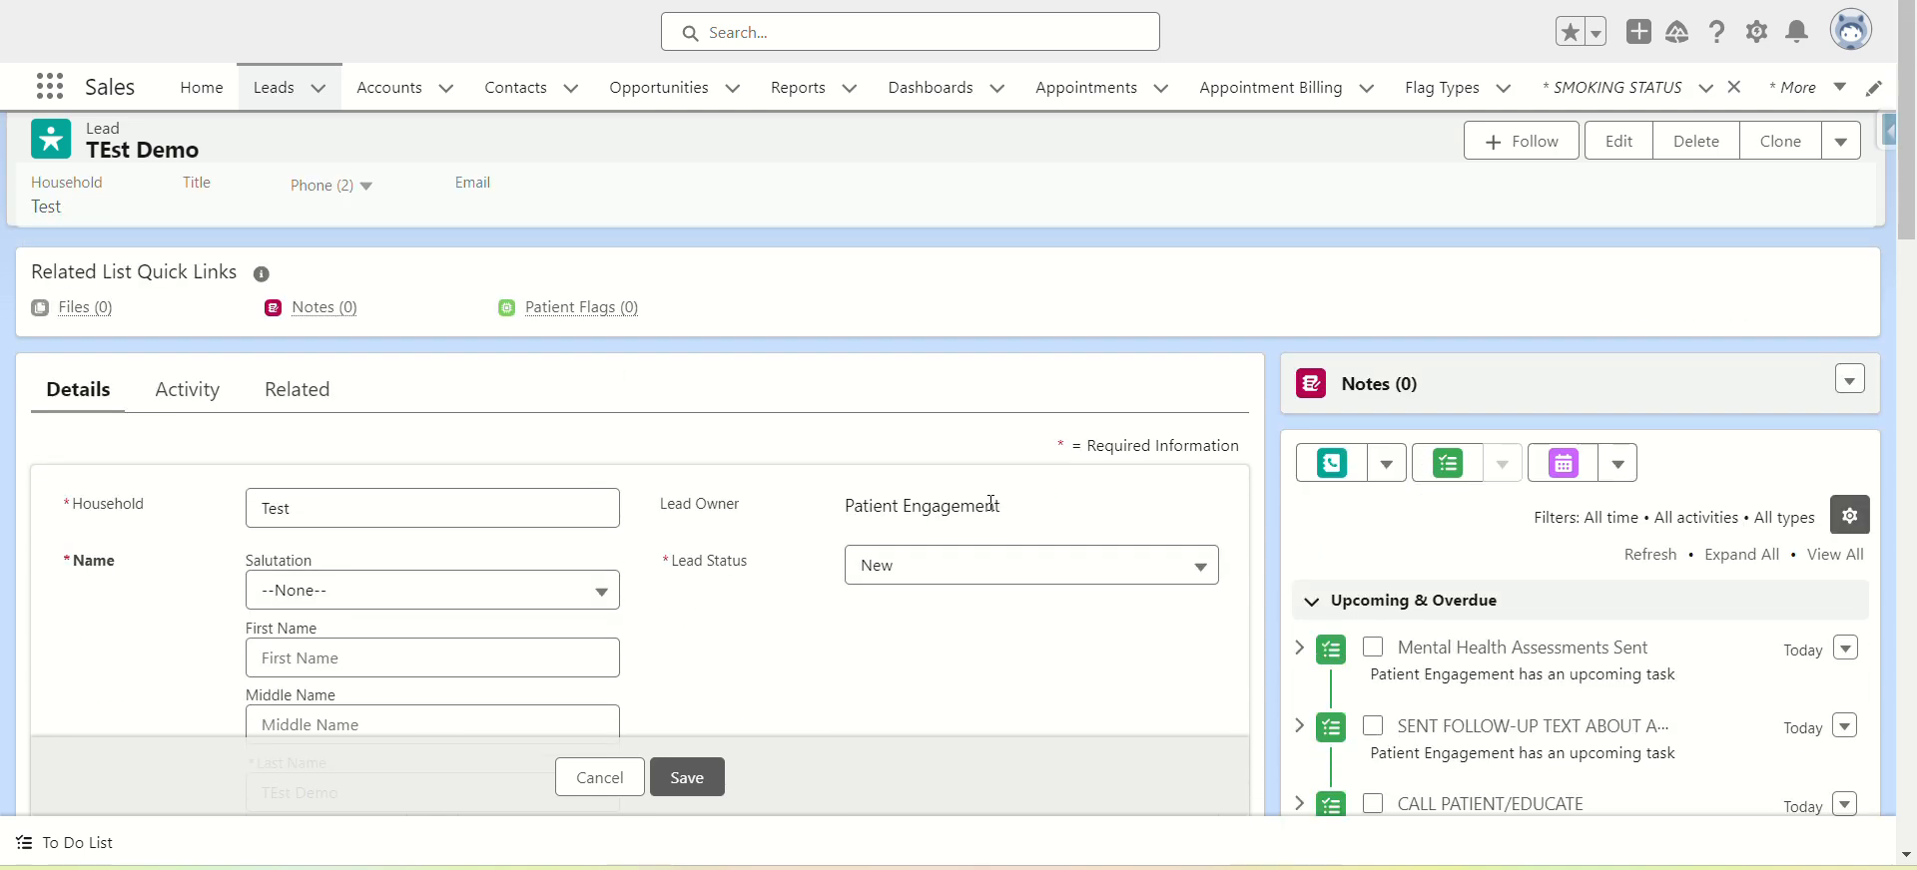
click(1016, 567)
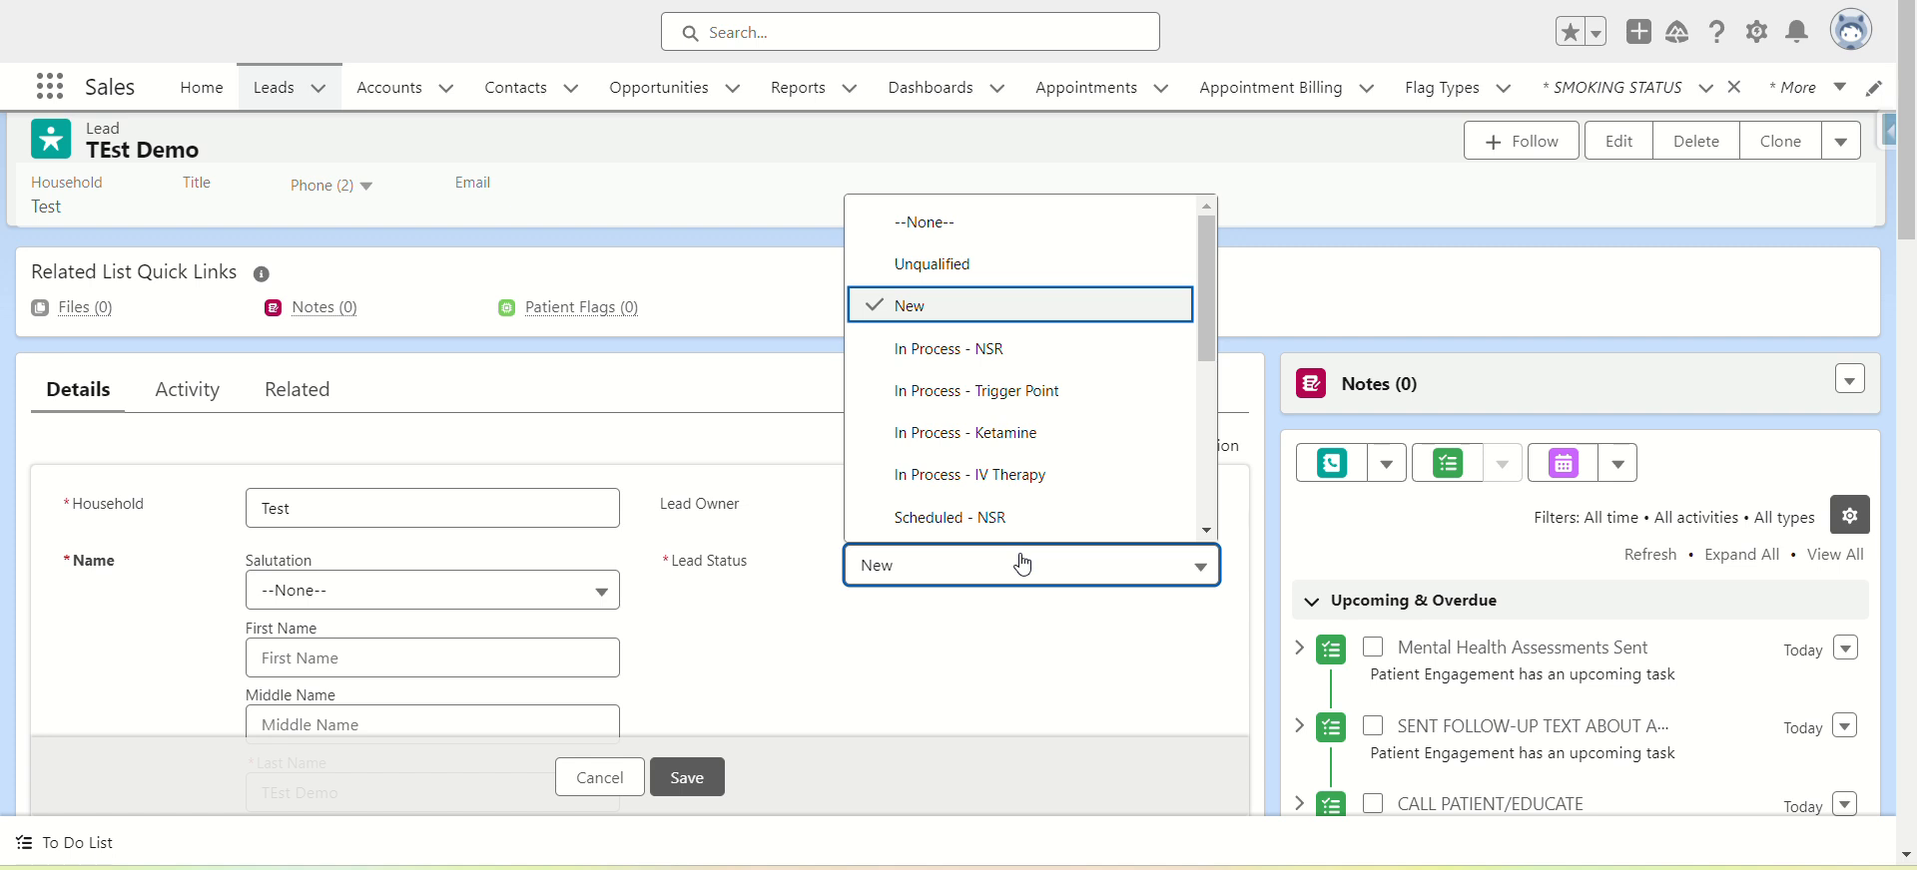
scroll(1048, 419, down, 4)
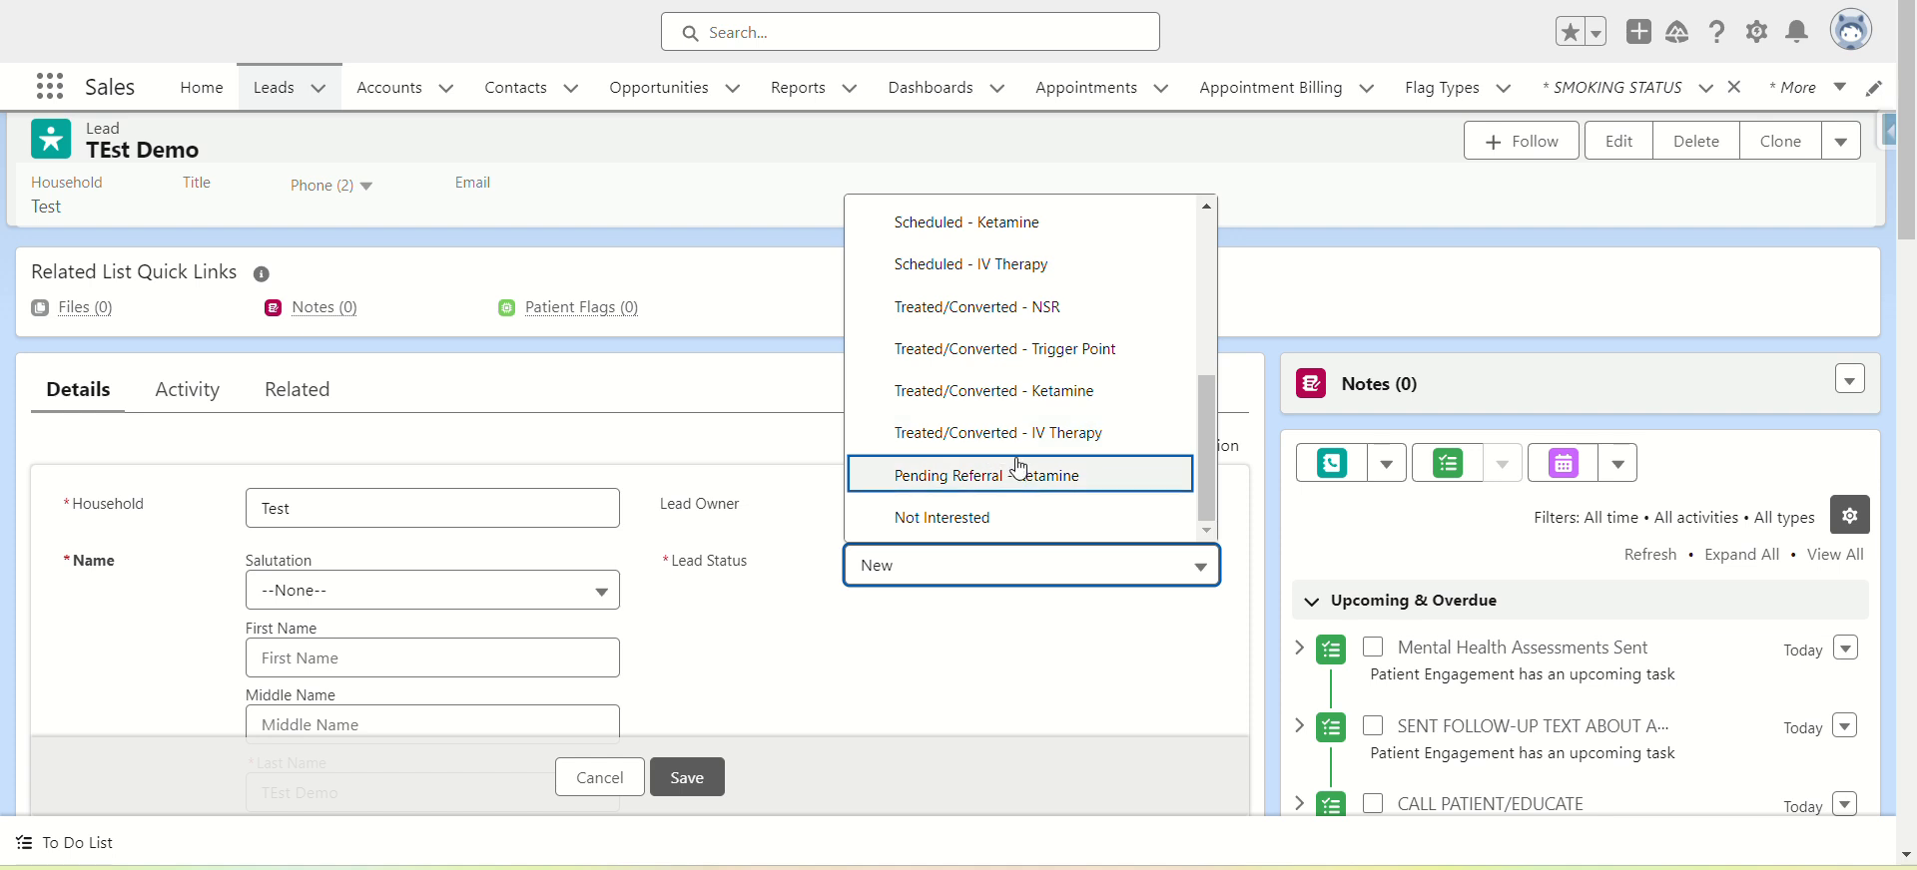
scroll(988, 345, up, 1)
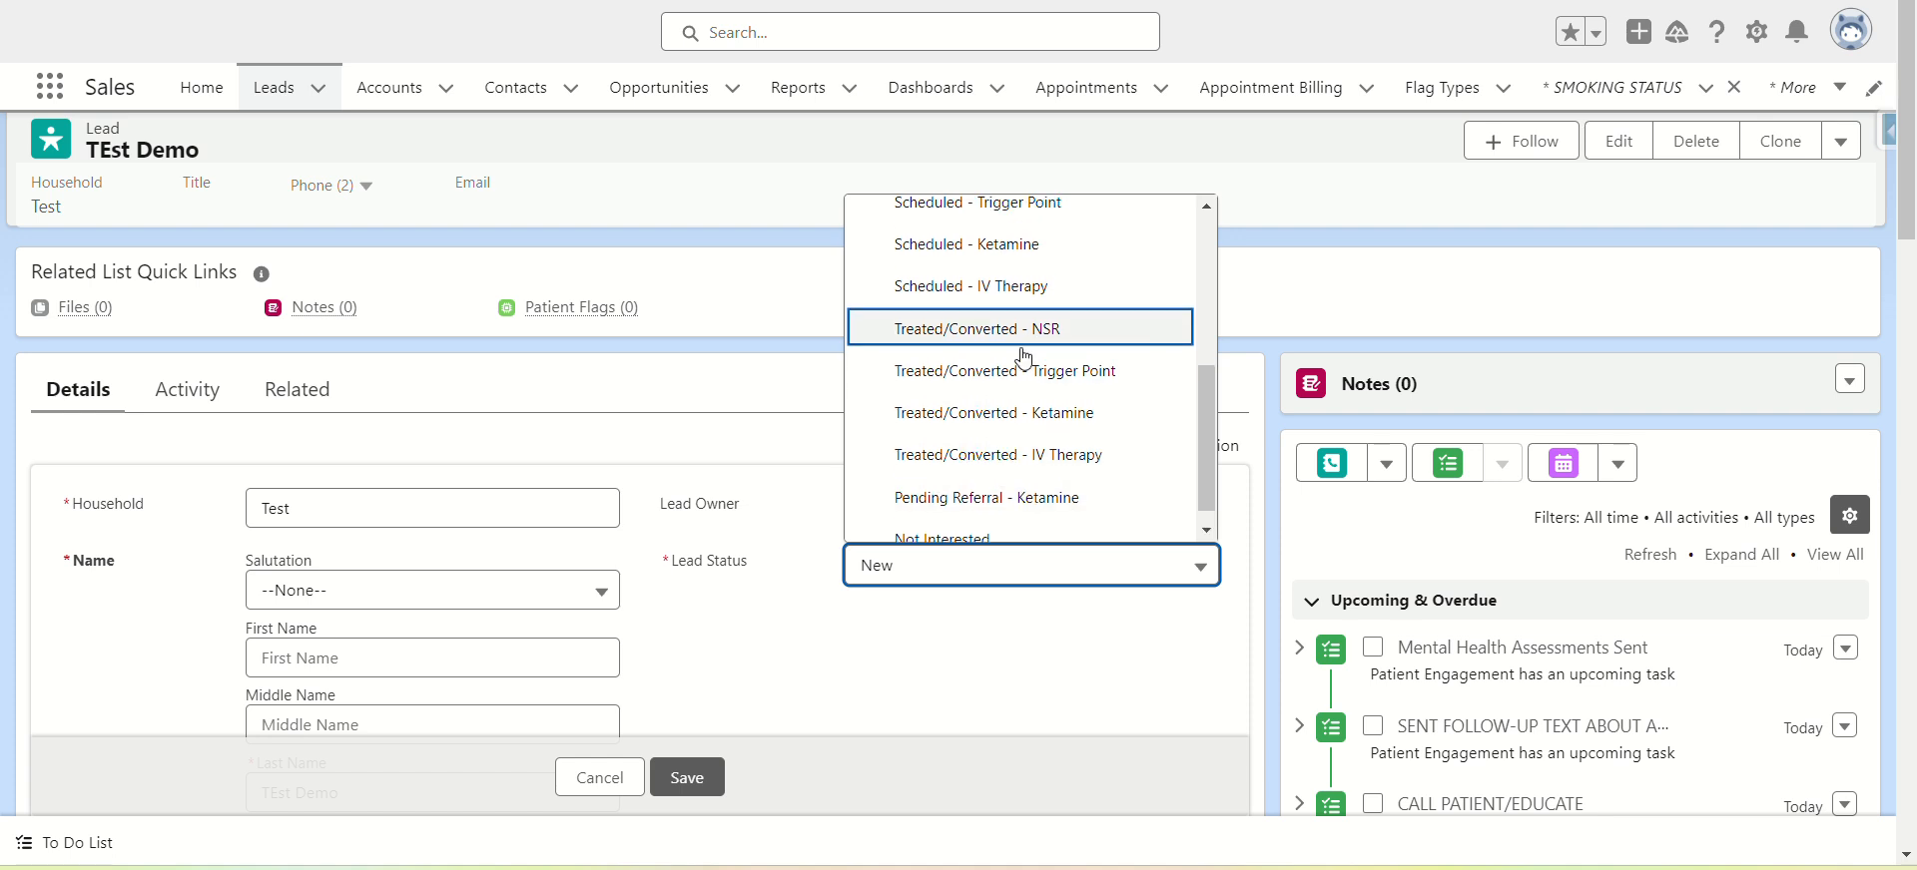
click(966, 329)
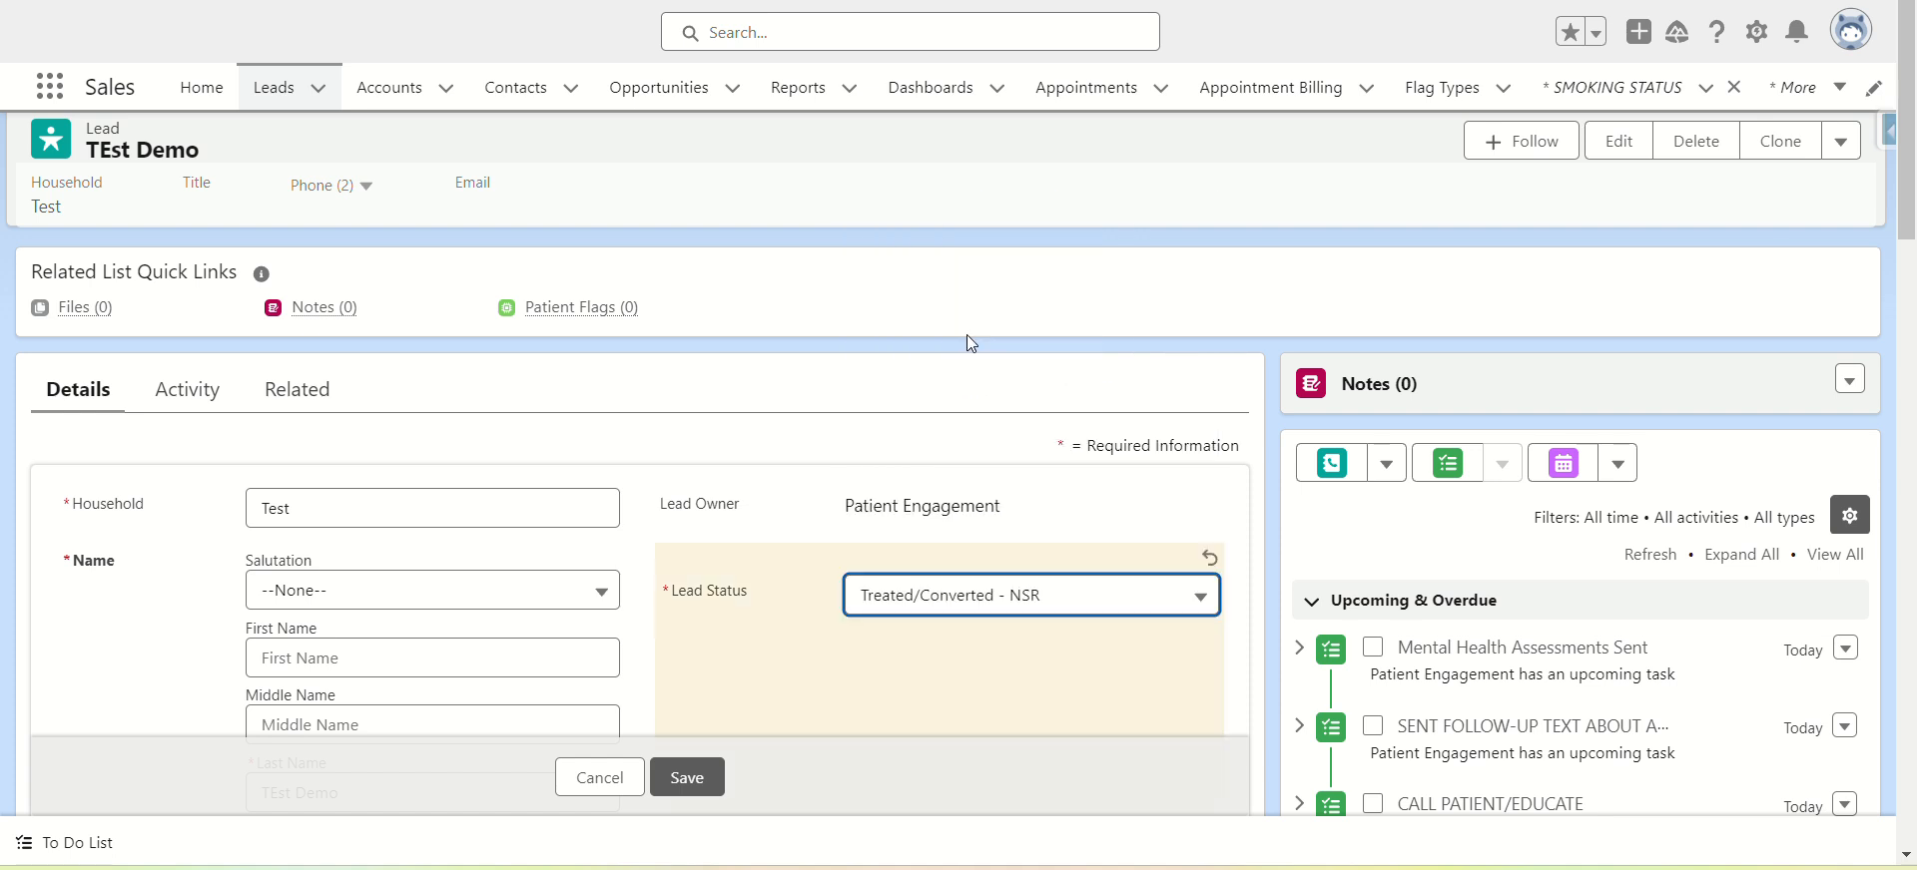
- Review the In Process, Scheduled and Treated/Converted options for Lead Status, keeping Treated/Converted - NSR selected
click(1028, 610)
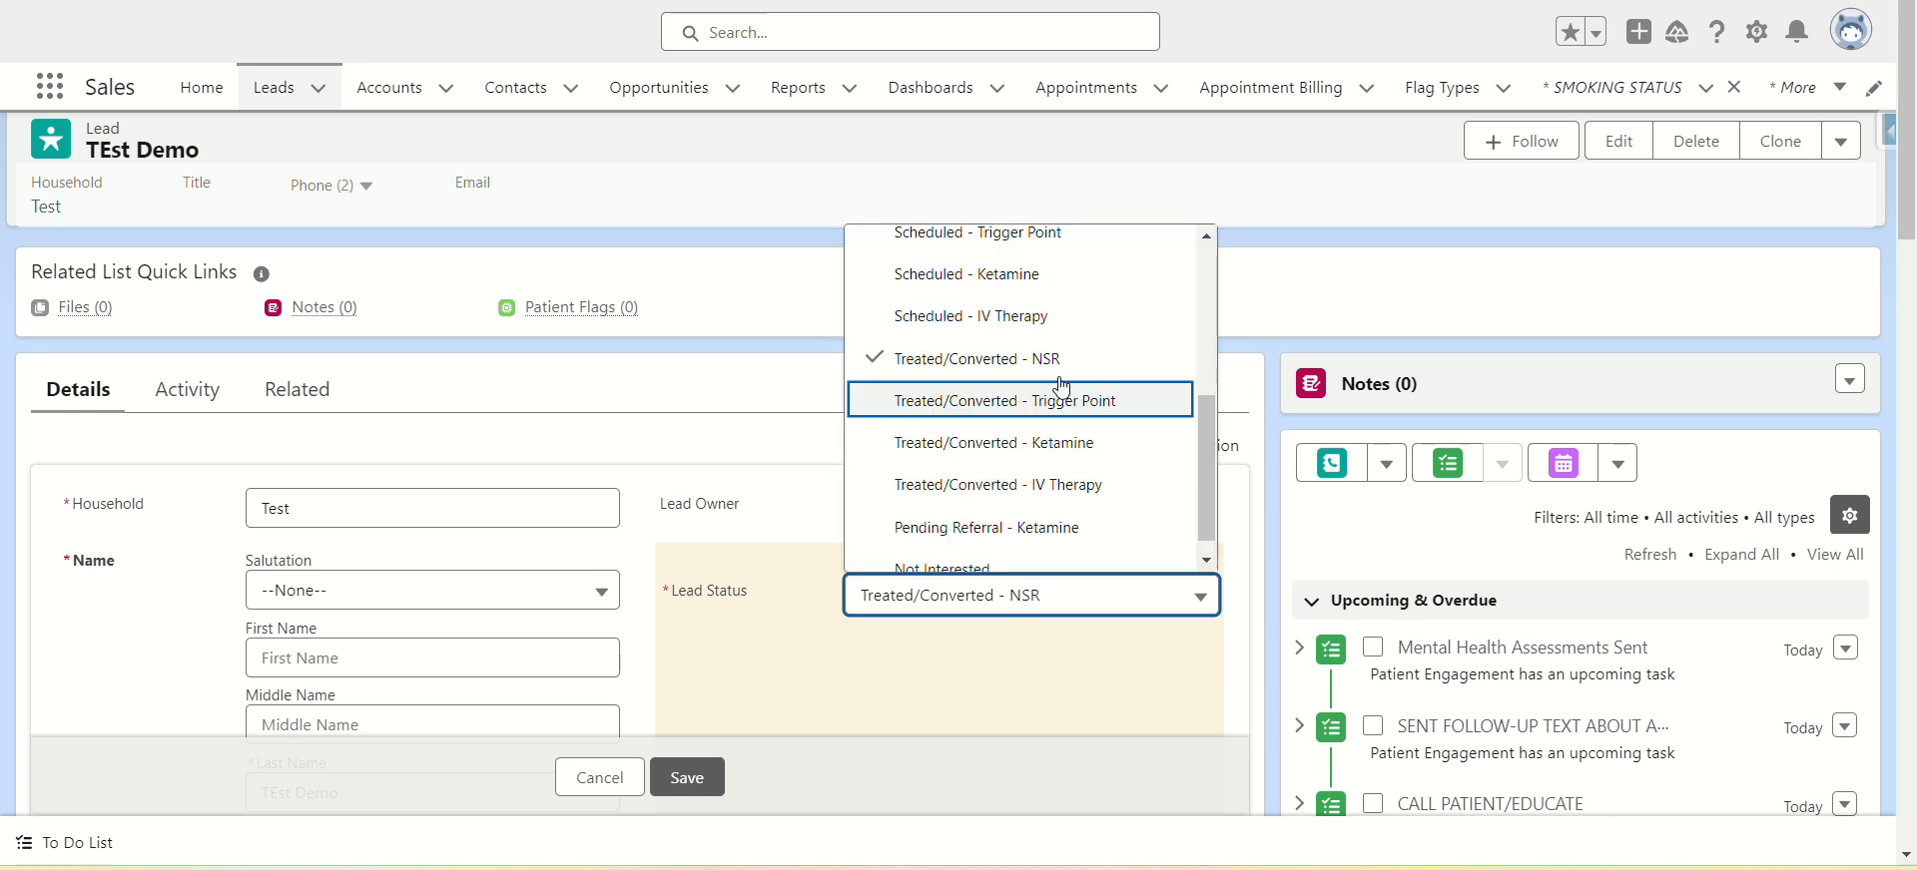
scroll(1062, 386, up, 1)
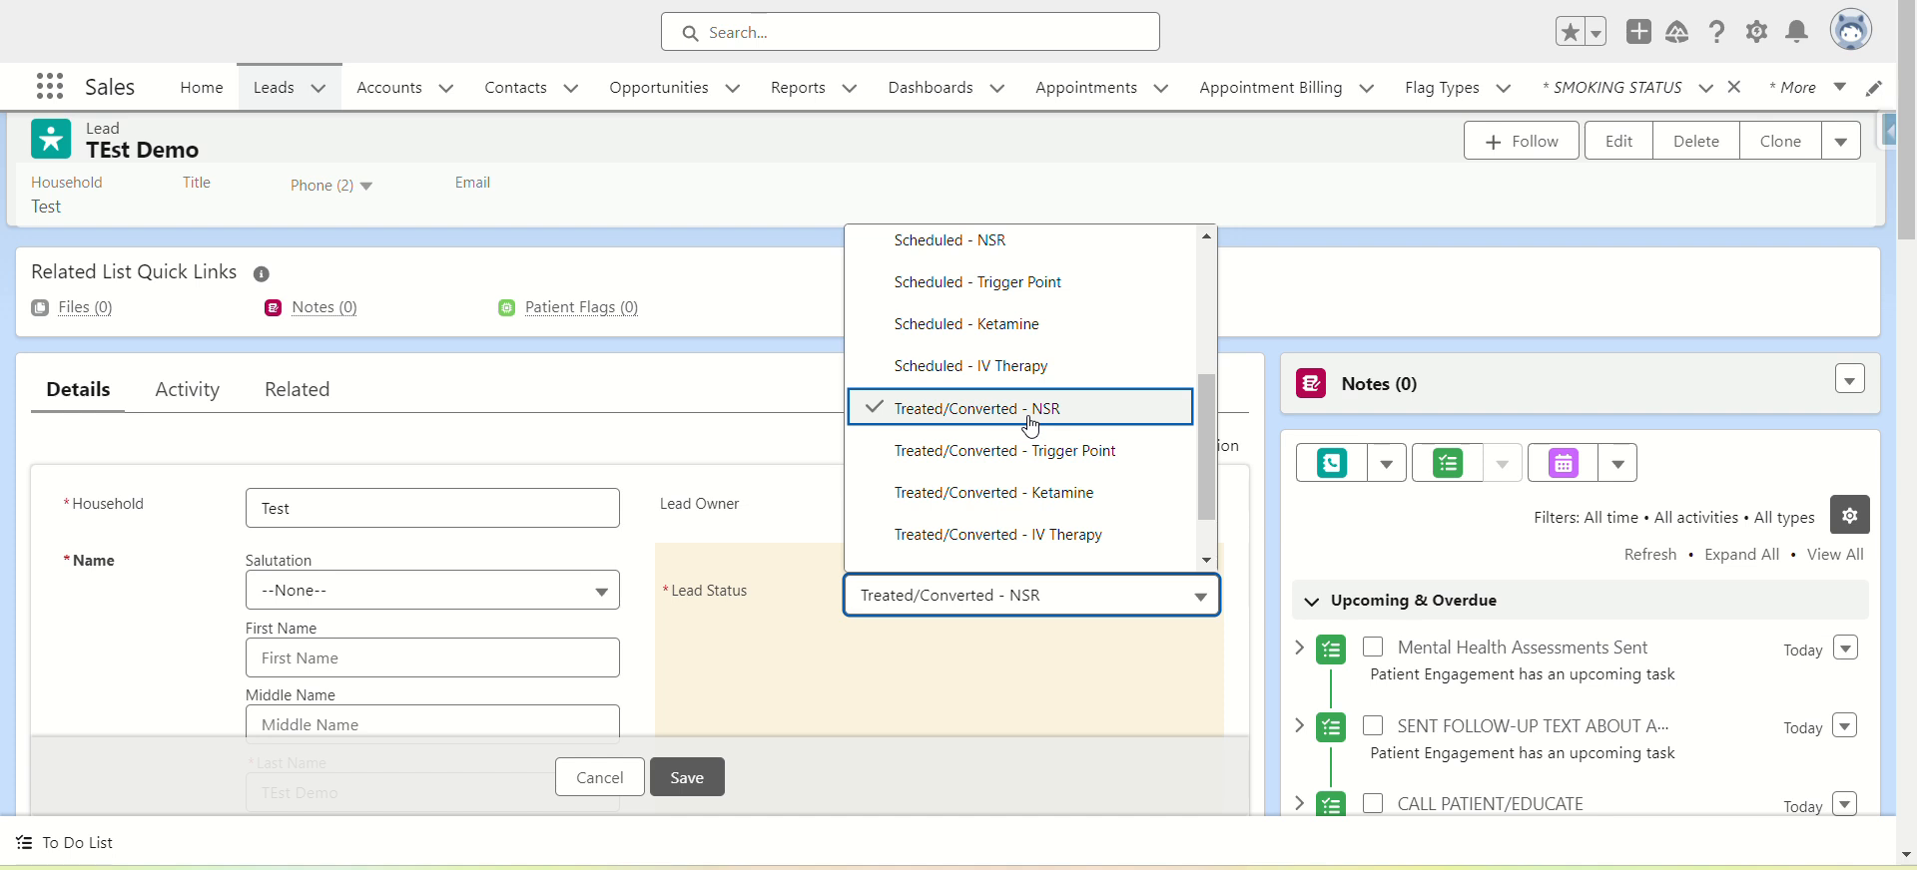
scroll(1032, 424, up, 1)
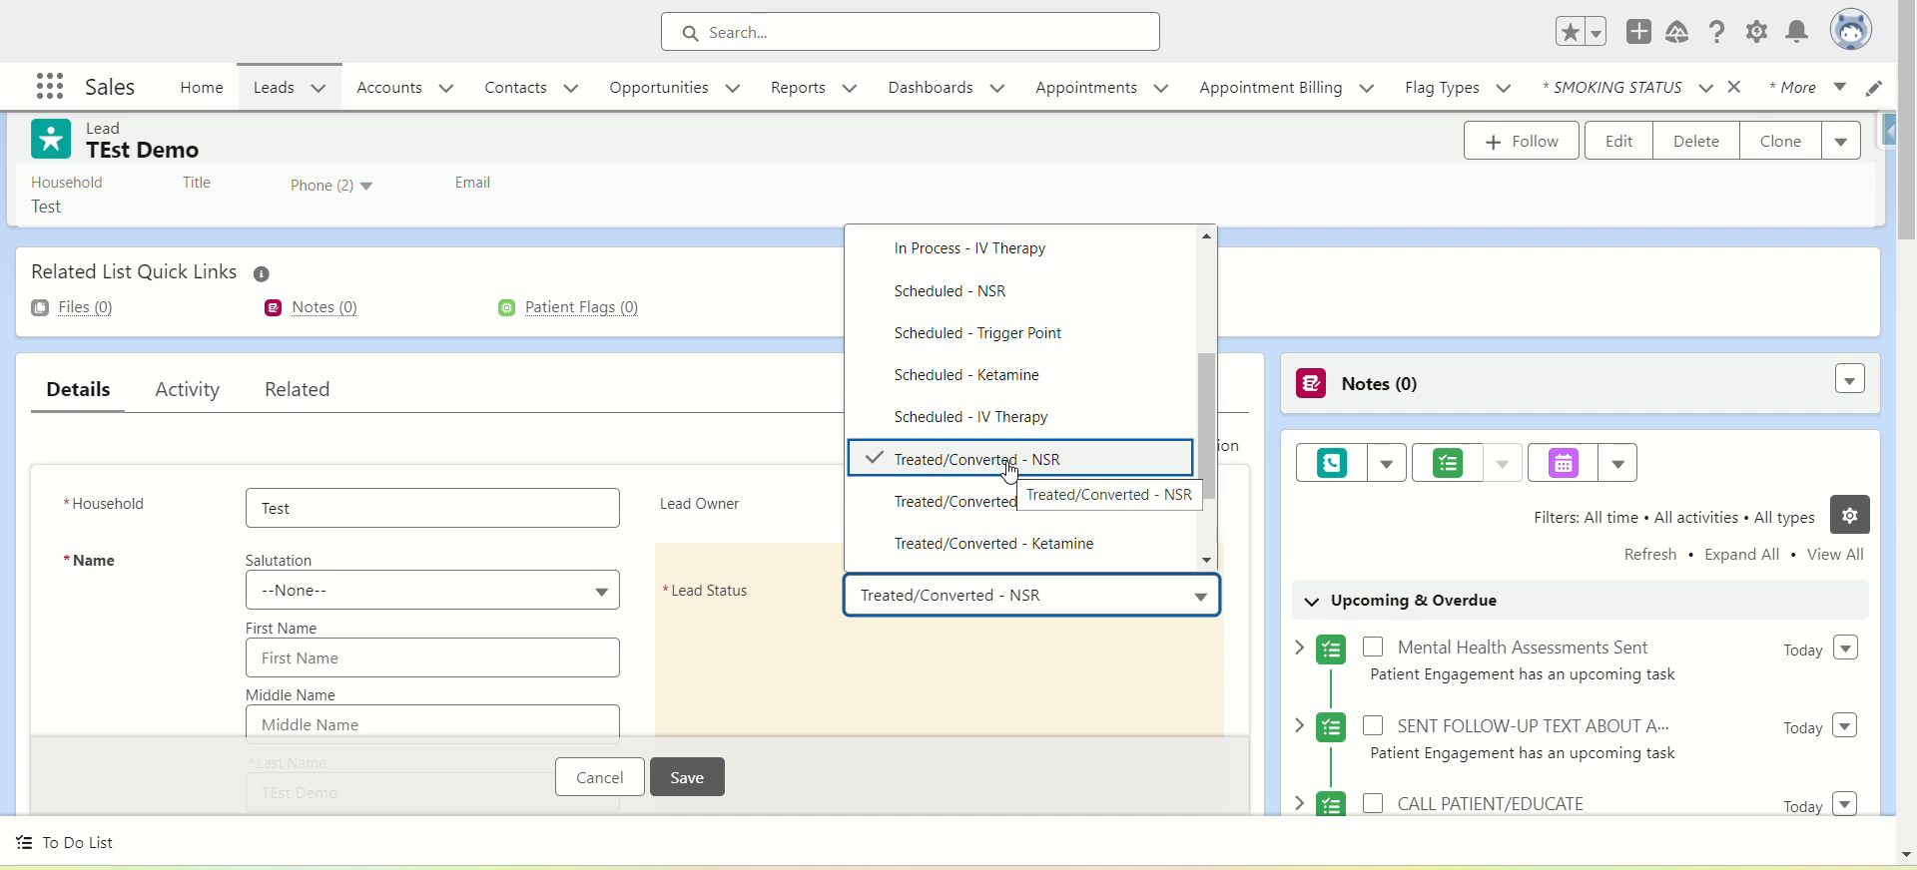
scroll(1092, 466, up, 1)
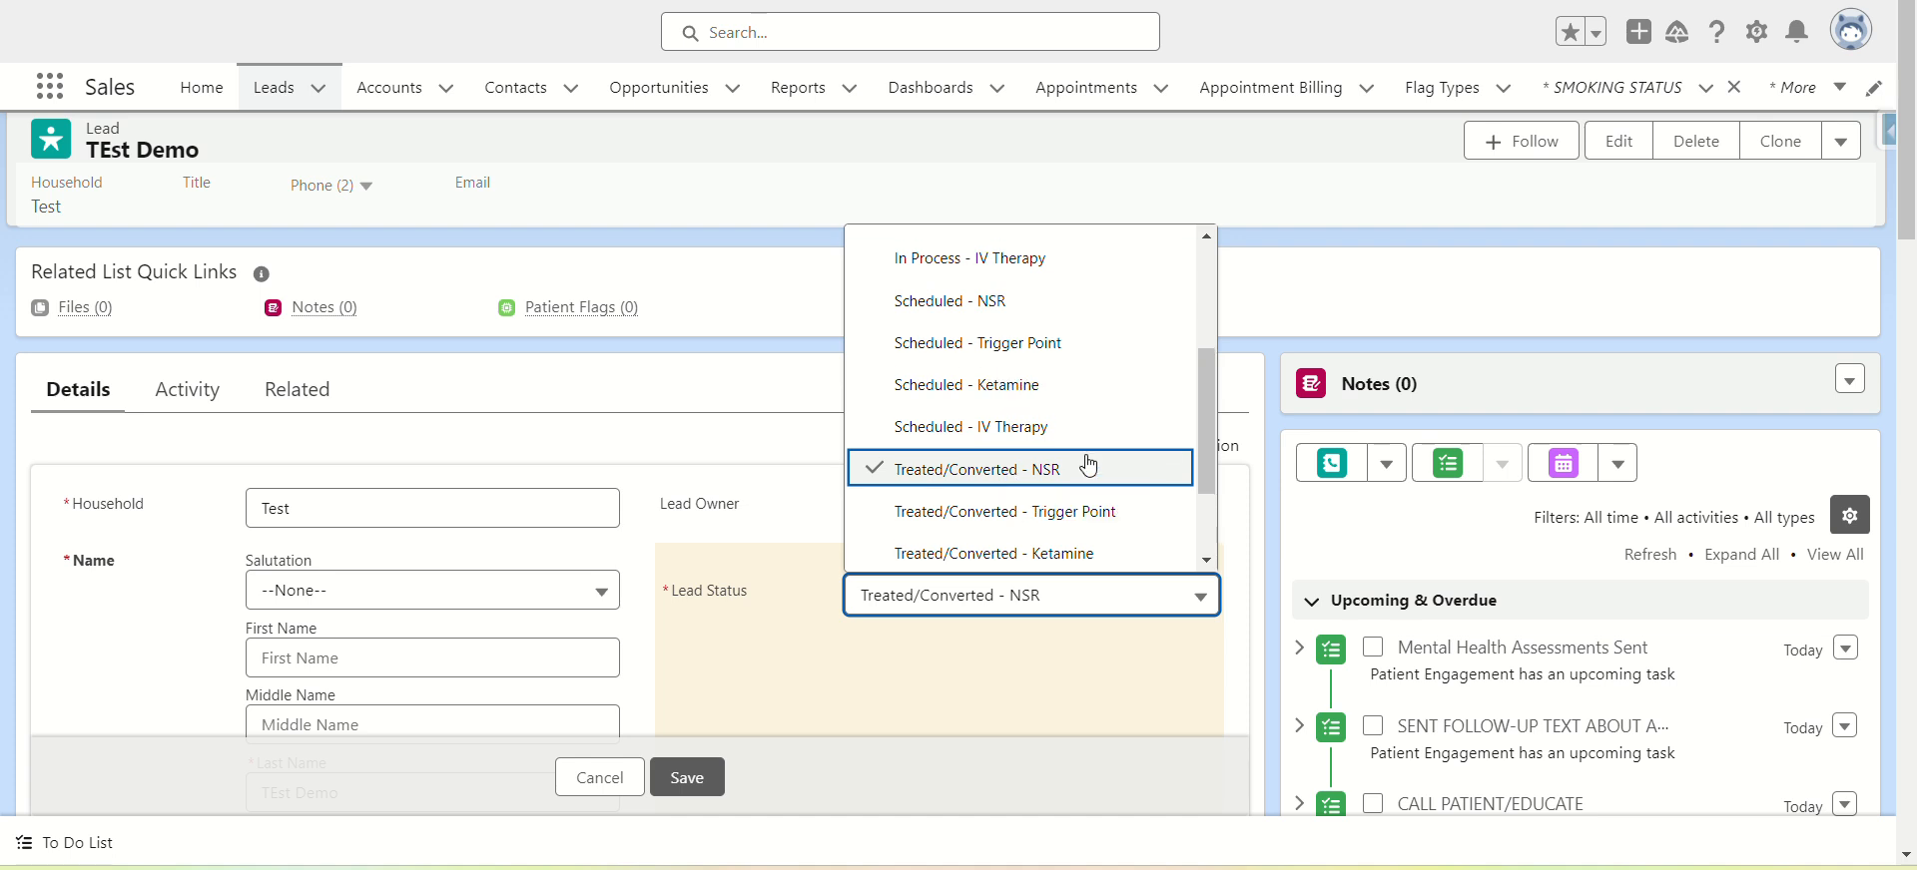
scroll(1039, 474, up, 1)
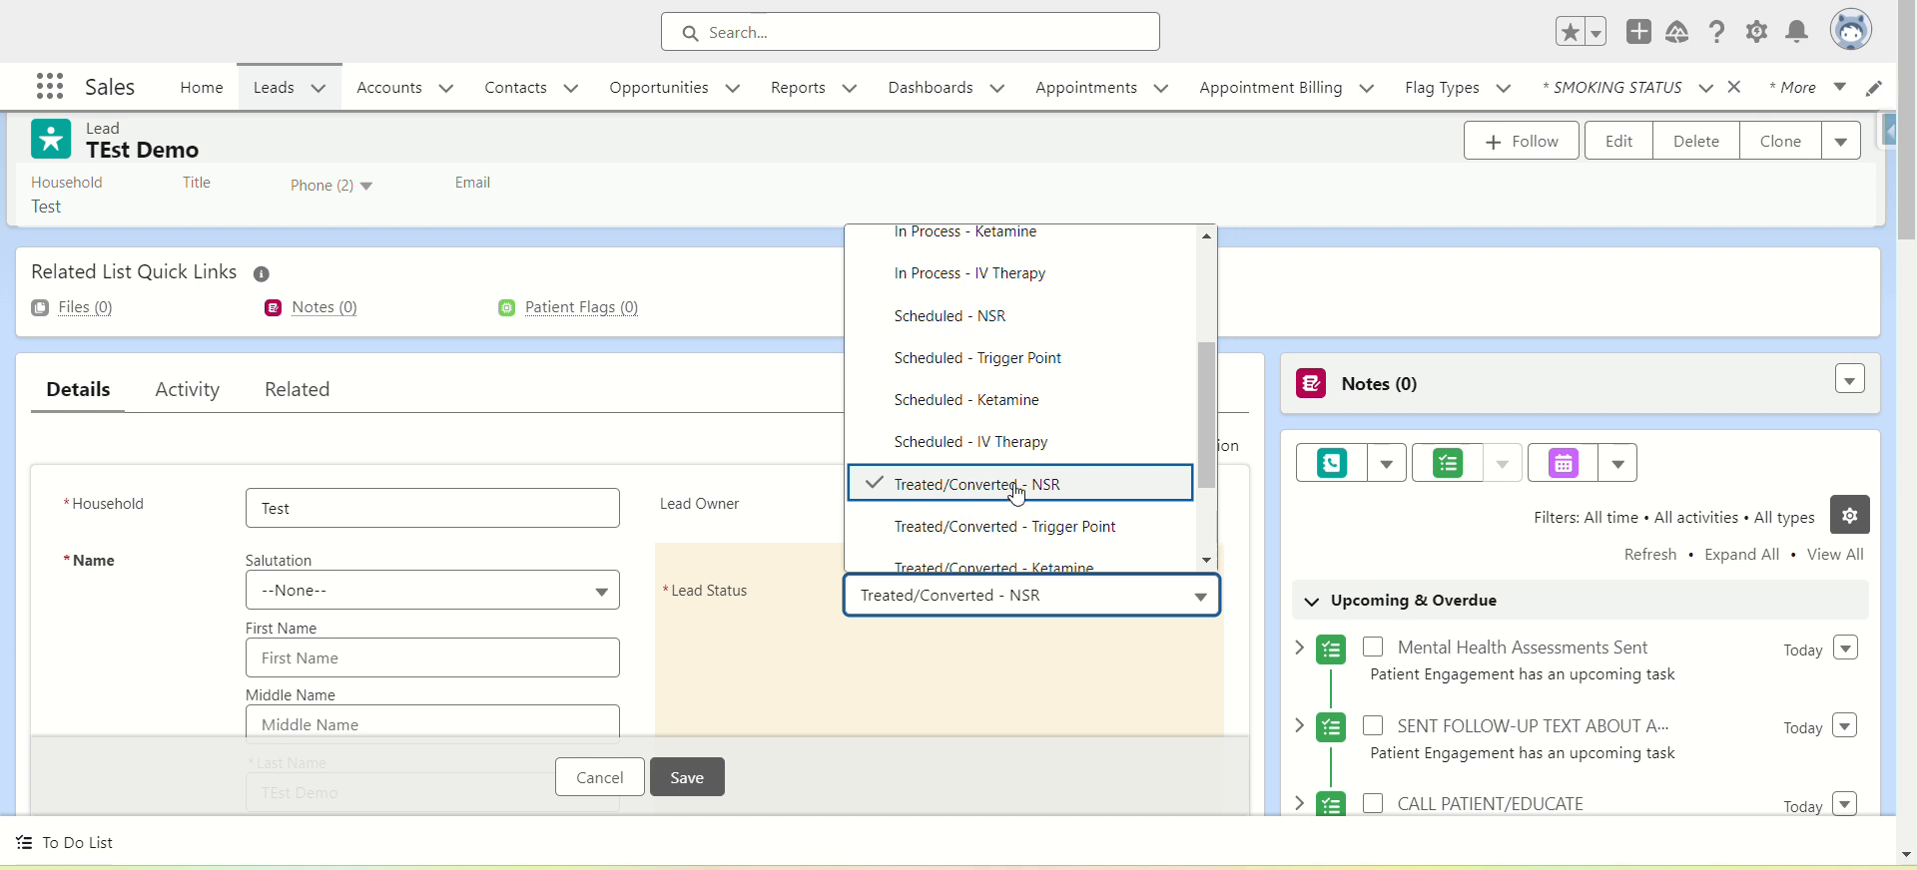
scroll(950, 310, up, 3)
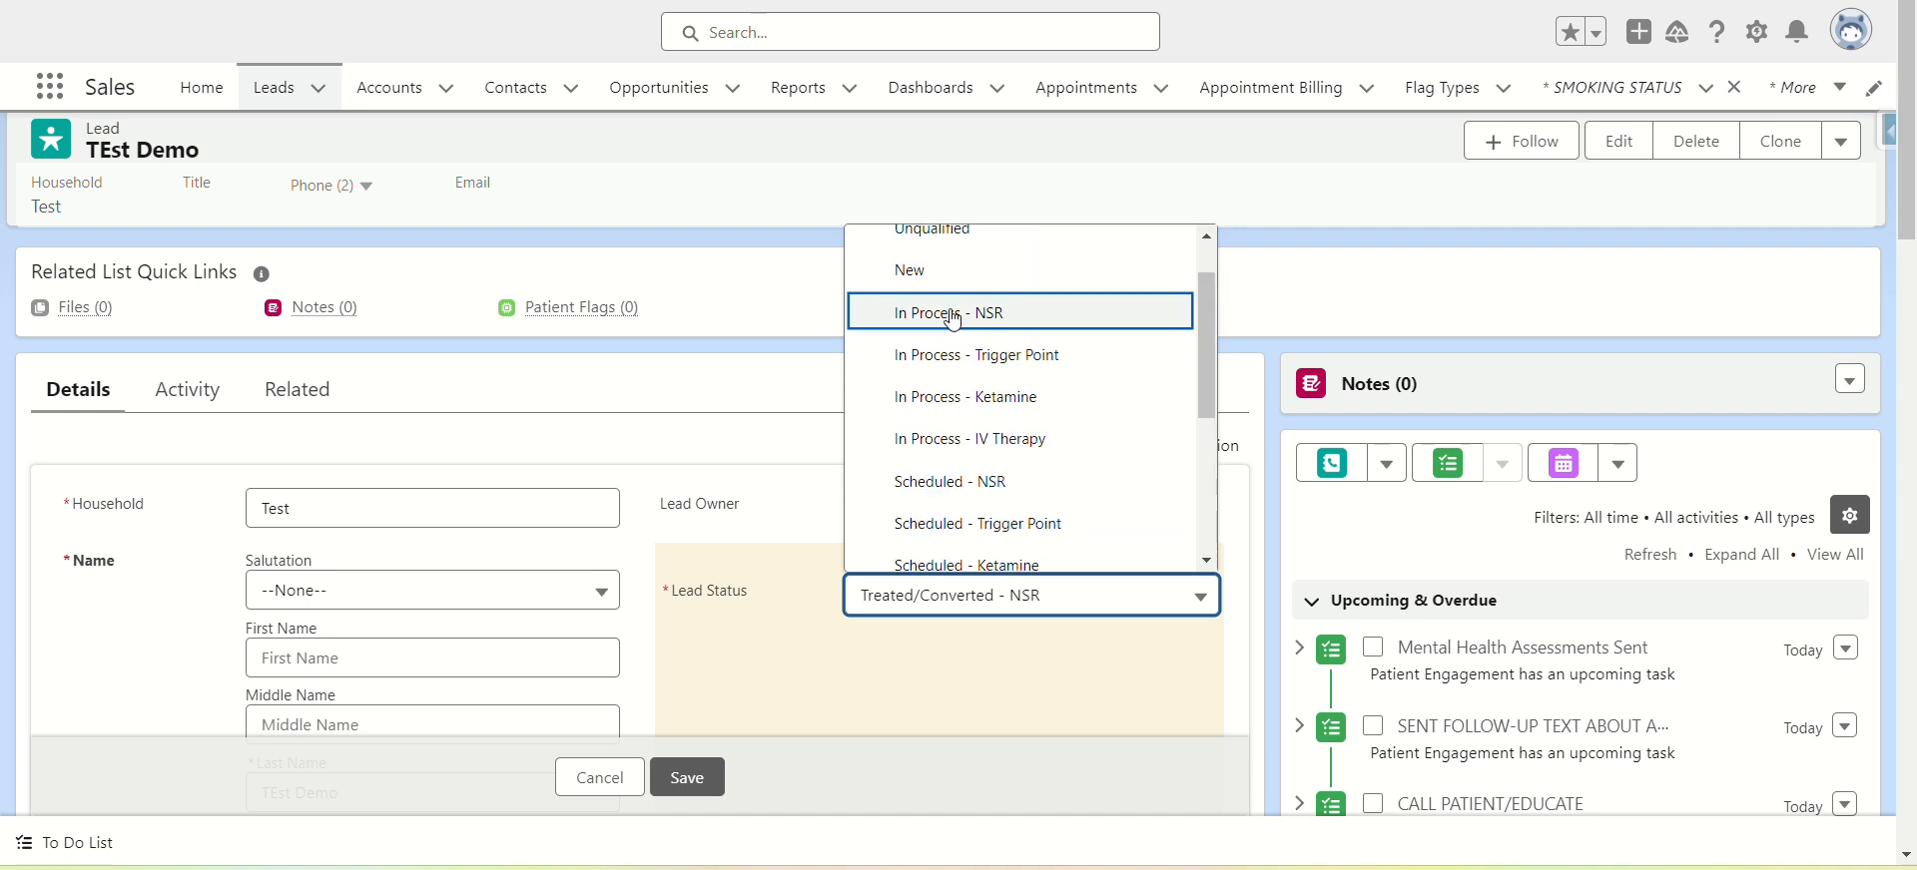
scroll(928, 310, up, 1)
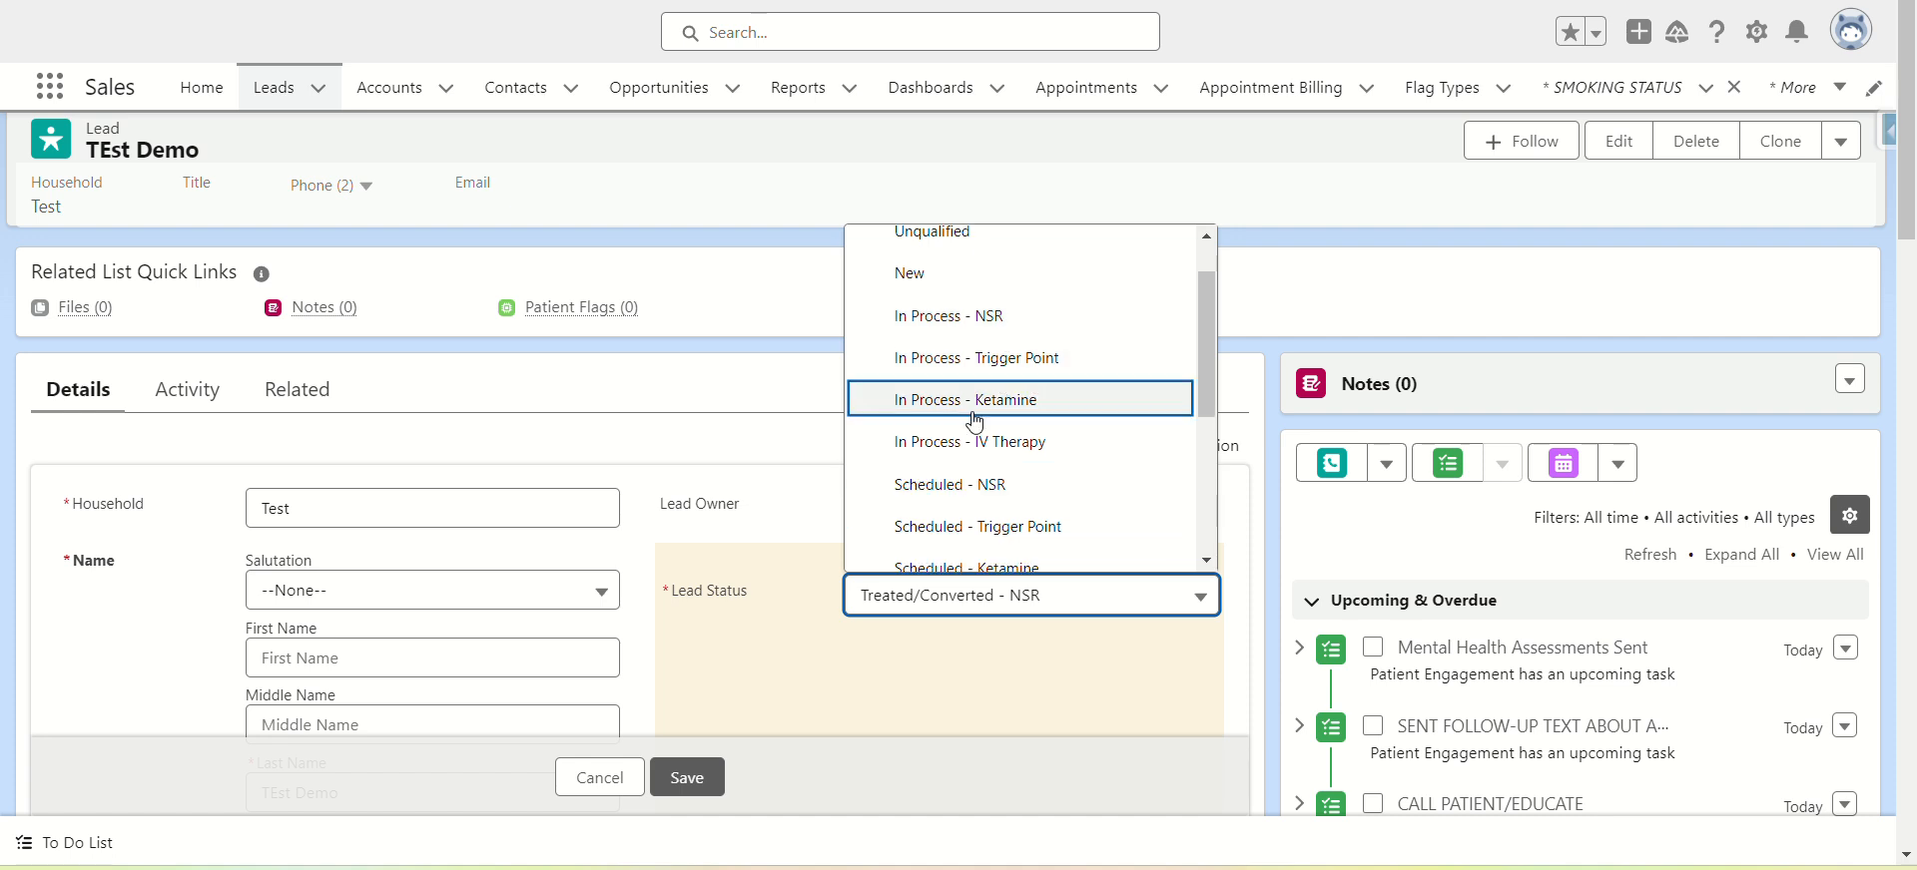
scroll(976, 421, down, 3)
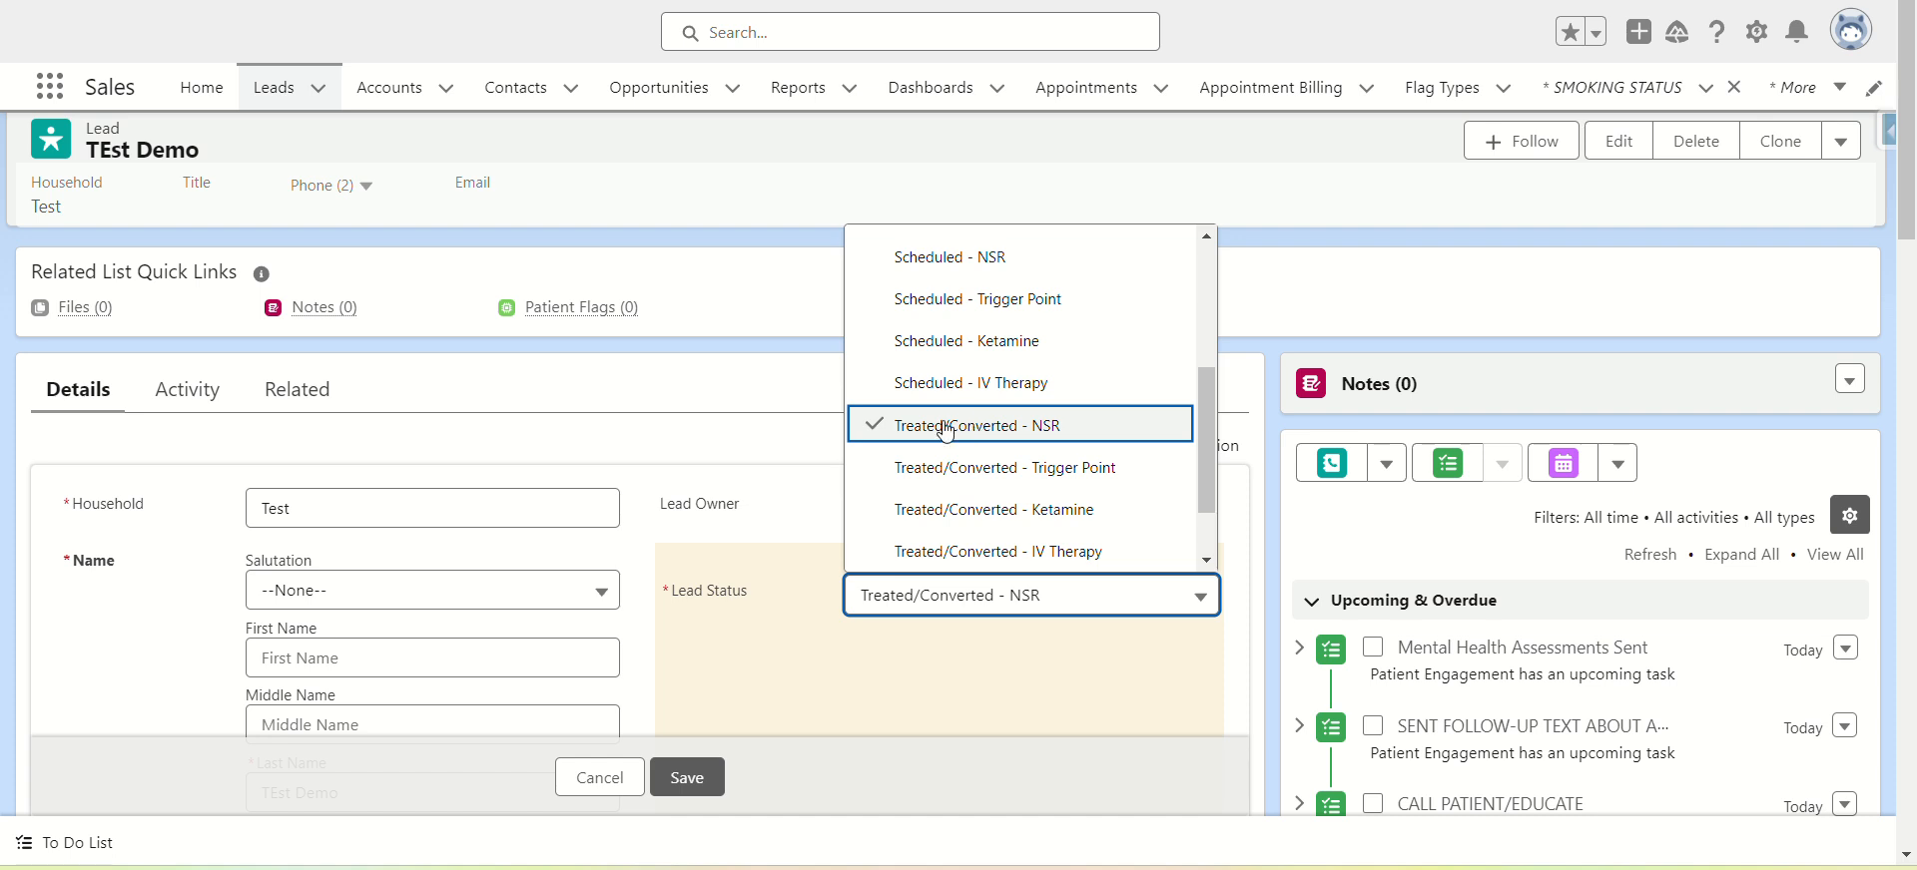
click(944, 428)
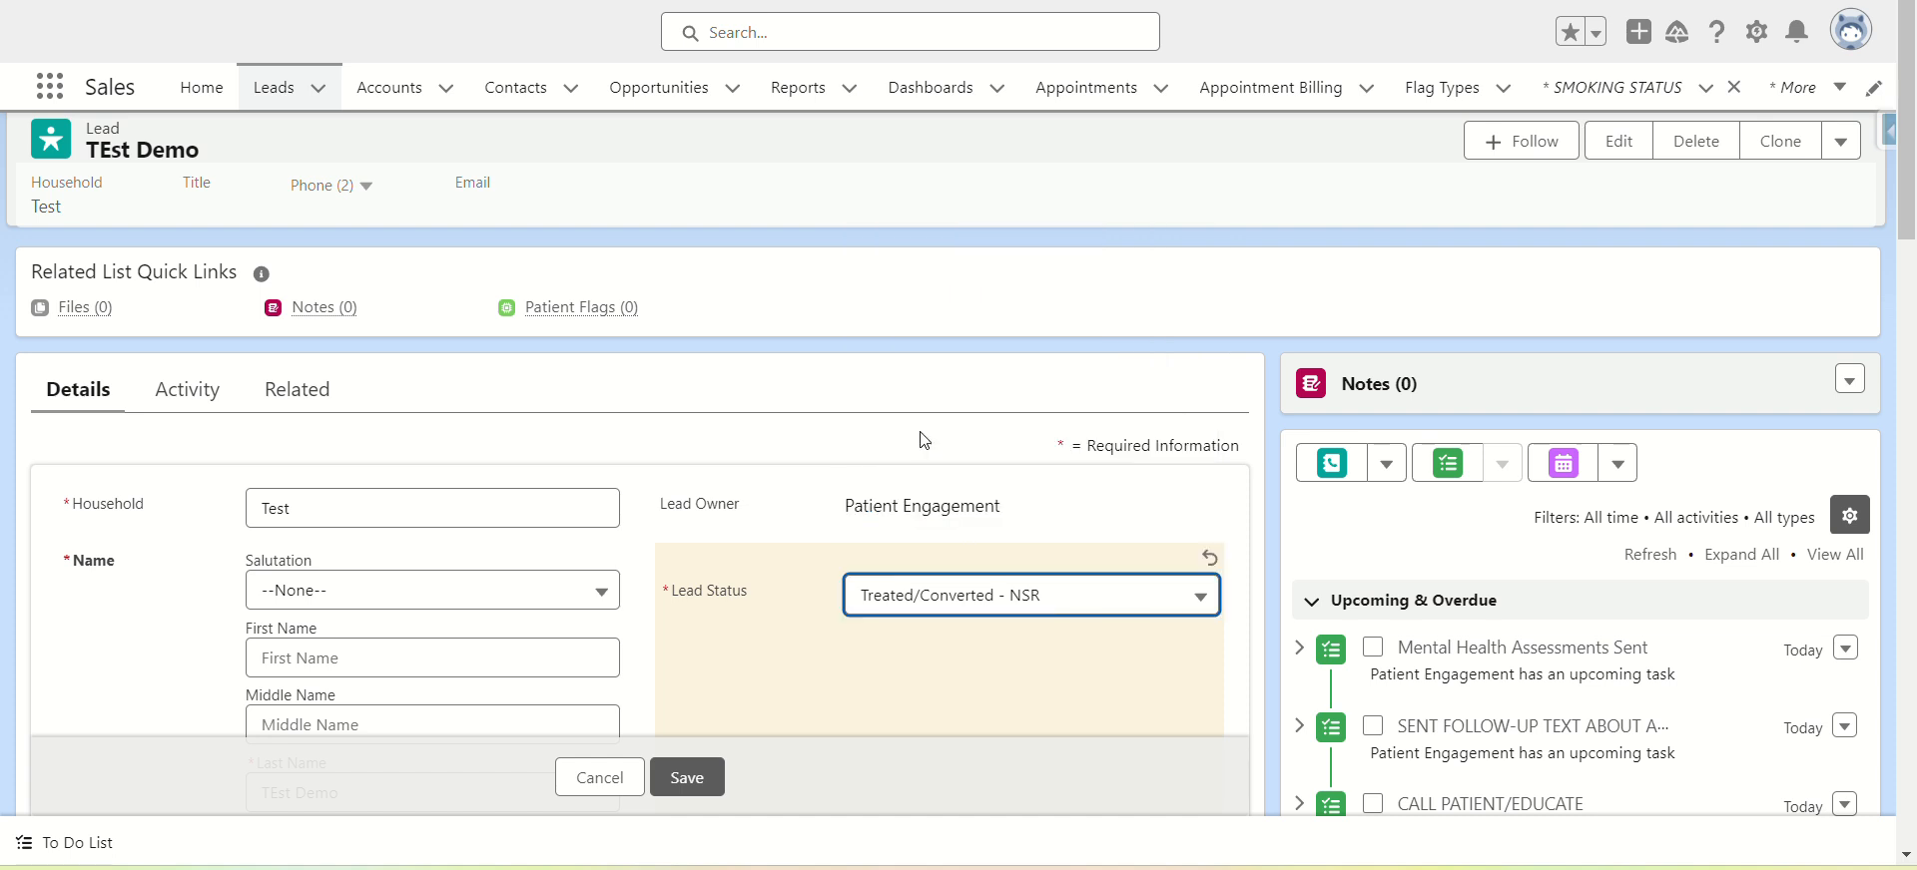
- Recheck the In Process and Scheduled options for Lead Status, then save the lead with Treated/Converted - NSR selected
click(1036, 603)
scroll(1028, 379, up, 2)
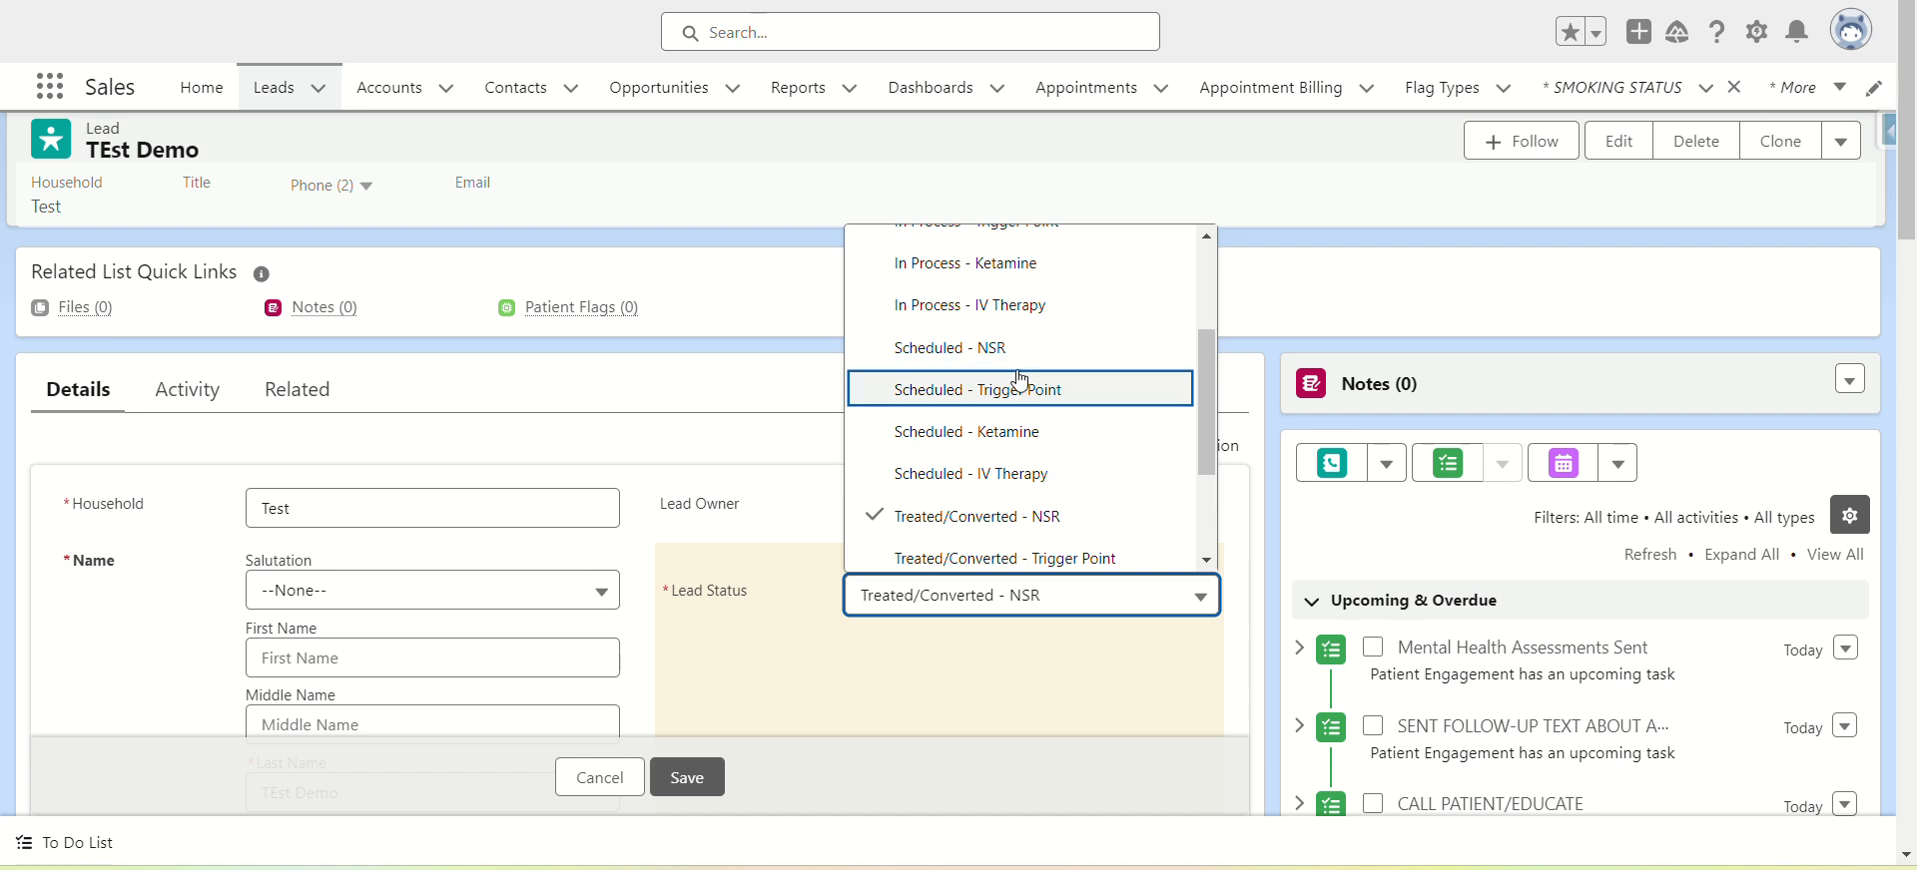
scroll(1039, 329, up, 1)
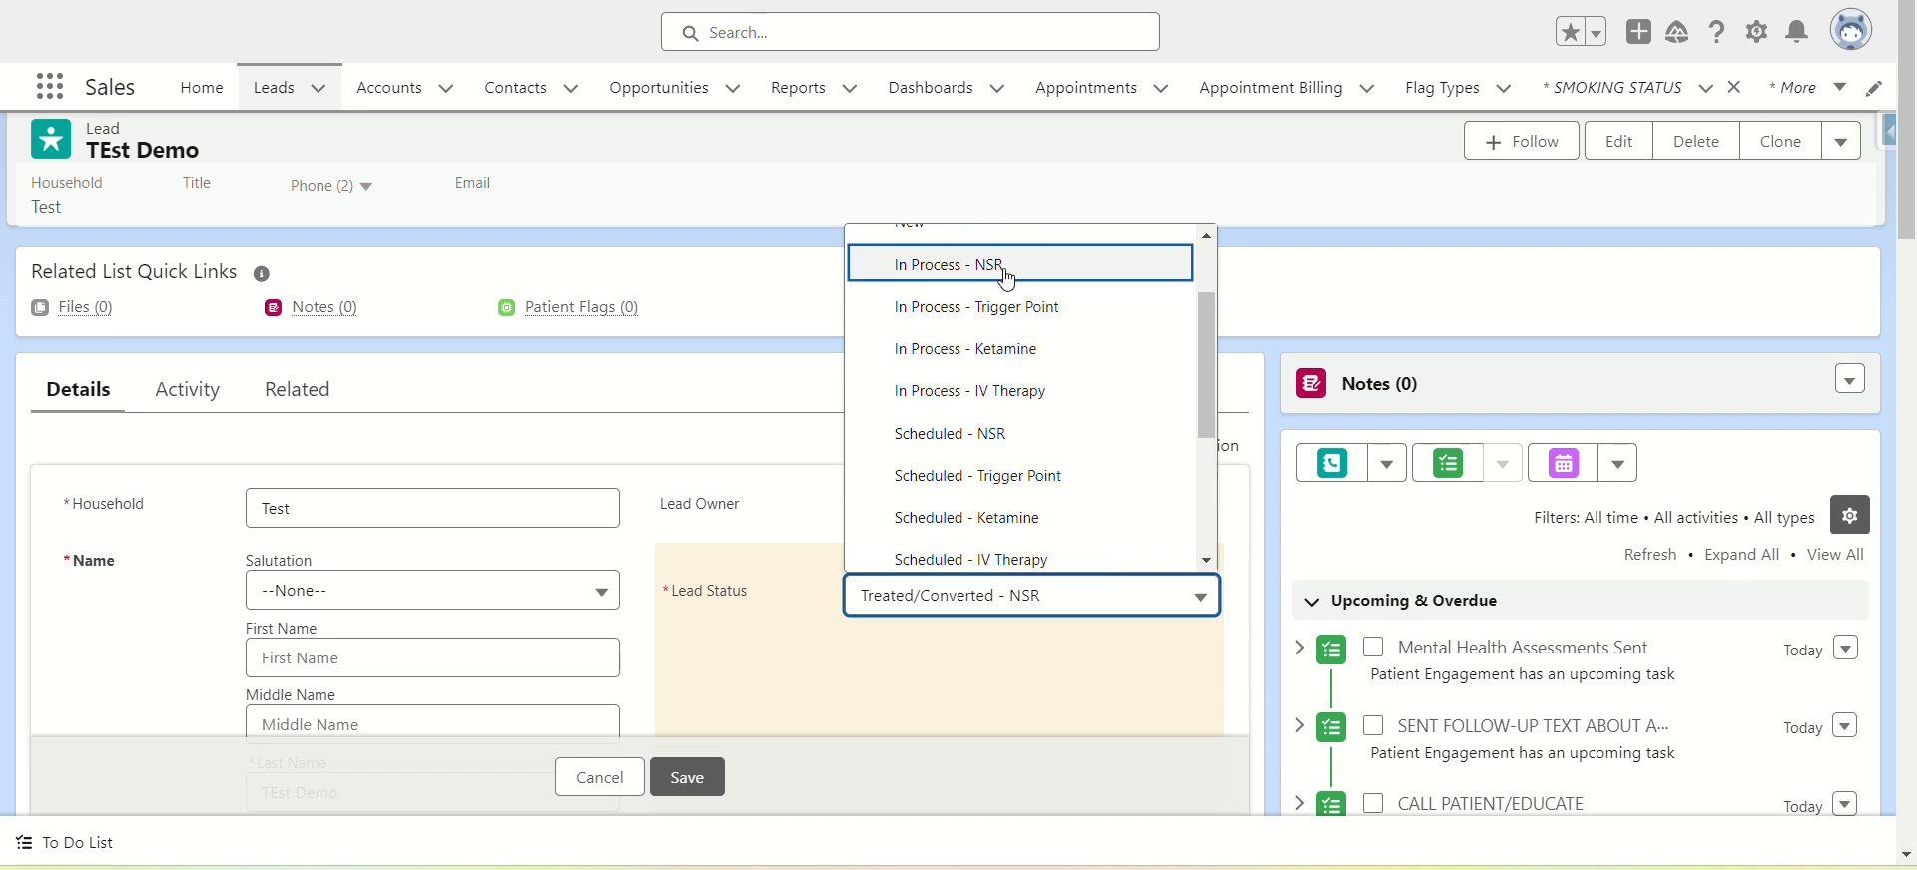
scroll(993, 305, up, 1)
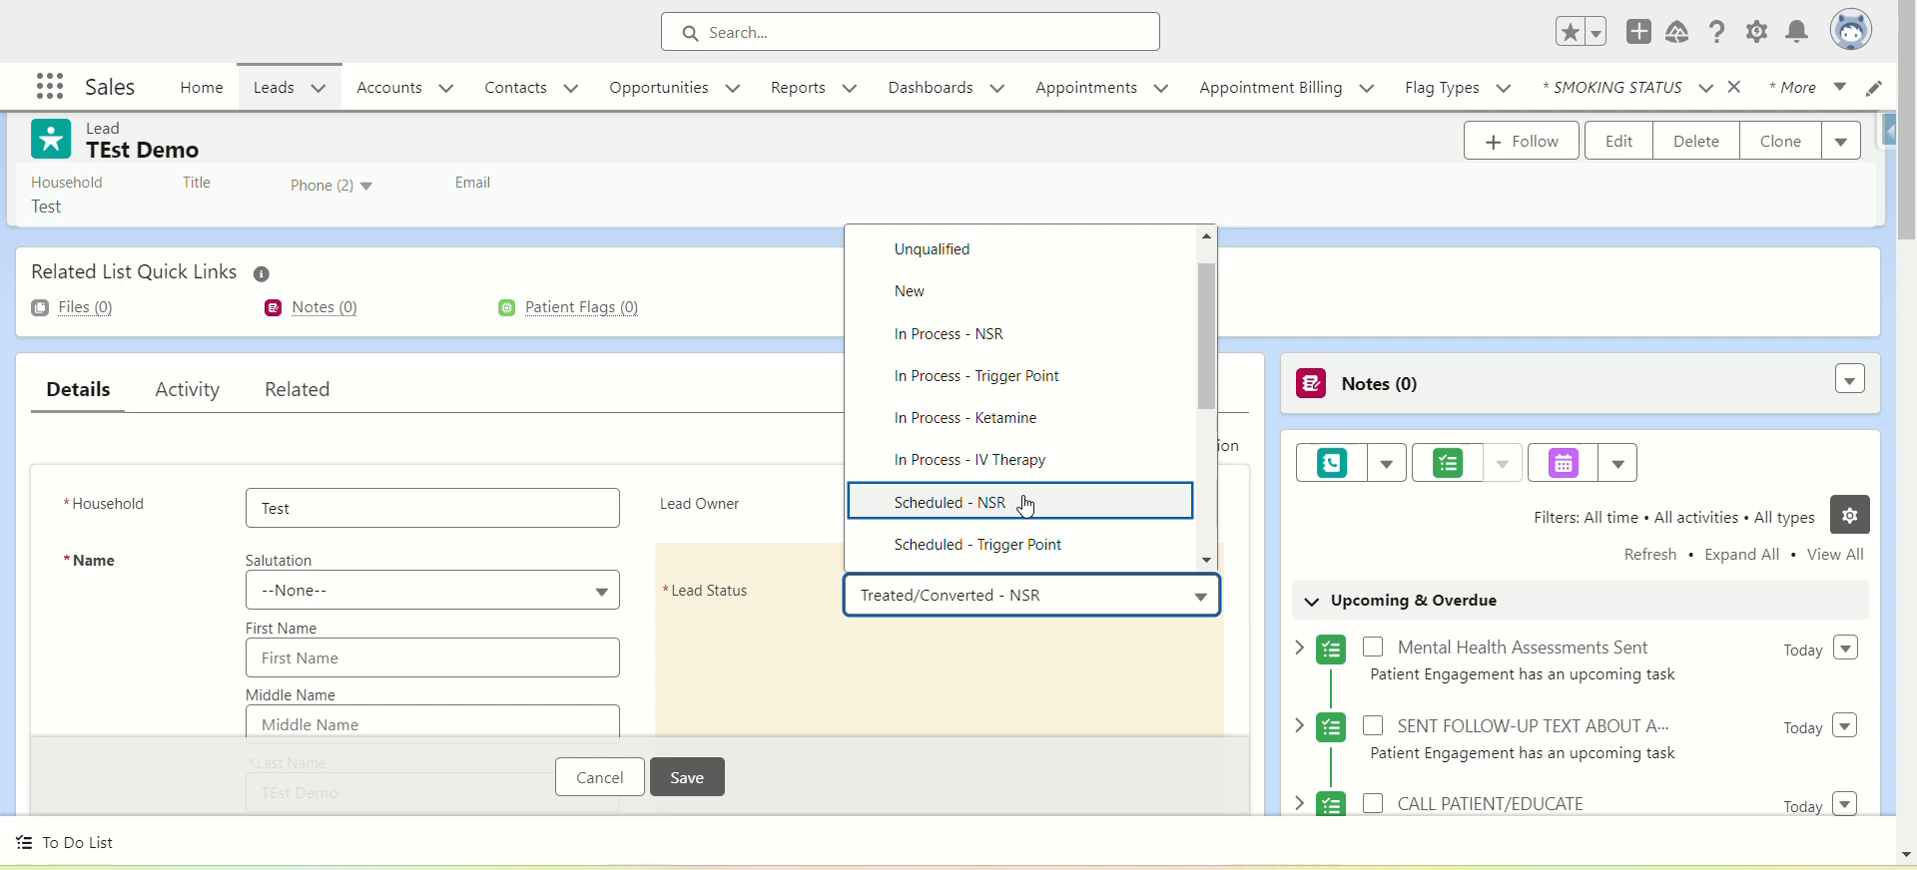
scroll(1025, 505, down, 2)
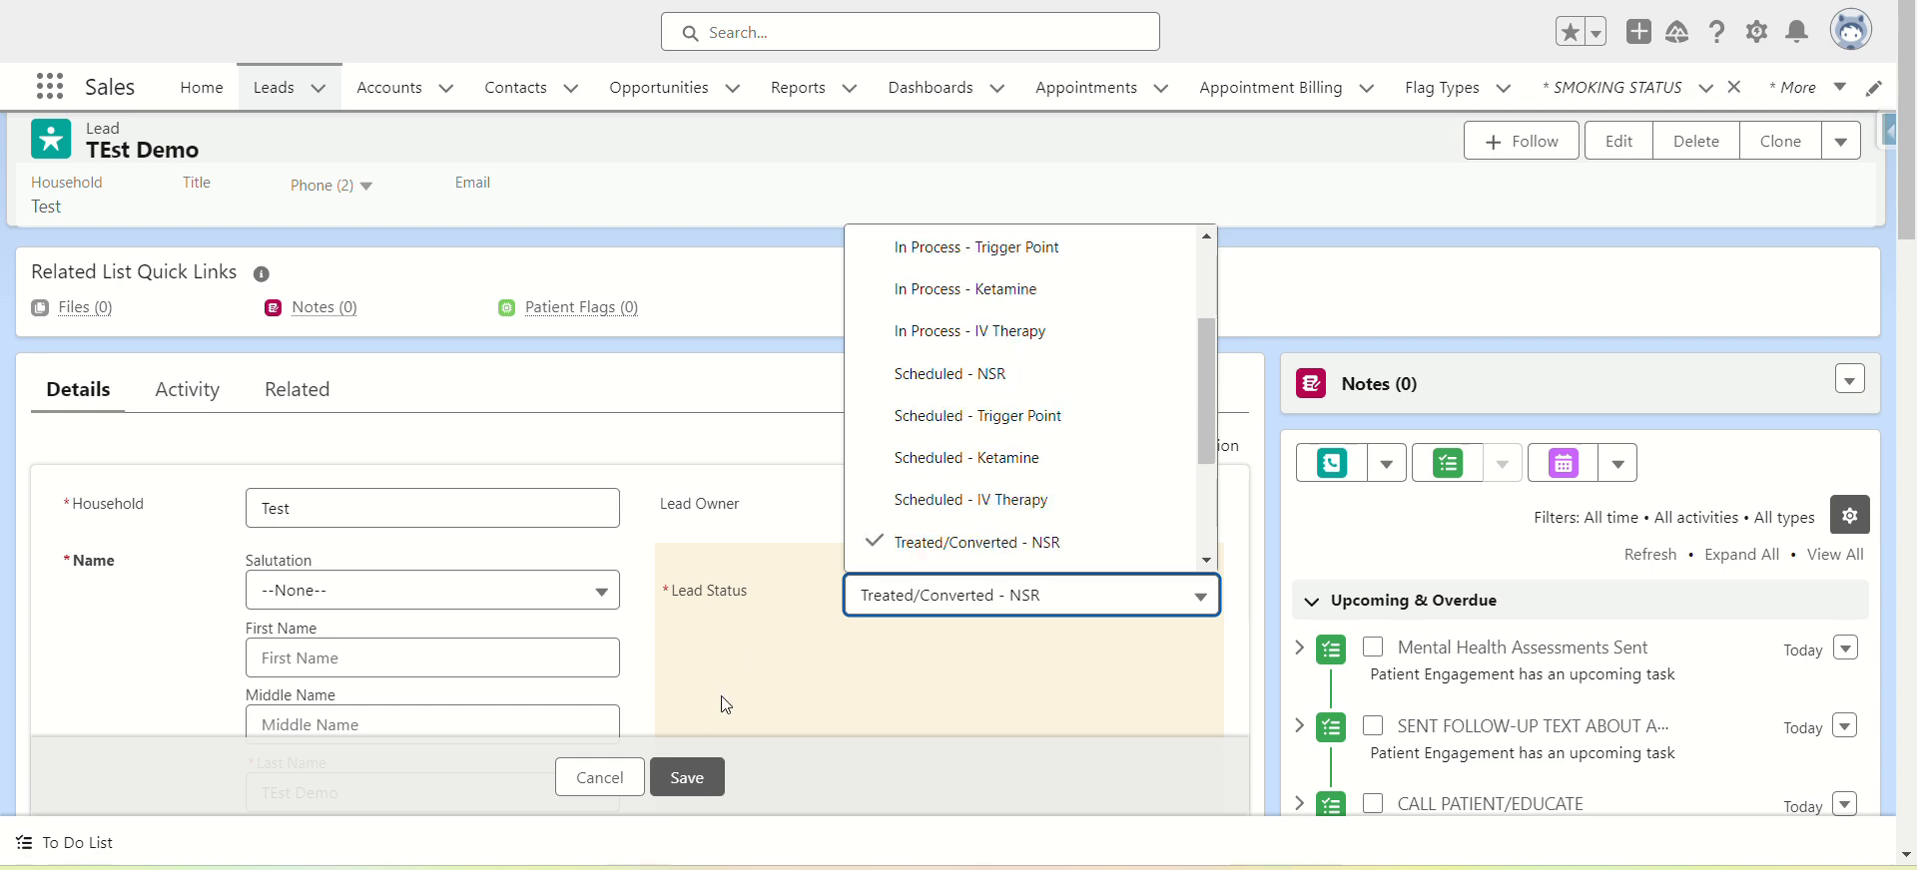
click(693, 778)
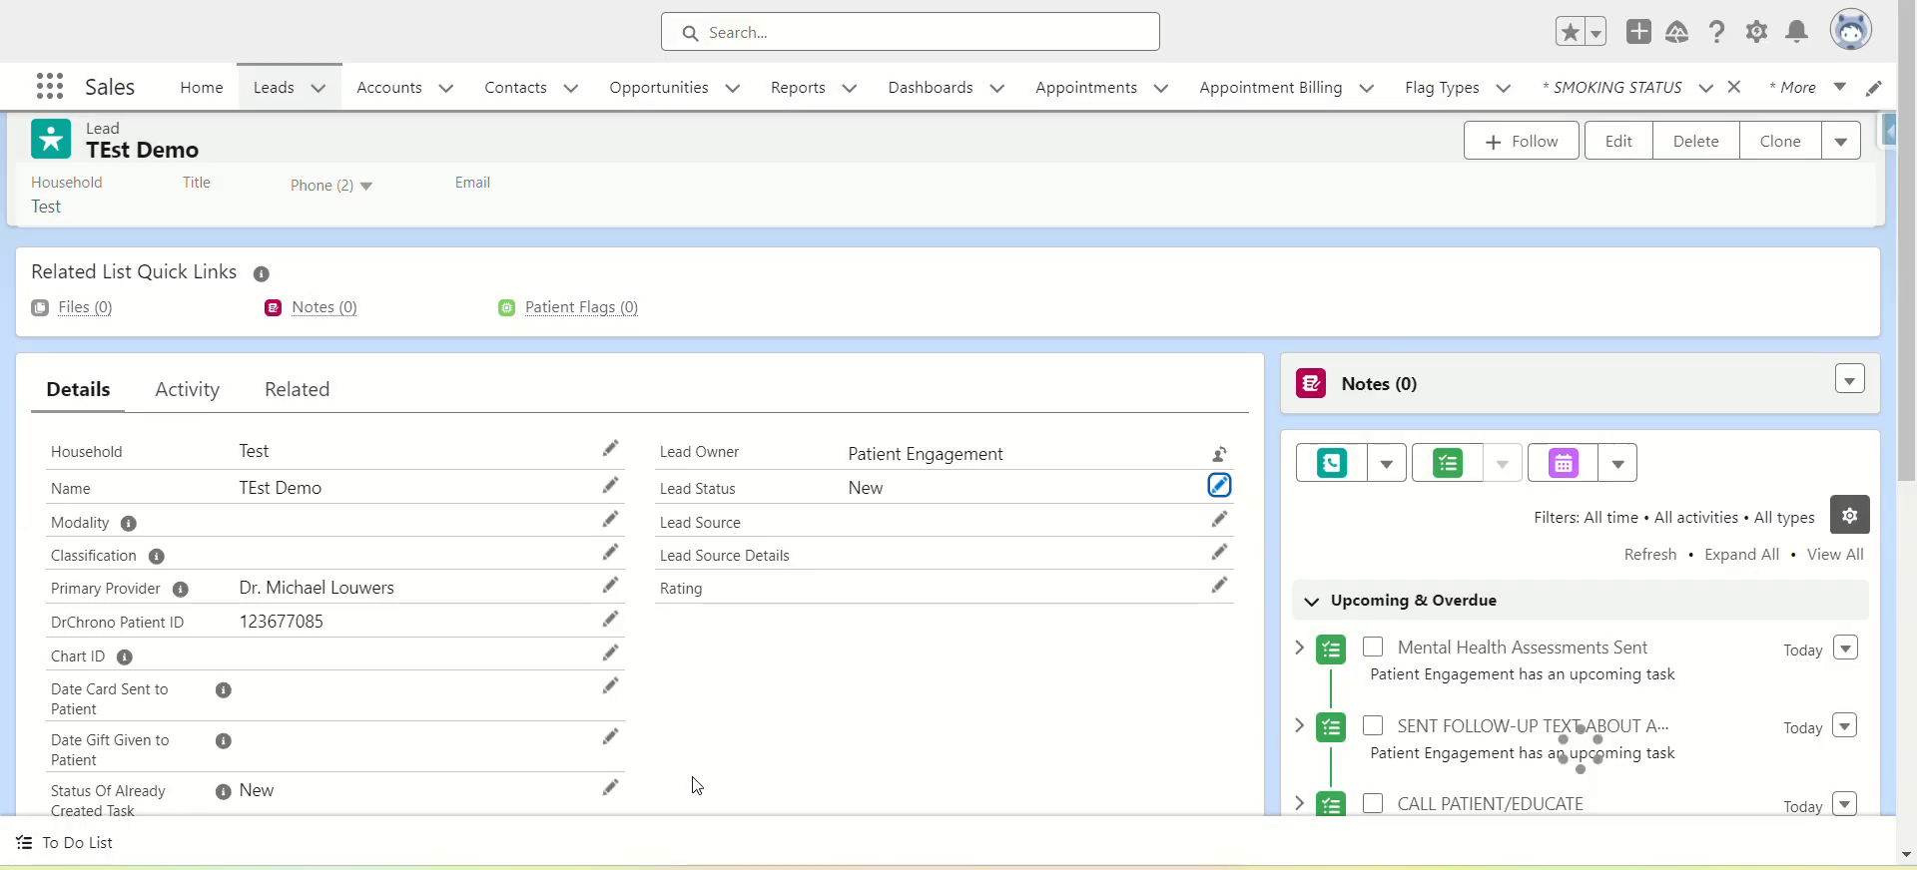
- Open the lead's full list of open activities and review all its tasks with their categories and due dates
click(210, 400)
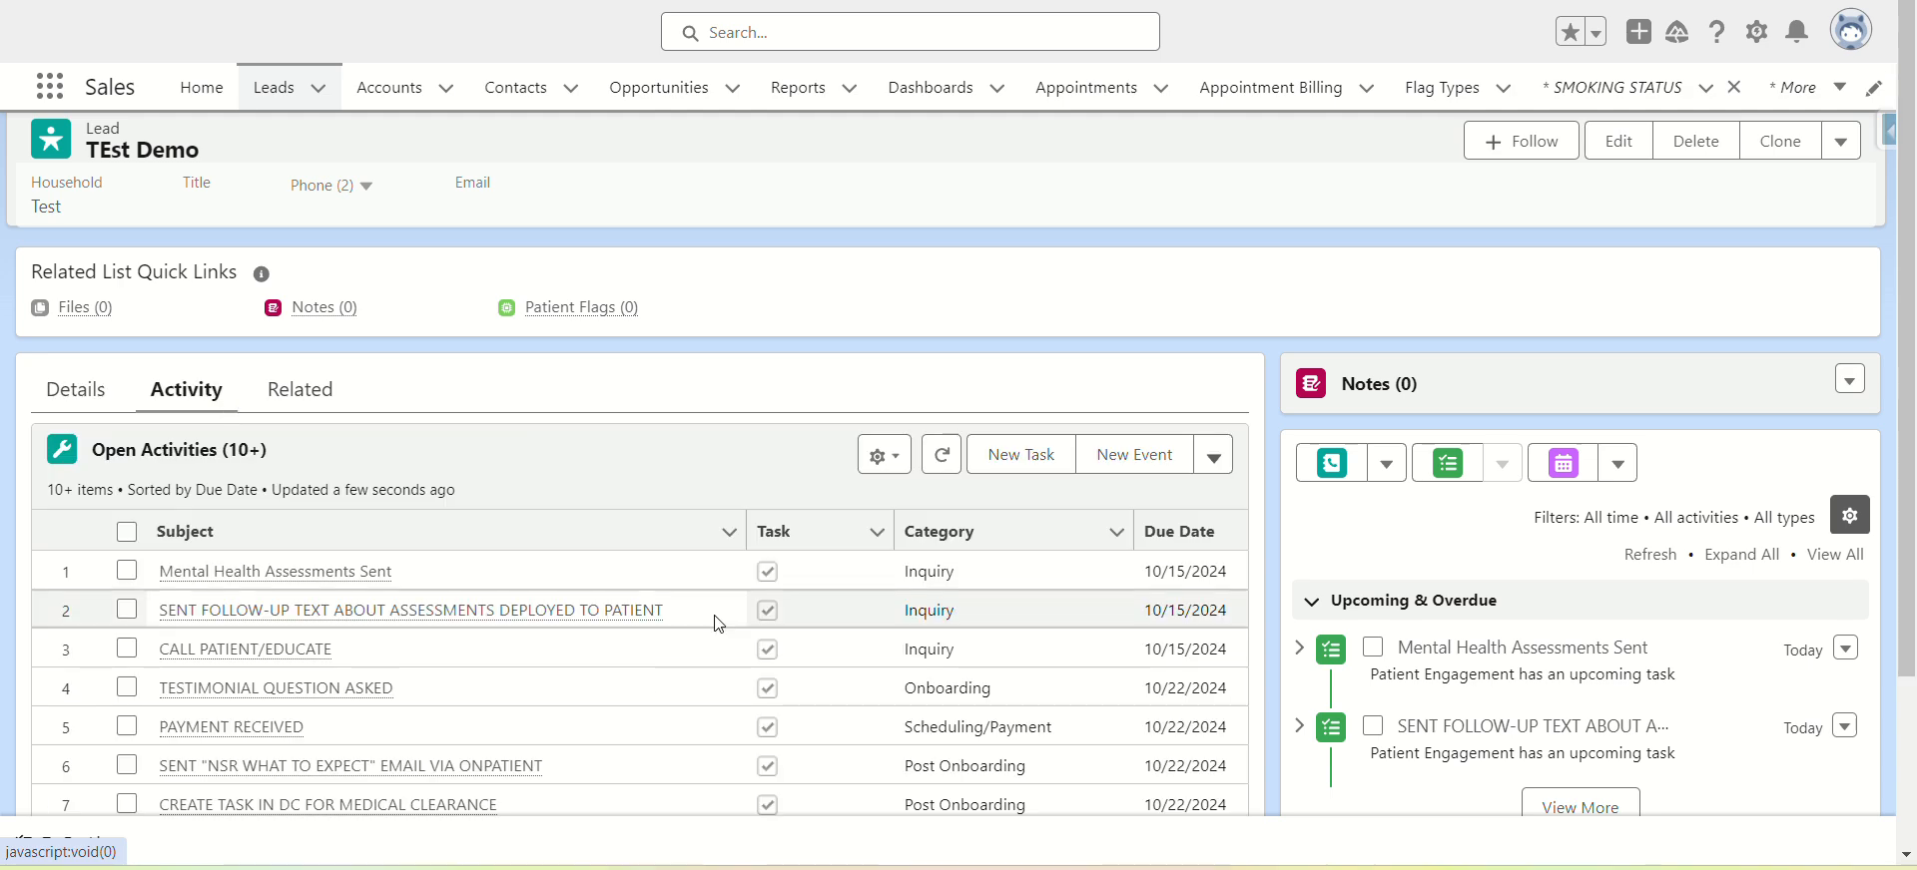
scroll(655, 699, down, 2)
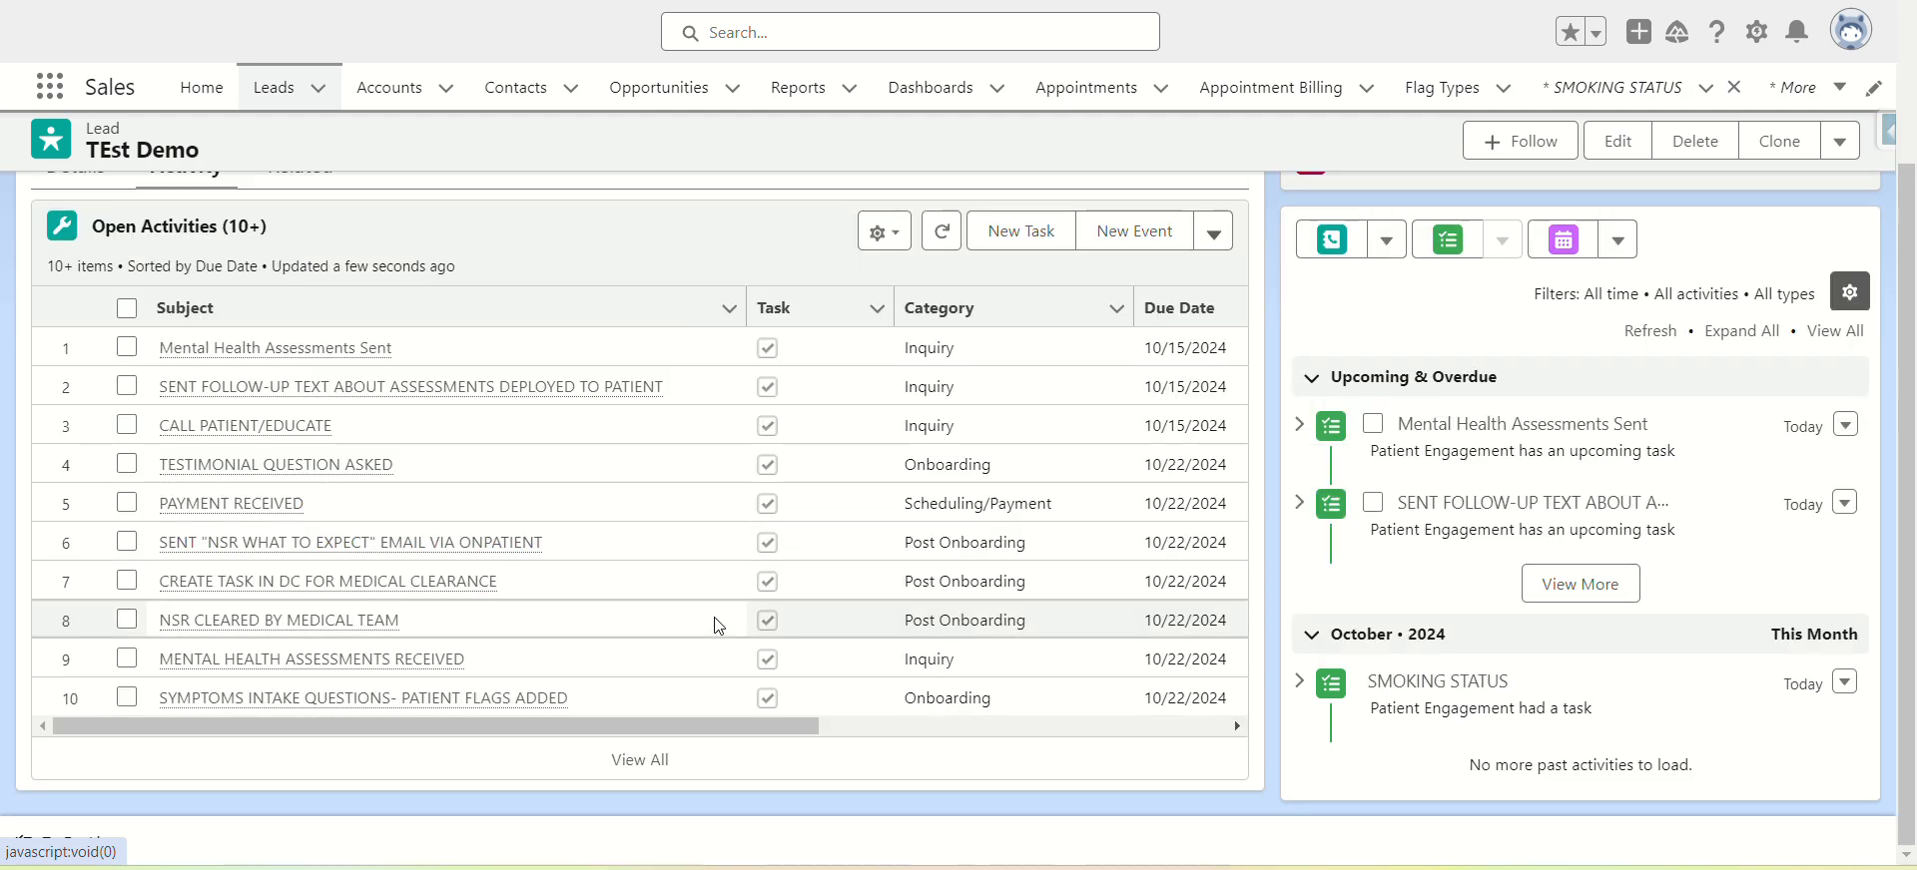
click(657, 767)
scroll(826, 654, down, 5)
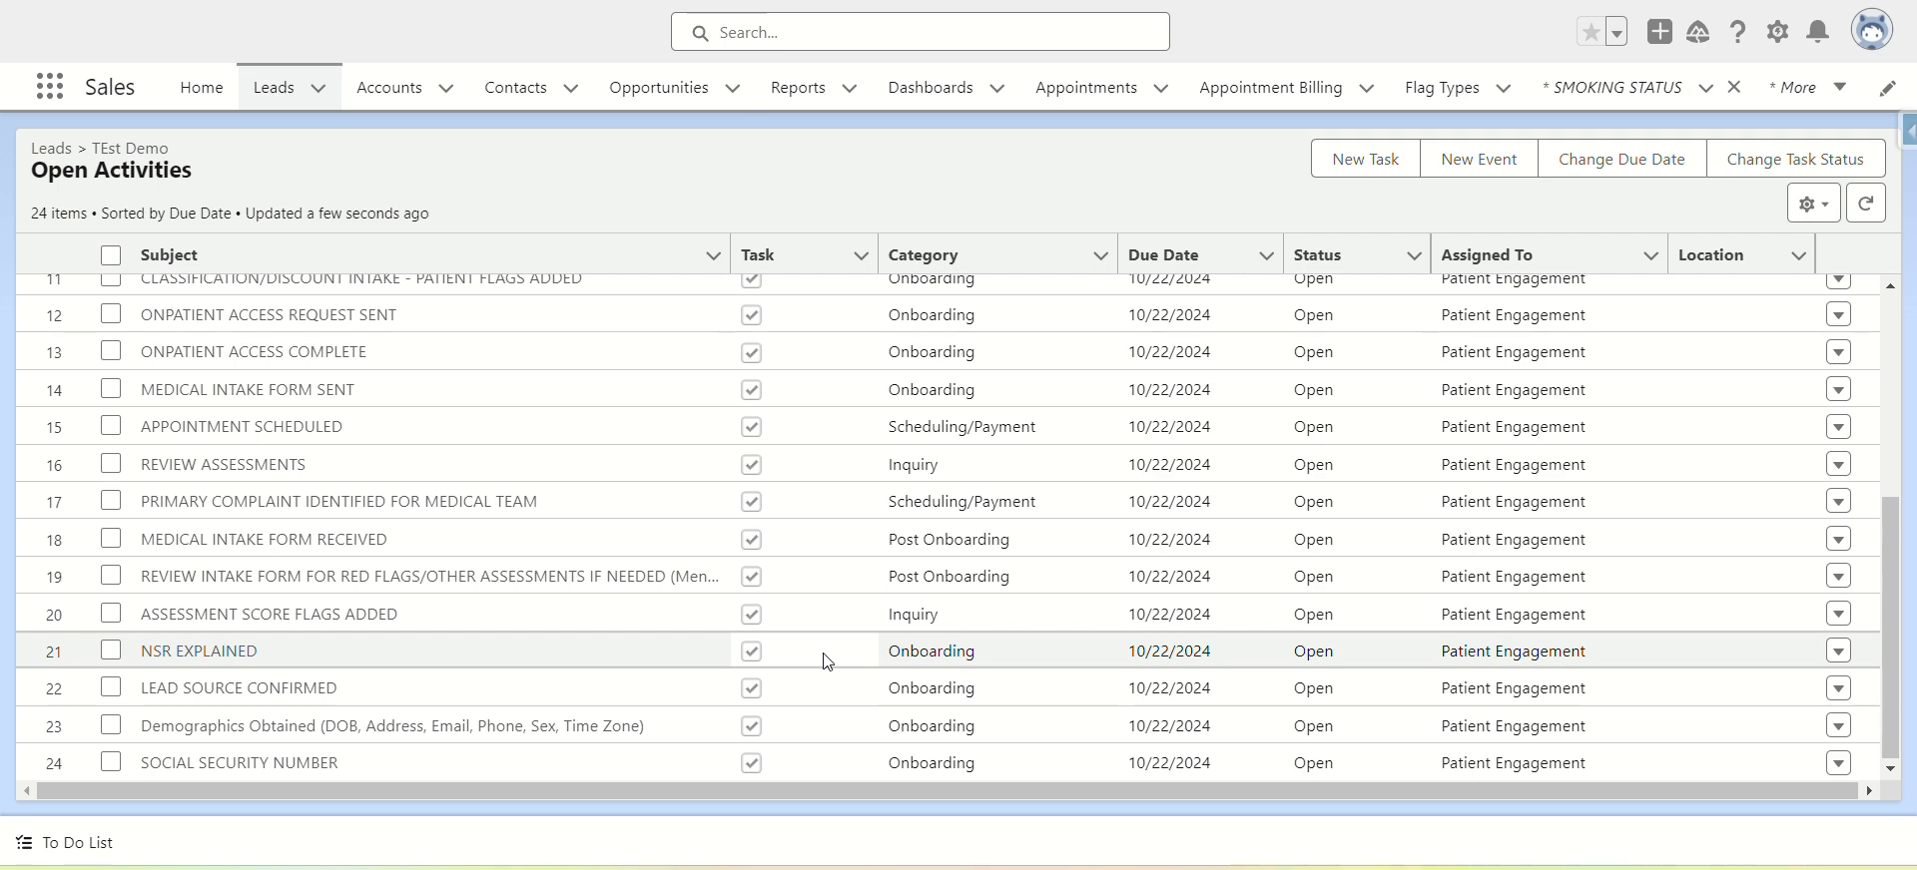
scroll(826, 662, up, 5)
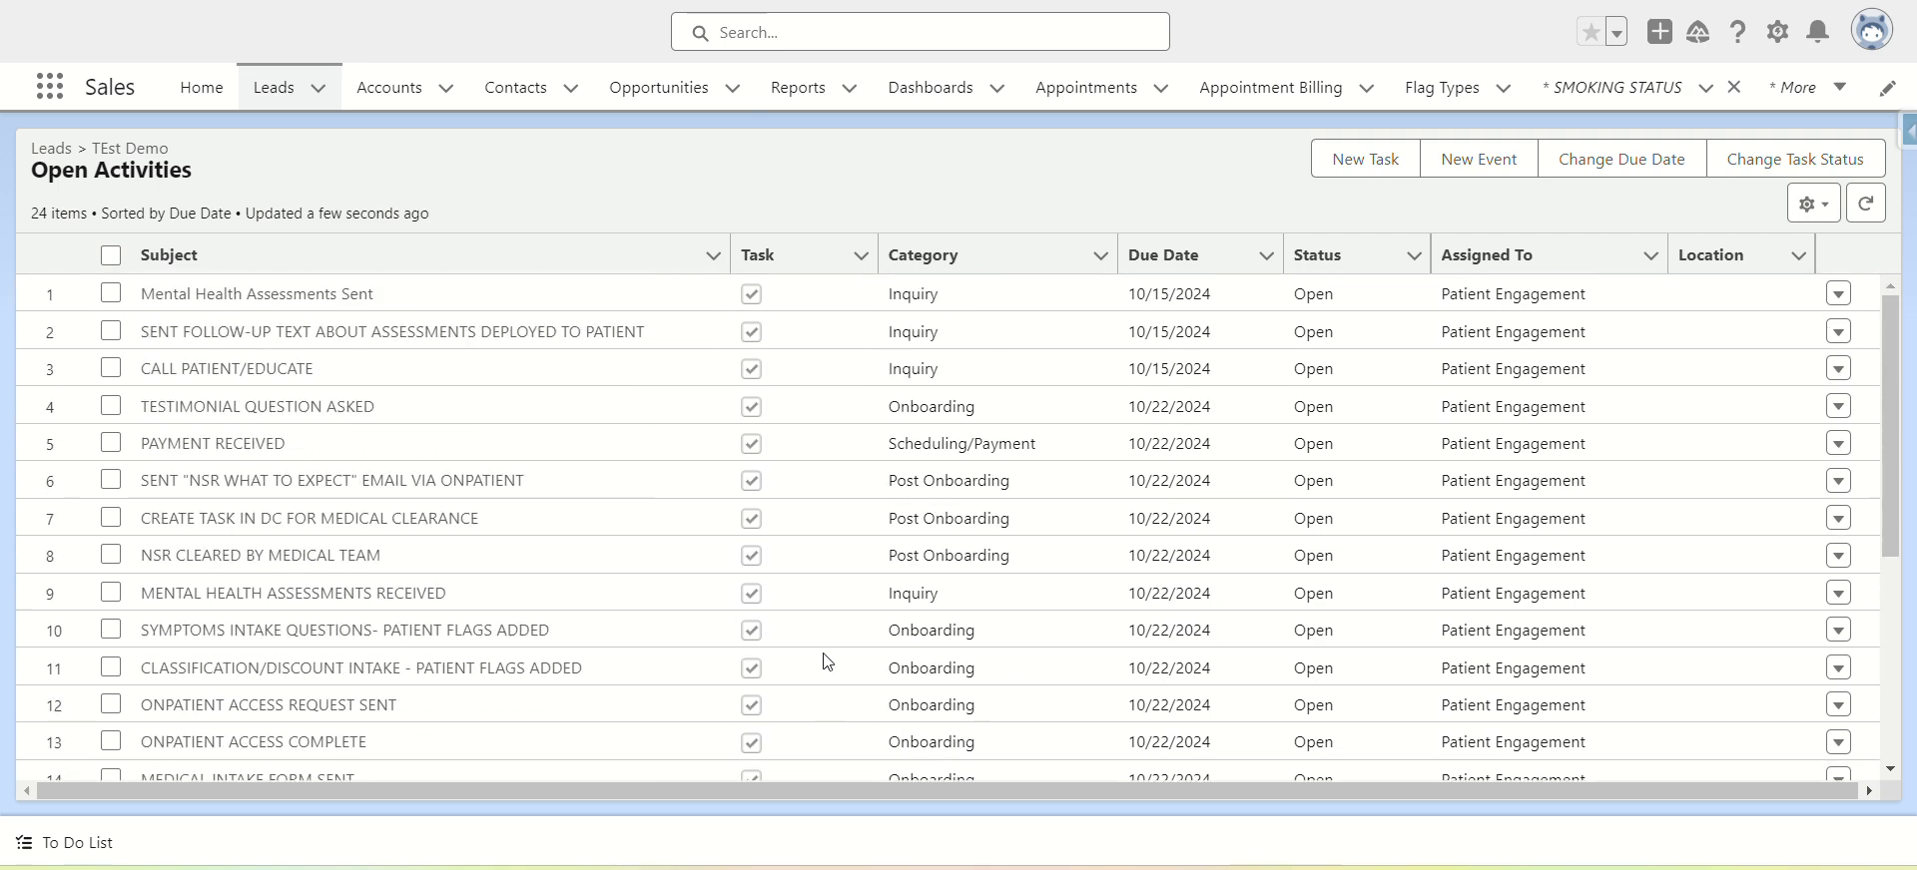
scroll(827, 662, down, 5)
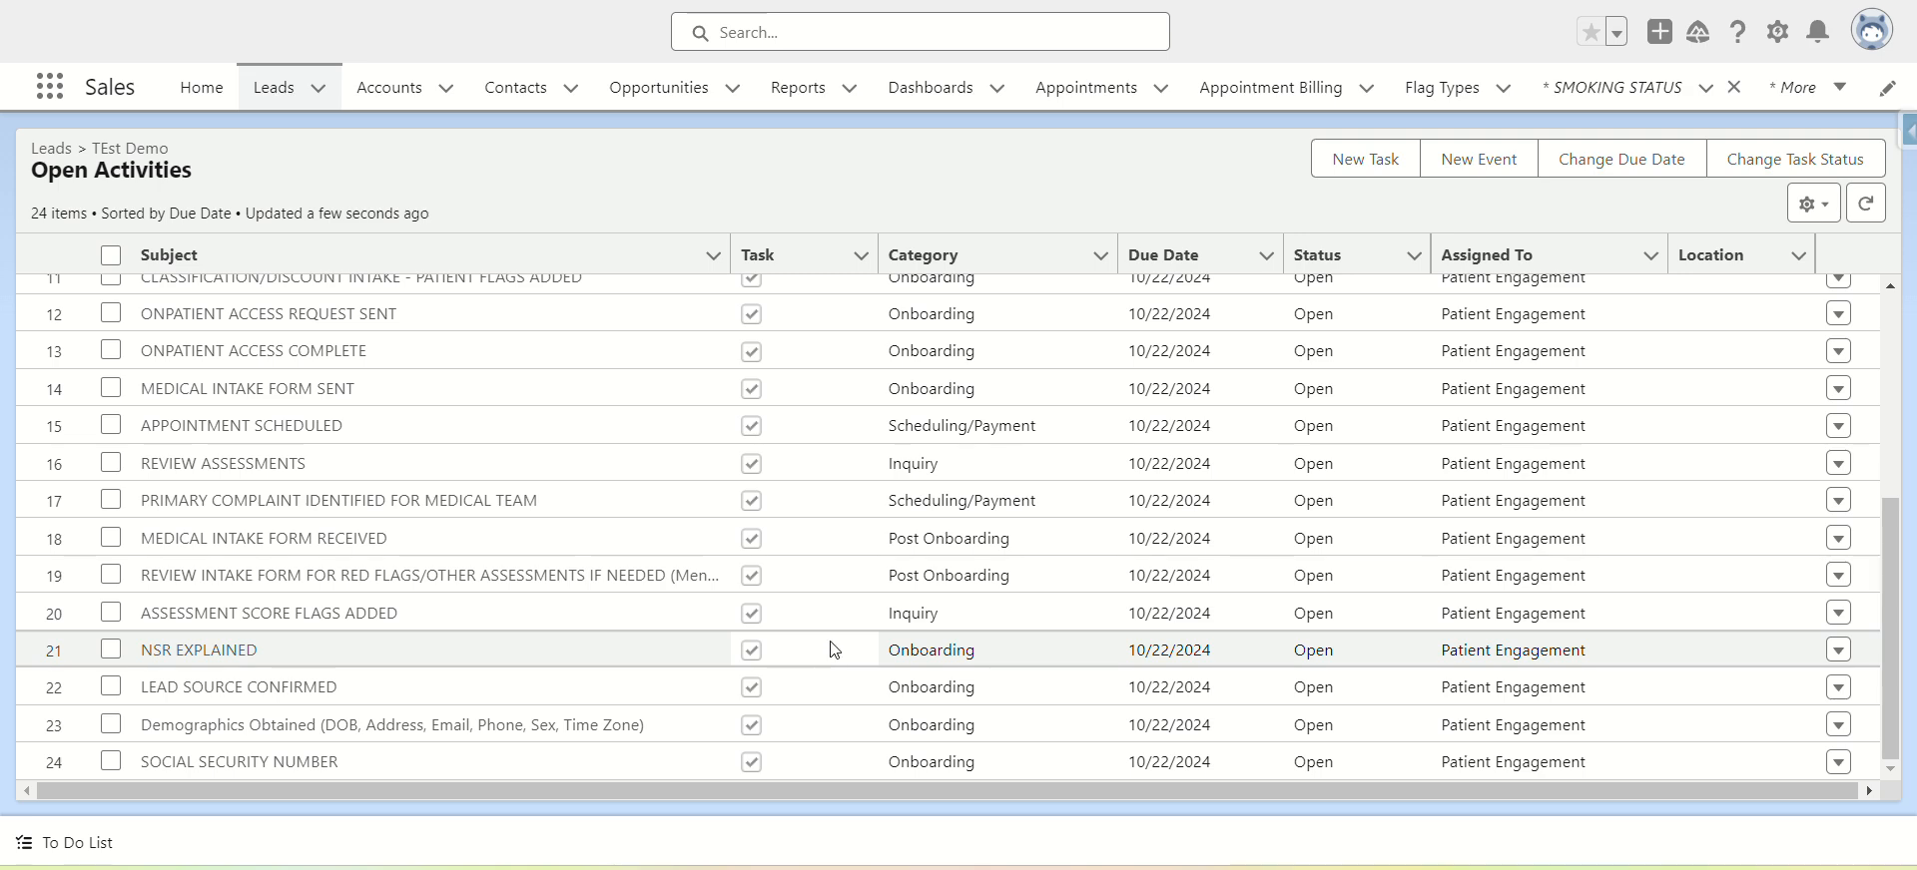
scroll(971, 458, up, 5)
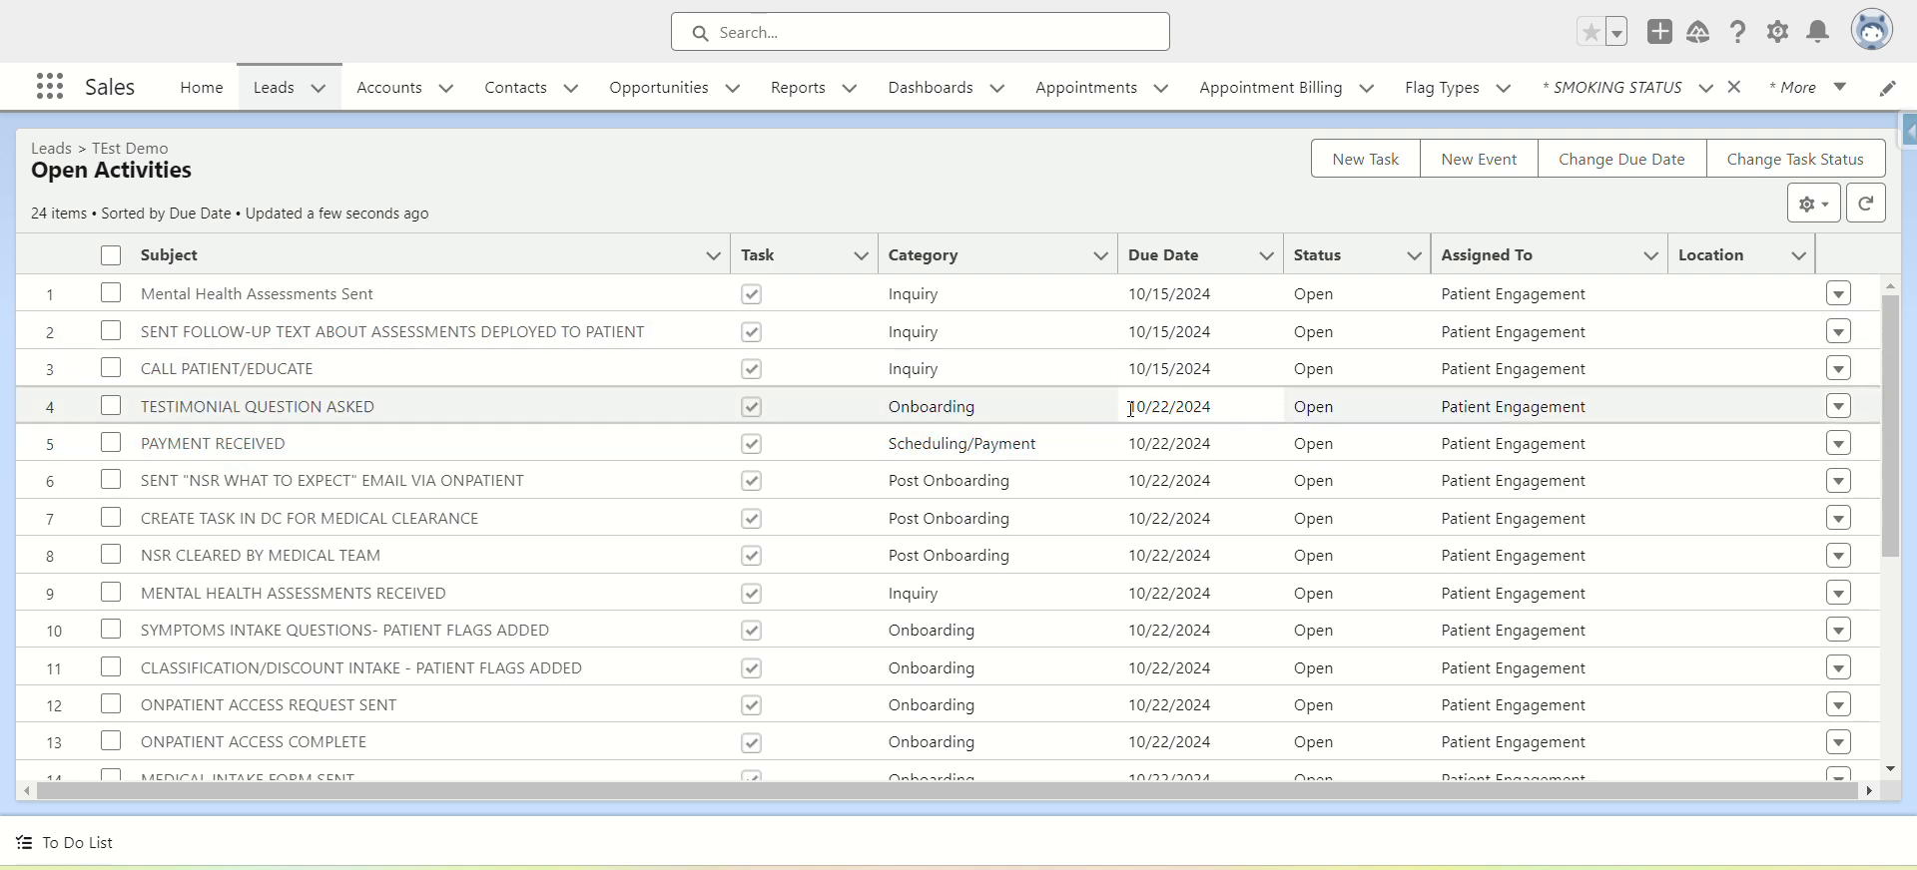
- Check the due date of the TESTIMONIAL QUESTION ASKED task and compare it with the other open tasks' due dates
drag(1131, 409, 1232, 414)
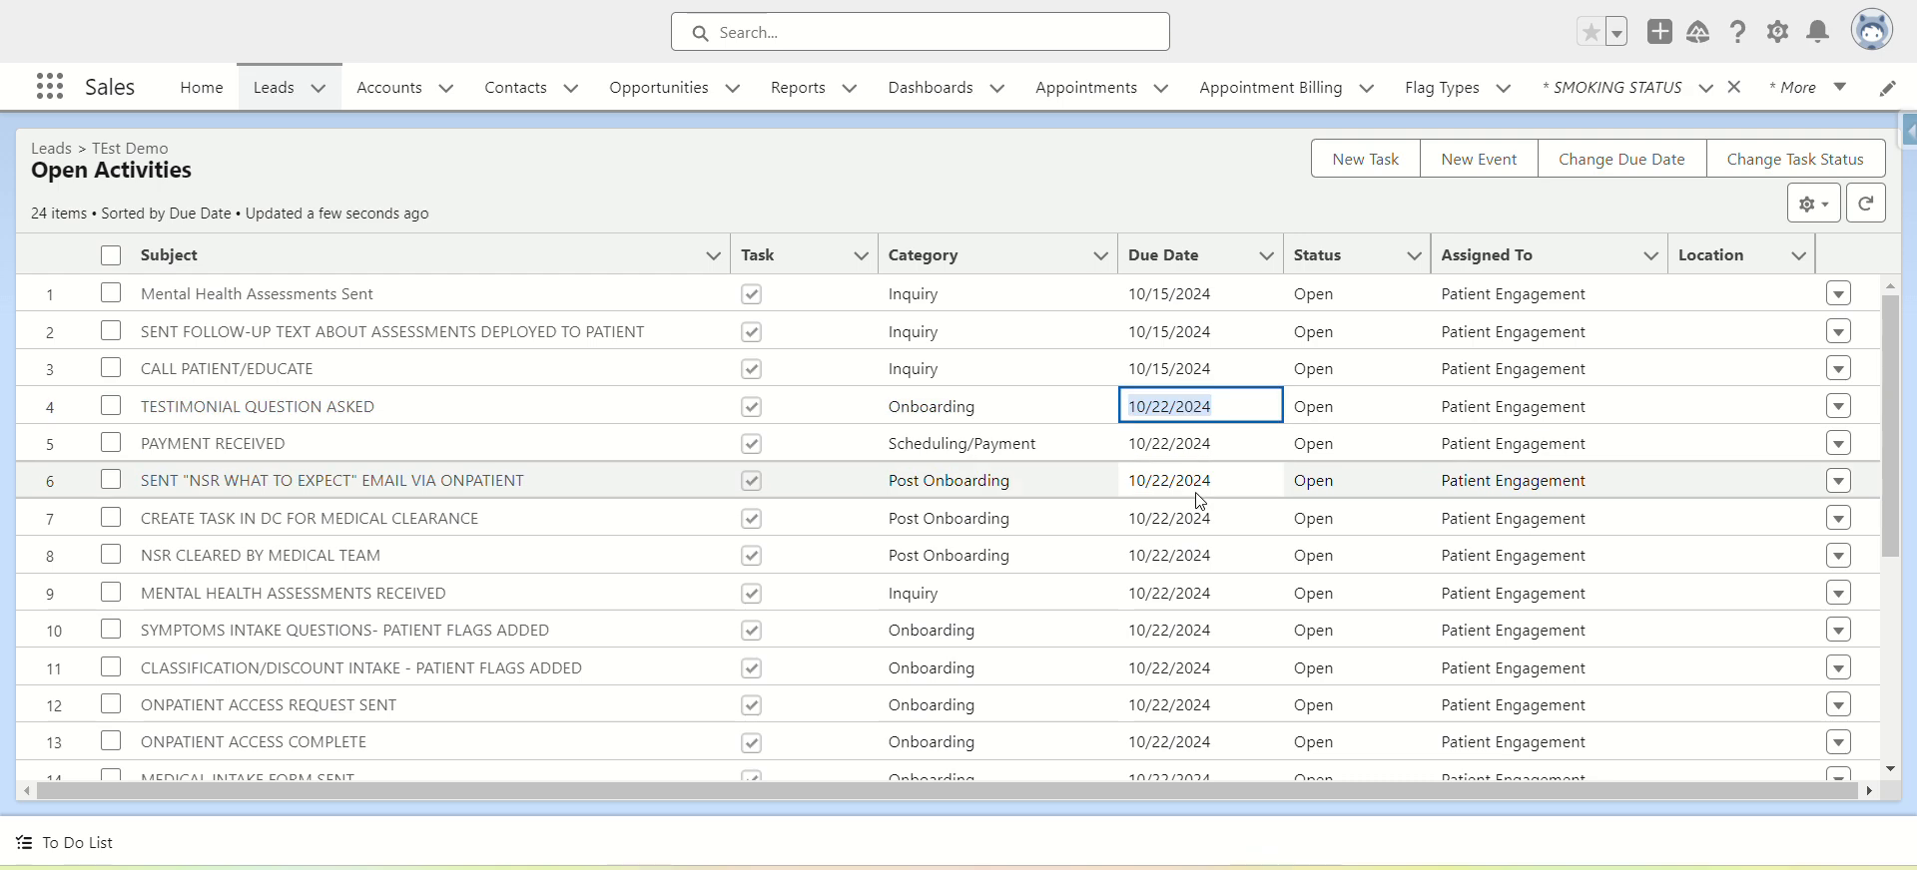
scroll(1198, 504, down, 1)
scroll(1200, 502, down, 3)
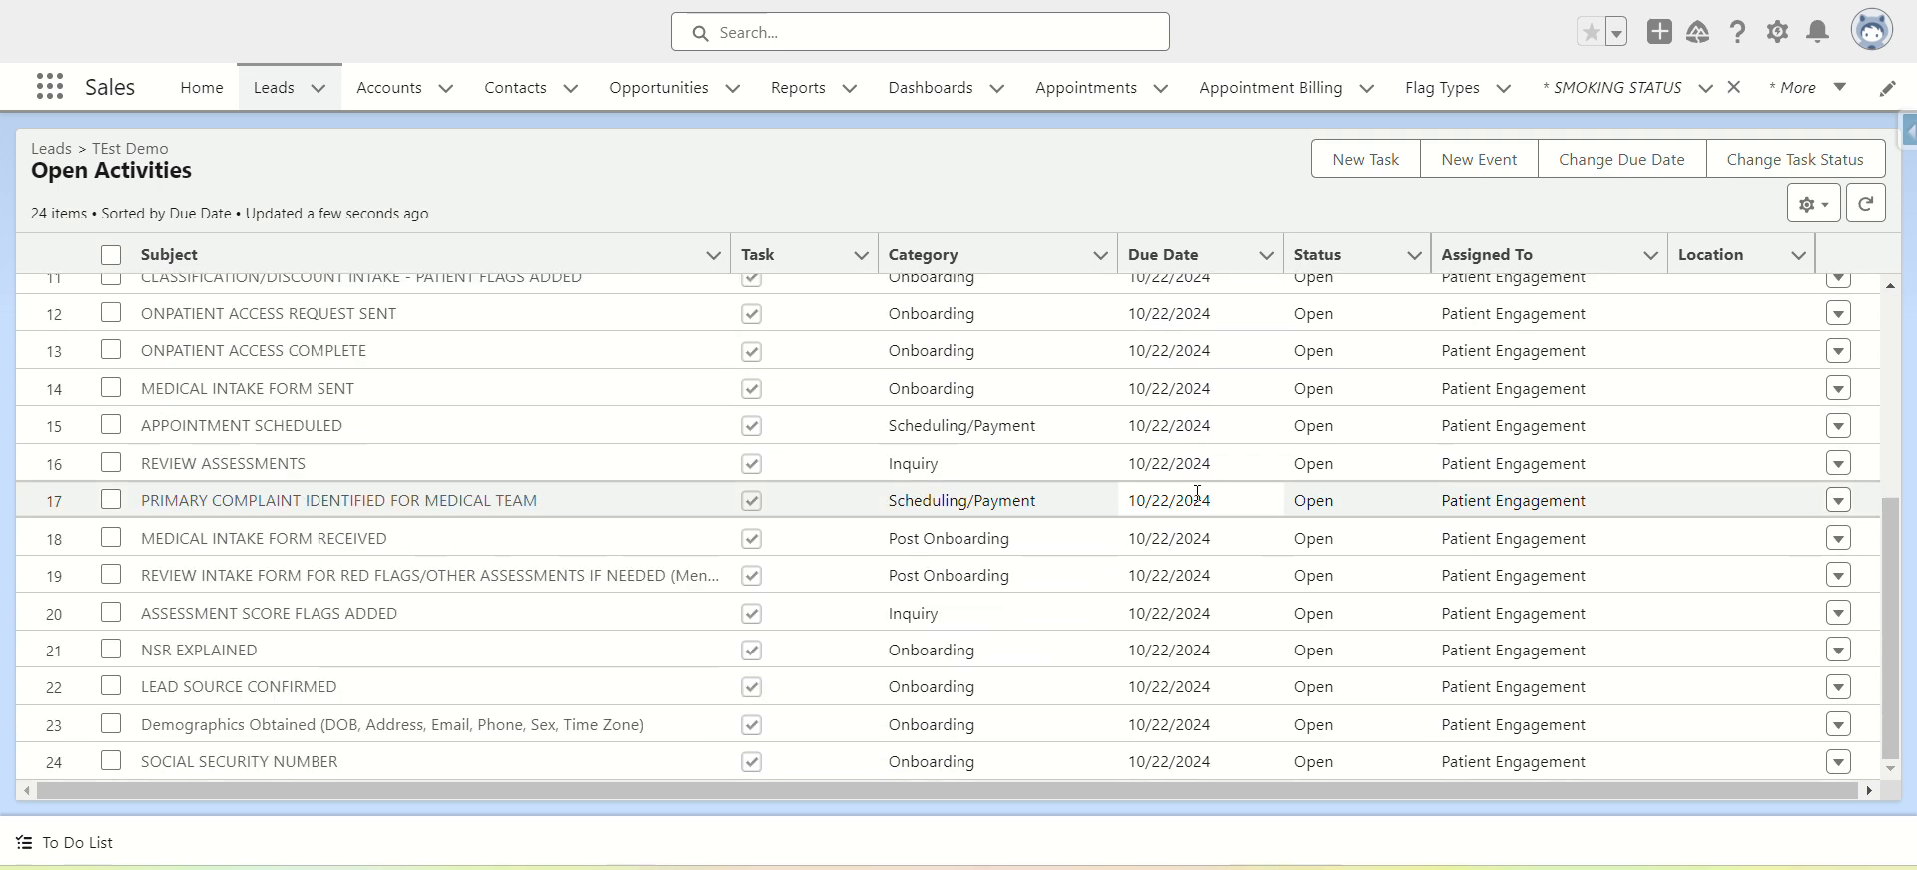
scroll(1198, 493, up, 4)
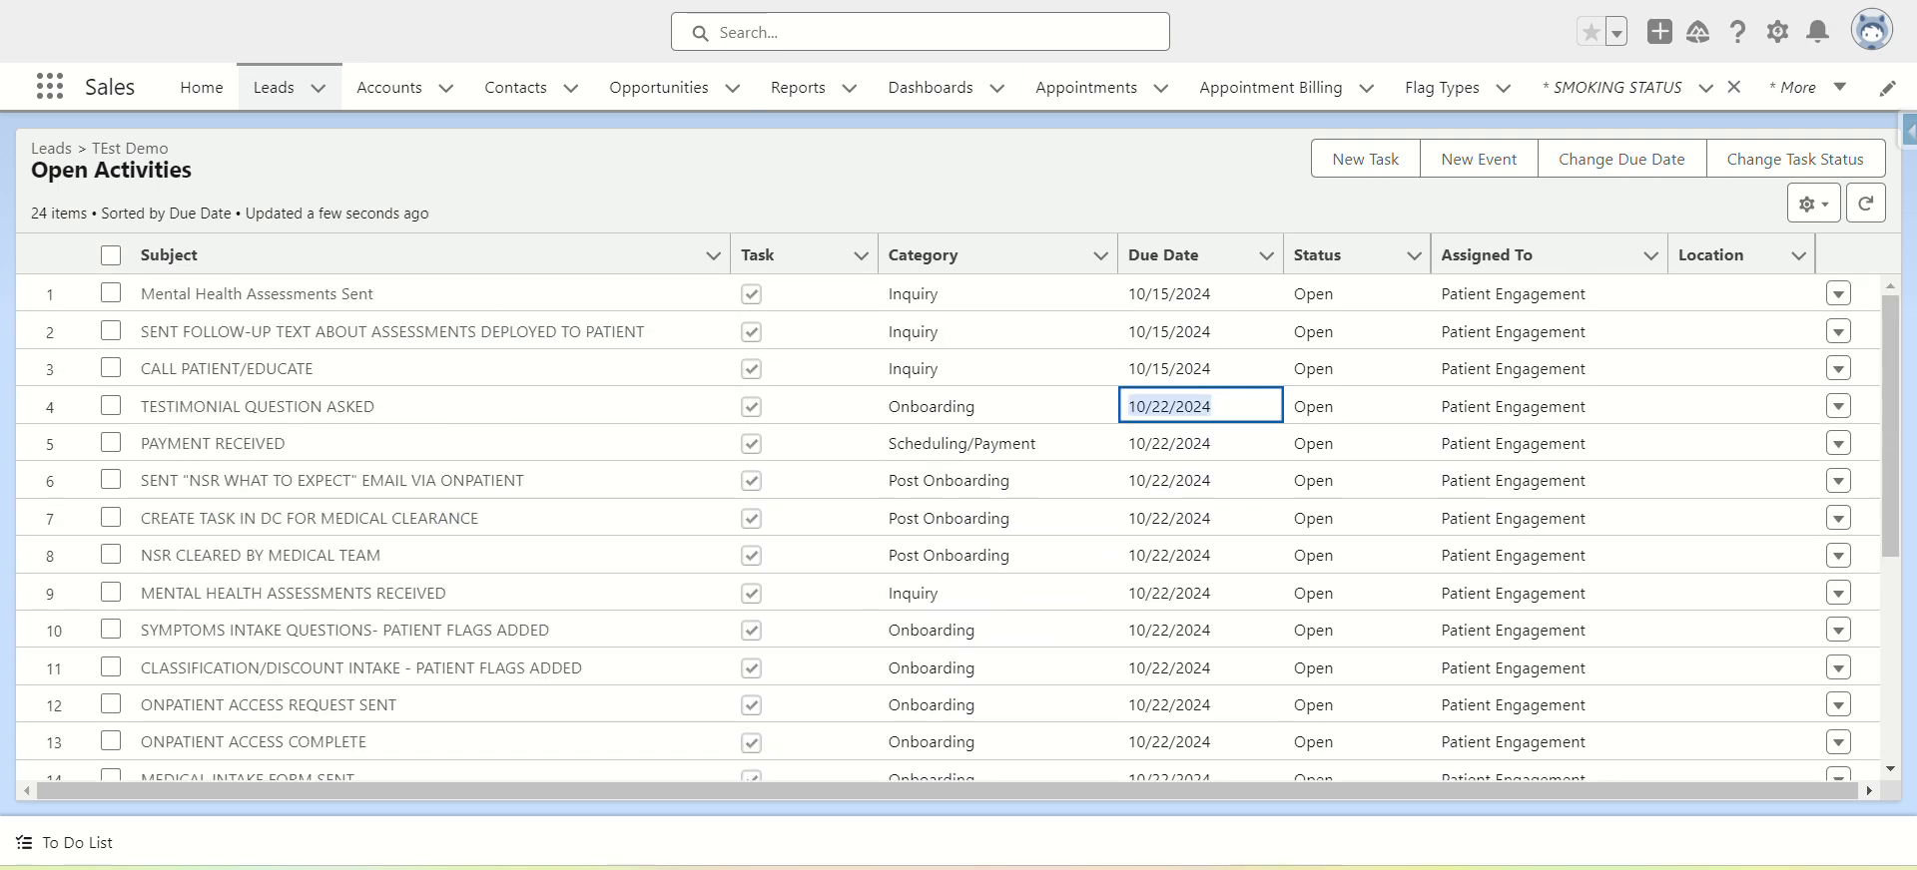